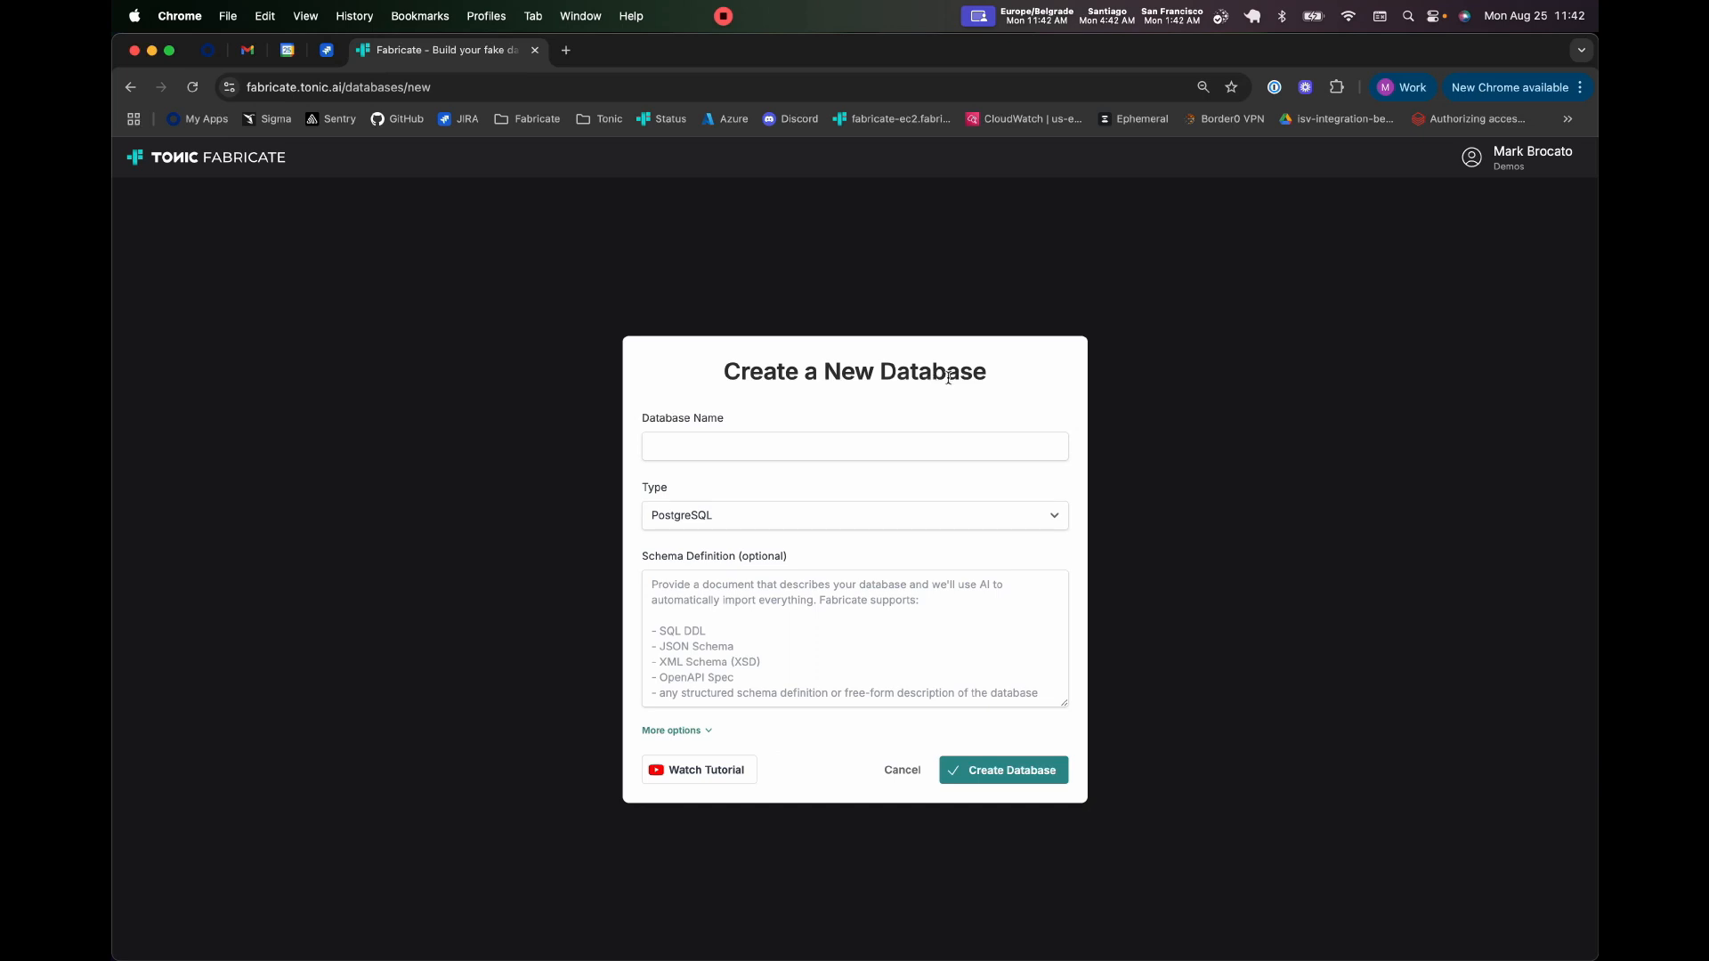
- Create a new PostgreSQL database named WEB_LOGS without a schema definition
{"action": "left_click", "coordinate": [818, 439]}
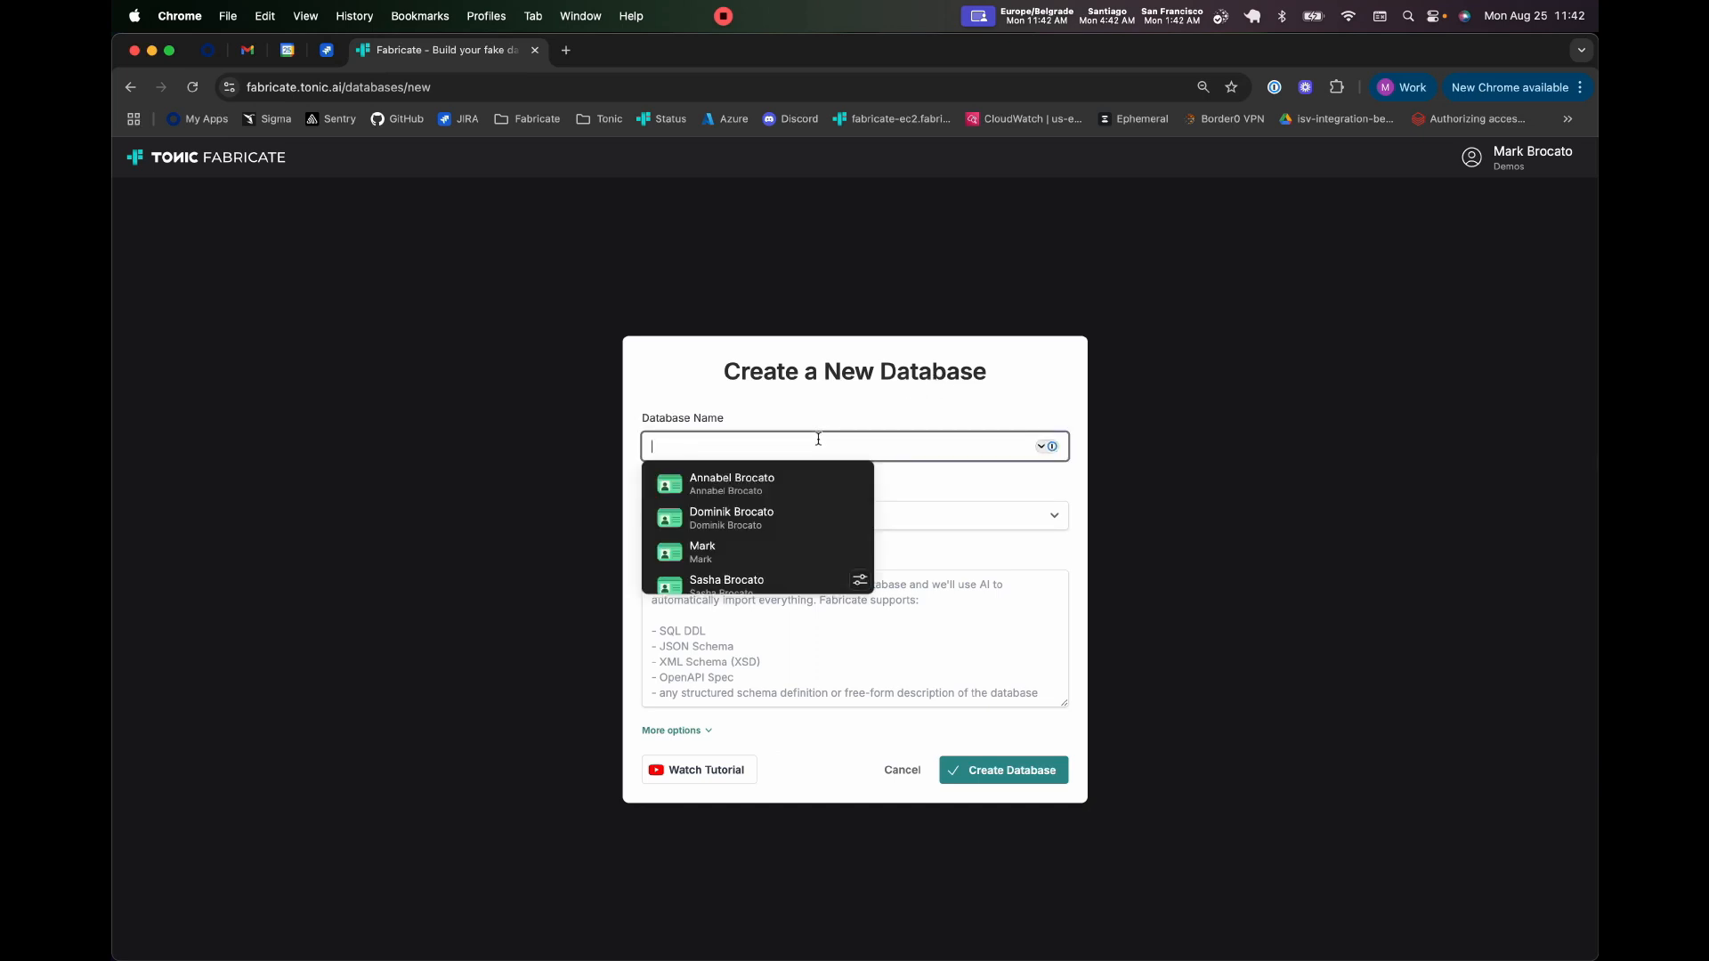
{"action": "type", "text": "WEB_LOGS"}
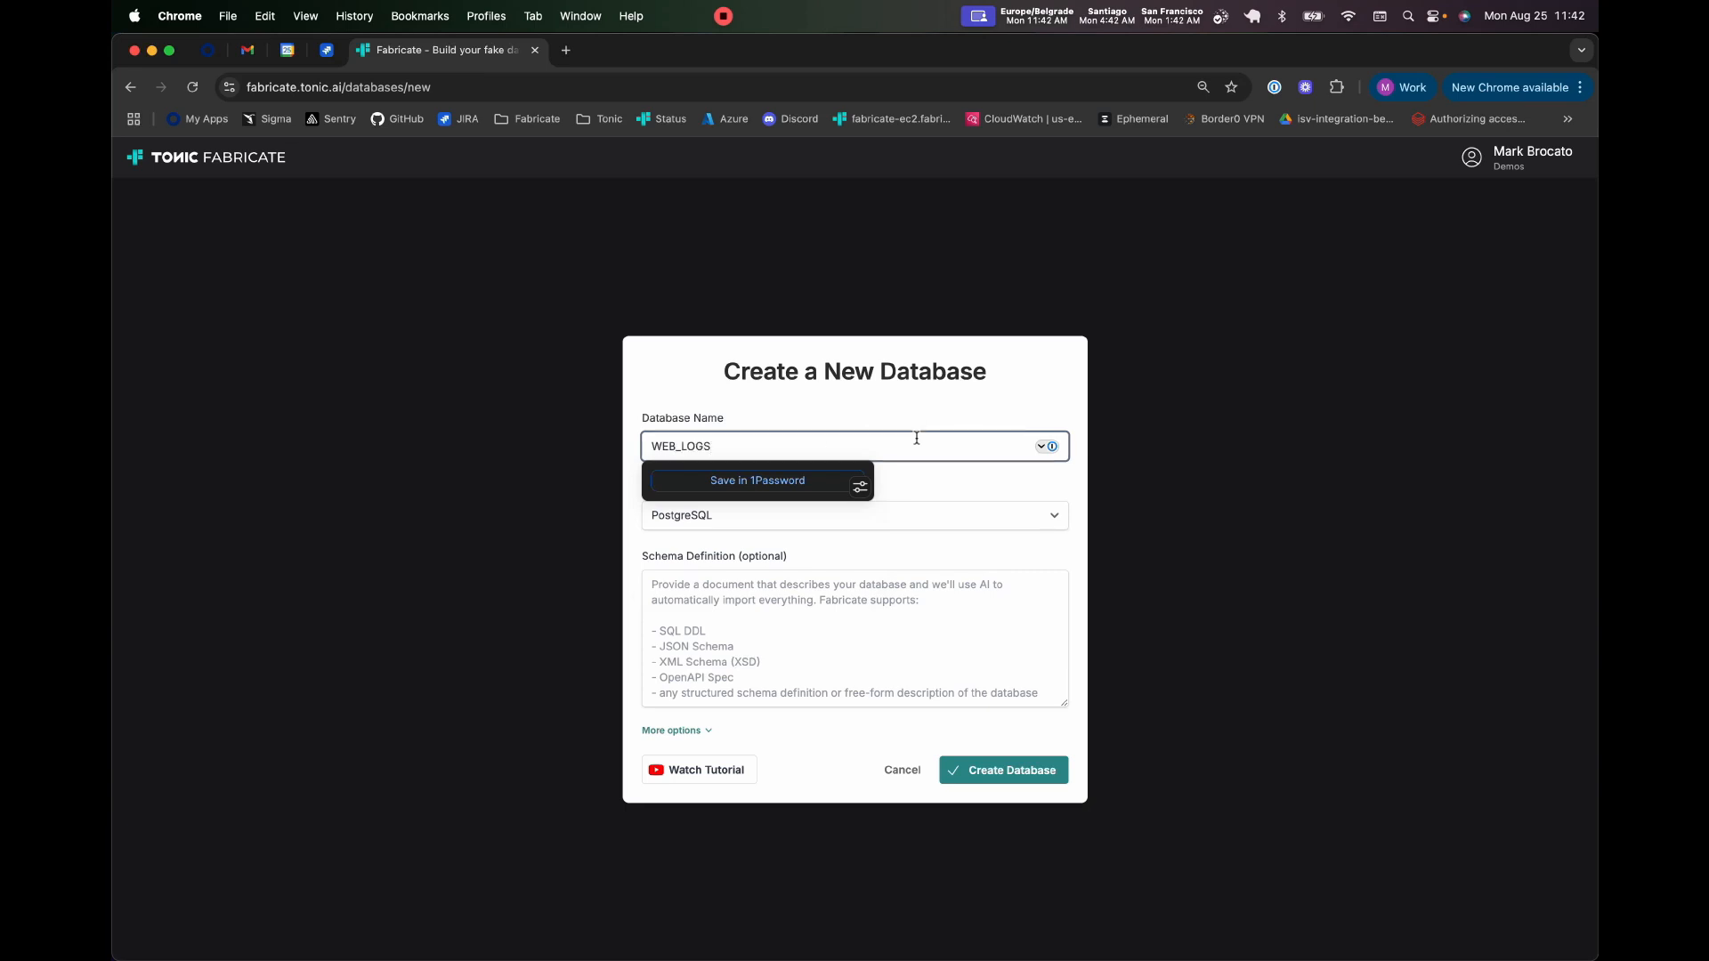
{"action": "left_click", "coordinate": [911, 648]}
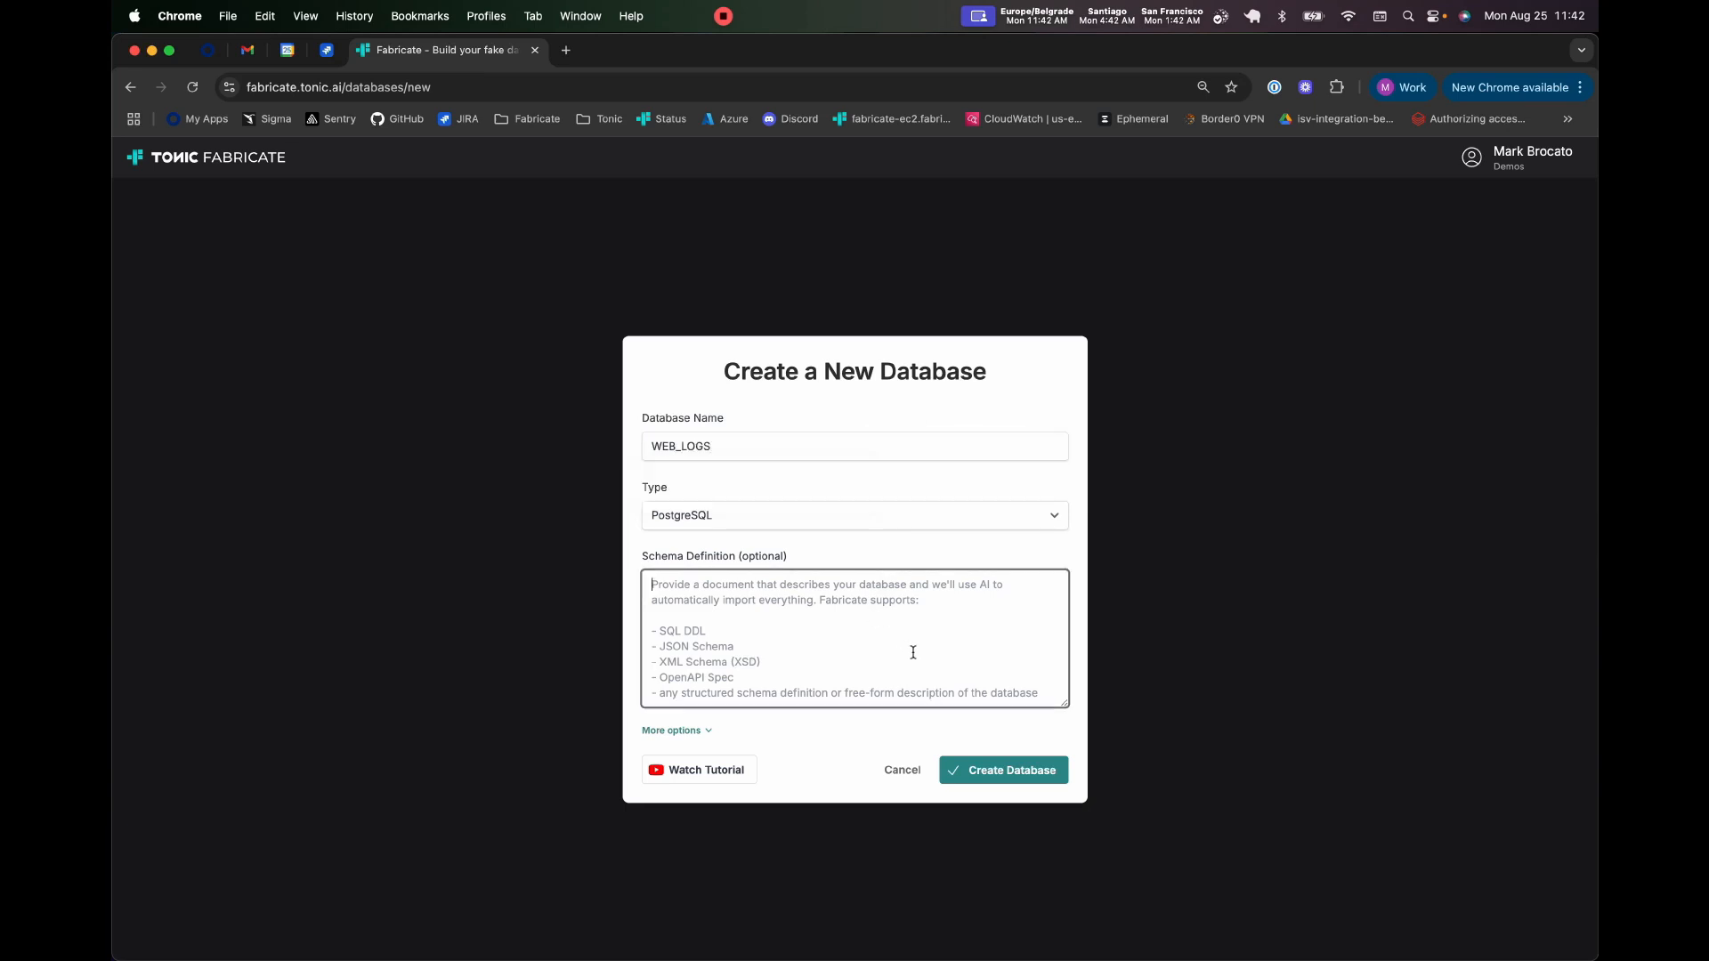
{"action": "left_click", "coordinate": [994, 774]}
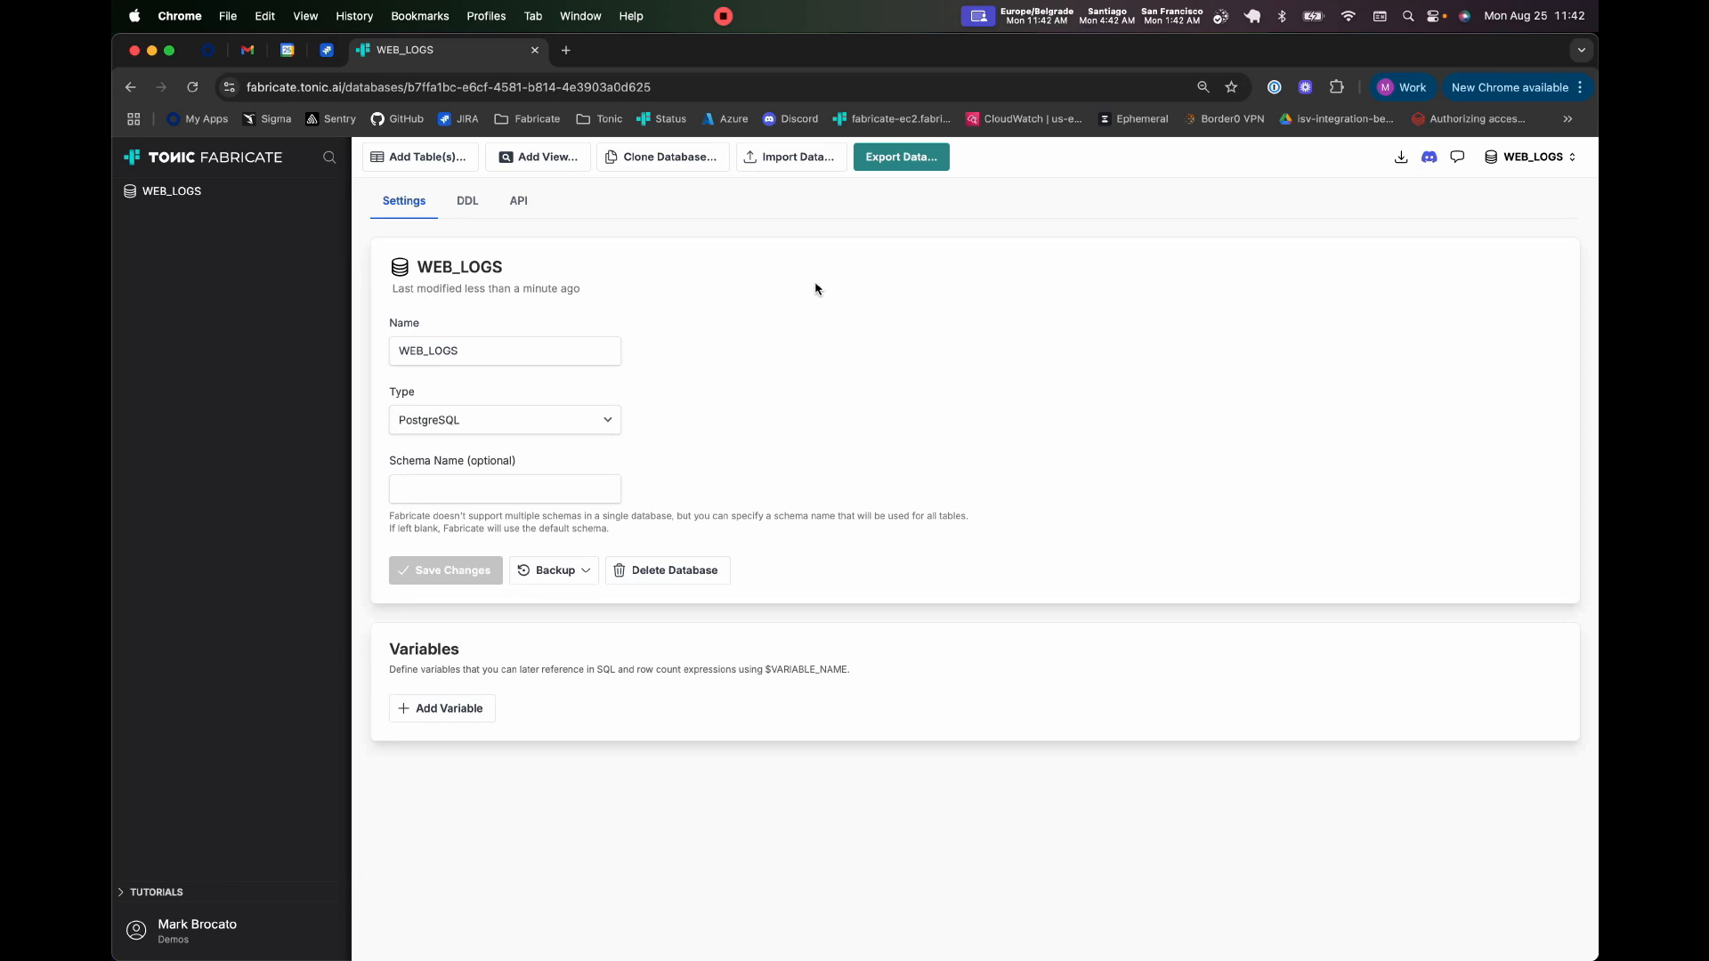
- Add a sessions table to the database and give it an autoincrementing number column named id
{"action": "left_click", "coordinate": [425, 158]}
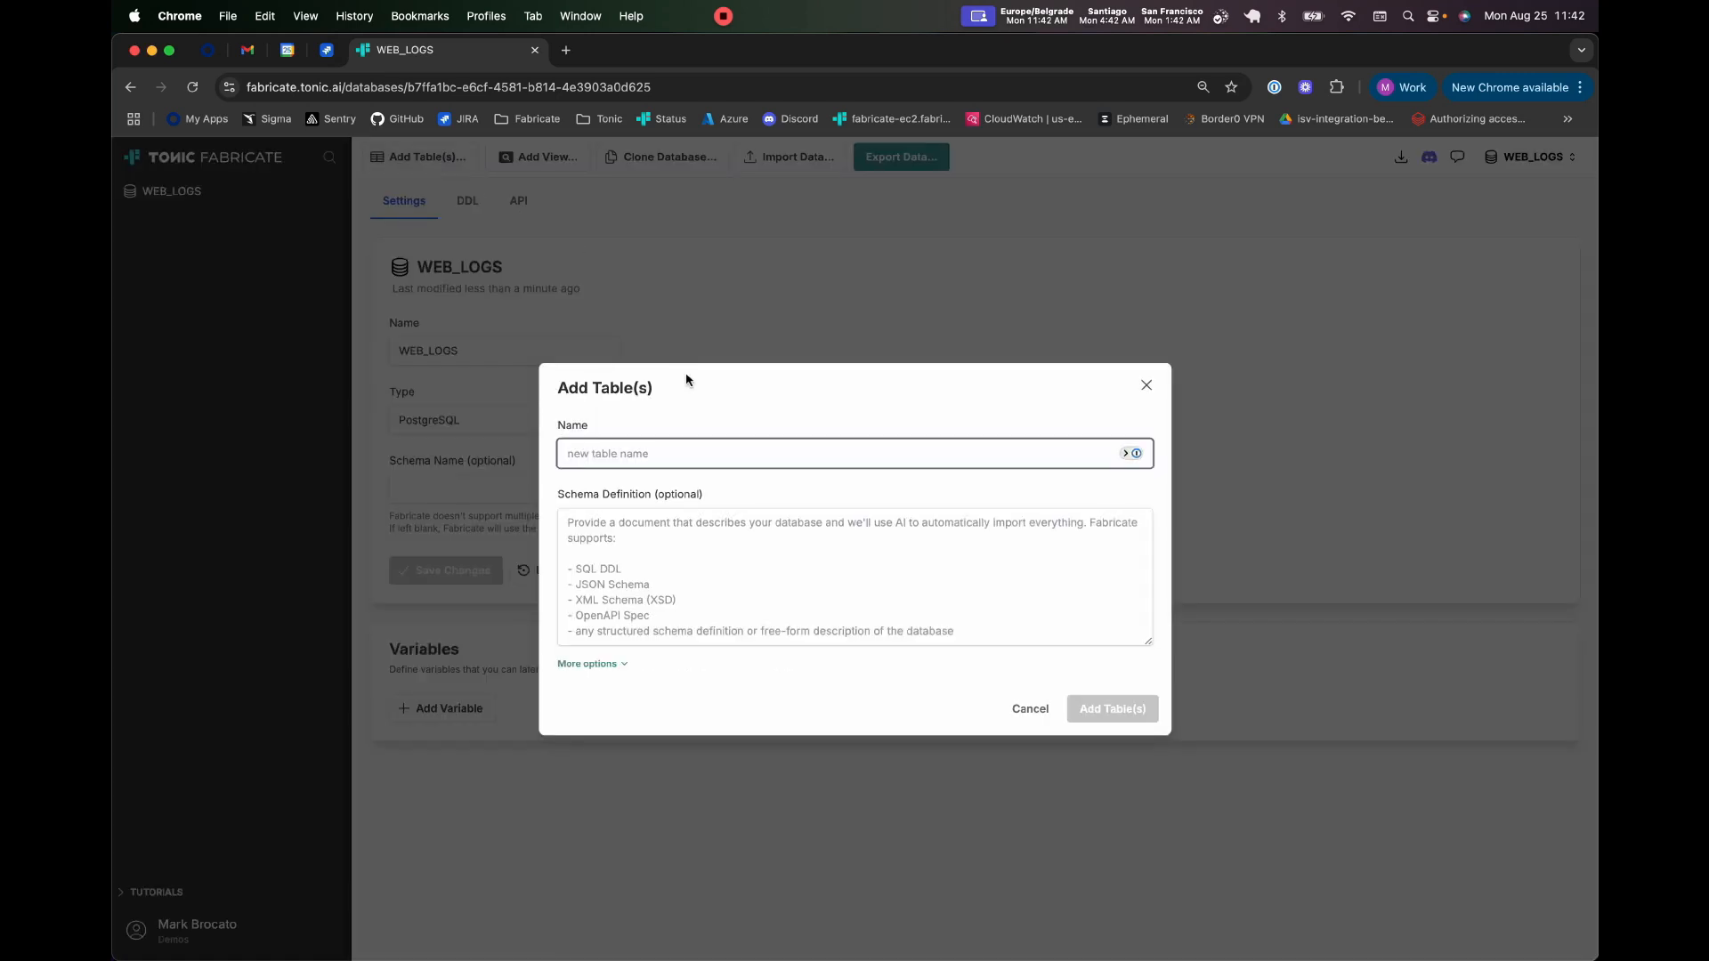
{"action": "type", "text": "sessions"}
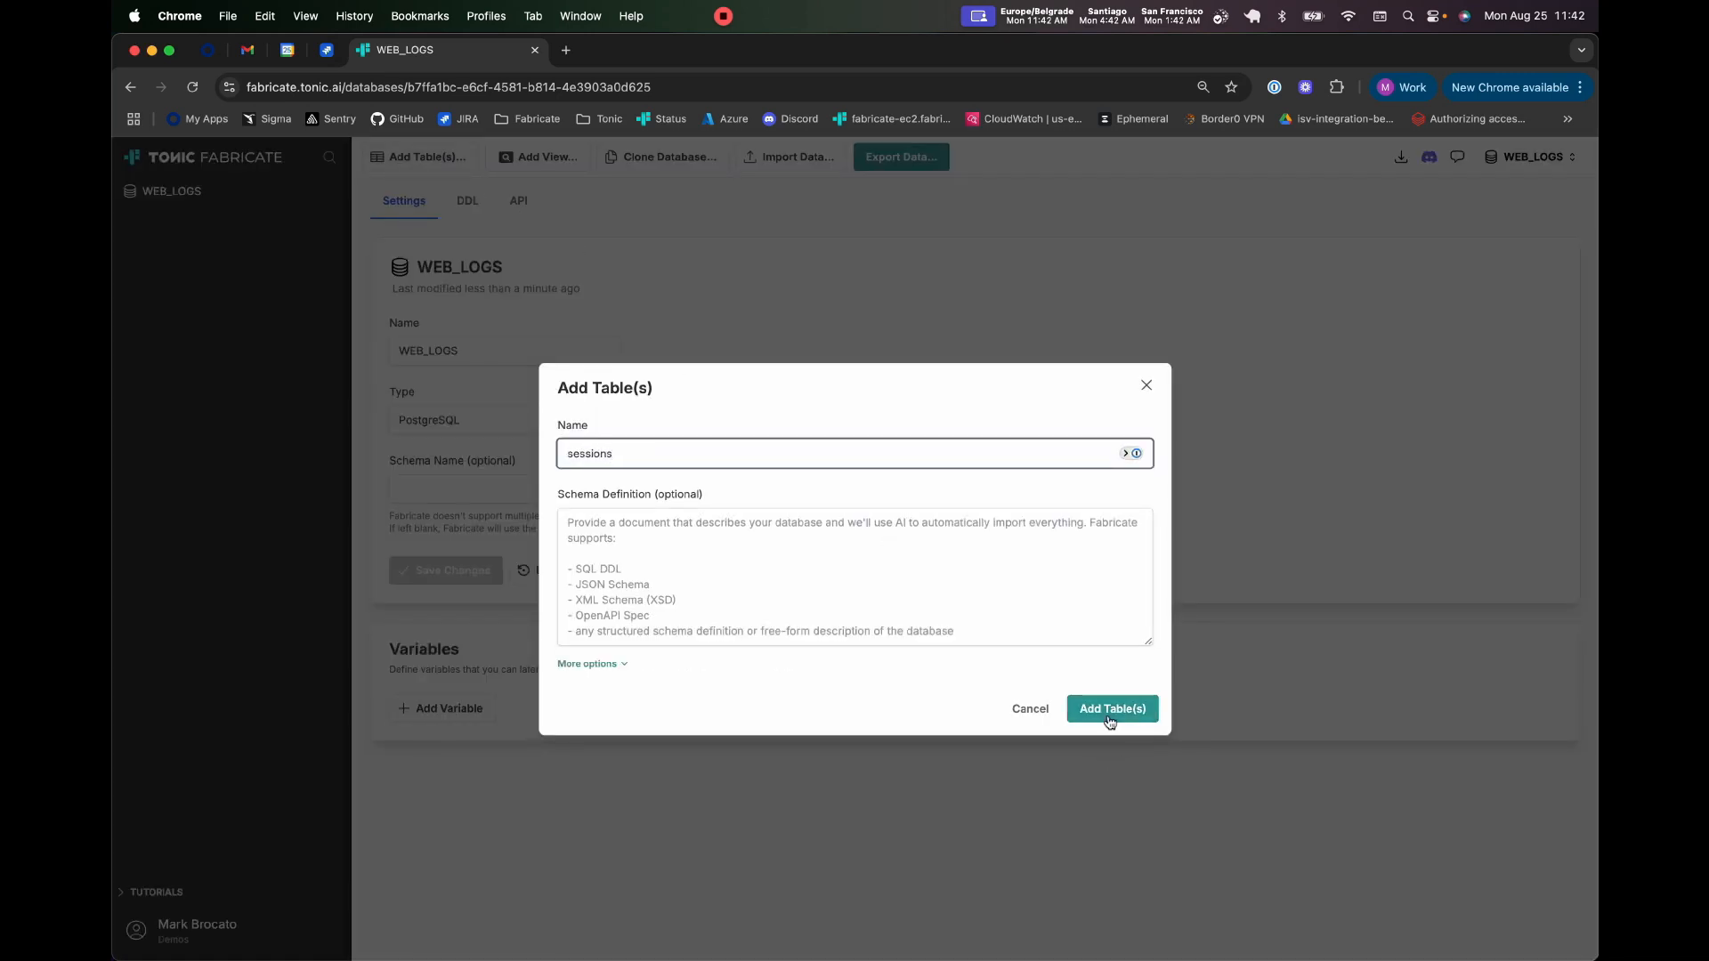
{"action": "left_click", "coordinate": [1107, 713]}
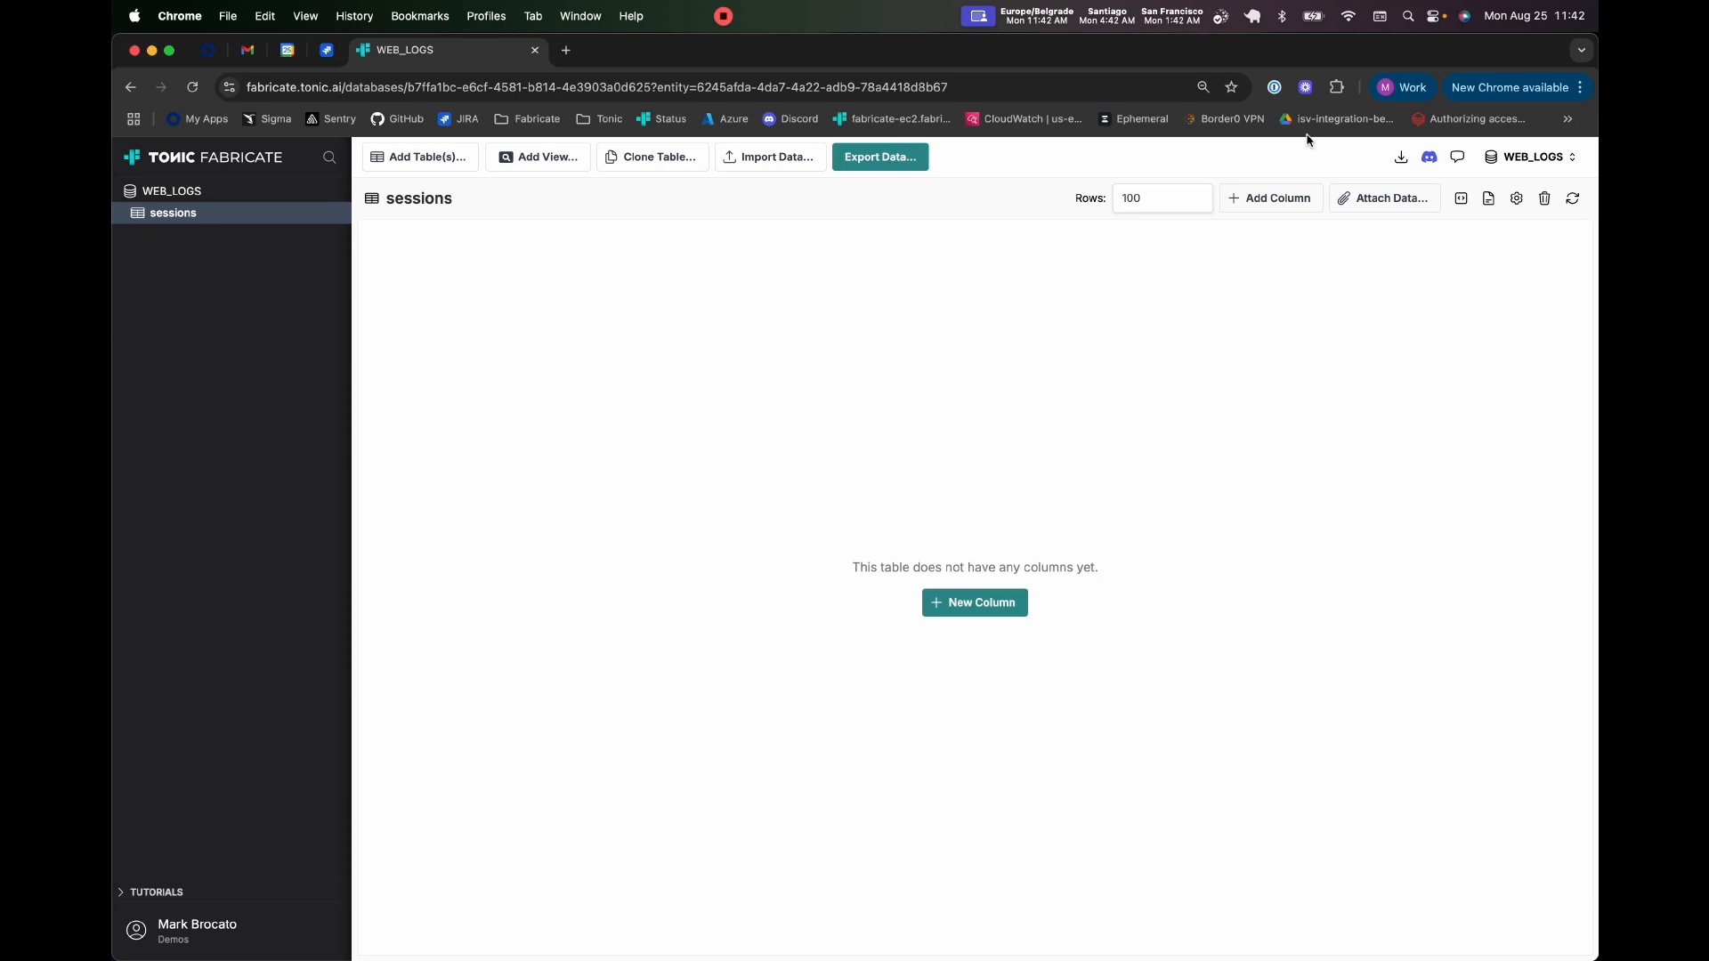
{"action": "left_click", "coordinate": [1270, 198]}
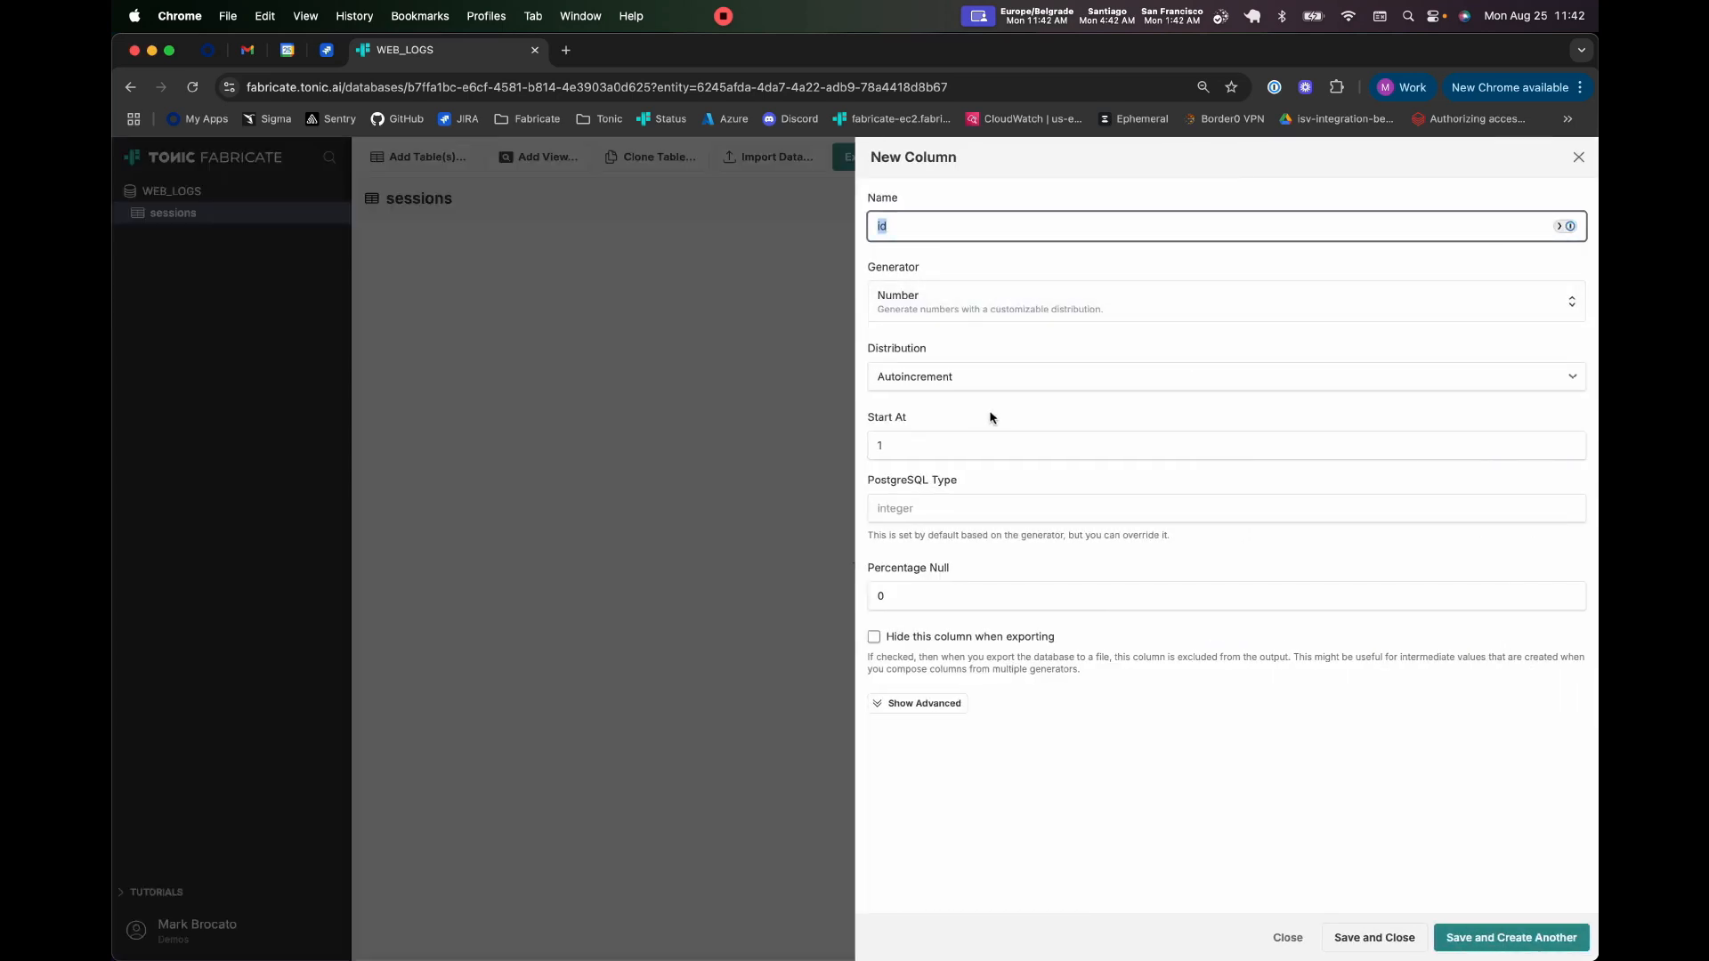
{"action": "left_click", "coordinate": [1494, 944]}
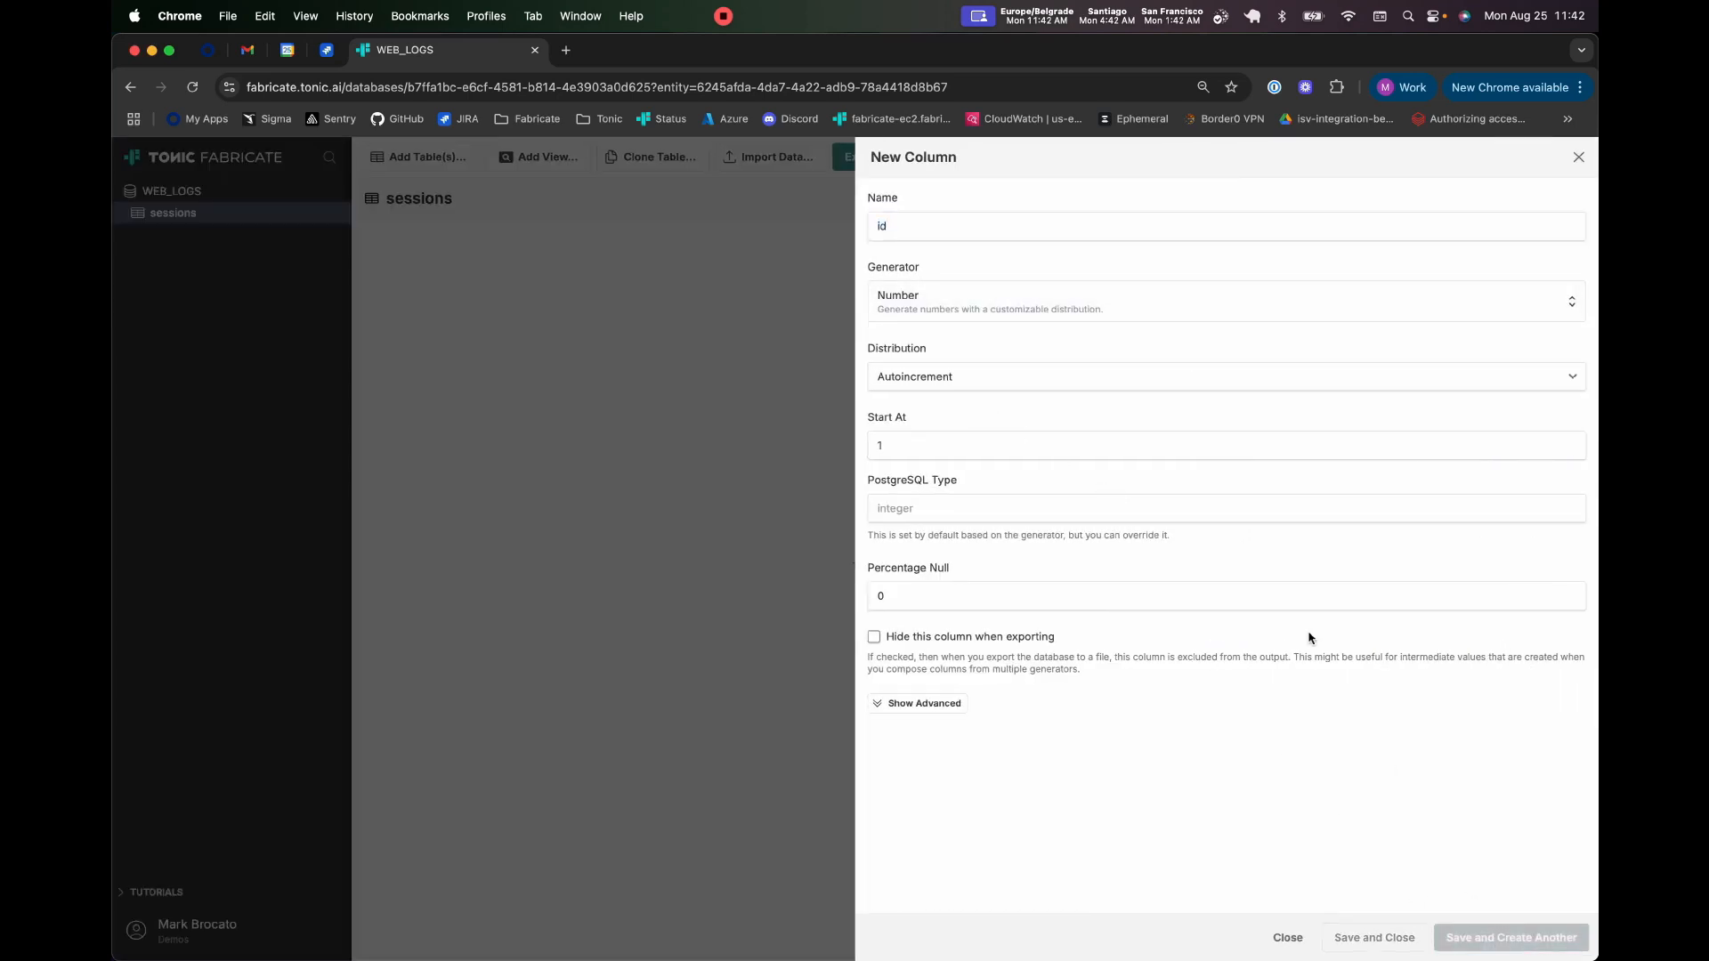
- Add a start_time column to the sessions table using the Datetime generator with the Series type
{"action": "type", "text": "start_t"}
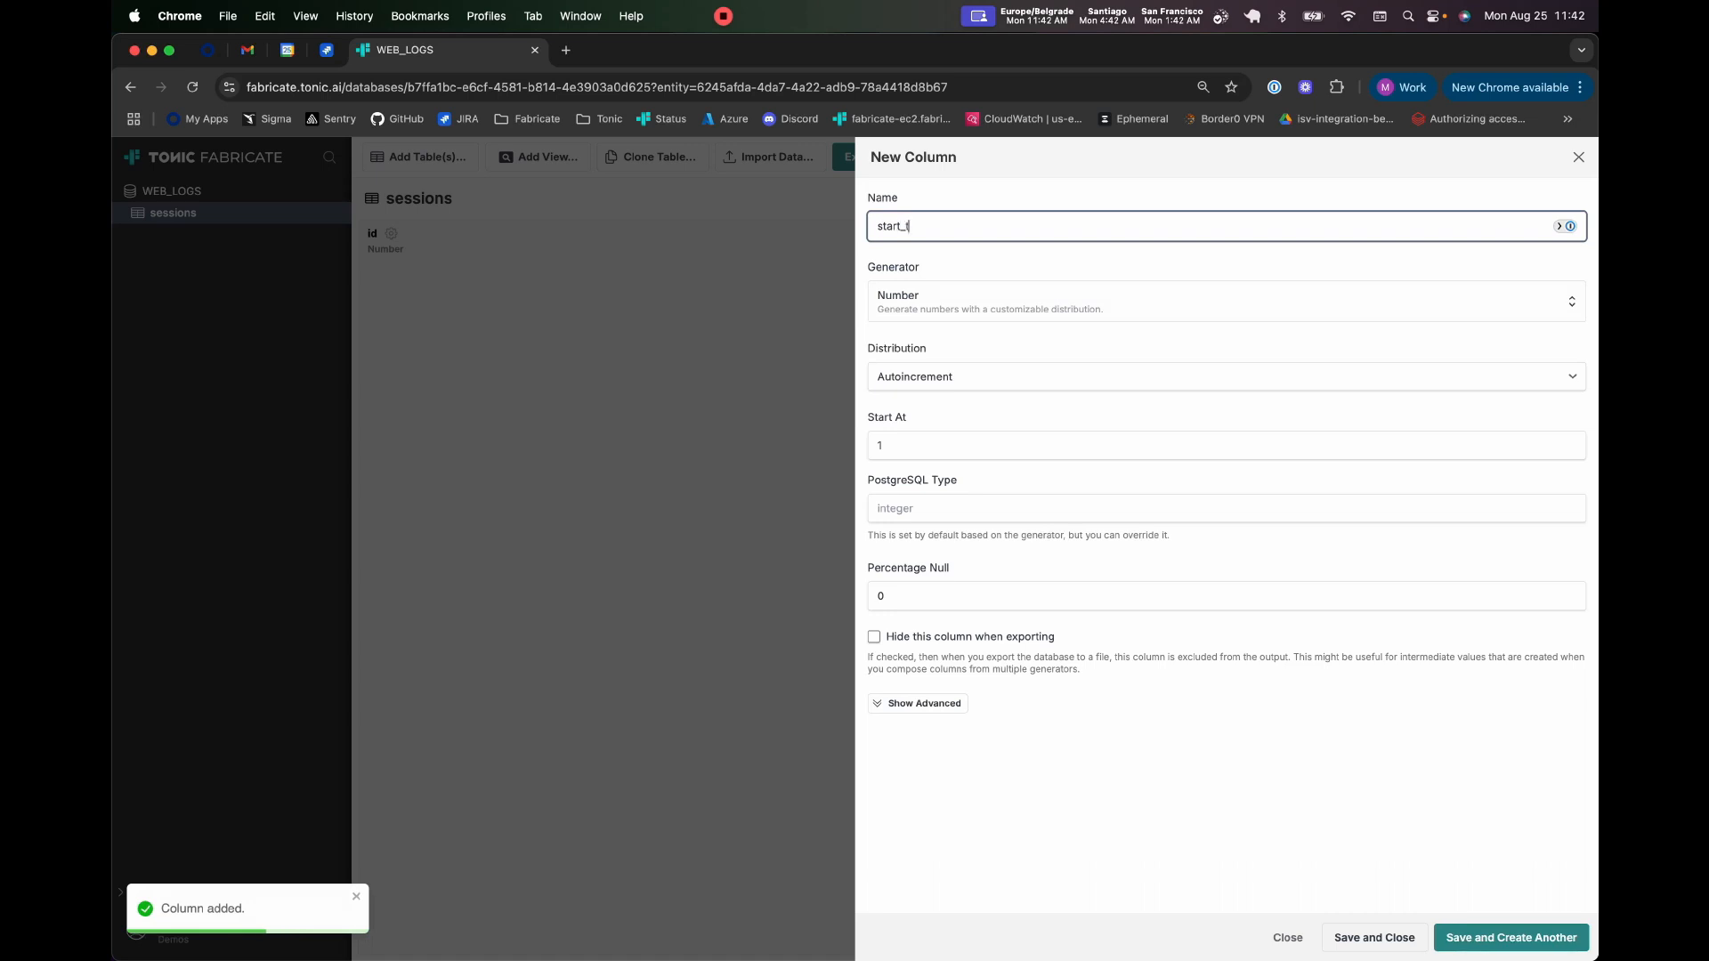
{"action": "type", "text": "ime"}
{"action": "left_click", "coordinate": [997, 301]}
{"action": "type", "text": "date"}
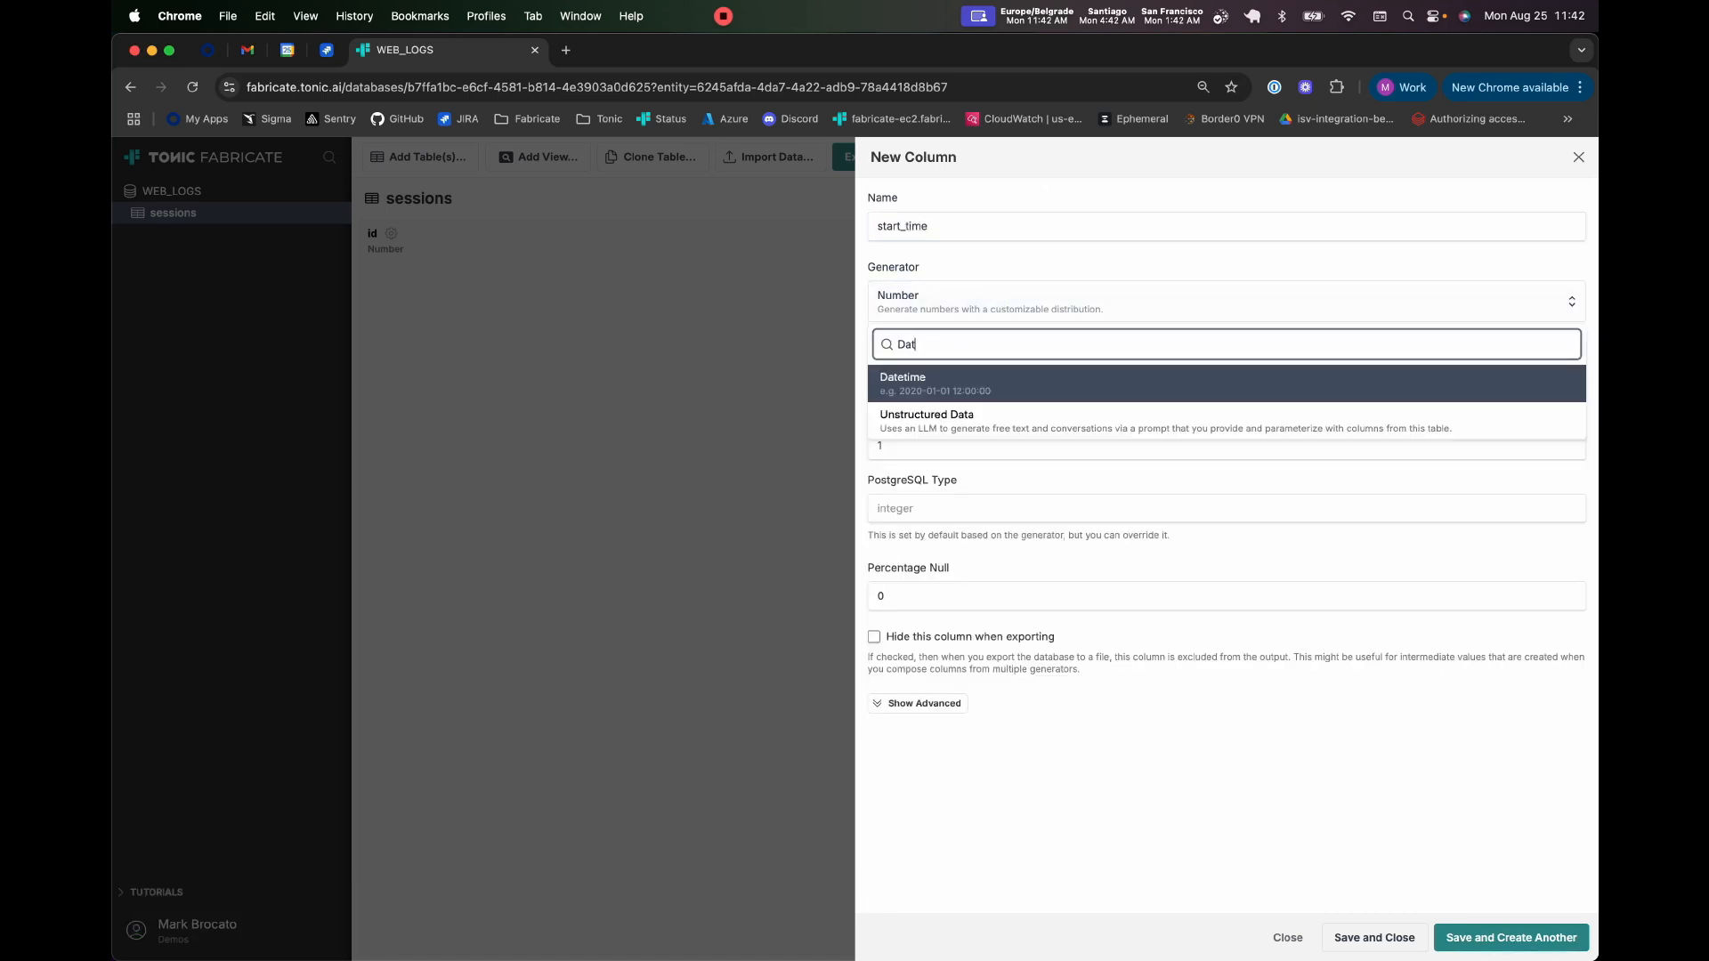
{"action": "left_click", "coordinate": [1001, 379]}
{"action": "left_click", "coordinate": [941, 378]}
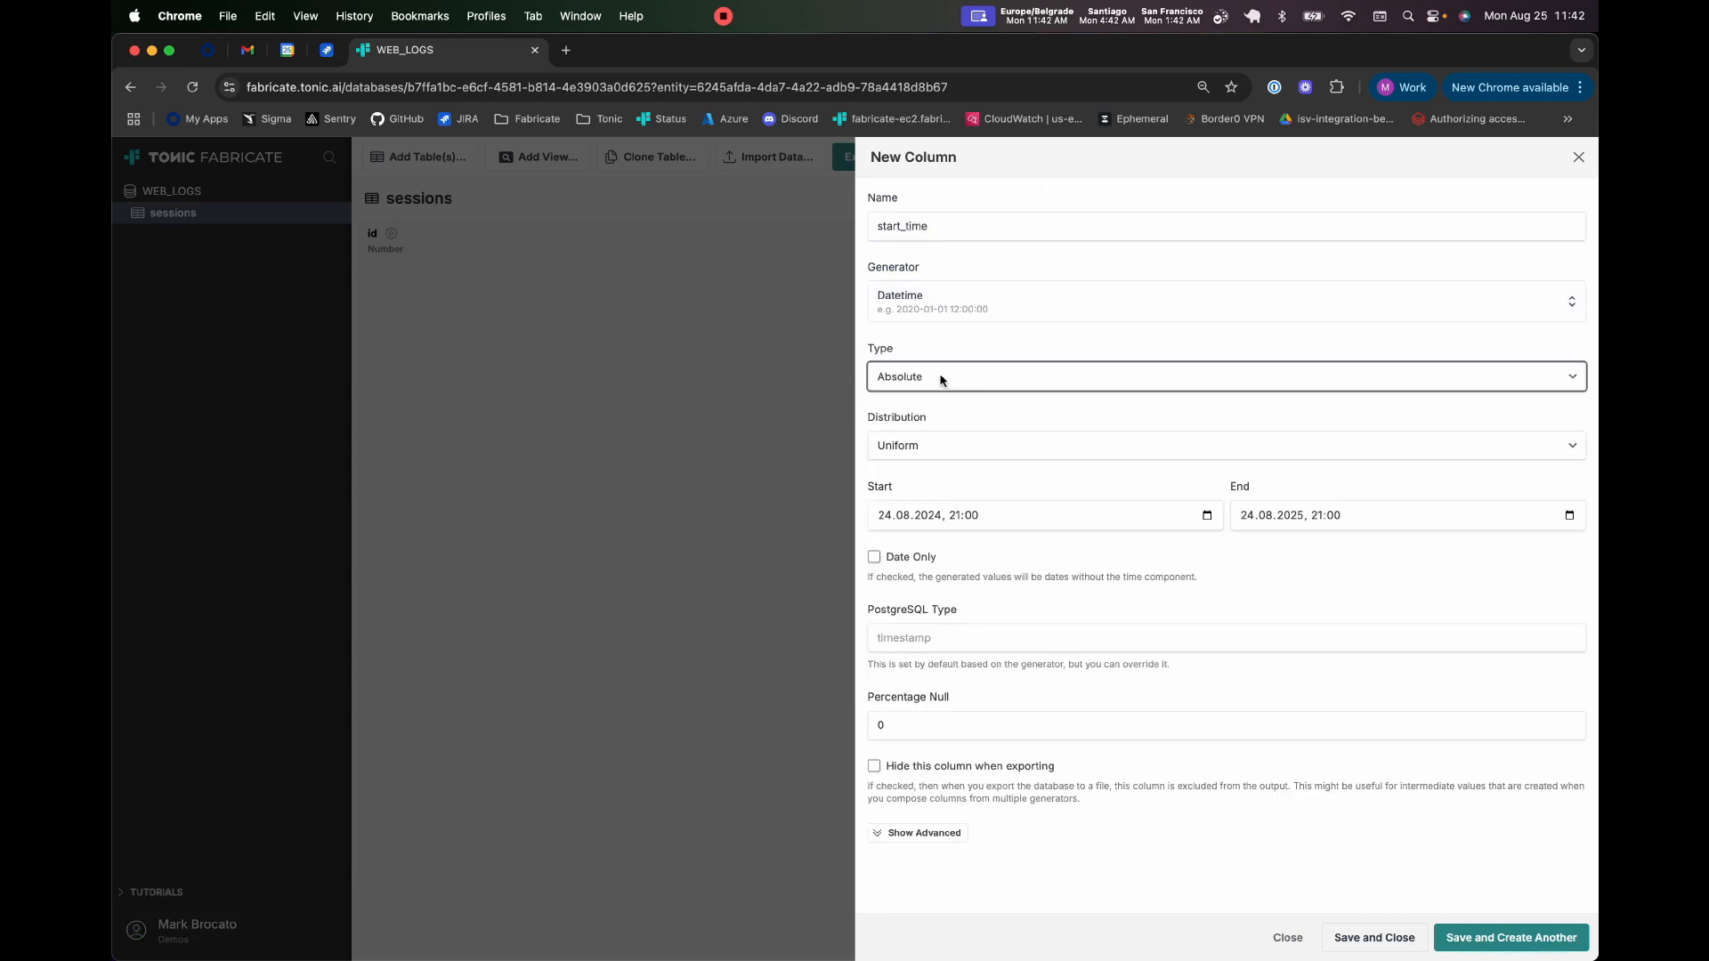
{"action": "left_click", "coordinate": [942, 413]}
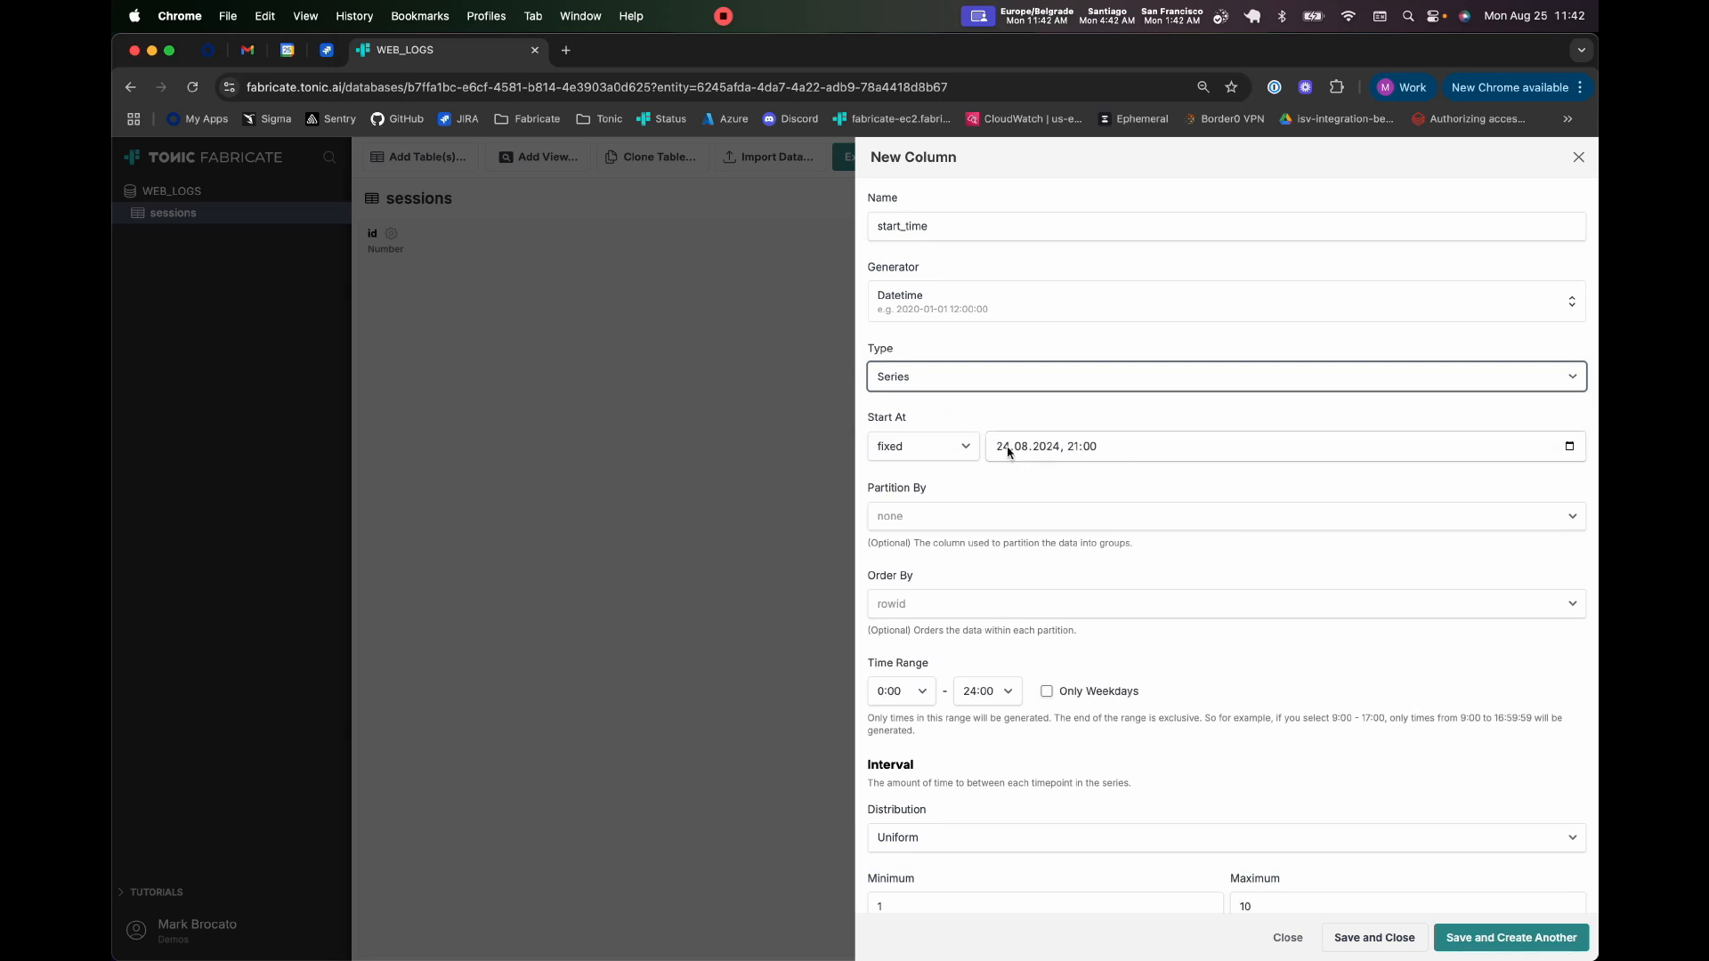
{"action": "scroll", "coordinate": [1086, 482], "scroll_direction": "down", "scroll_amount": 1}
{"action": "scroll", "coordinate": [1087, 482], "scroll_direction": "down", "scroll_amount": 2}
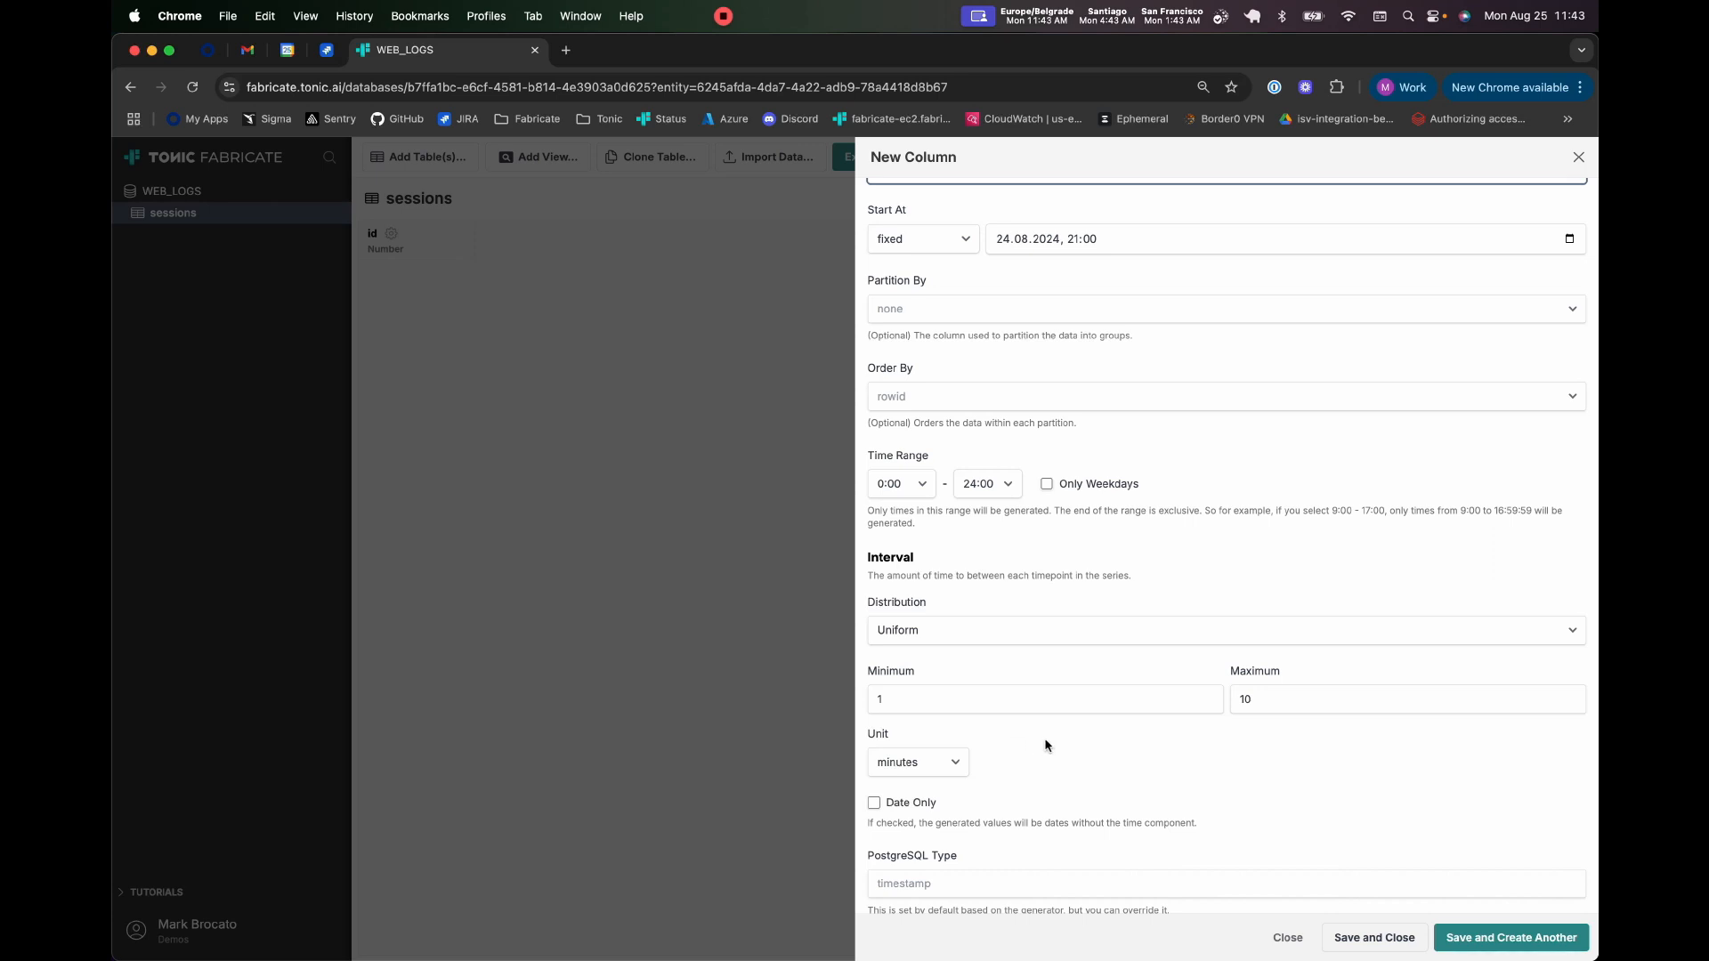
{"action": "left_click", "coordinate": [1390, 939]}
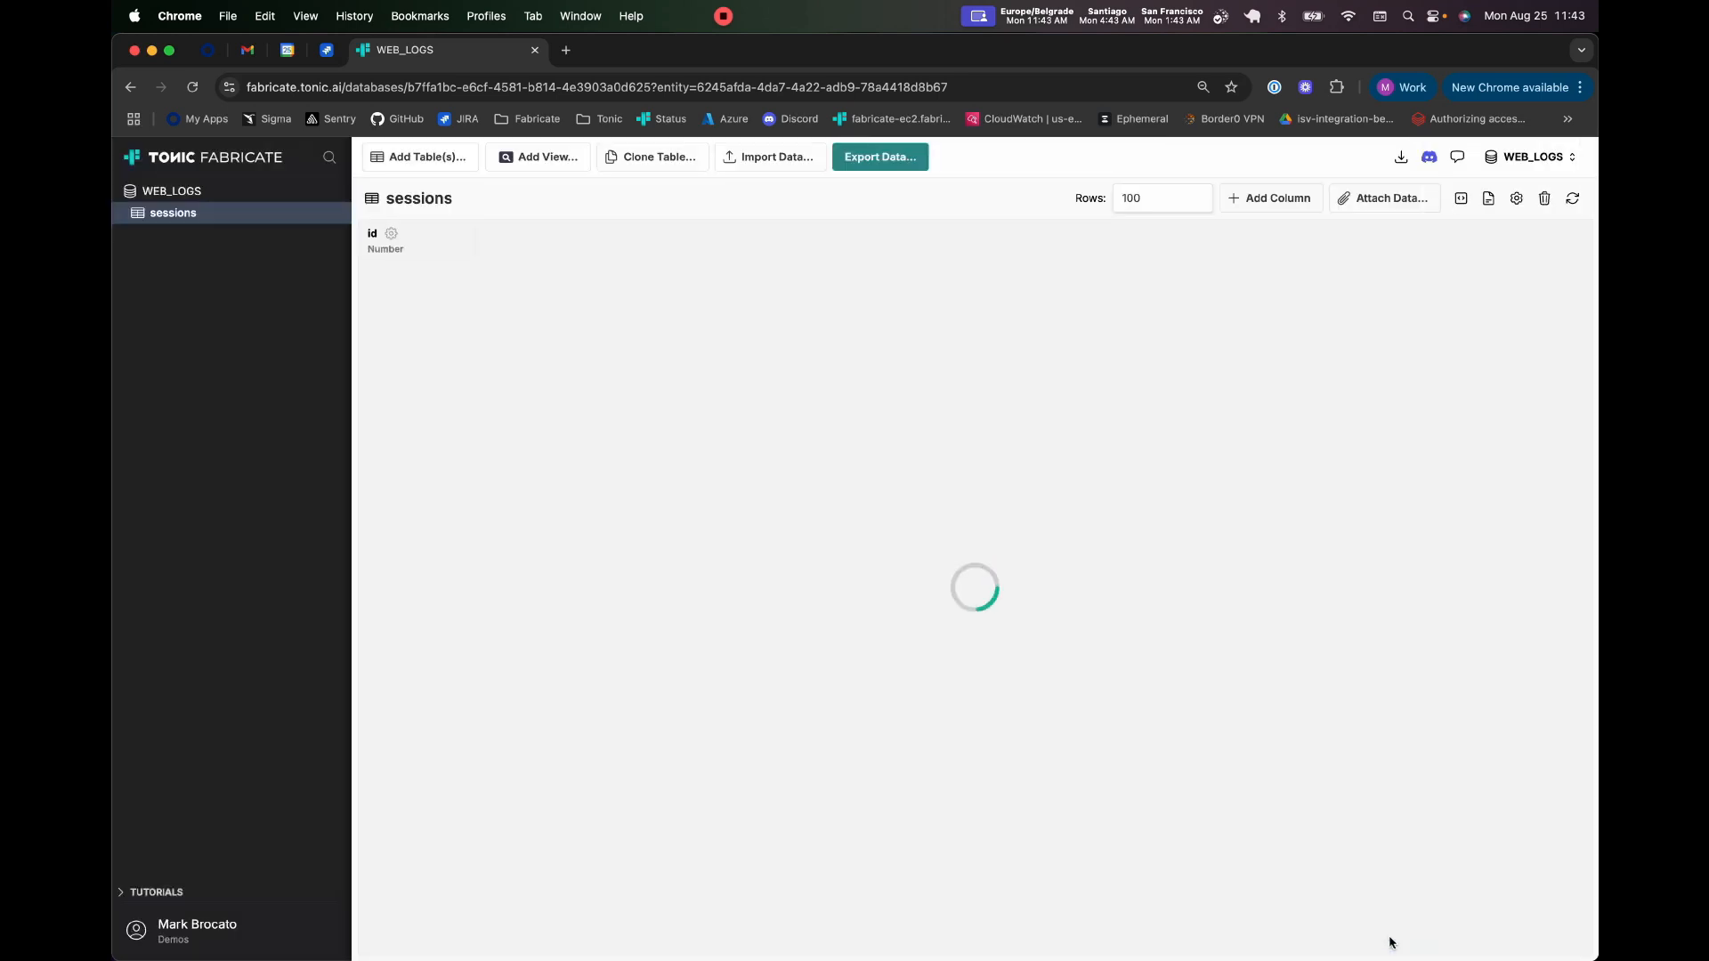
- Add a table named page_views to the WEB_LOGS database
{"action": "left_click", "coordinate": [420, 161]}
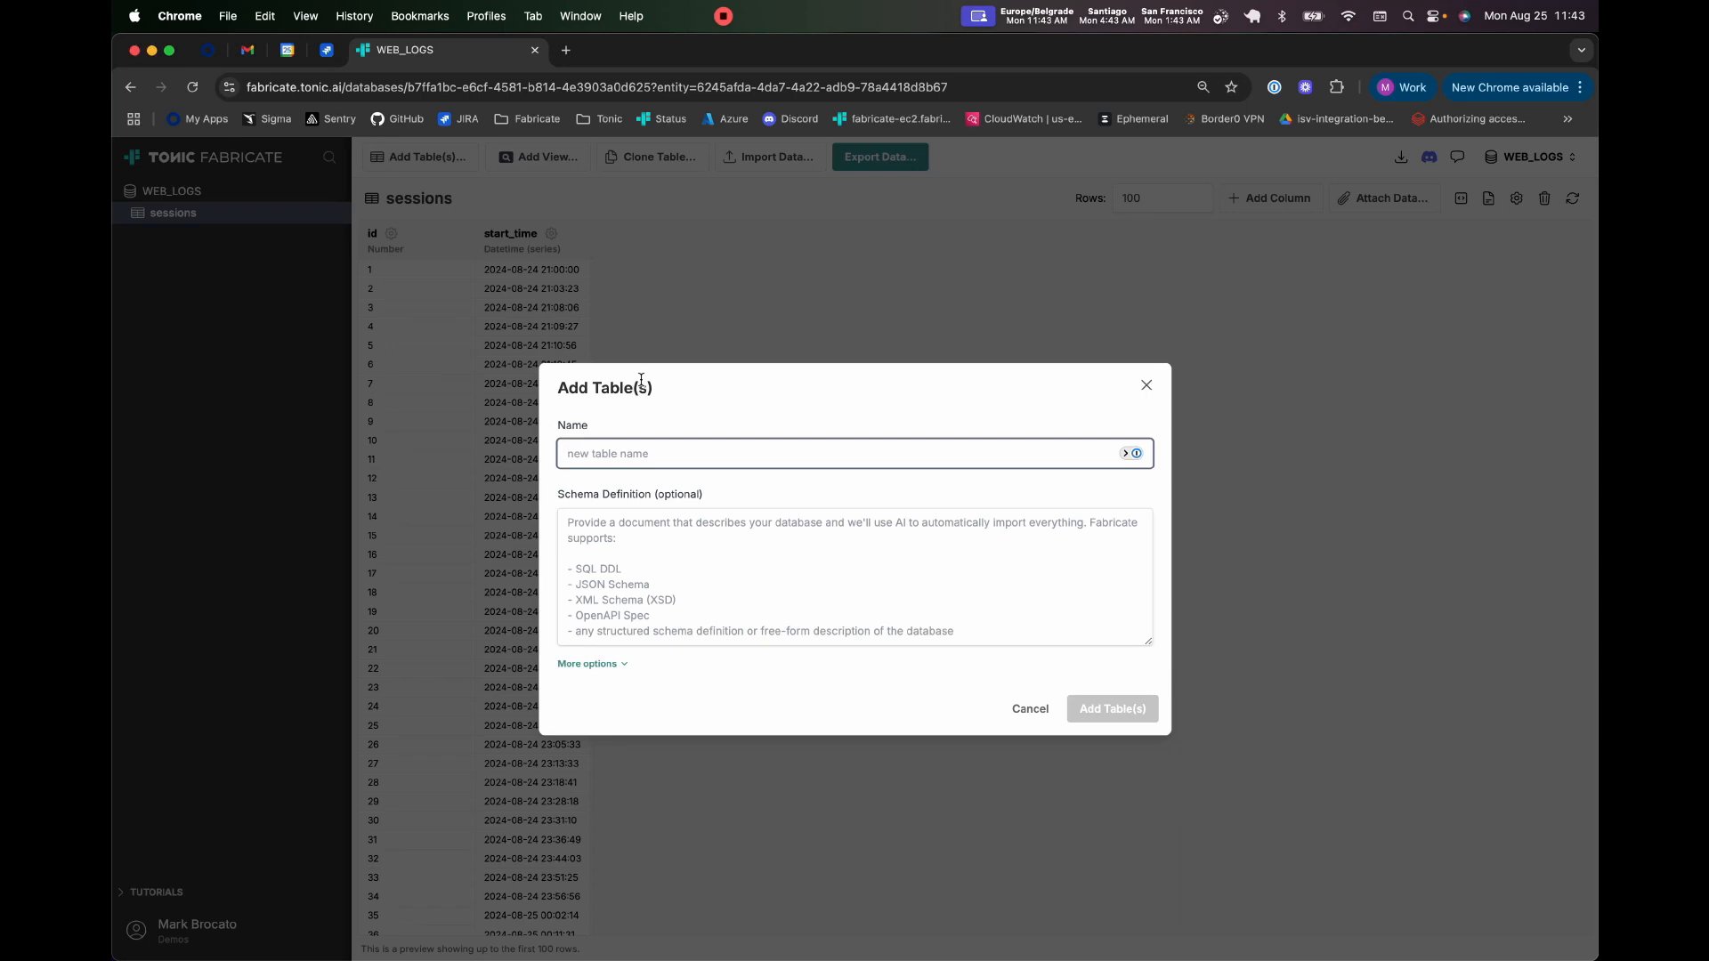
{"action": "type", "text": "page_views"}
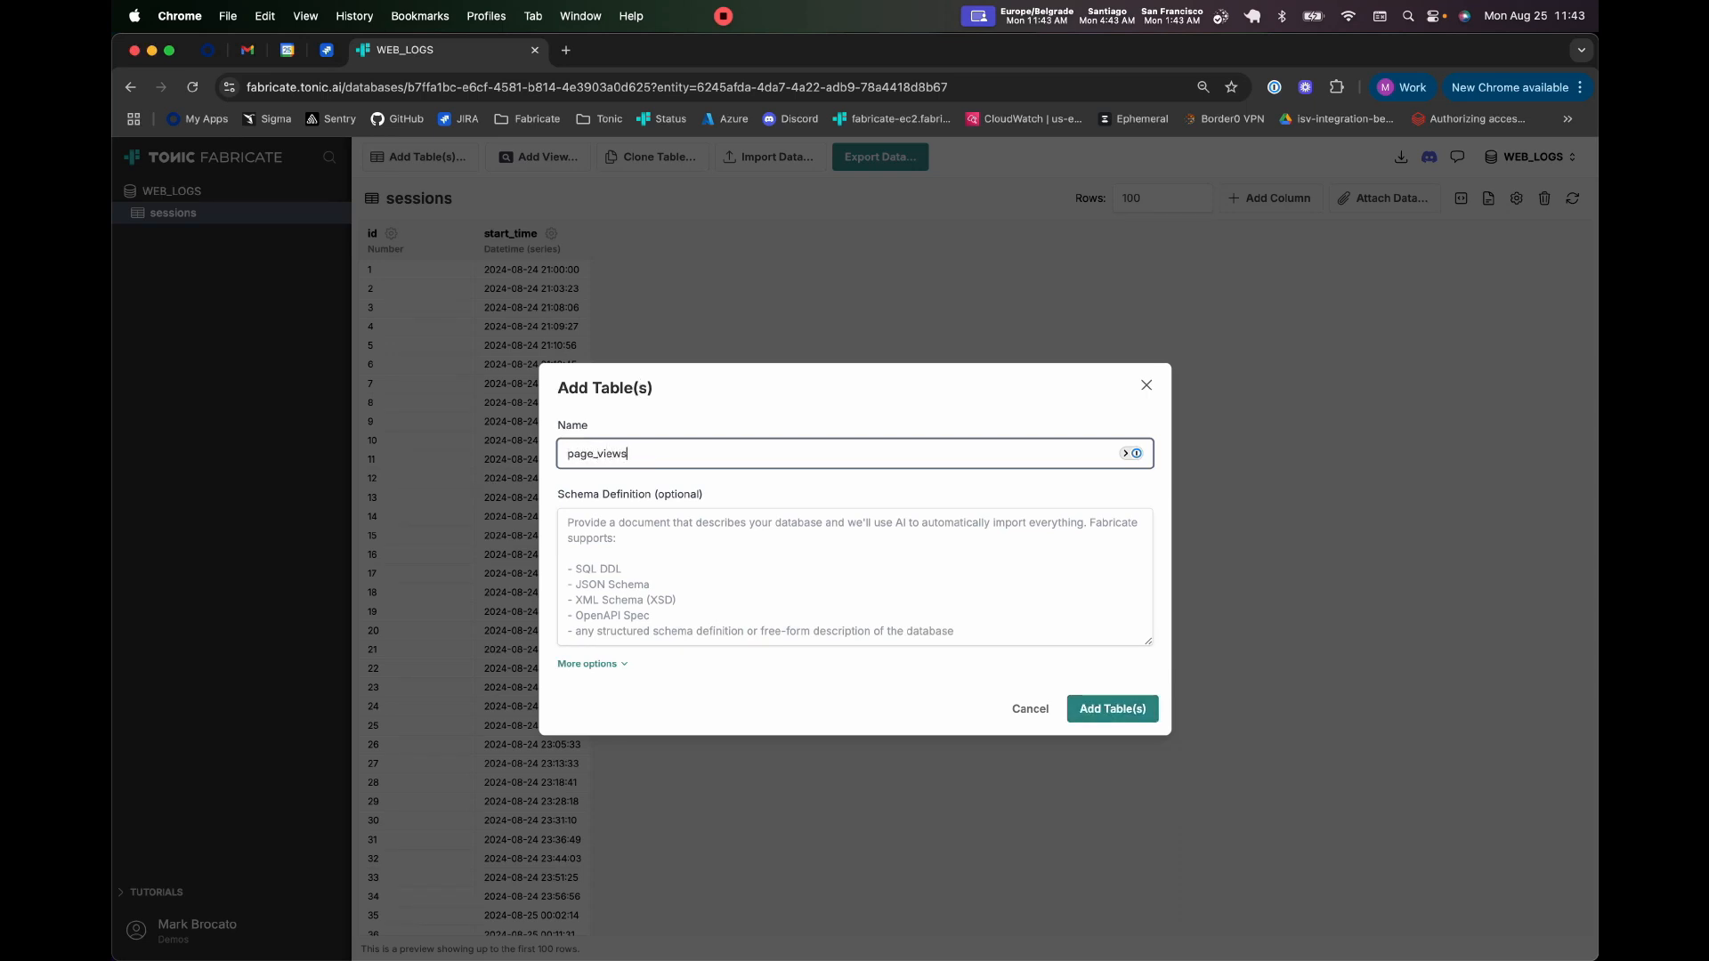
{"action": "left_click", "coordinate": [1104, 709]}
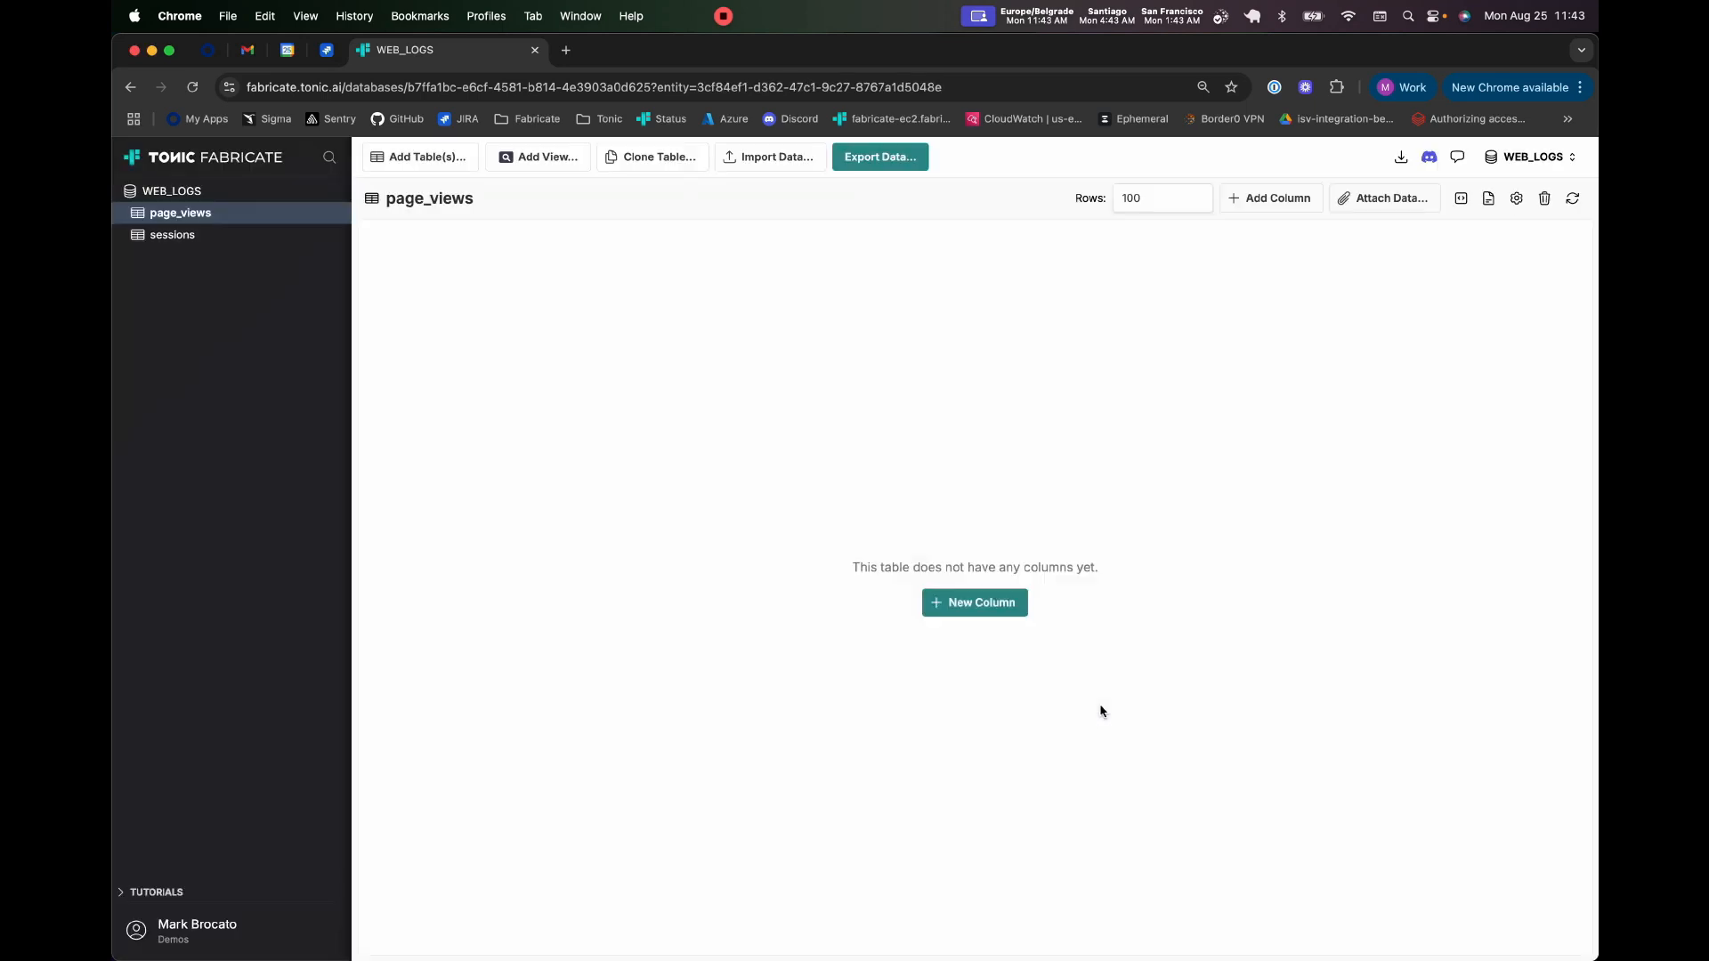
- Add a foreign key column sessions_id to page_views referencing sessions id, basing the row count on it with a minimum of 5 and maximum of 10
{"action": "left_click", "coordinate": [1252, 208]}
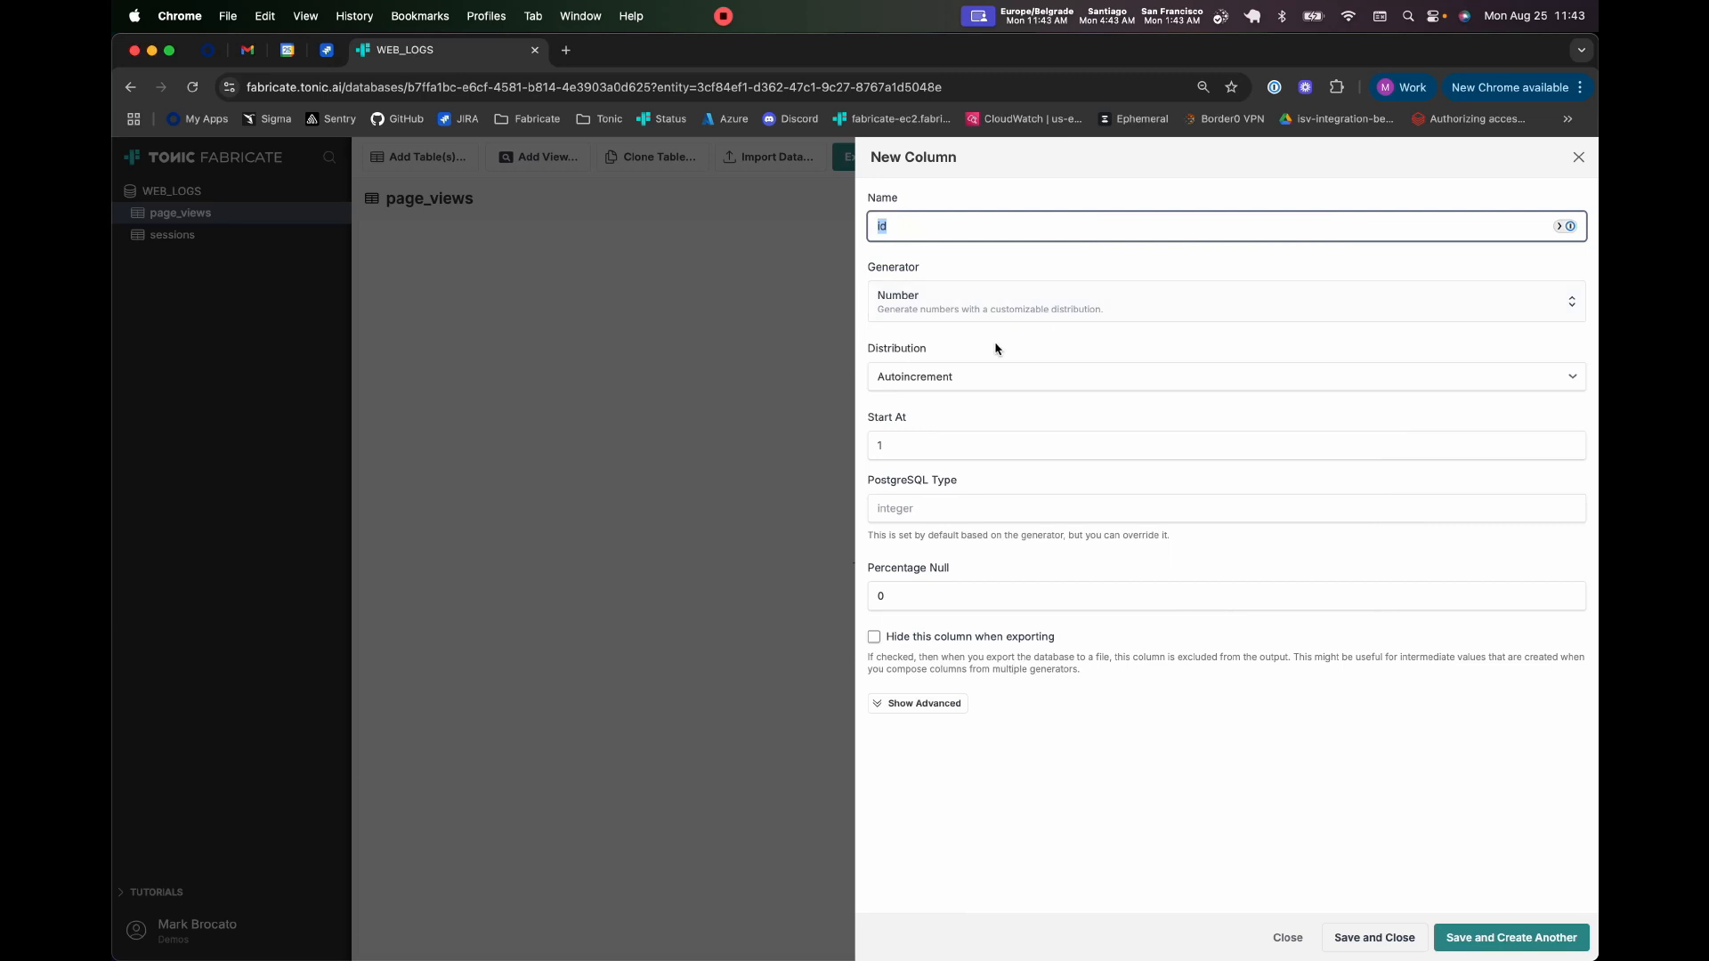
{"action": "type", "text": "sessions_id"}
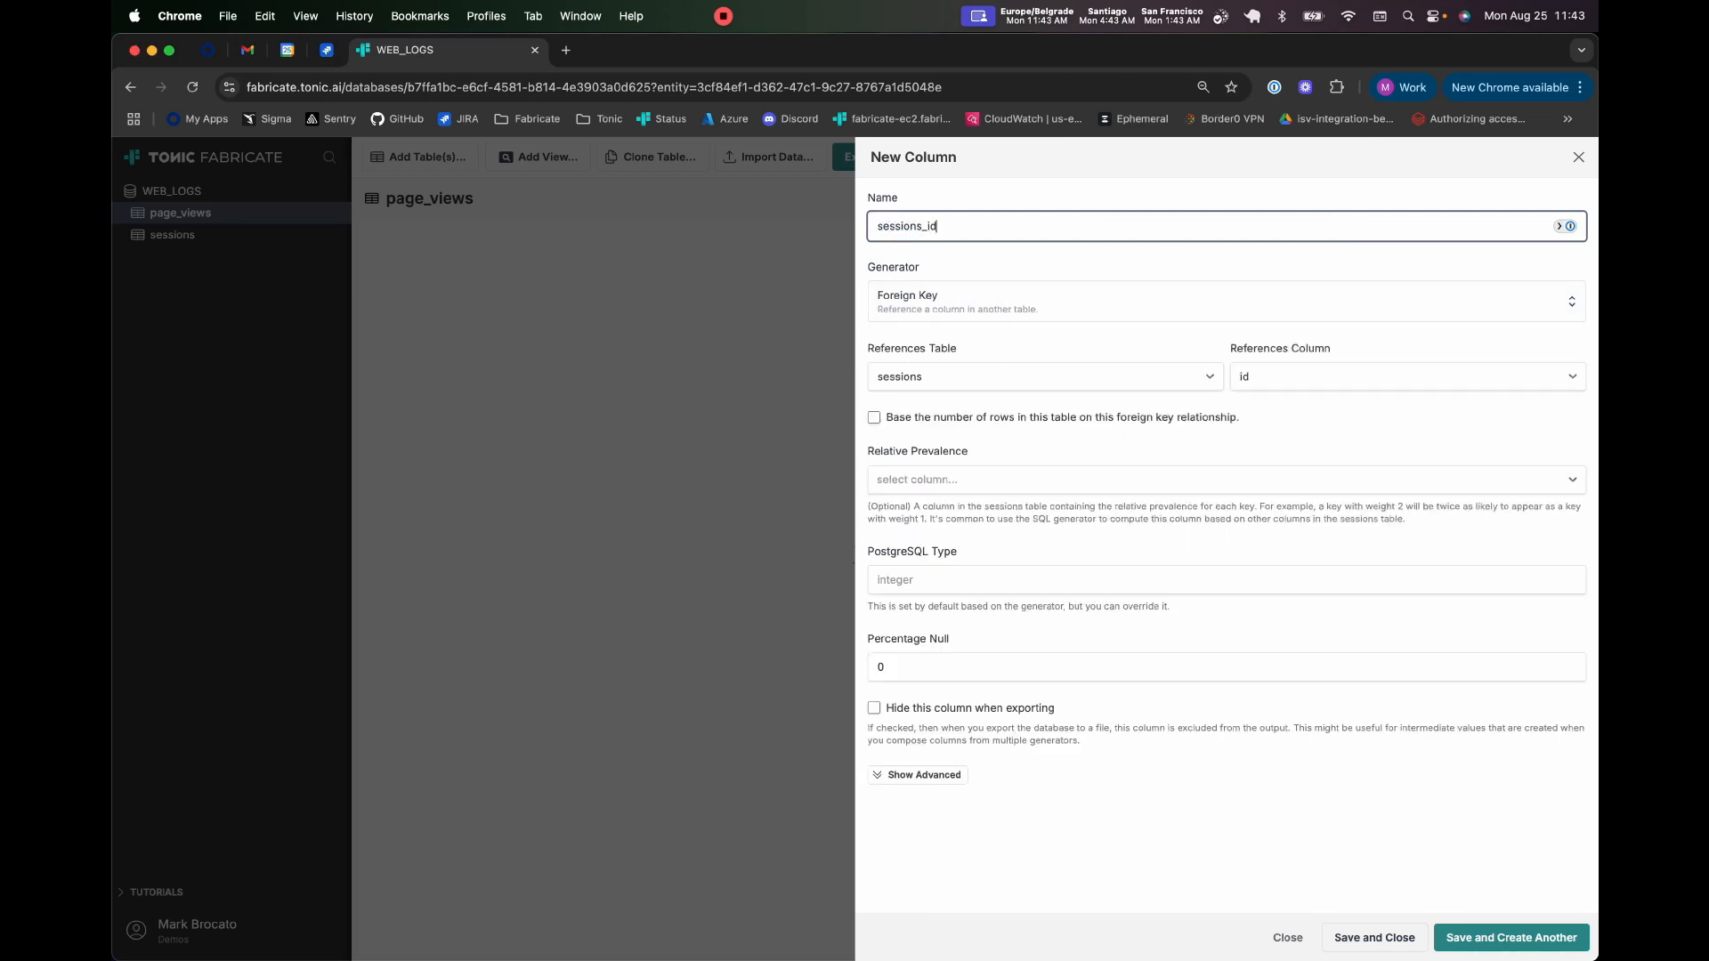
{"action": "left_click", "coordinate": [969, 421]}
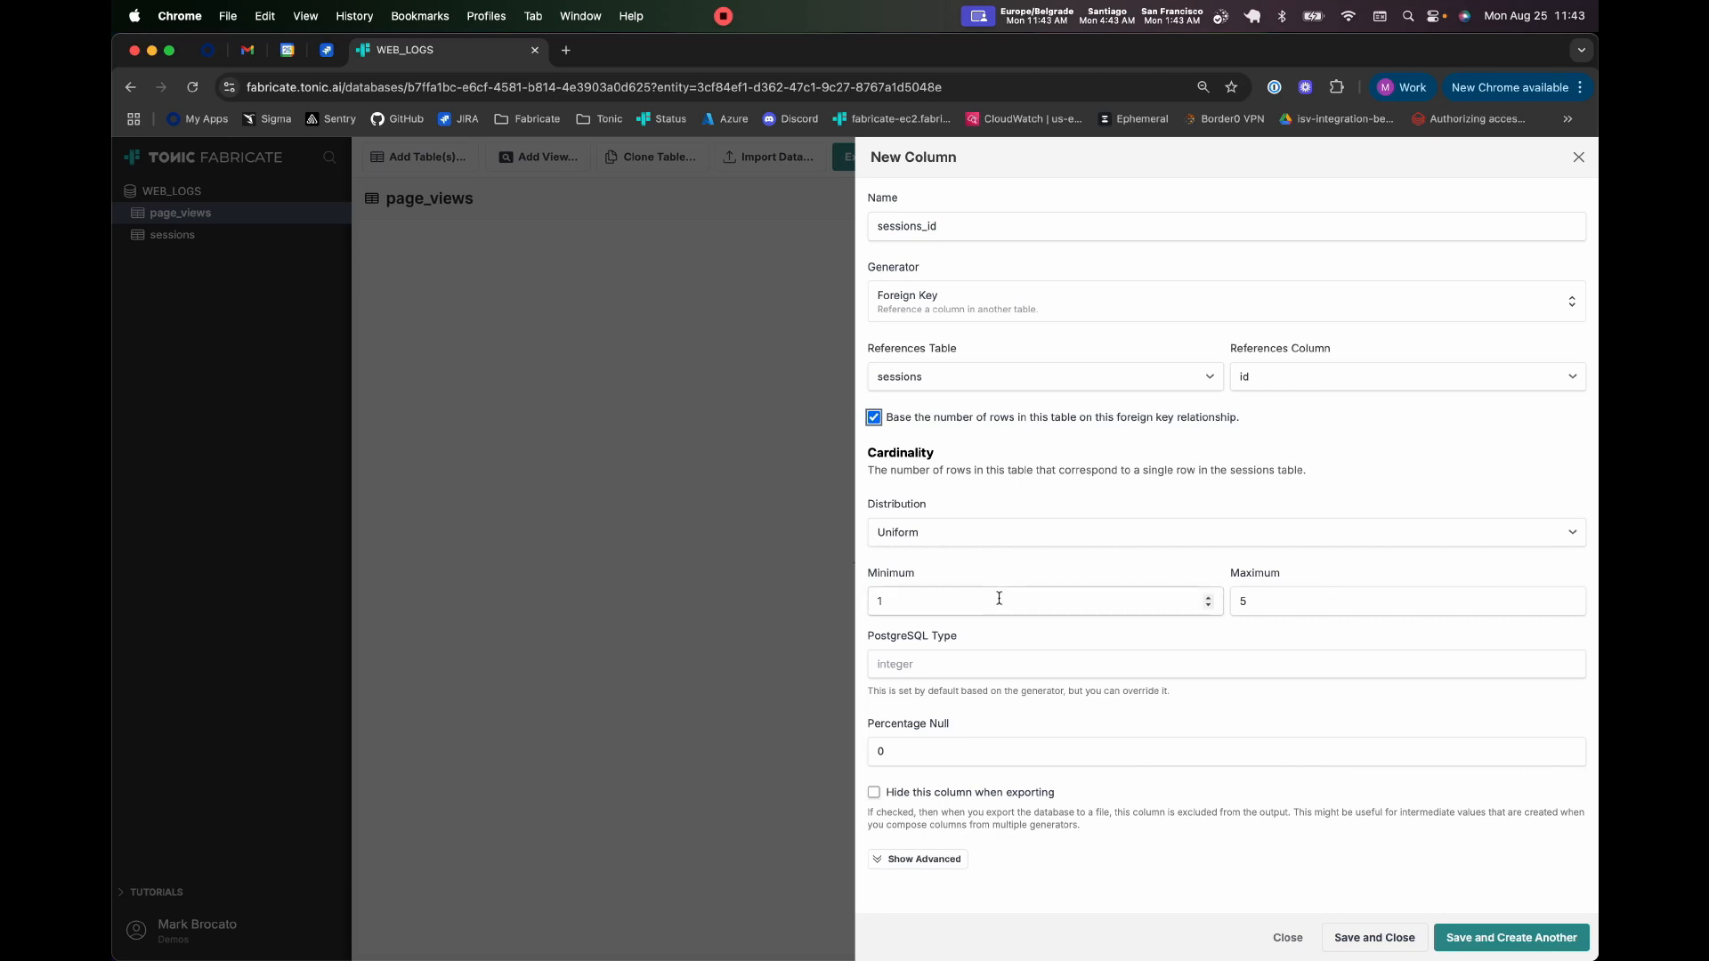
{"action": "left_click_drag", "start_coordinate": [927, 601], "coordinate": [819, 599]}
{"action": "type", "text": "5"}
{"action": "key", "text": "Tab"}
{"action": "type", "text": "10"}
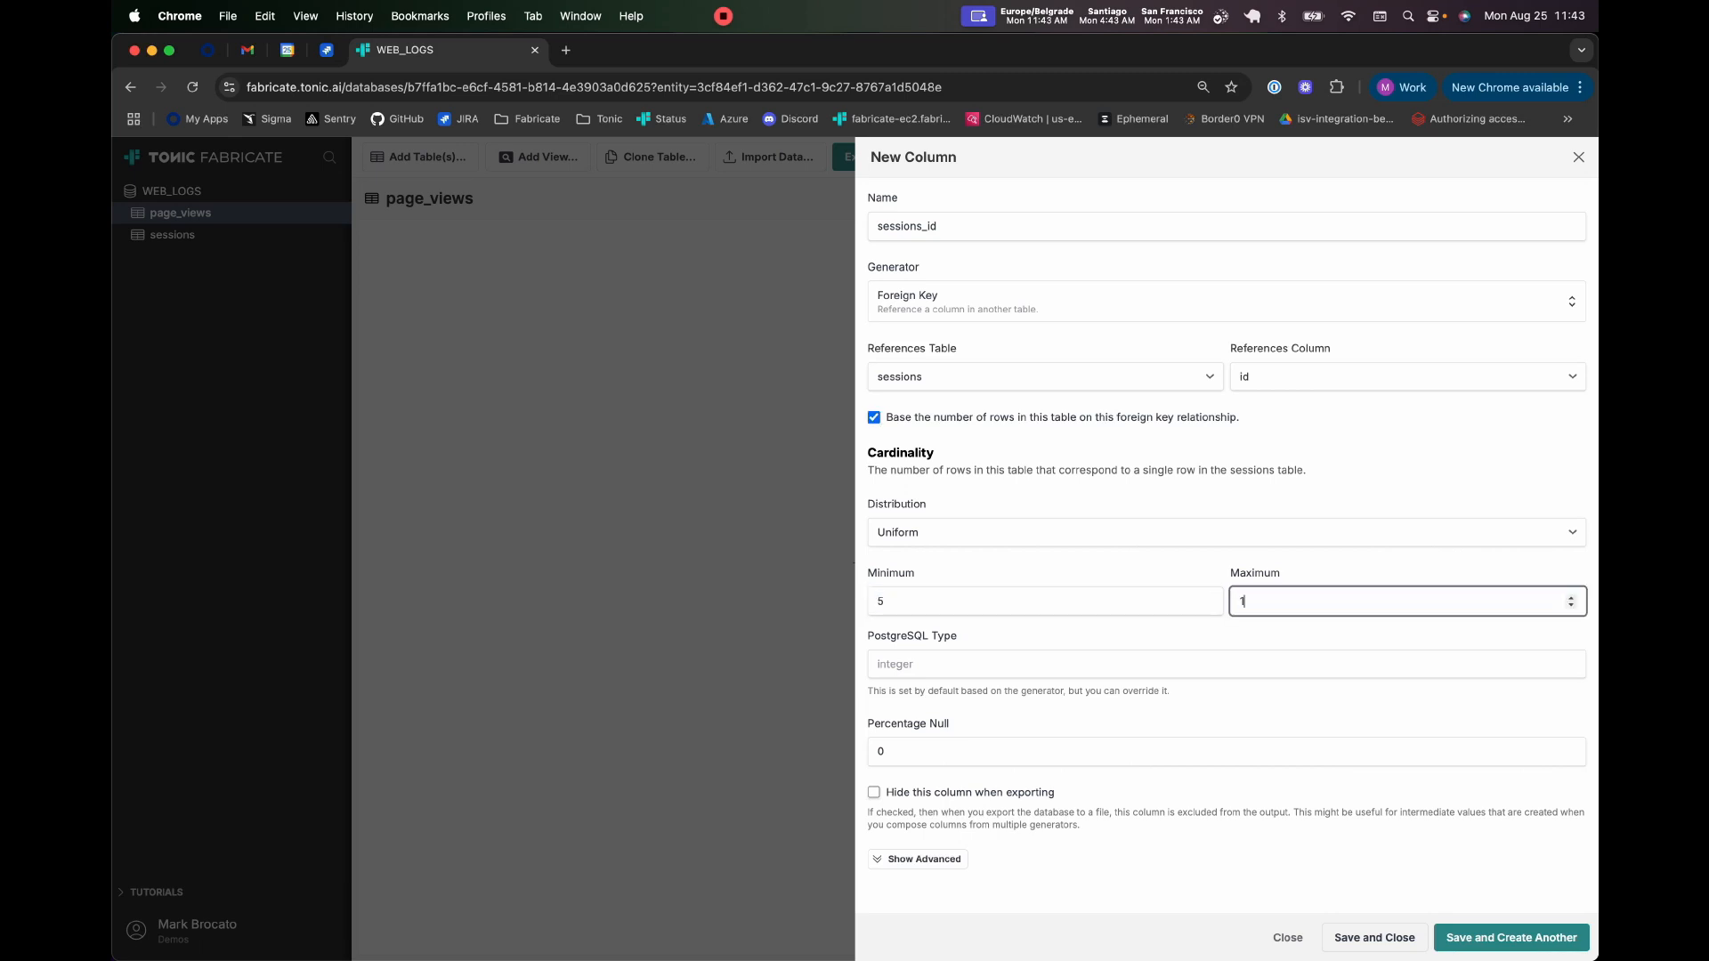
{"action": "left_click", "coordinate": [1394, 939]}
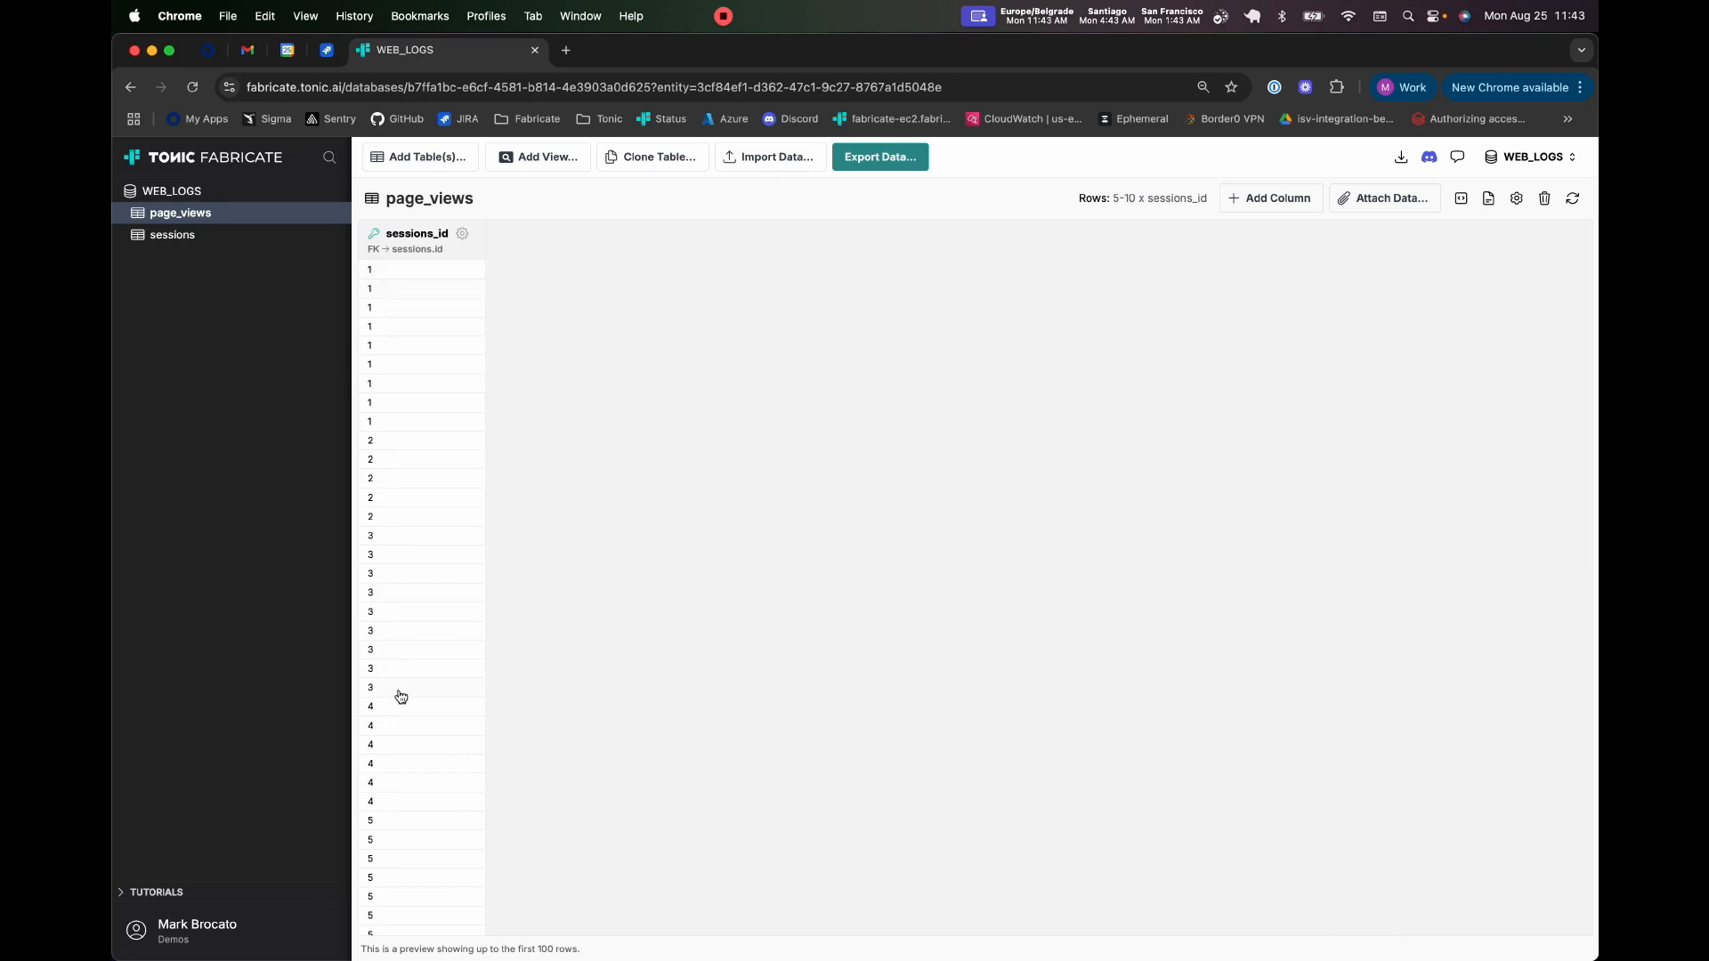
- Start a new column named page in page_views and set its generator to Markov Chain
{"action": "left_click", "coordinate": [1282, 198]}
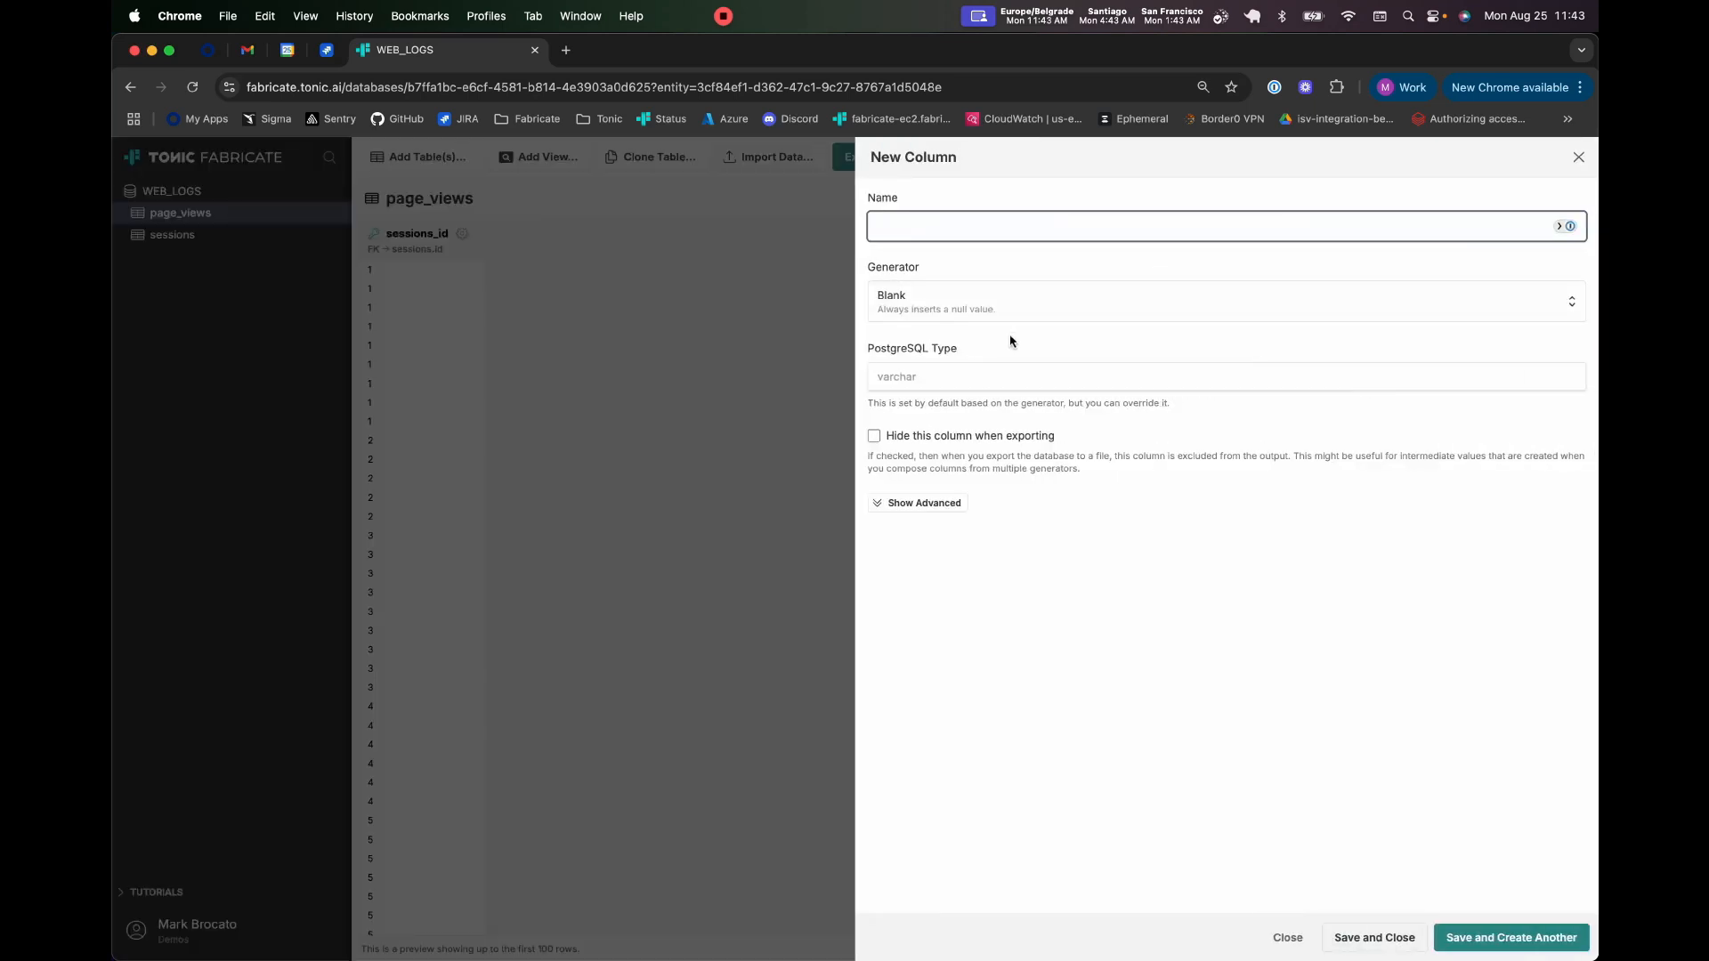
{"action": "type", "text": "page"}
{"action": "left_click", "coordinate": [938, 296]}
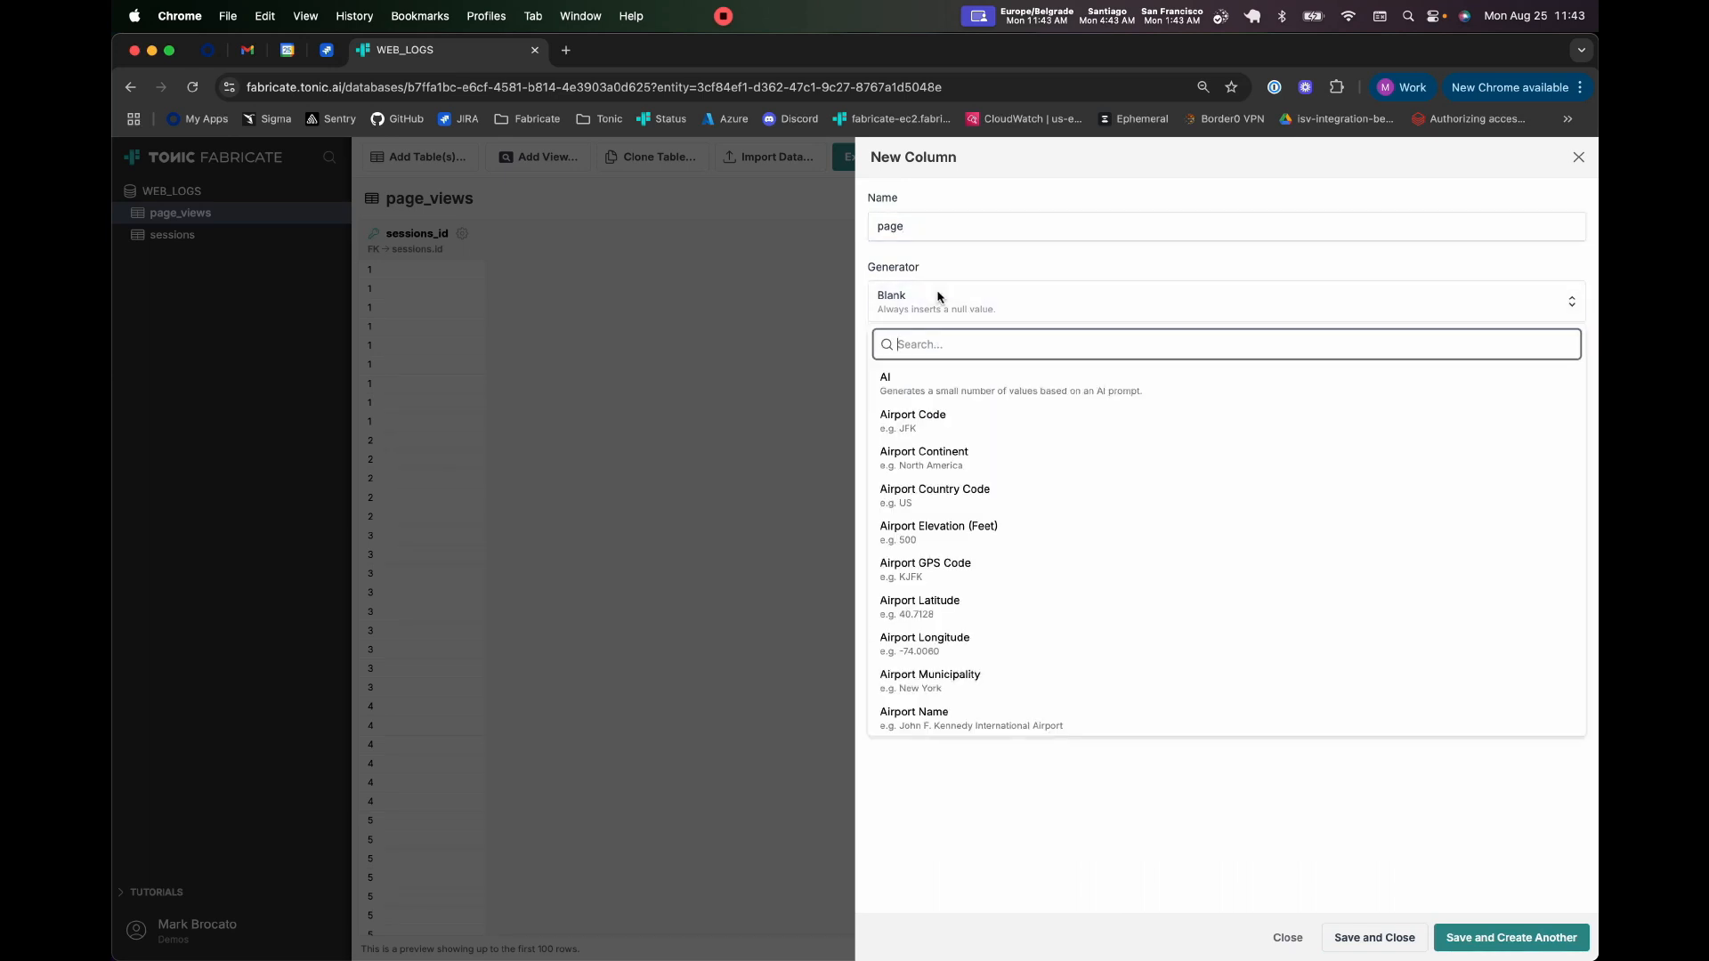
{"action": "type", "text": "mark"}
{"action": "key", "text": "Return"}
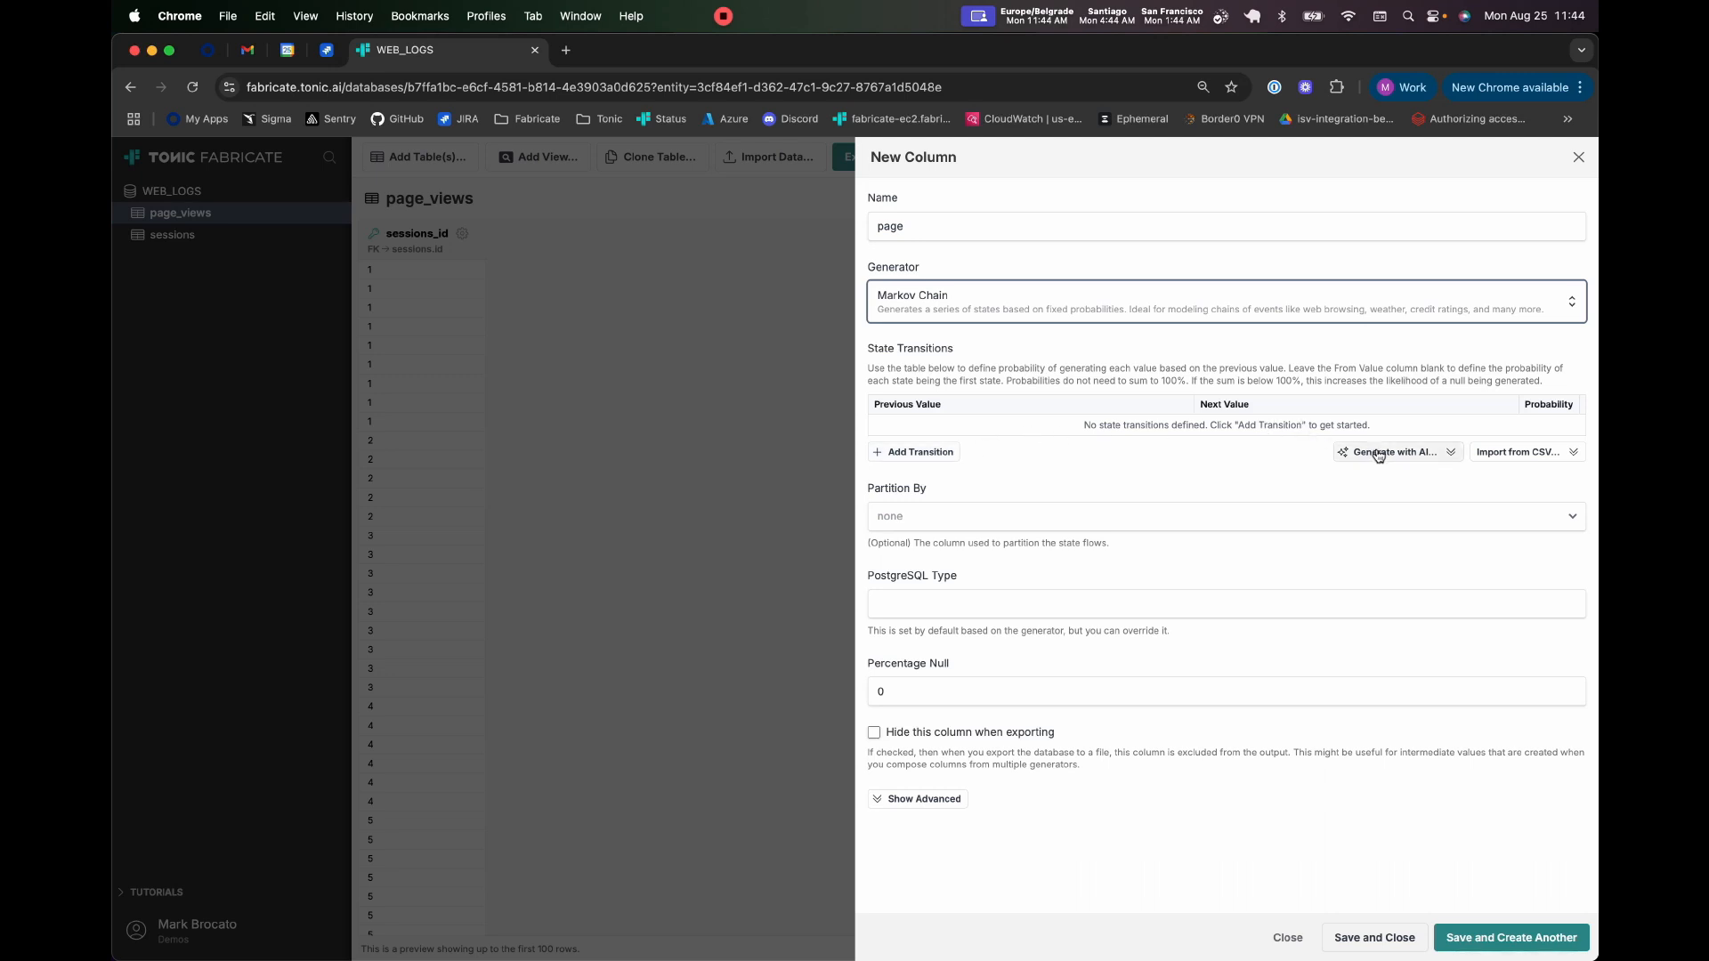
- Examine the AI generation and CSV import options for defining the page column's state transitions
{"action": "left_click", "coordinate": [1405, 458]}
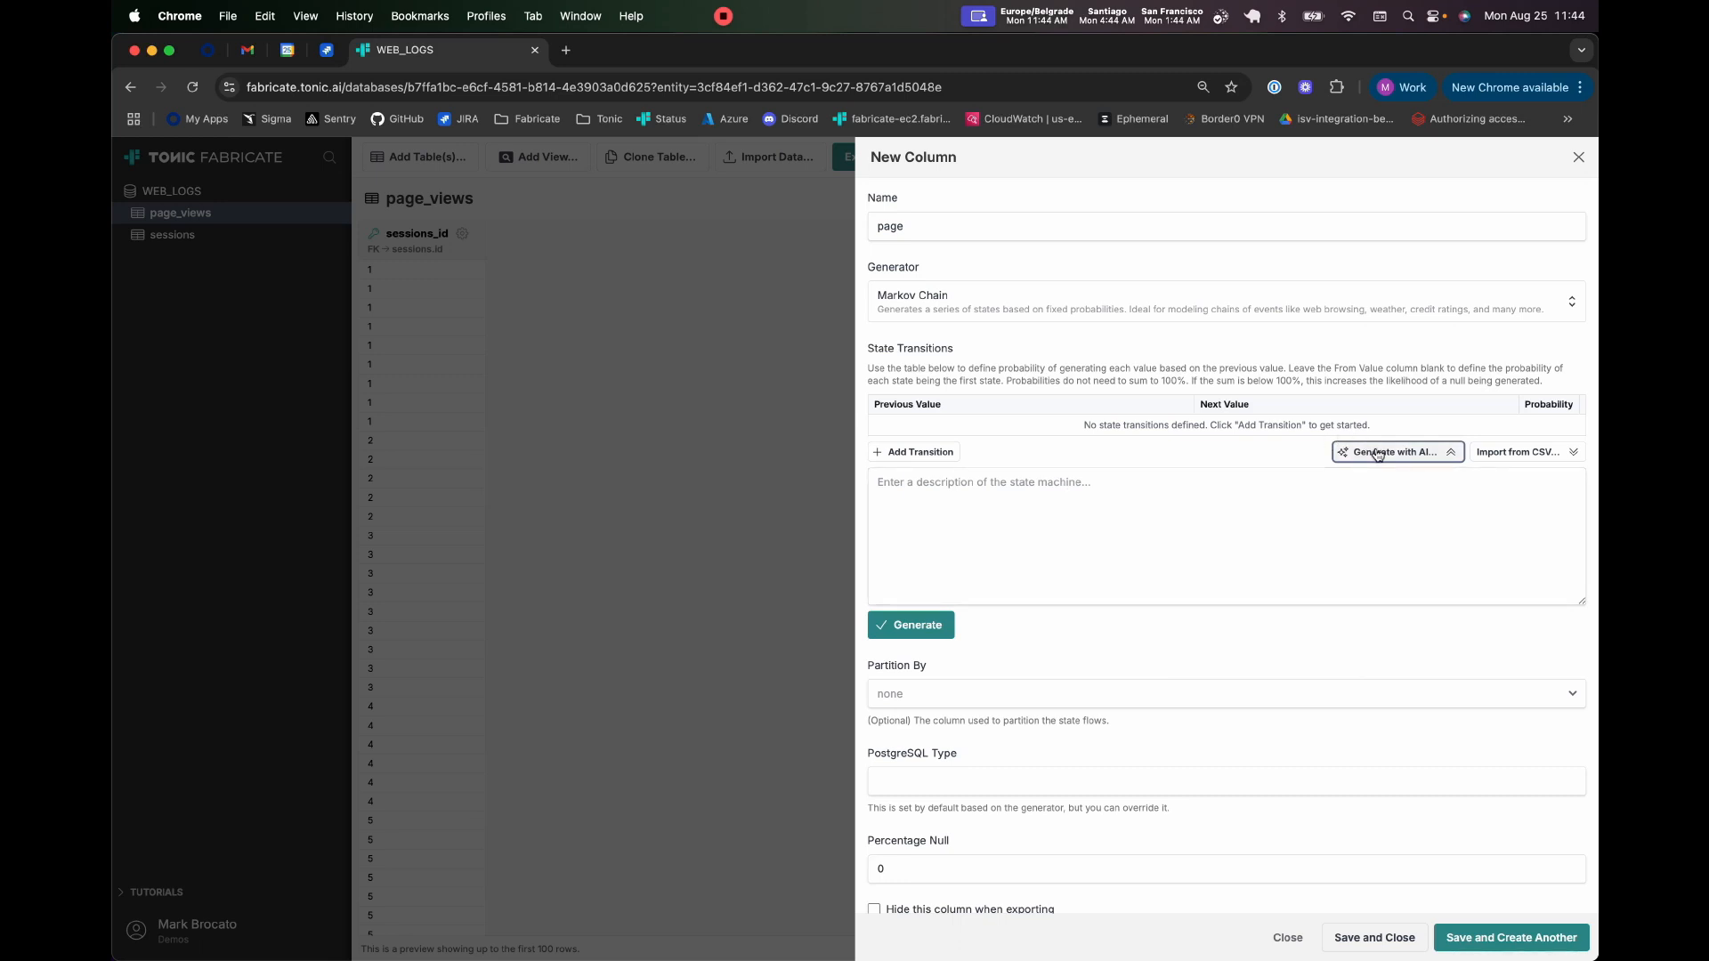
{"action": "left_click", "coordinate": [1373, 457]}
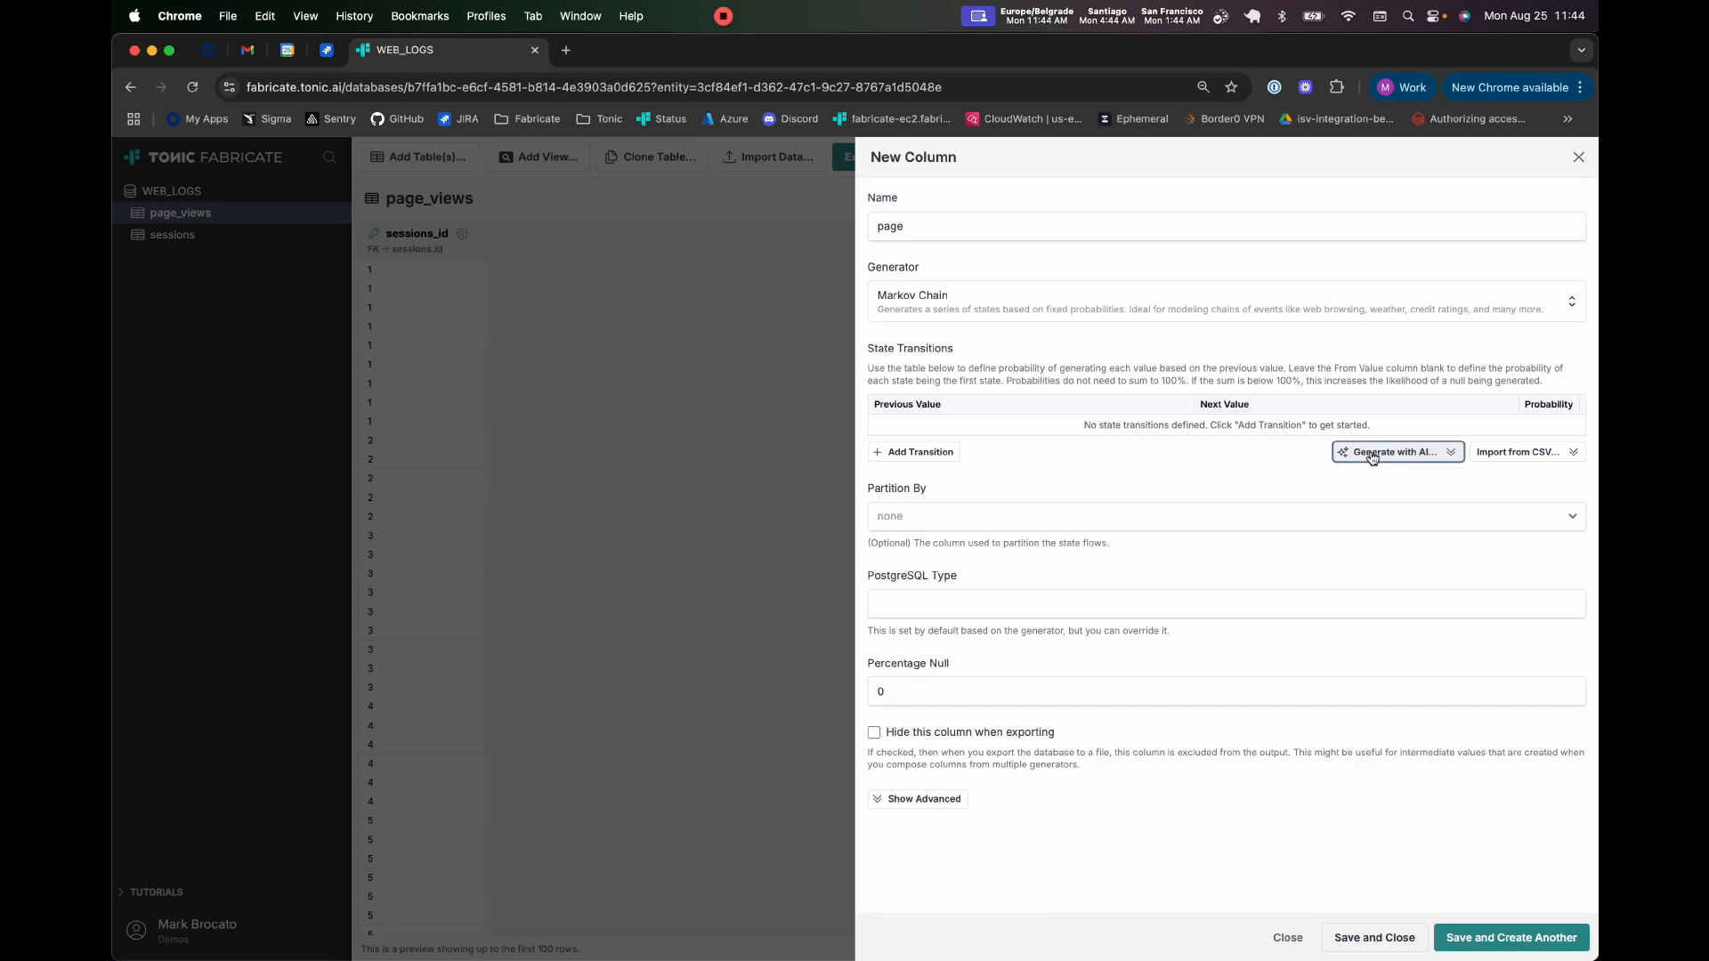
{"action": "left_click", "coordinate": [1551, 455]}
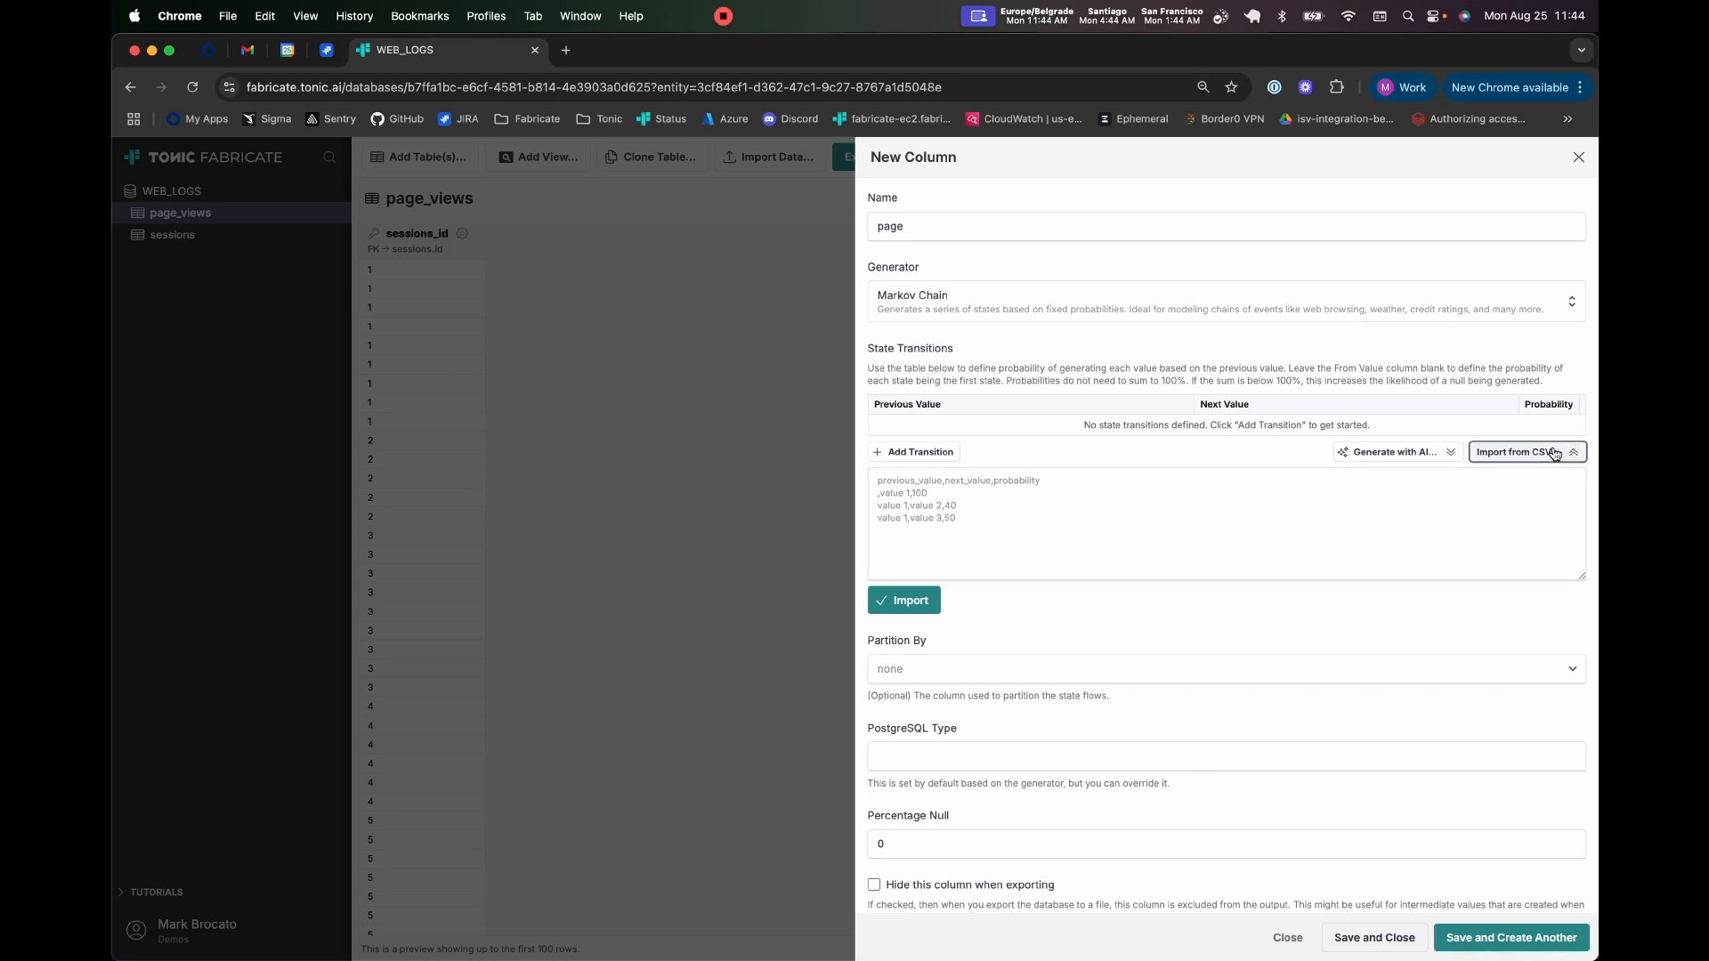
{"action": "left_click", "coordinate": [1517, 452]}
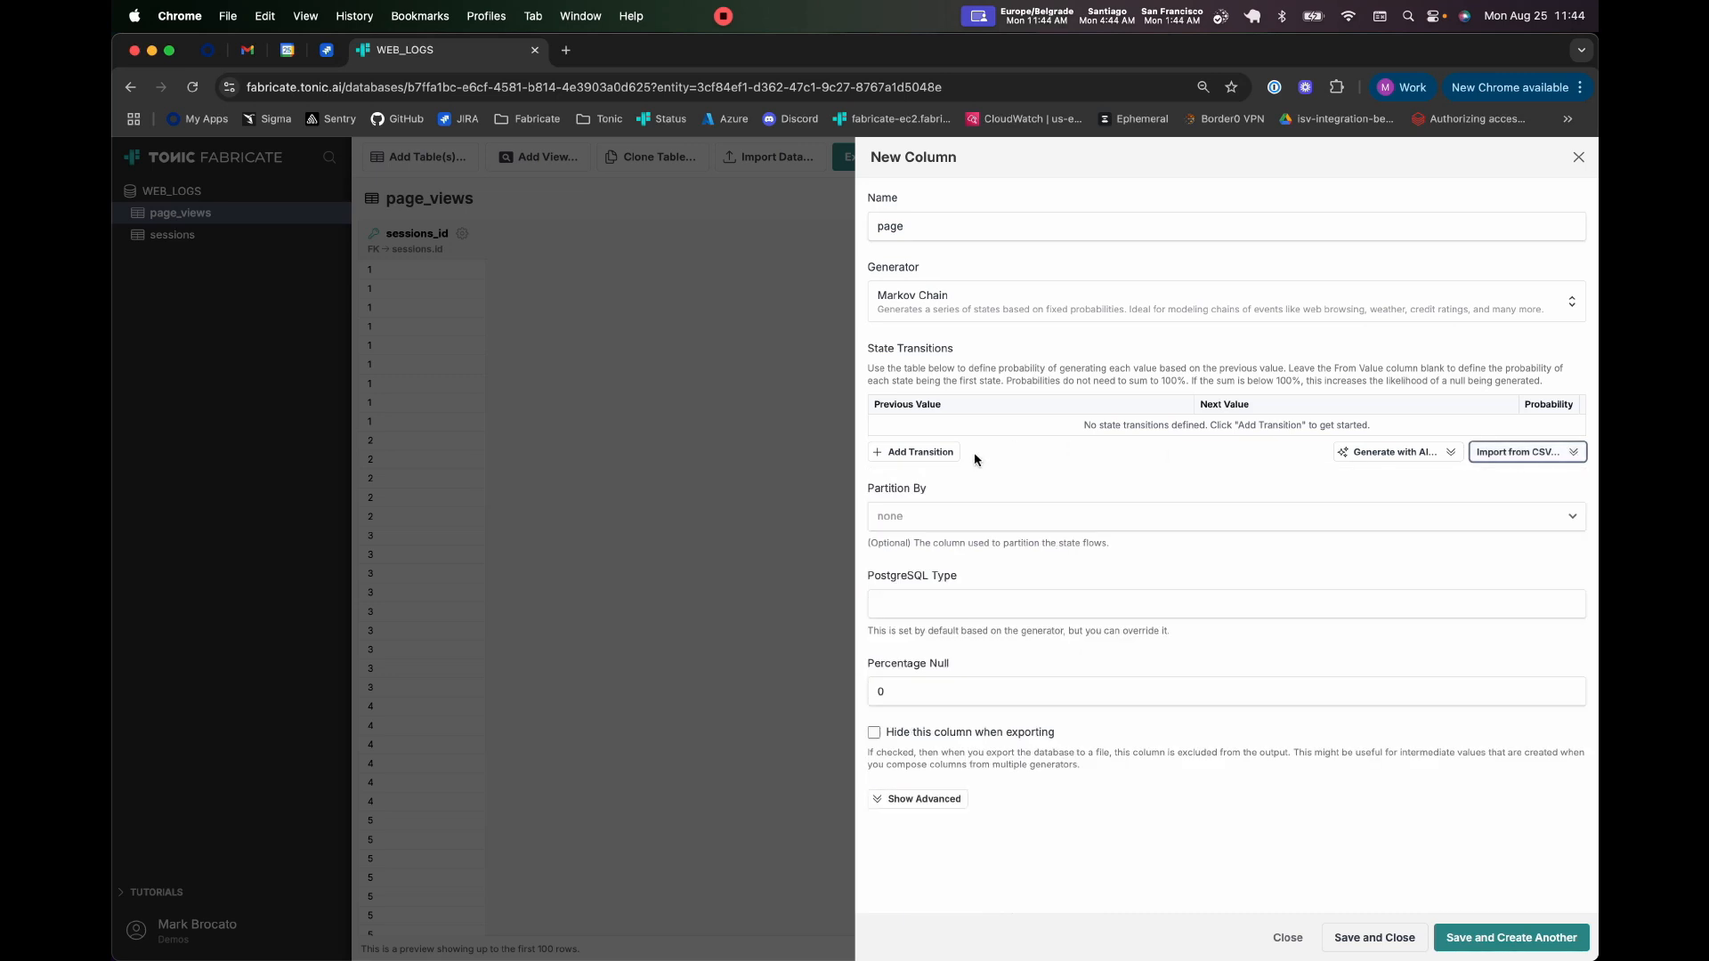
- Add an initial state transition with no previous value and "/" as the next value
{"action": "left_click", "coordinate": [925, 460]}
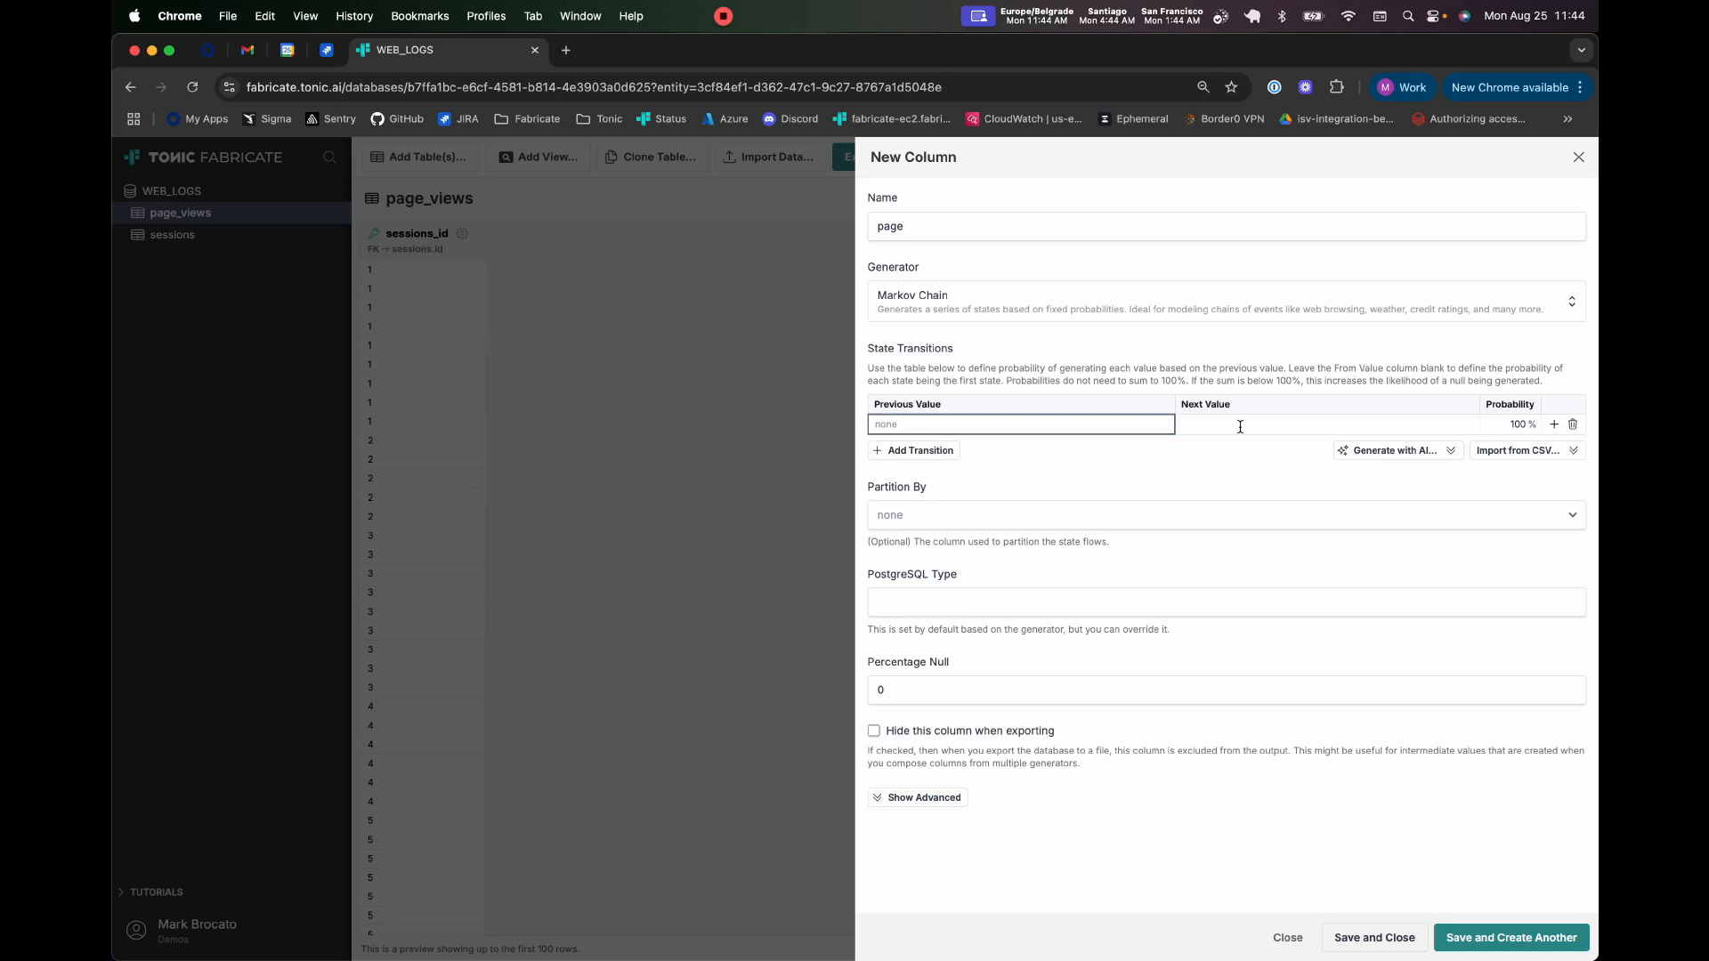
{"action": "left_click", "coordinate": [1240, 426]}
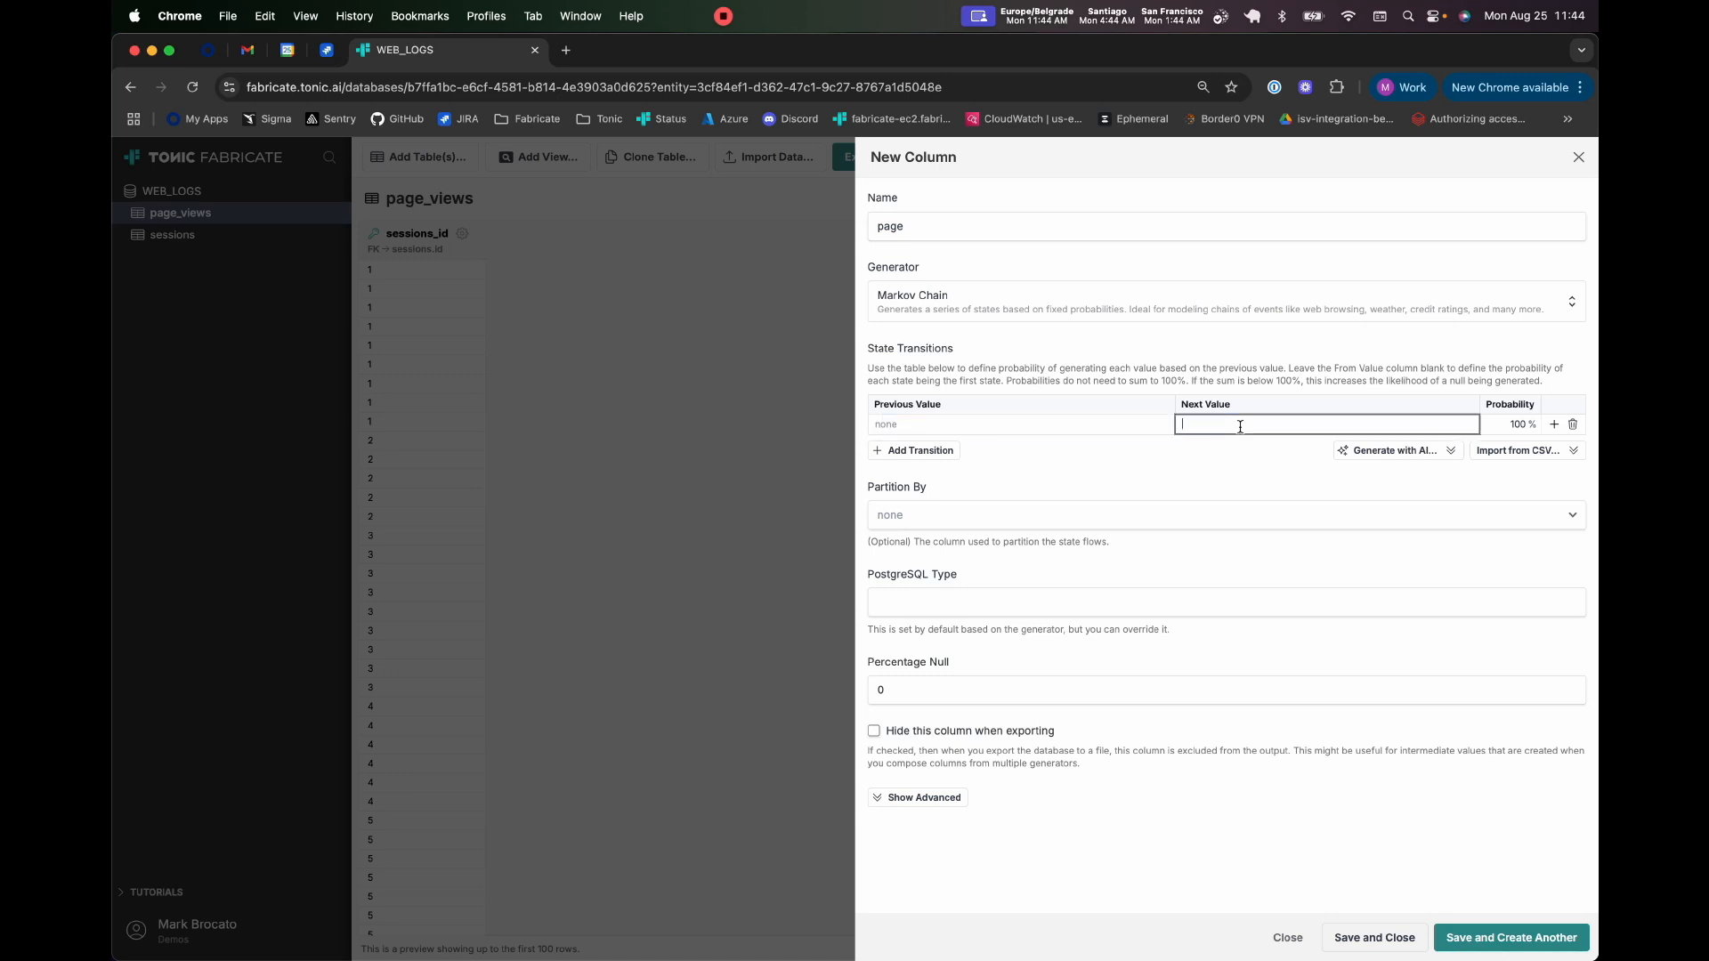
{"action": "left_click", "coordinate": [927, 420]}
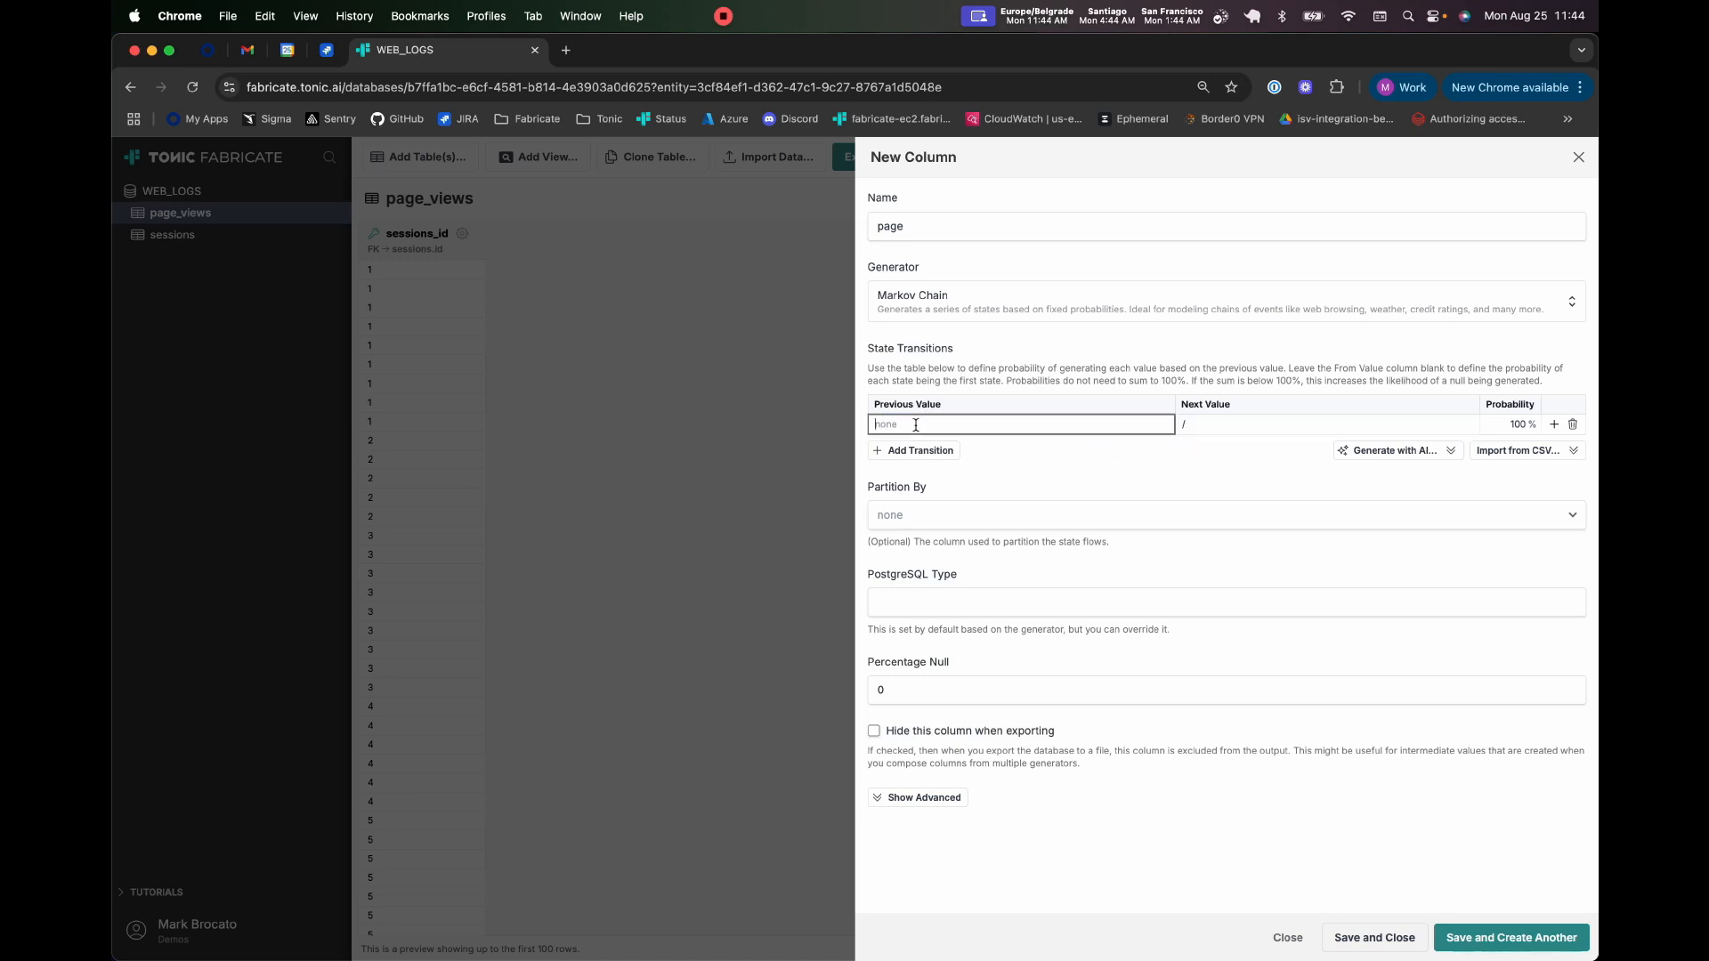
{"action": "left_click", "coordinate": [1189, 424]}
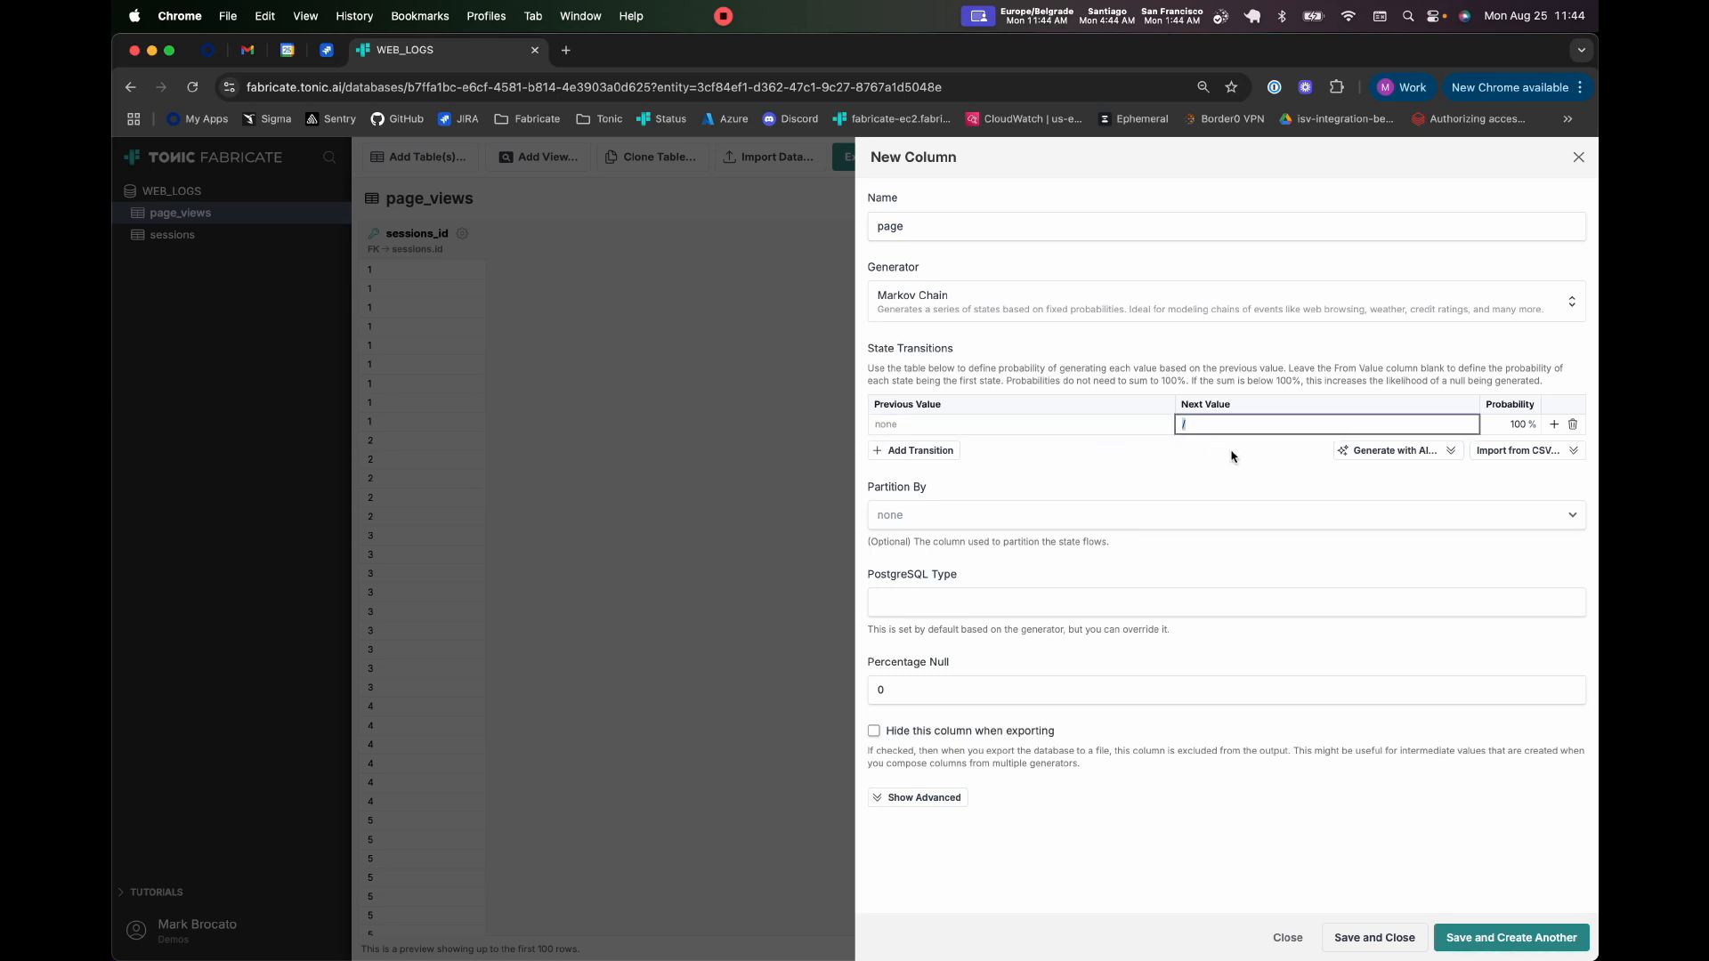
- Add a state transition from "/" to "/categories/:id" with a probability of 80%
{"action": "left_click", "coordinate": [923, 451]}
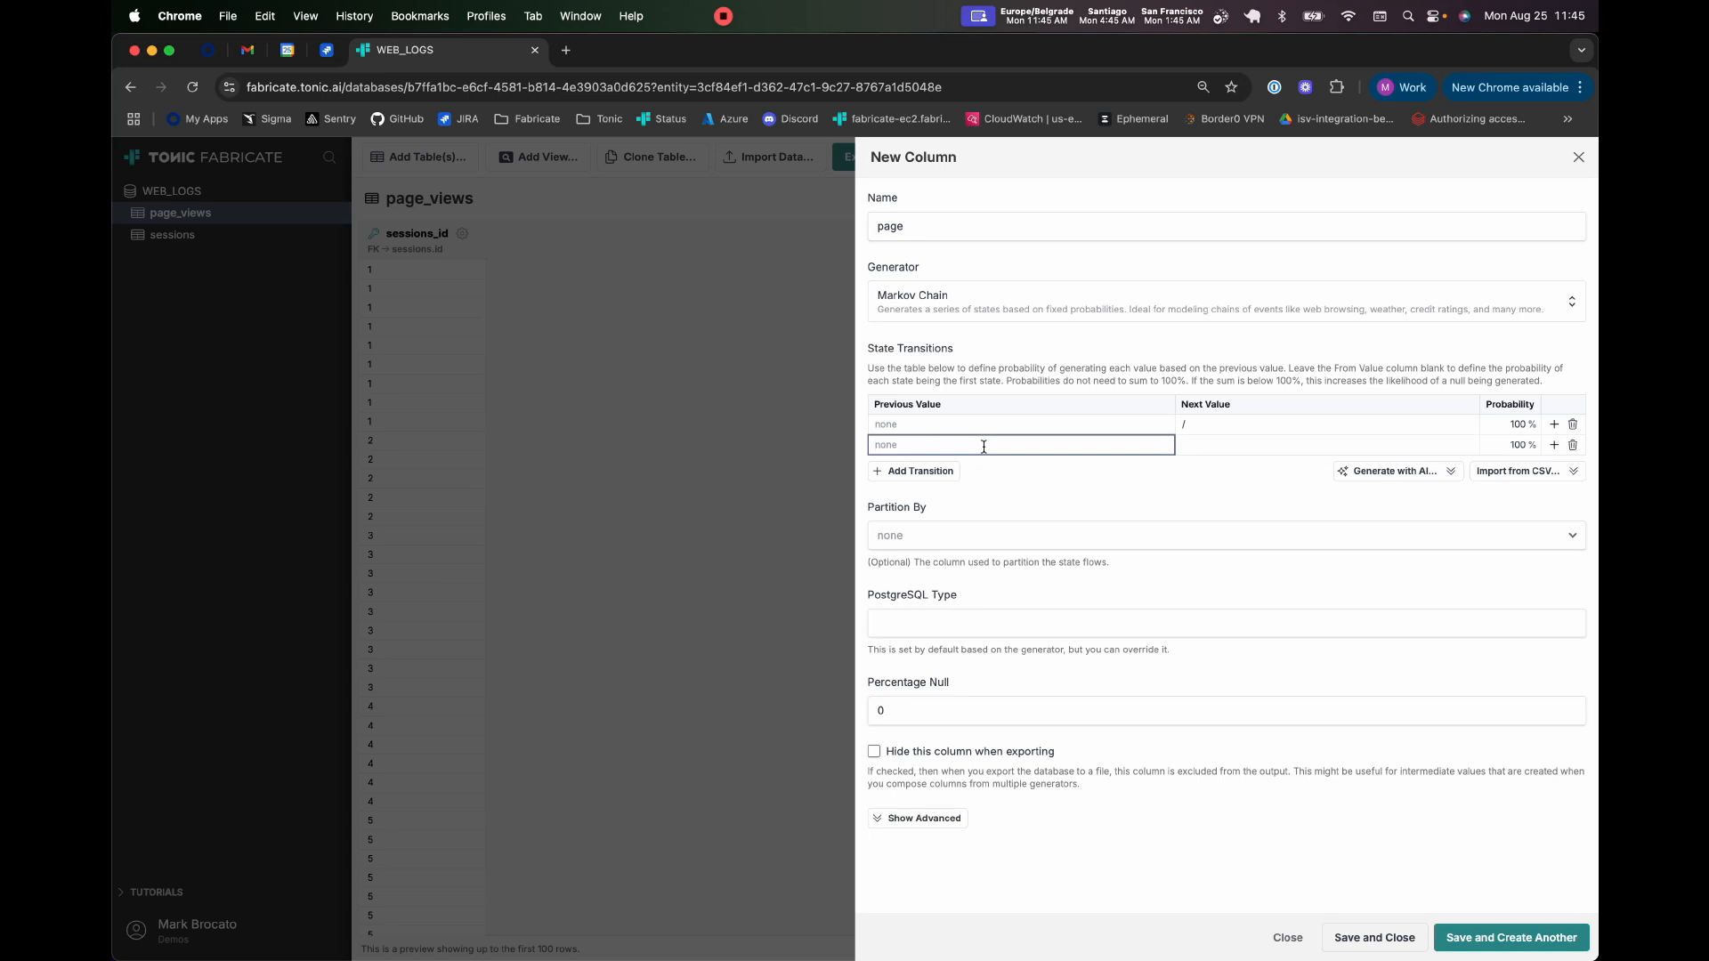
{"action": "type", "text": "/"}
{"action": "key", "text": "Tab"}
{"action": "type", "text": "/c"}
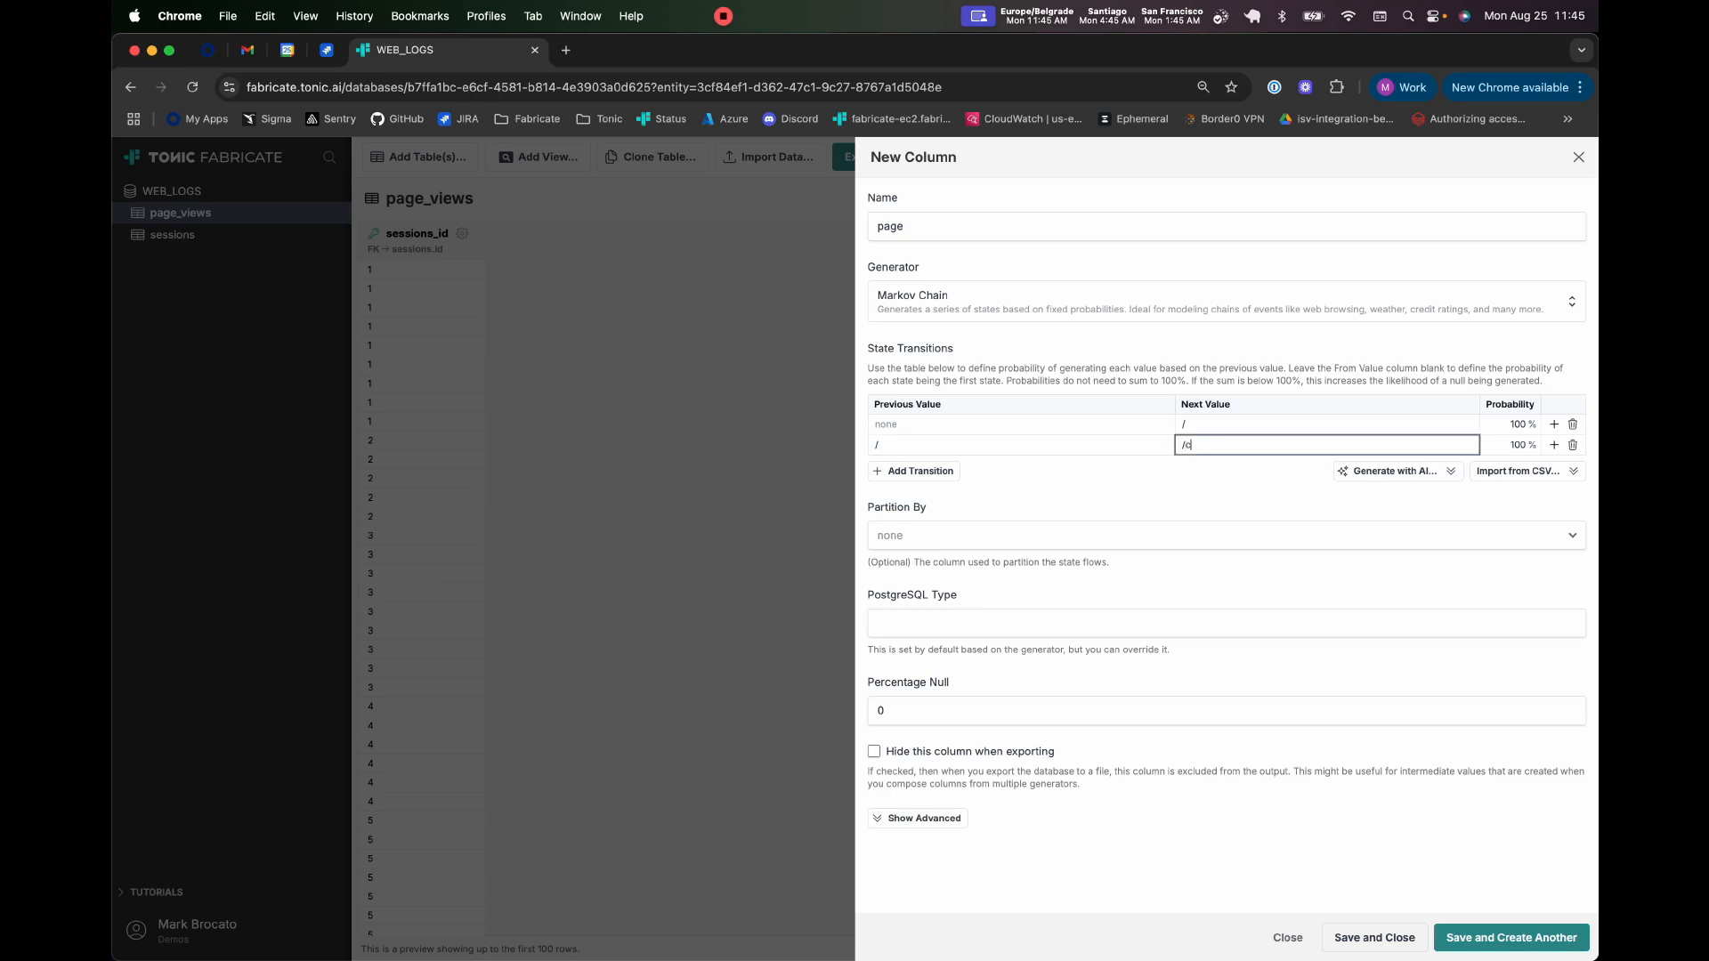
{"action": "type", "text": "ategories/:id"}
{"action": "left_click", "coordinate": [1511, 445]}
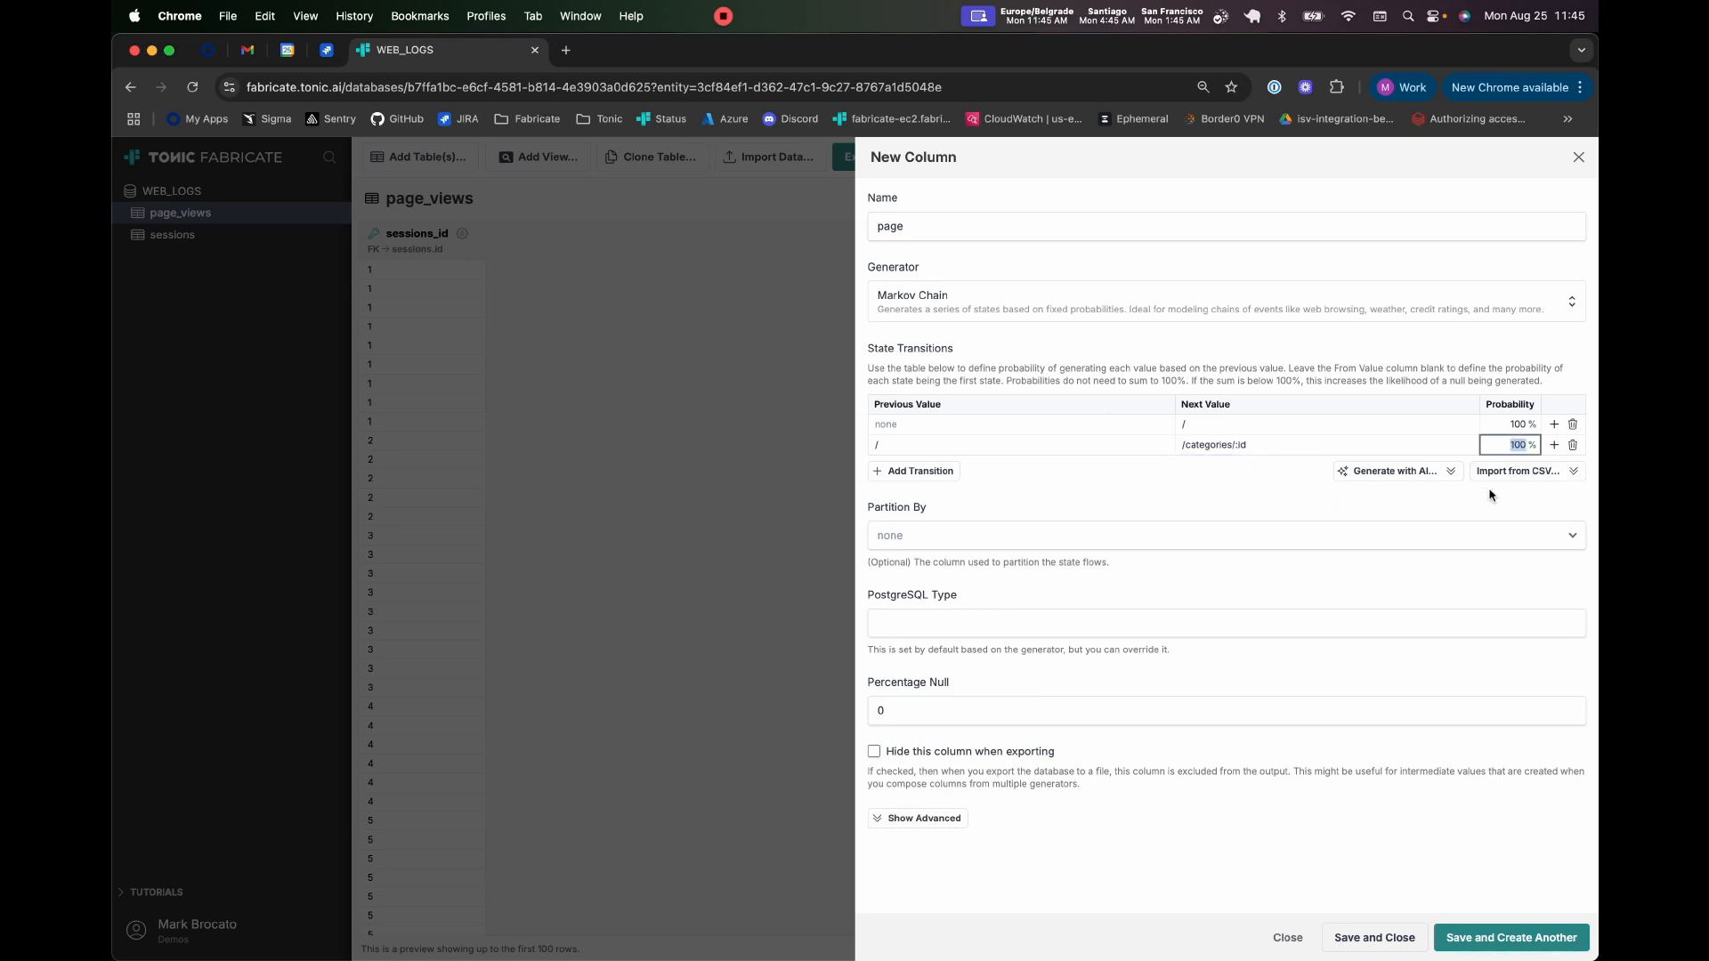
{"action": "type", "text": "80"}
- Add a state transition from "/" to "/products/:id" with a probability of 20%
{"action": "left_click", "coordinate": [917, 471]}
{"action": "type", "text": "/"}
{"action": "key", "text": "Tab"}
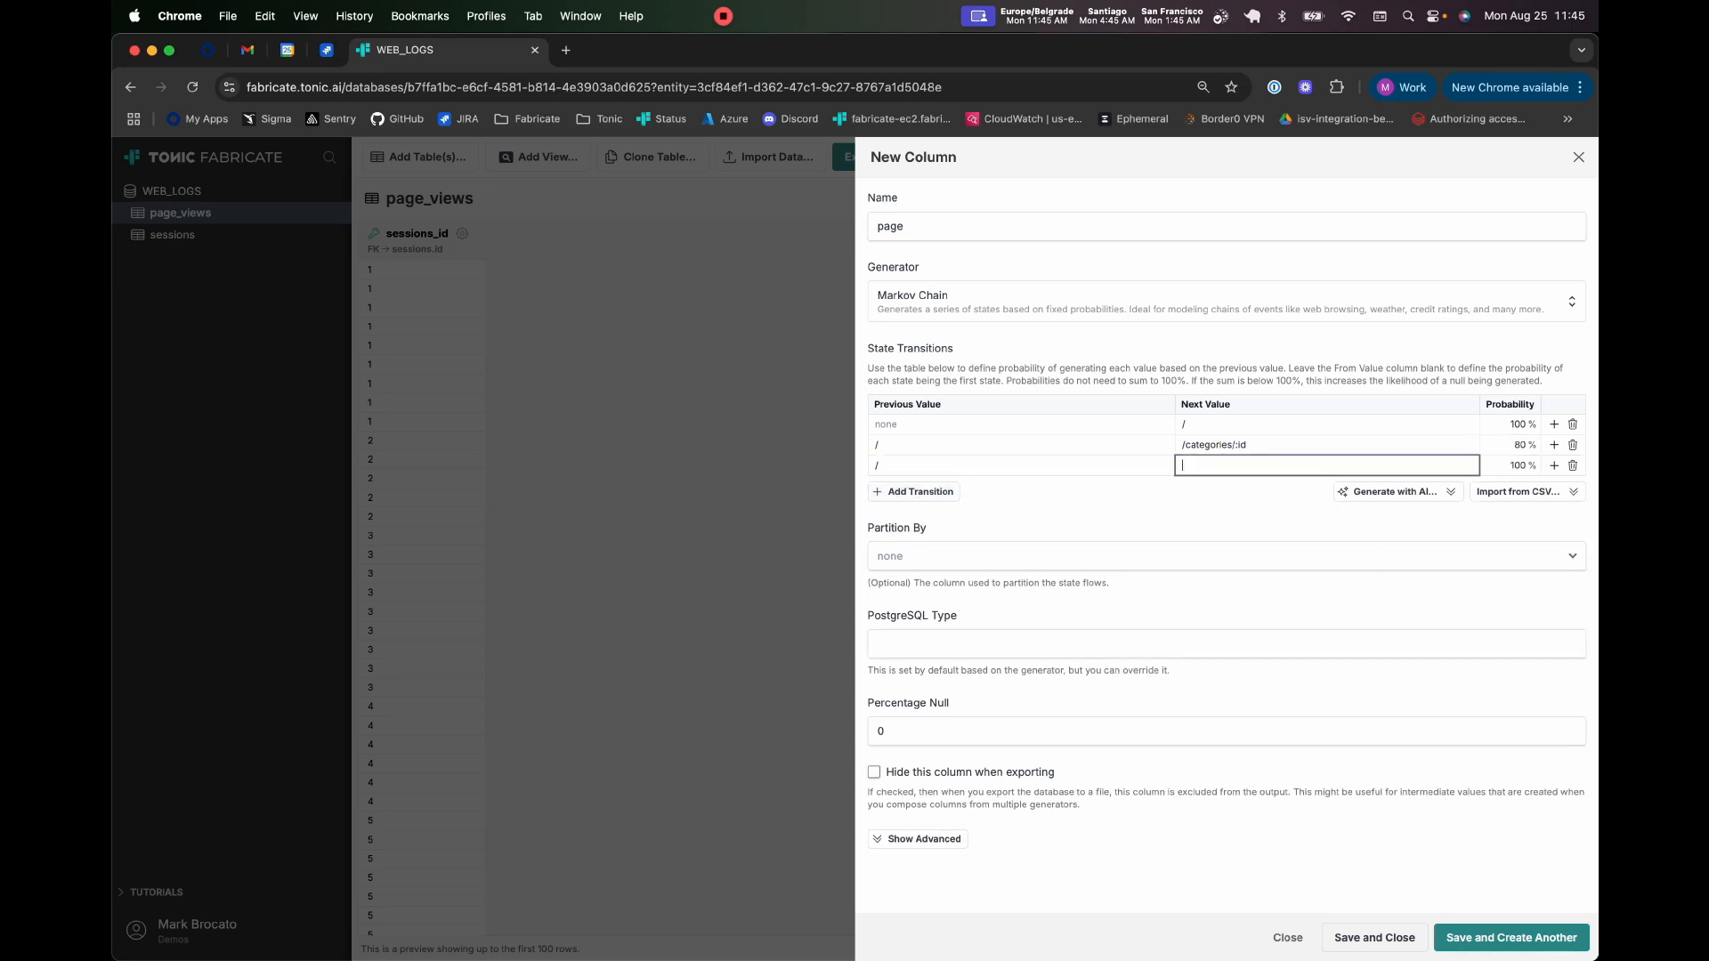
{"action": "type", "text": "/products/:id"}
{"action": "double_click", "coordinate": [1509, 461]}
{"action": "type", "text": "20"}
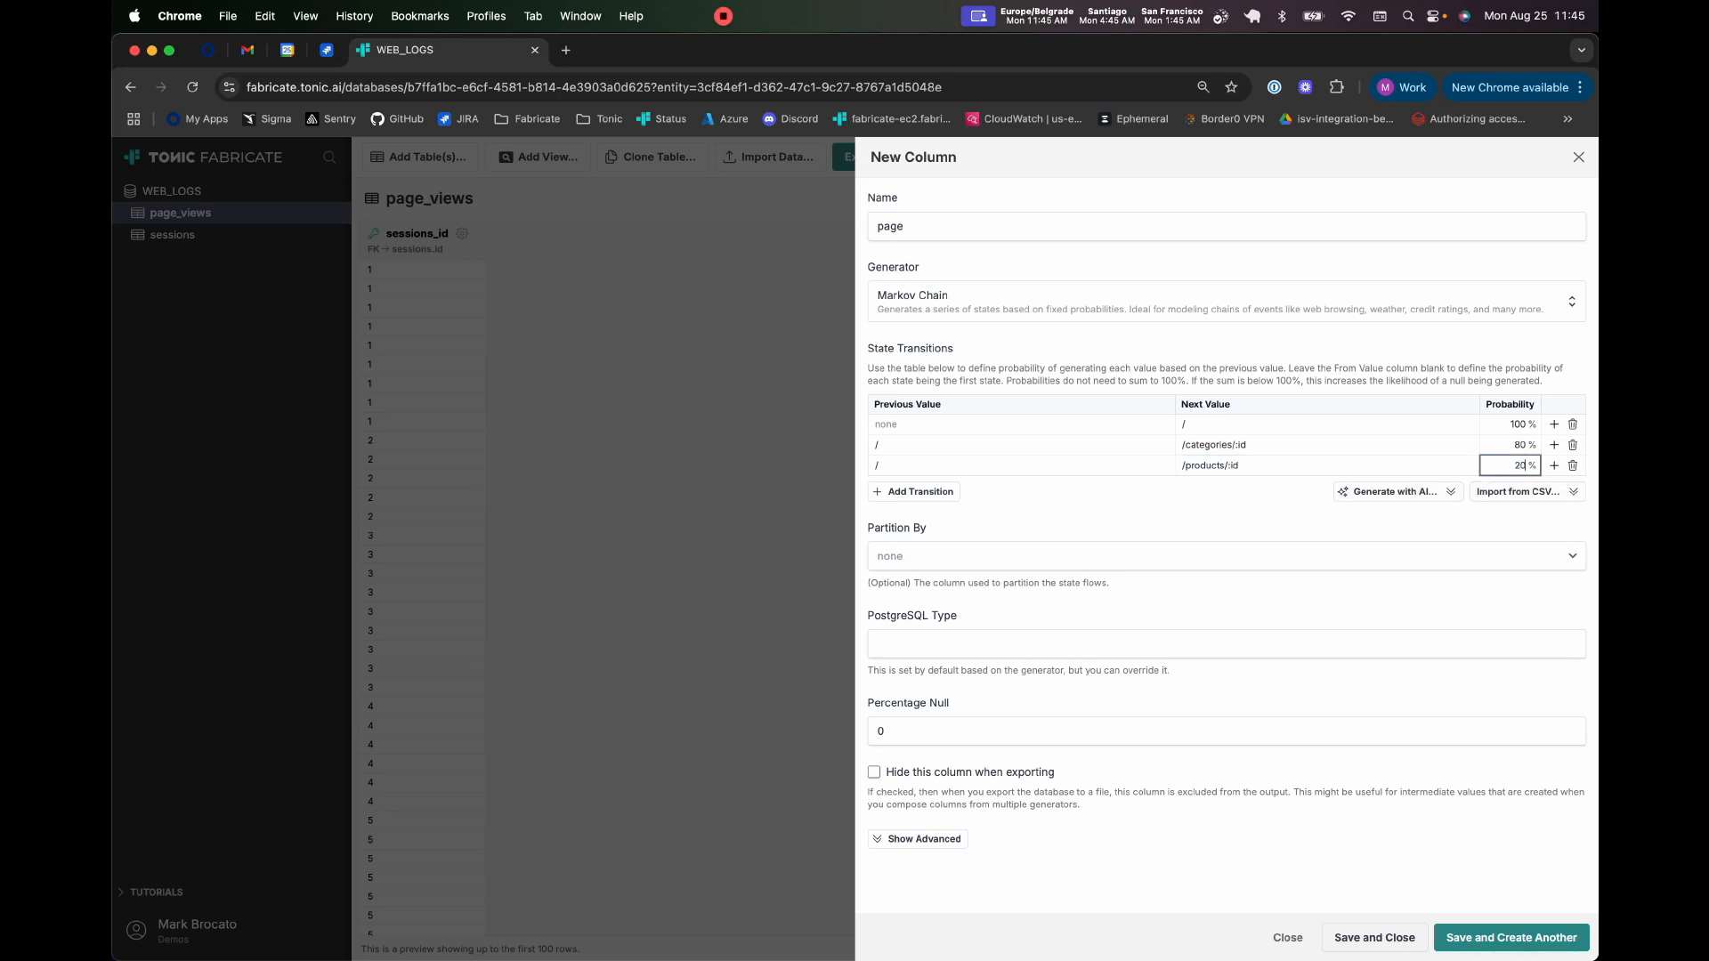
- Add a state transition from "/categories/:id" to "/products/:id" with a probability of 80%
{"action": "left_click", "coordinate": [921, 492]}
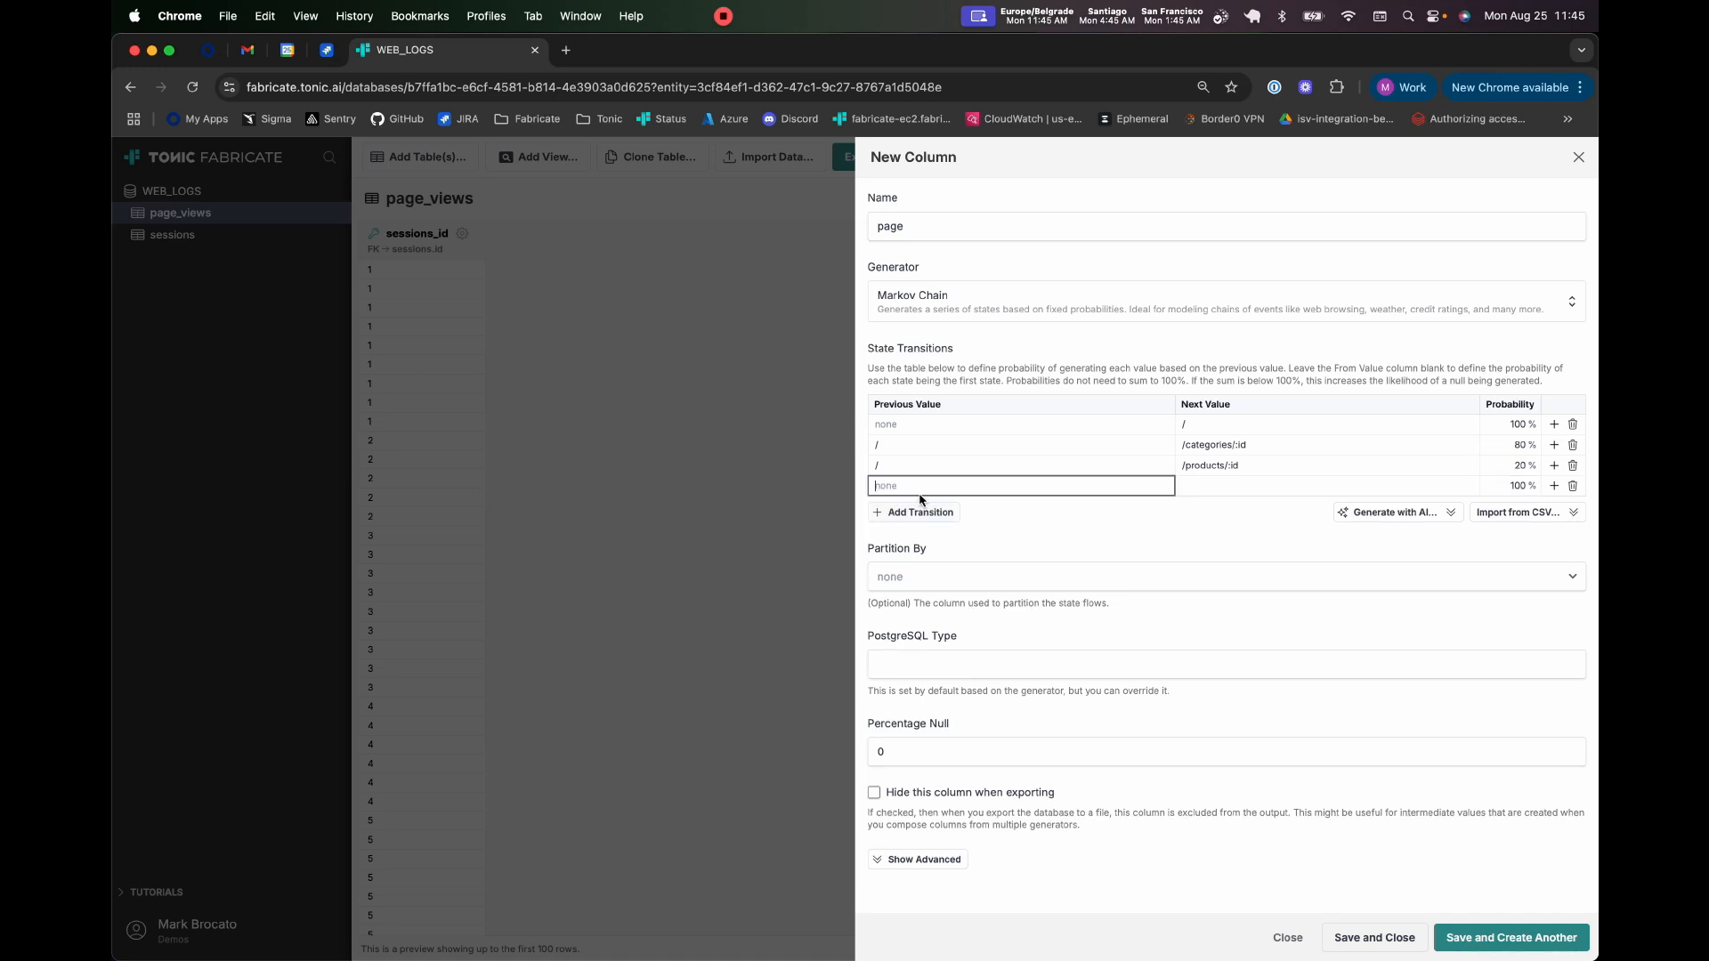
{"action": "triple_click", "coordinate": [1245, 444]}
{"action": "key", "text": "cmd+c"}
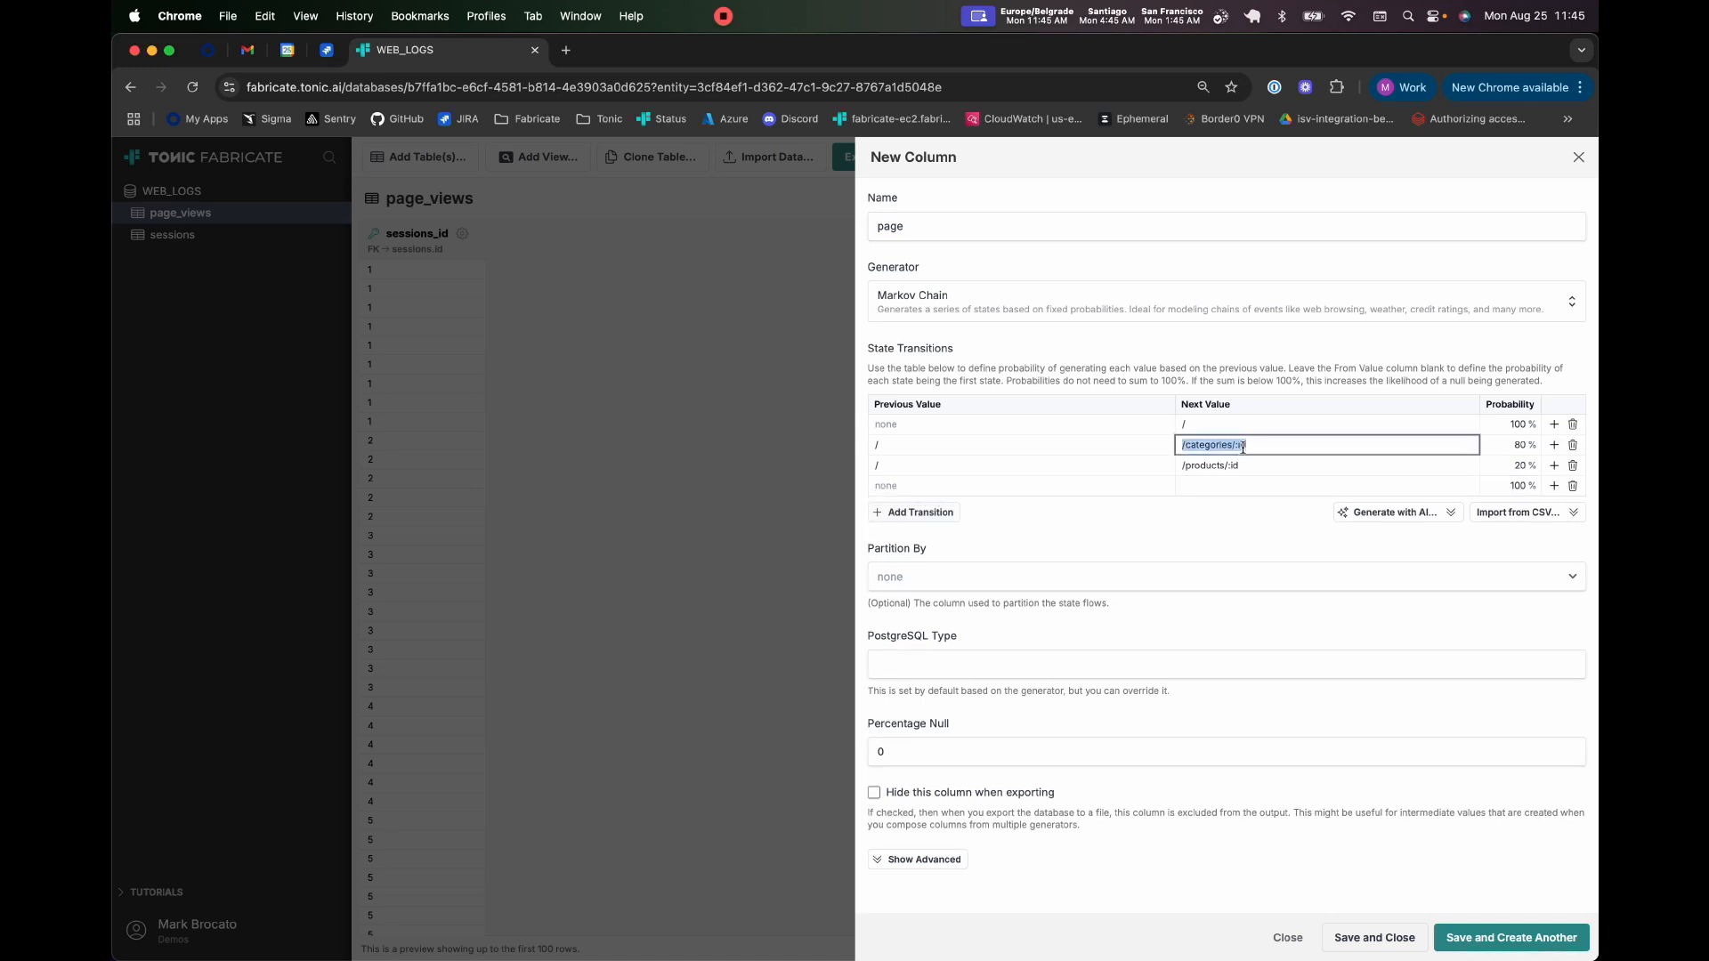
{"action": "left_click", "coordinate": [925, 485]}
{"action": "key", "text": "cmd+v"}
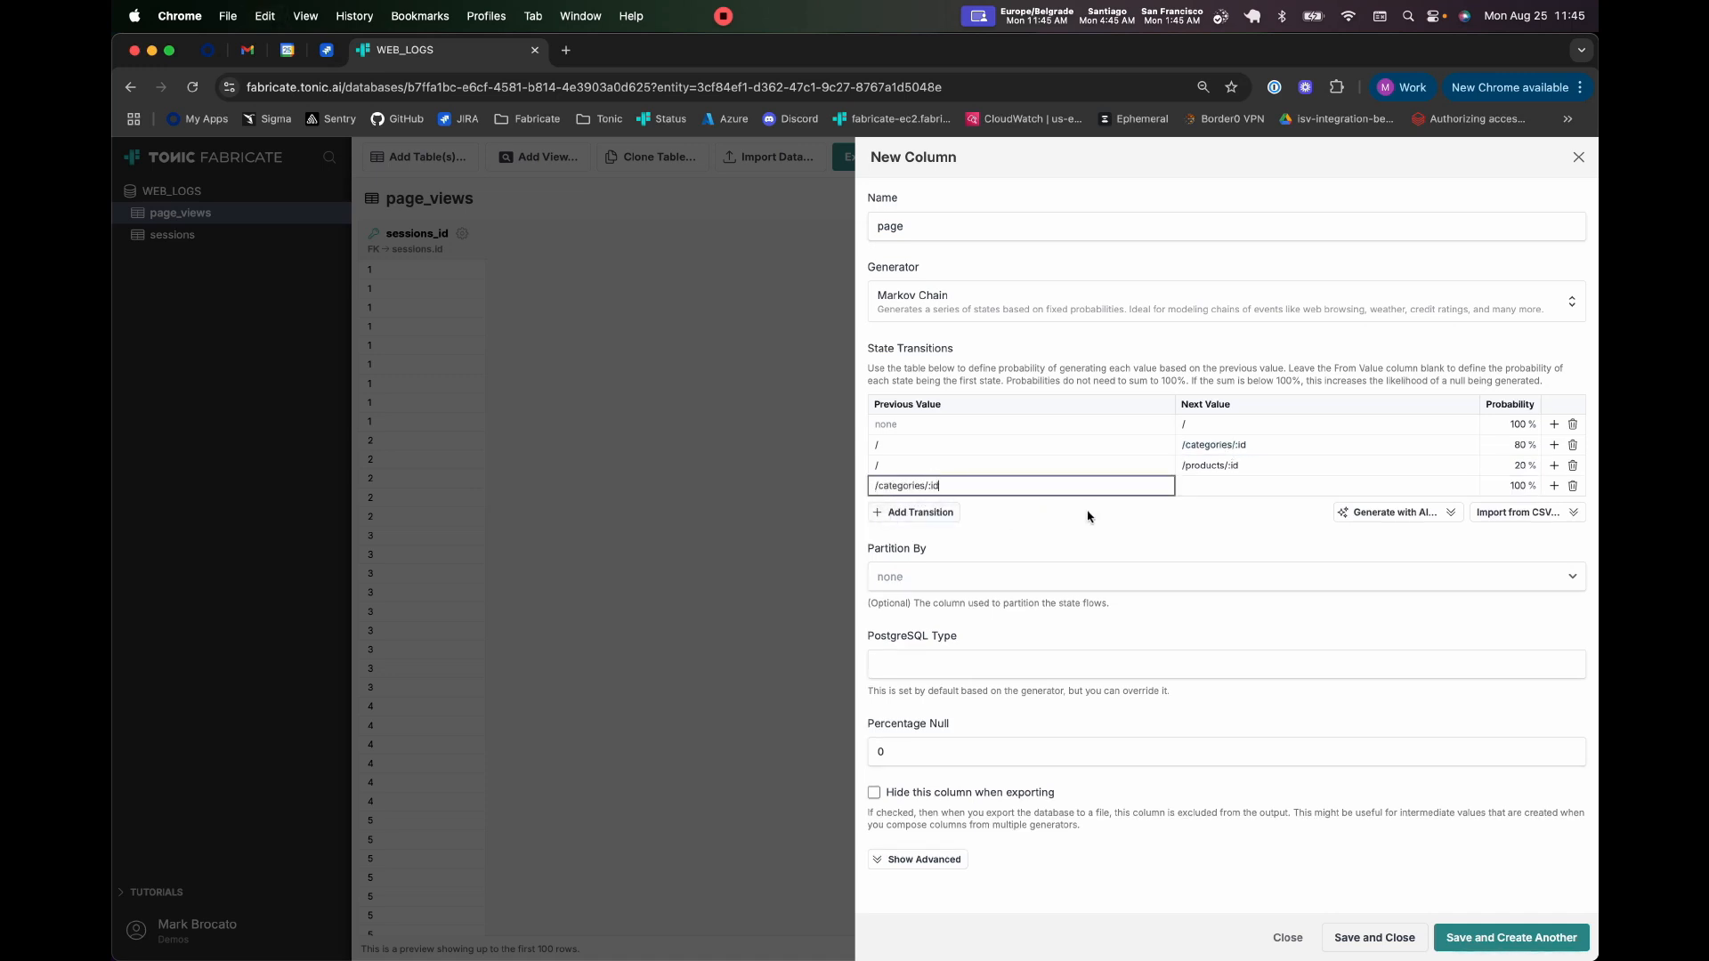
{"action": "left_click", "coordinate": [1237, 488]}
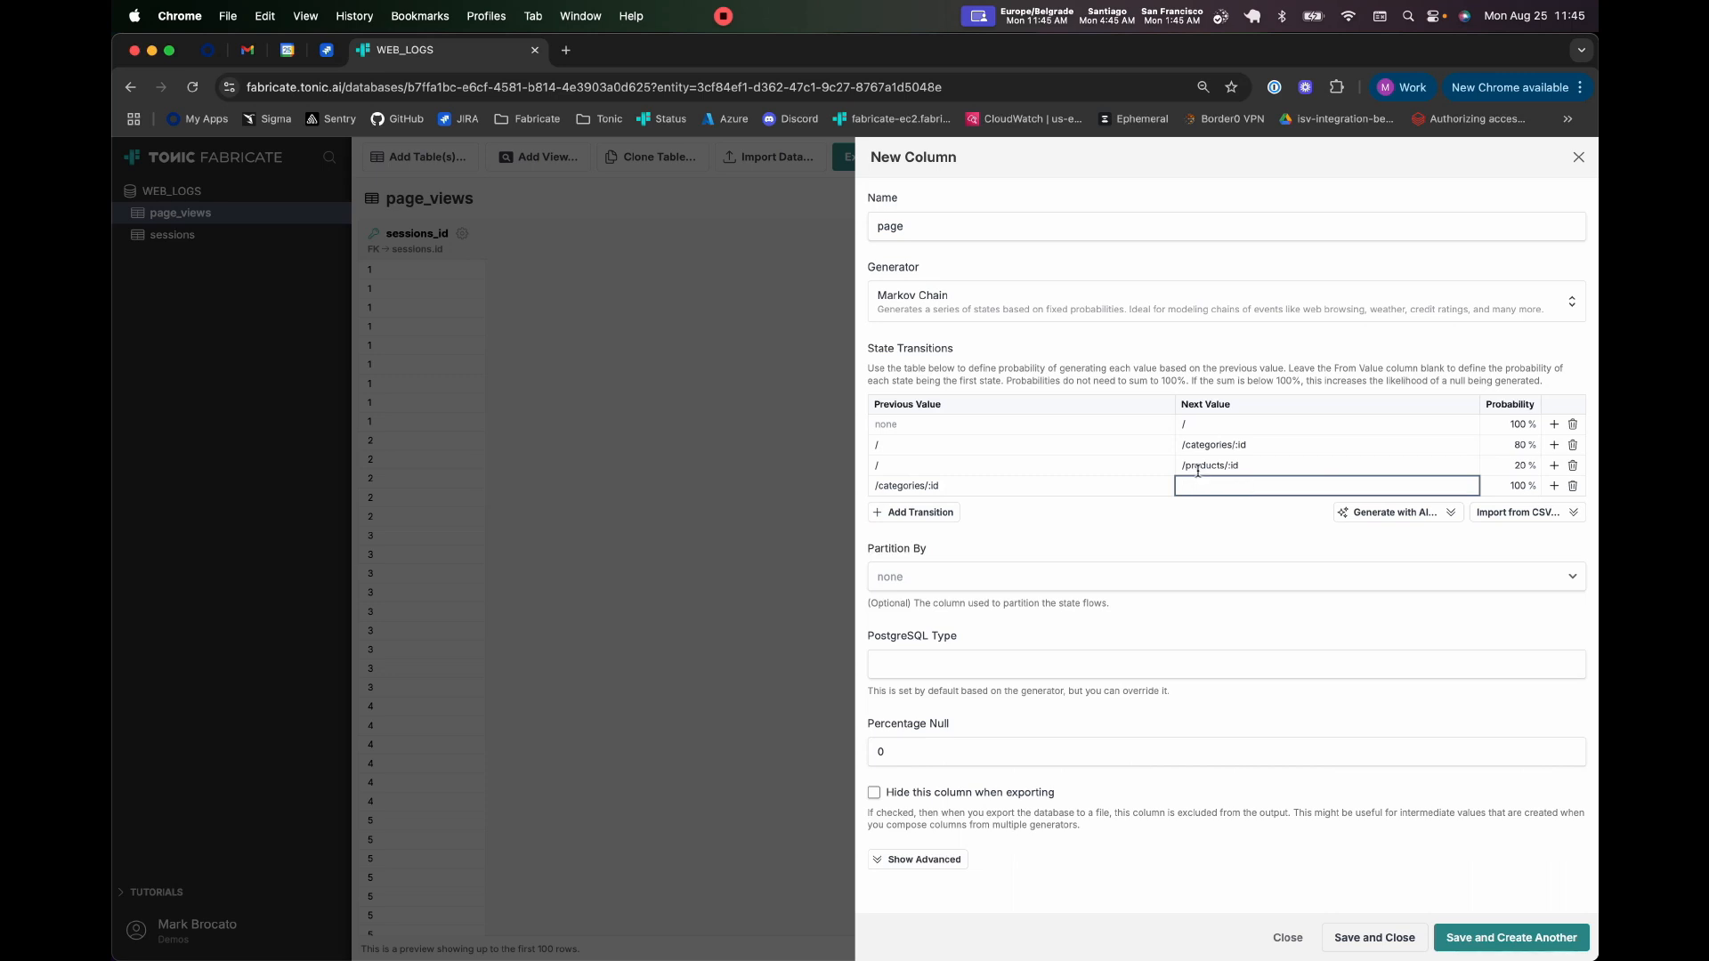
{"action": "triple_click", "coordinate": [1198, 464]}
{"action": "key", "text": "cmd+c"}
{"action": "left_click", "coordinate": [1280, 488]}
{"action": "key", "text": "cmd+v"}
{"action": "left_click", "coordinate": [1520, 486]}
{"action": "type", "text": "80"}
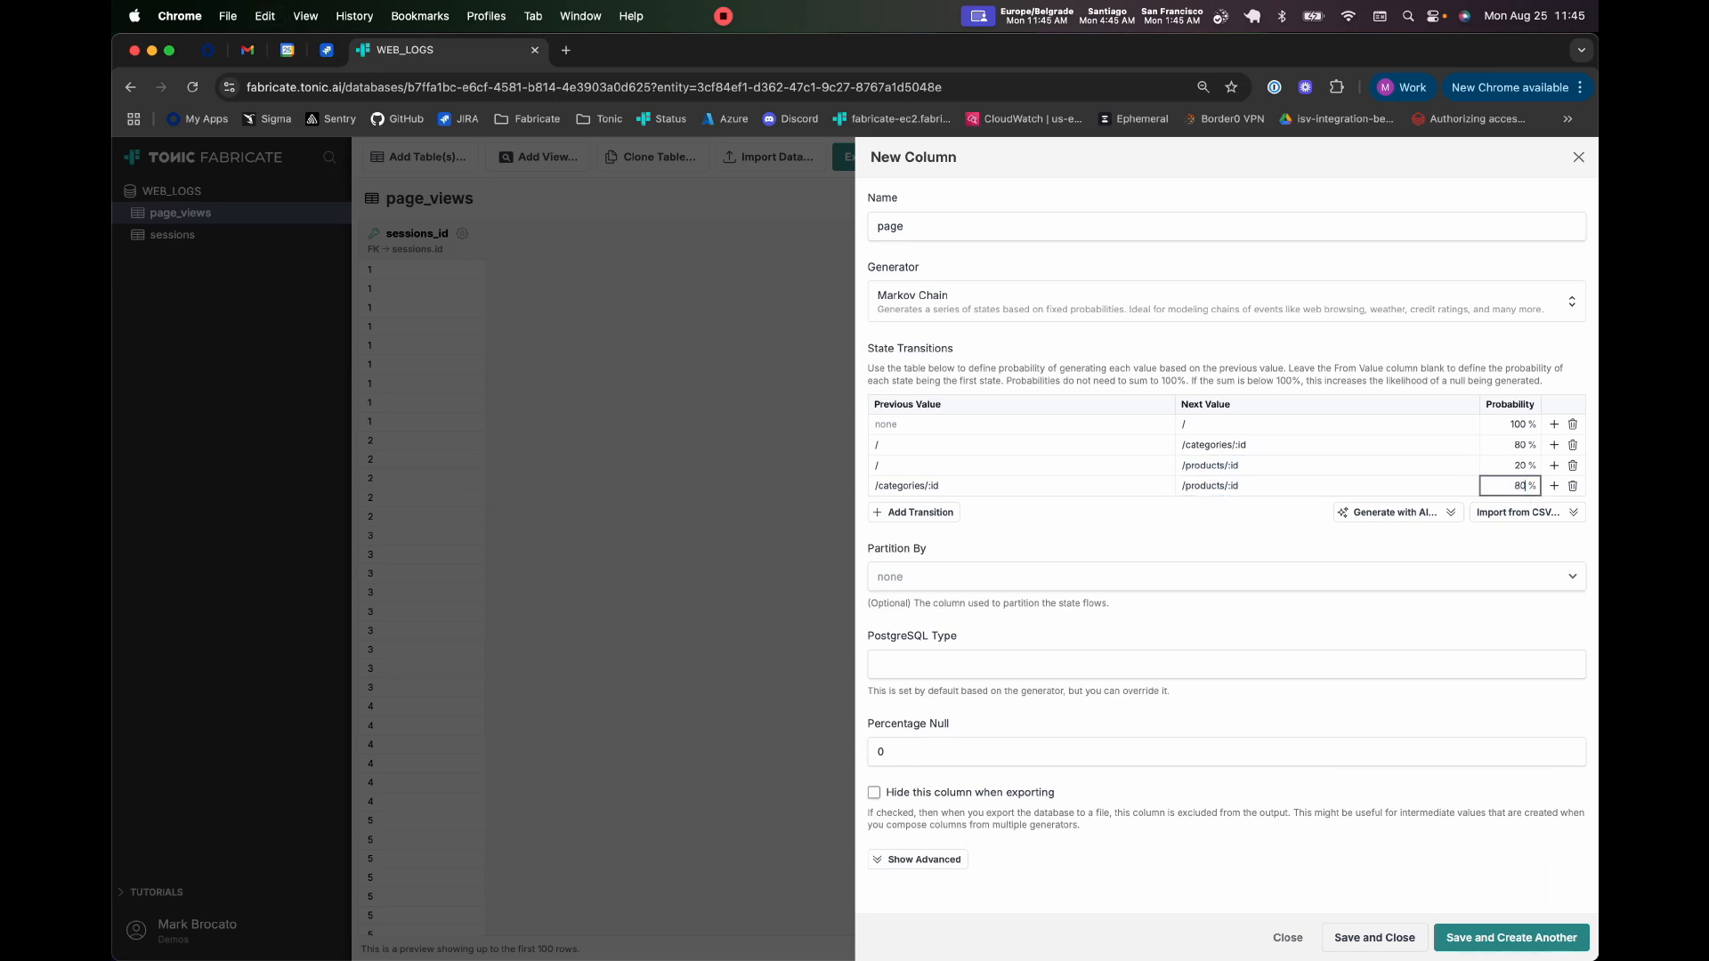
- Add a state transition from "/categories/:id" back to "/" with a probability of 20%
{"action": "left_click", "coordinate": [929, 514]}
{"action": "triple_click", "coordinate": [969, 486]}
{"action": "key", "text": "cmd+c"}
{"action": "left_click", "coordinate": [1162, 503]}
{"action": "key", "text": "cmd+v"}
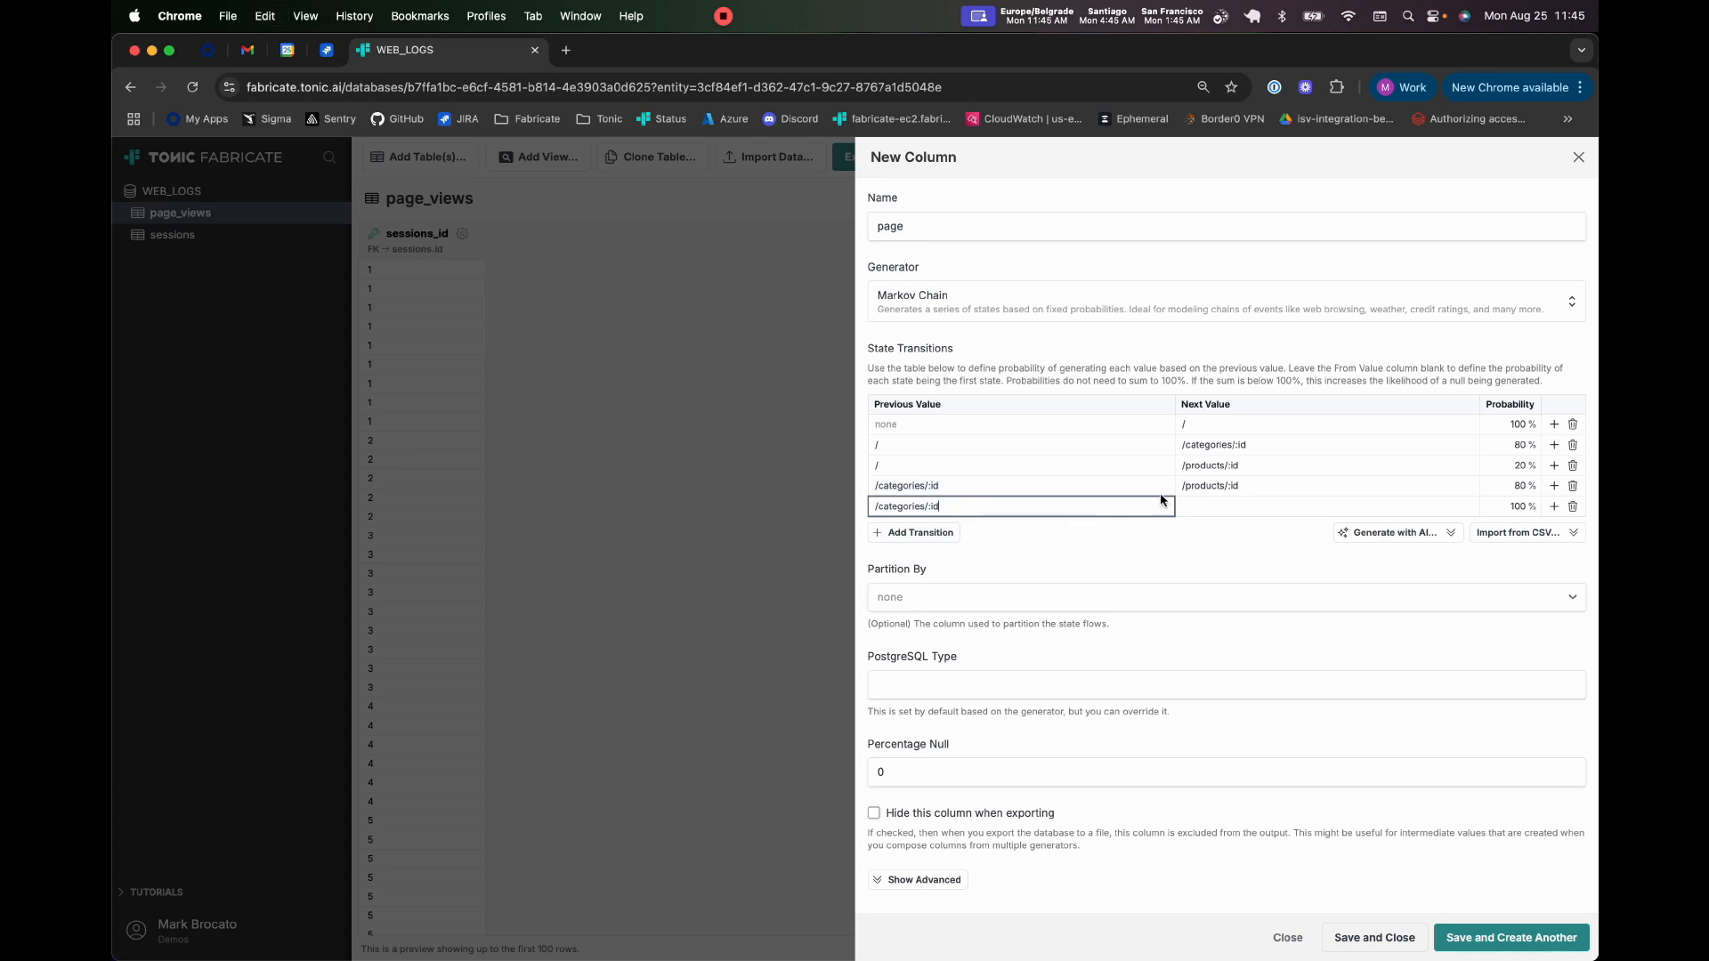
{"action": "triple_click", "coordinate": [978, 464]}
{"action": "left_click", "coordinate": [1221, 506]}
{"action": "key", "text": "cmd+v"}
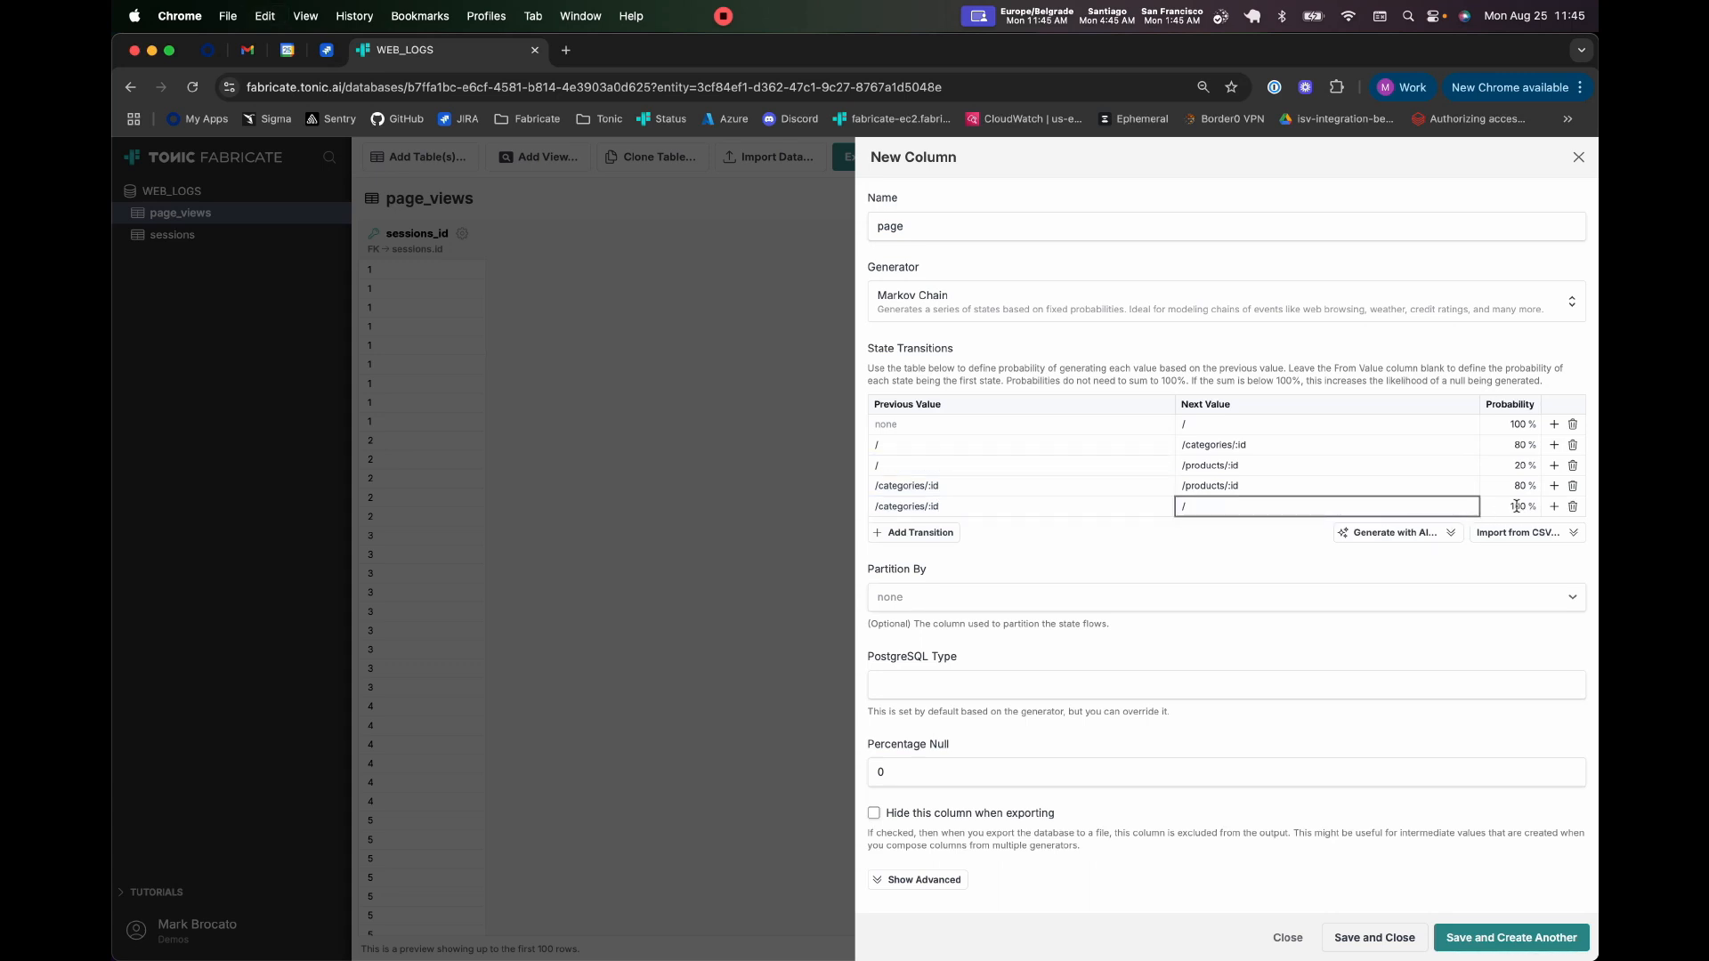
{"action": "left_click", "coordinate": [1520, 505]}
{"action": "type", "text": "20"}
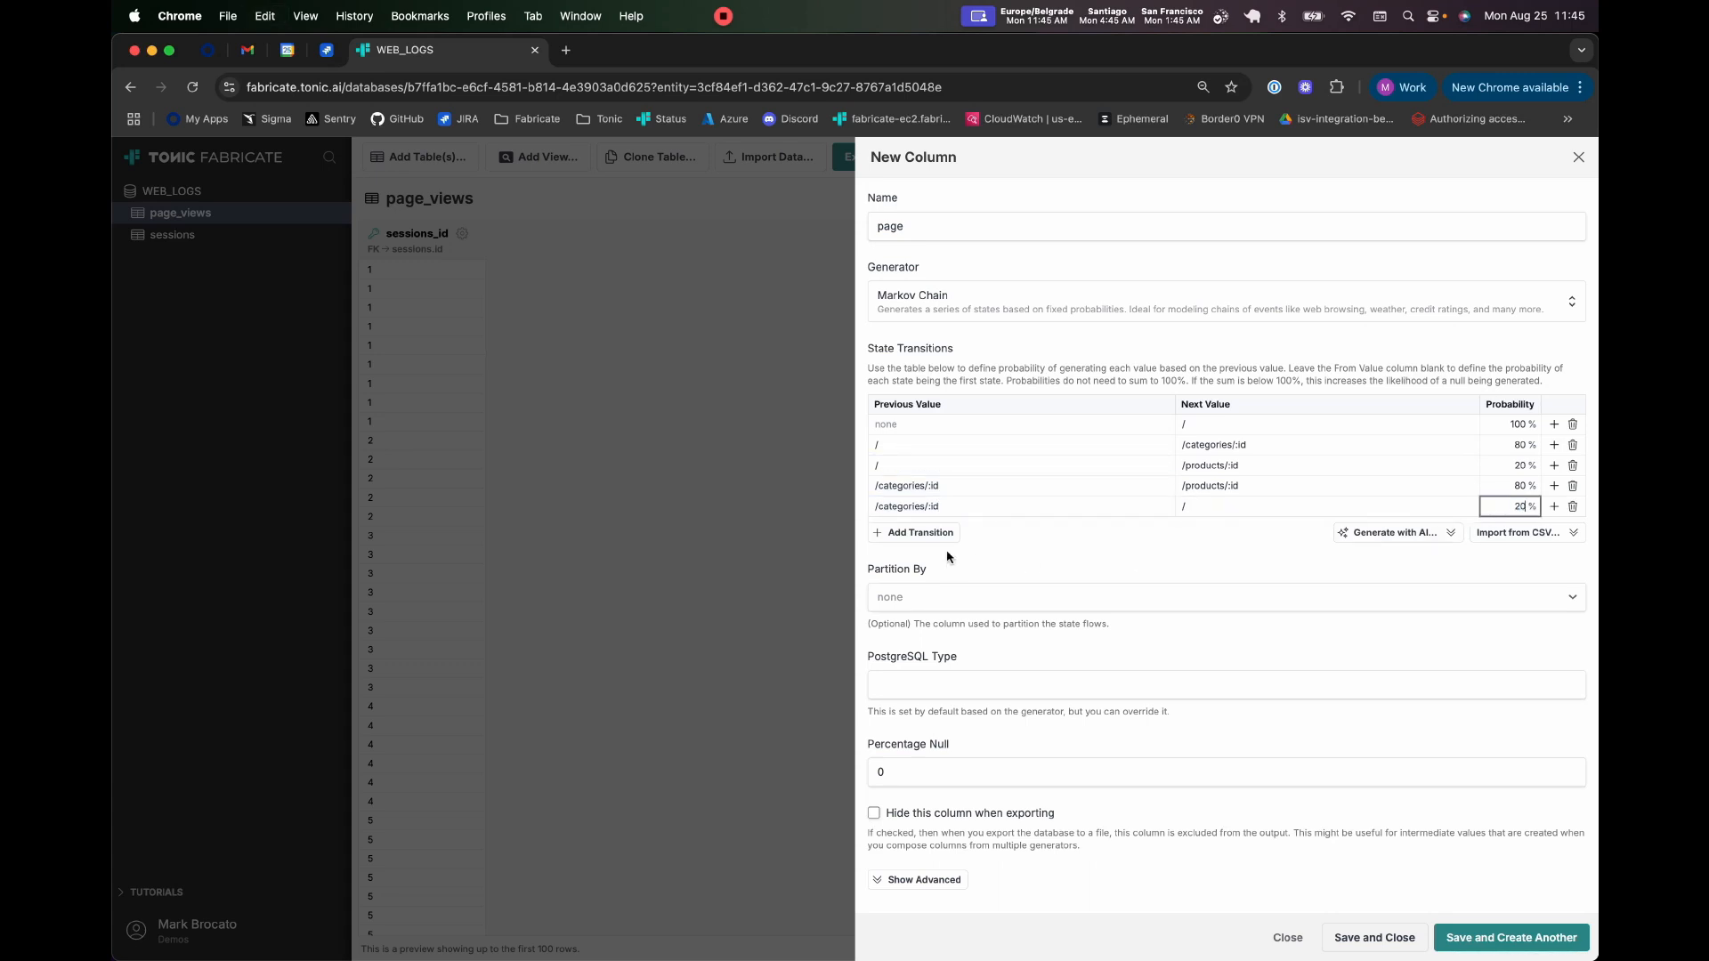
- Add a state transition from "/products/:id" to "/checkout" with a probability of 25%
{"action": "left_click", "coordinate": [937, 534]}
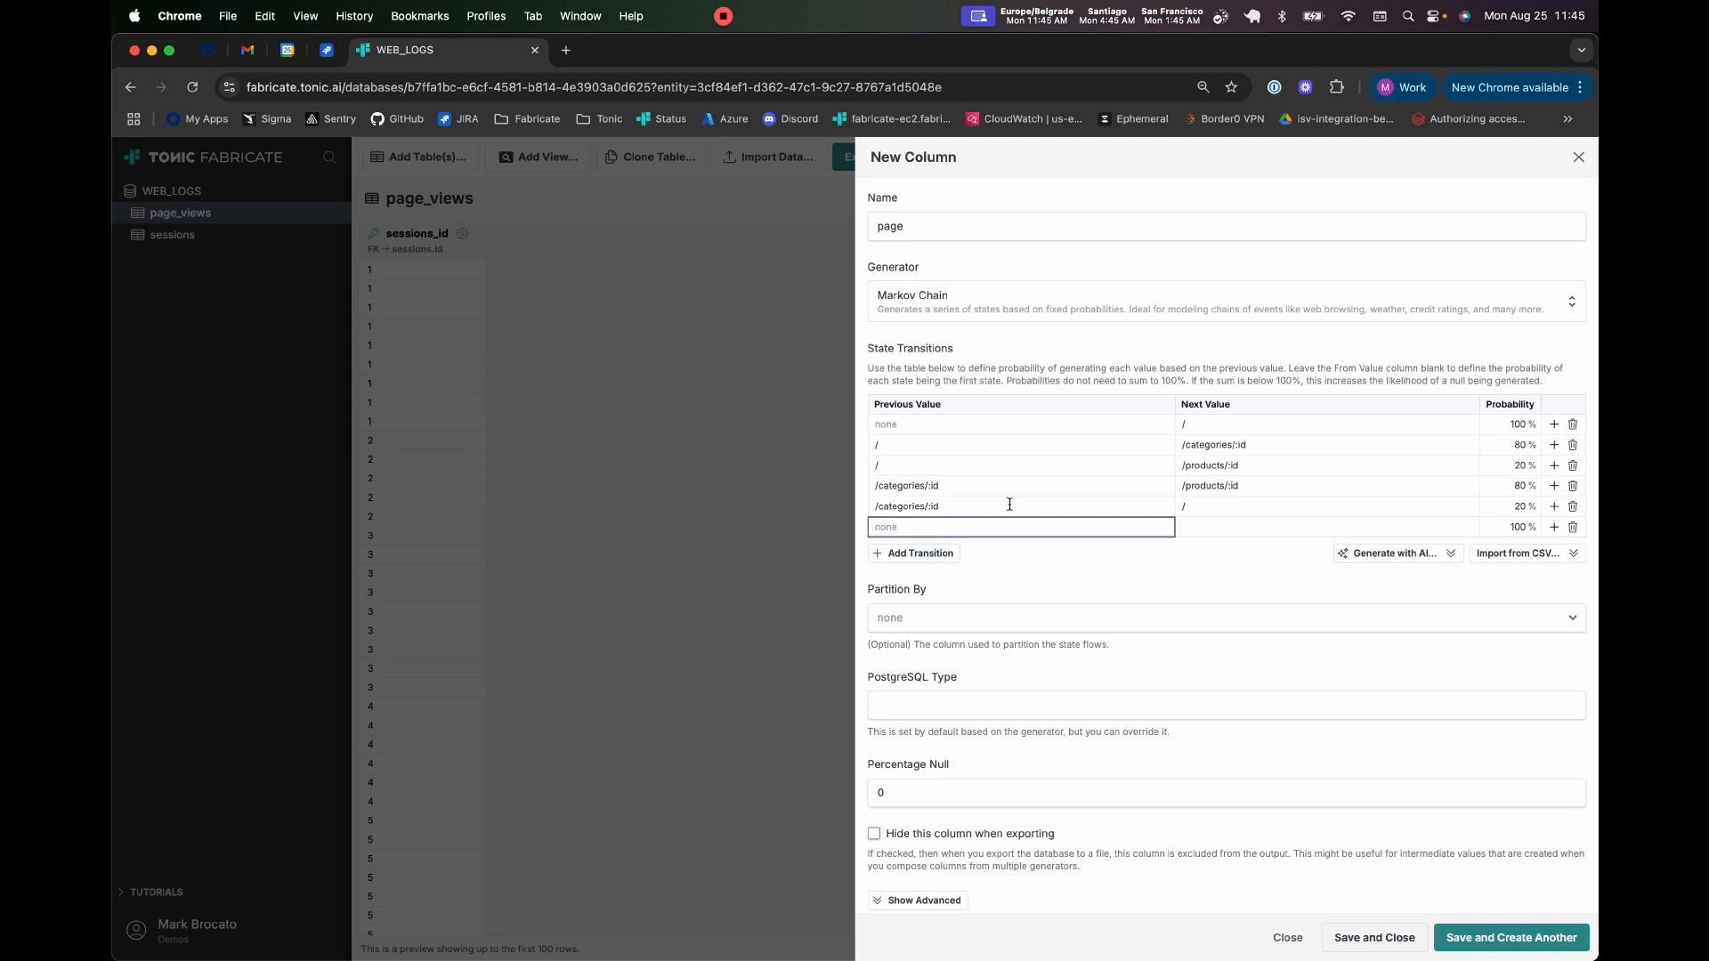
{"action": "triple_click", "coordinate": [1198, 468]}
{"action": "key", "text": "cmd+c"}
{"action": "left_click", "coordinate": [1100, 530]}
{"action": "key", "text": "cmd+v"}
{"action": "left_click", "coordinate": [1220, 525]}
{"action": "type", "text": "/checkout"}
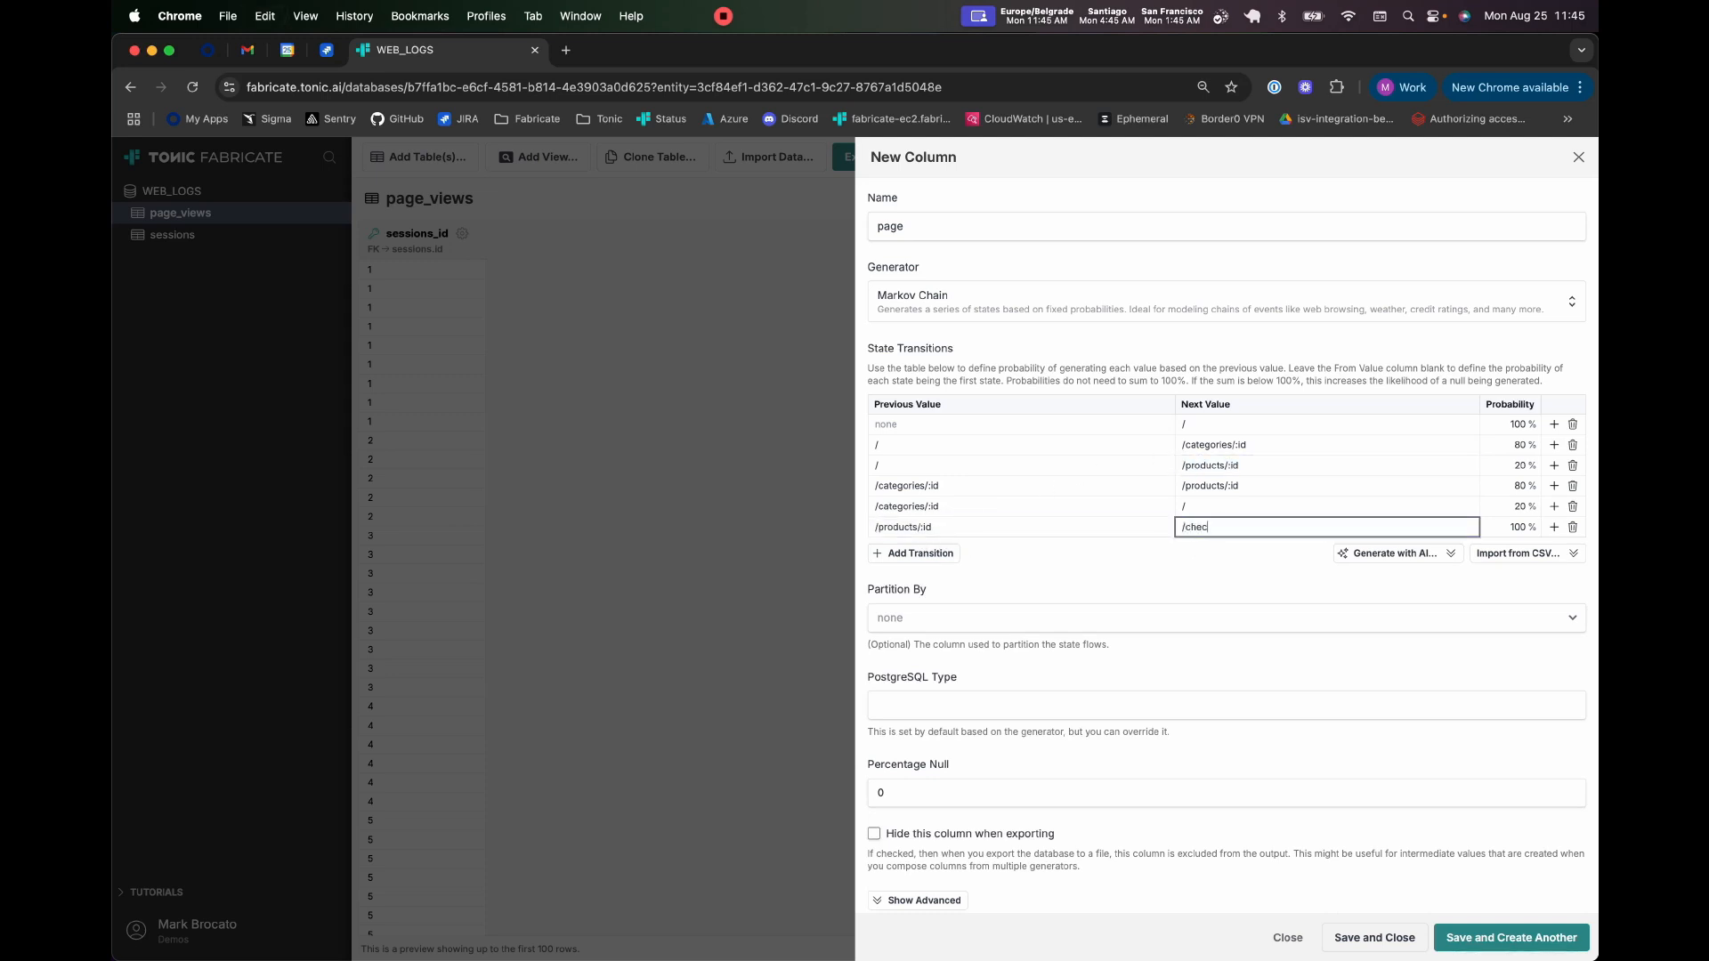
{"action": "double_click", "coordinate": [1517, 527]}
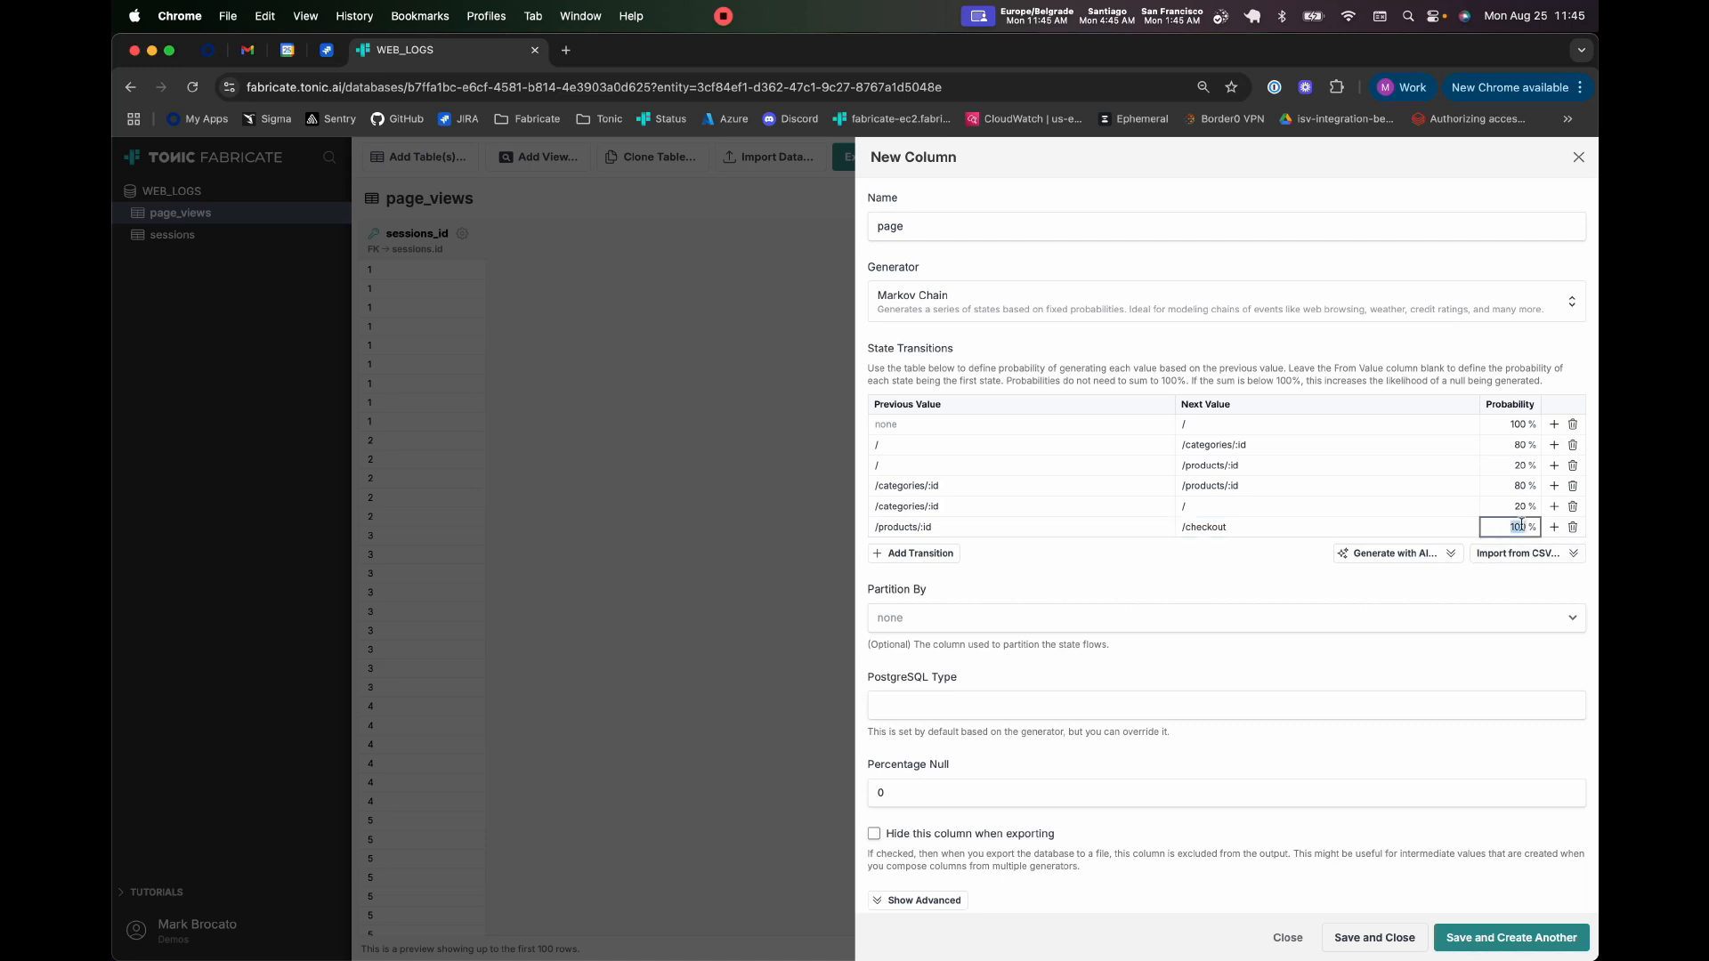
{"action": "type", "text": "25"}
- Add a state transition from "/products/:id" to "/categories/:id" with a probability of 75%
{"action": "left_click", "coordinate": [920, 552]}
{"action": "triple_click", "coordinate": [931, 509]}
{"action": "key", "text": "super+c"}
{"action": "left_click", "coordinate": [937, 547]}
{"action": "key", "text": "super+v"}
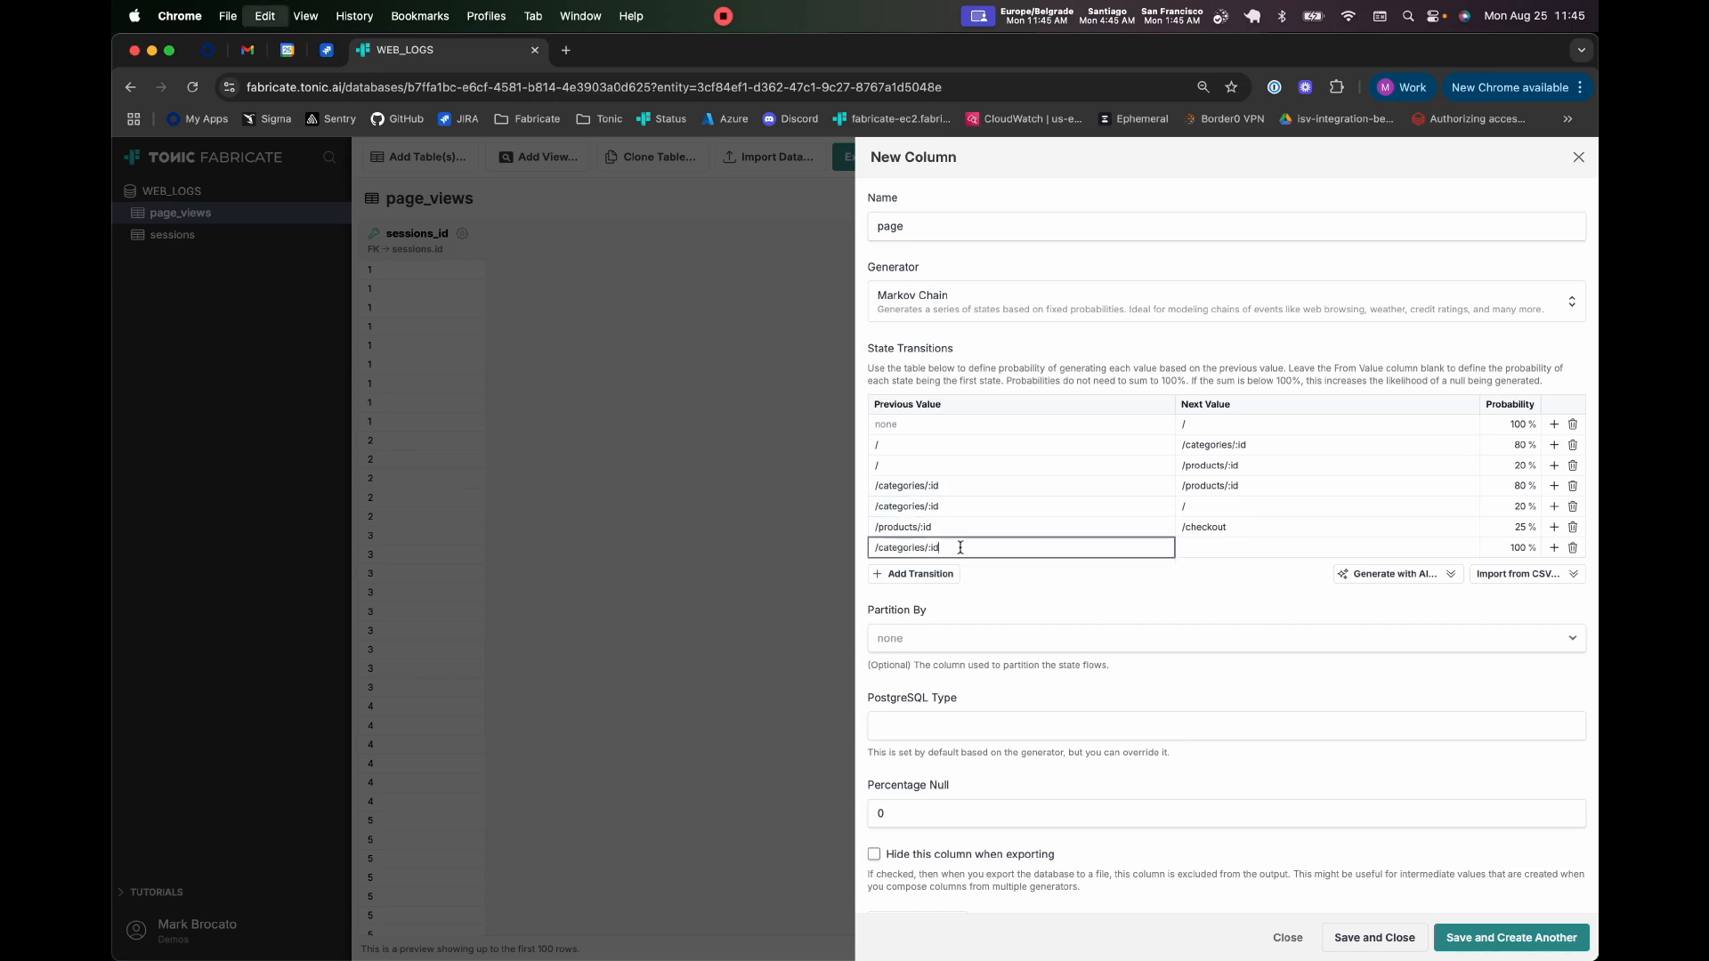
{"action": "left_click", "coordinate": [1231, 550]}
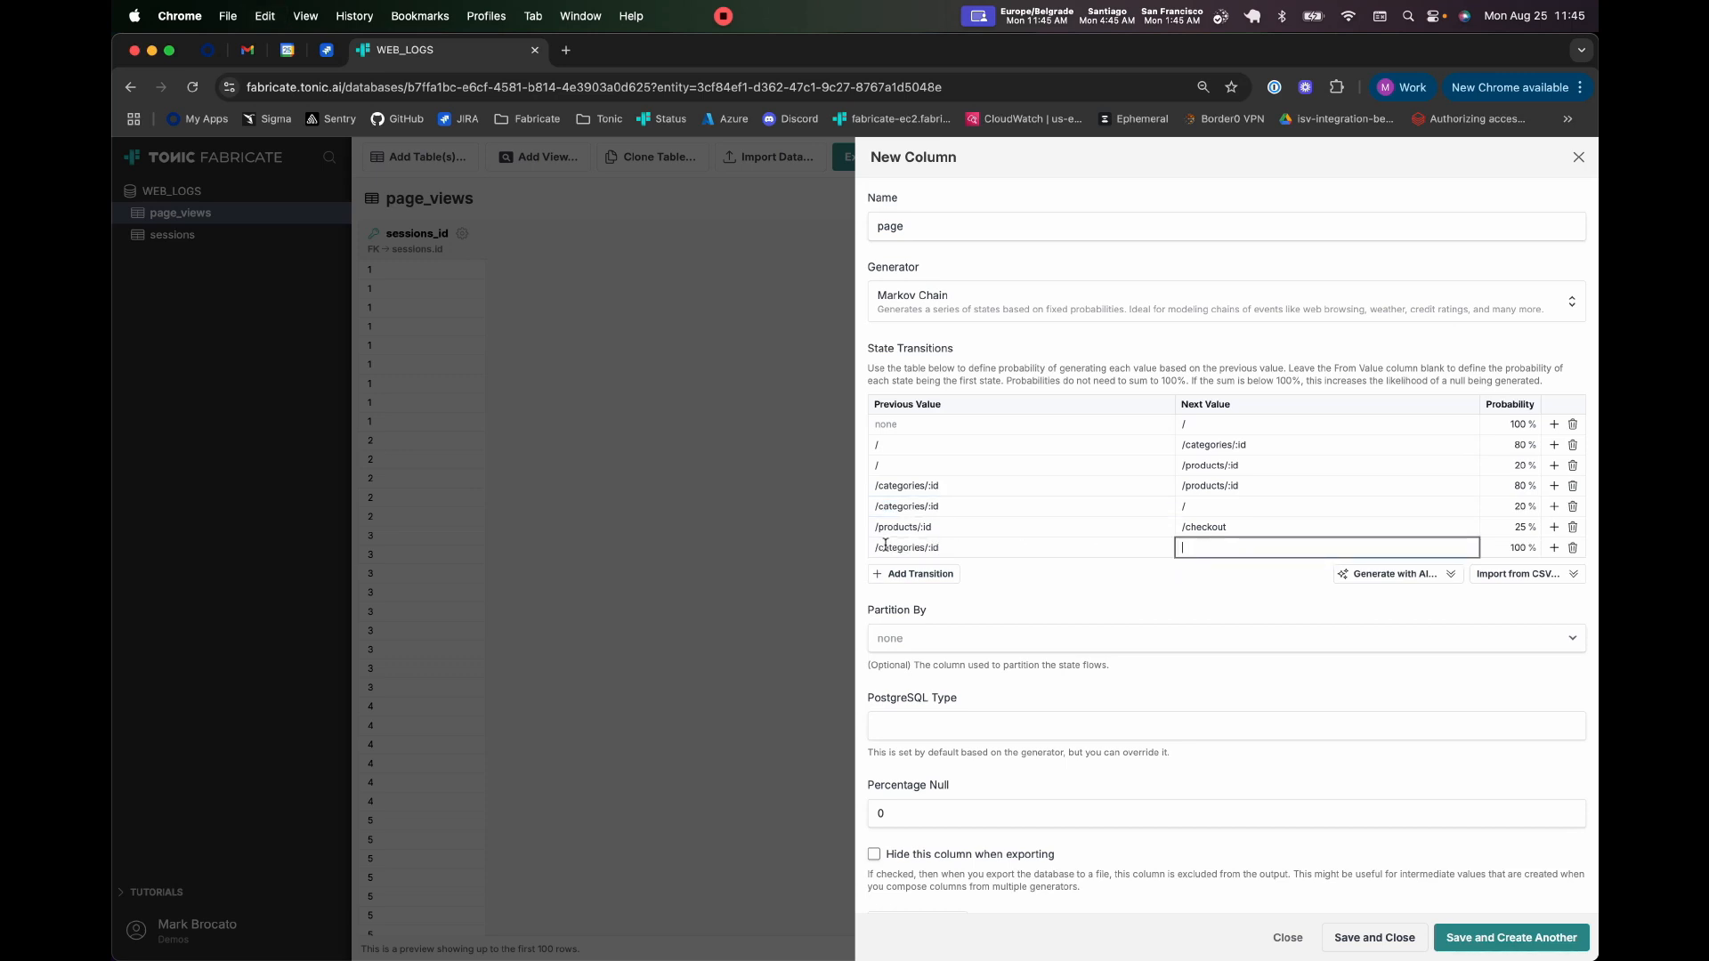
{"action": "triple_click", "coordinate": [924, 547]}
{"action": "key", "text": "super+v"}
{"action": "left_click", "coordinate": [1241, 549]}
{"action": "triple_click", "coordinate": [911, 505]}
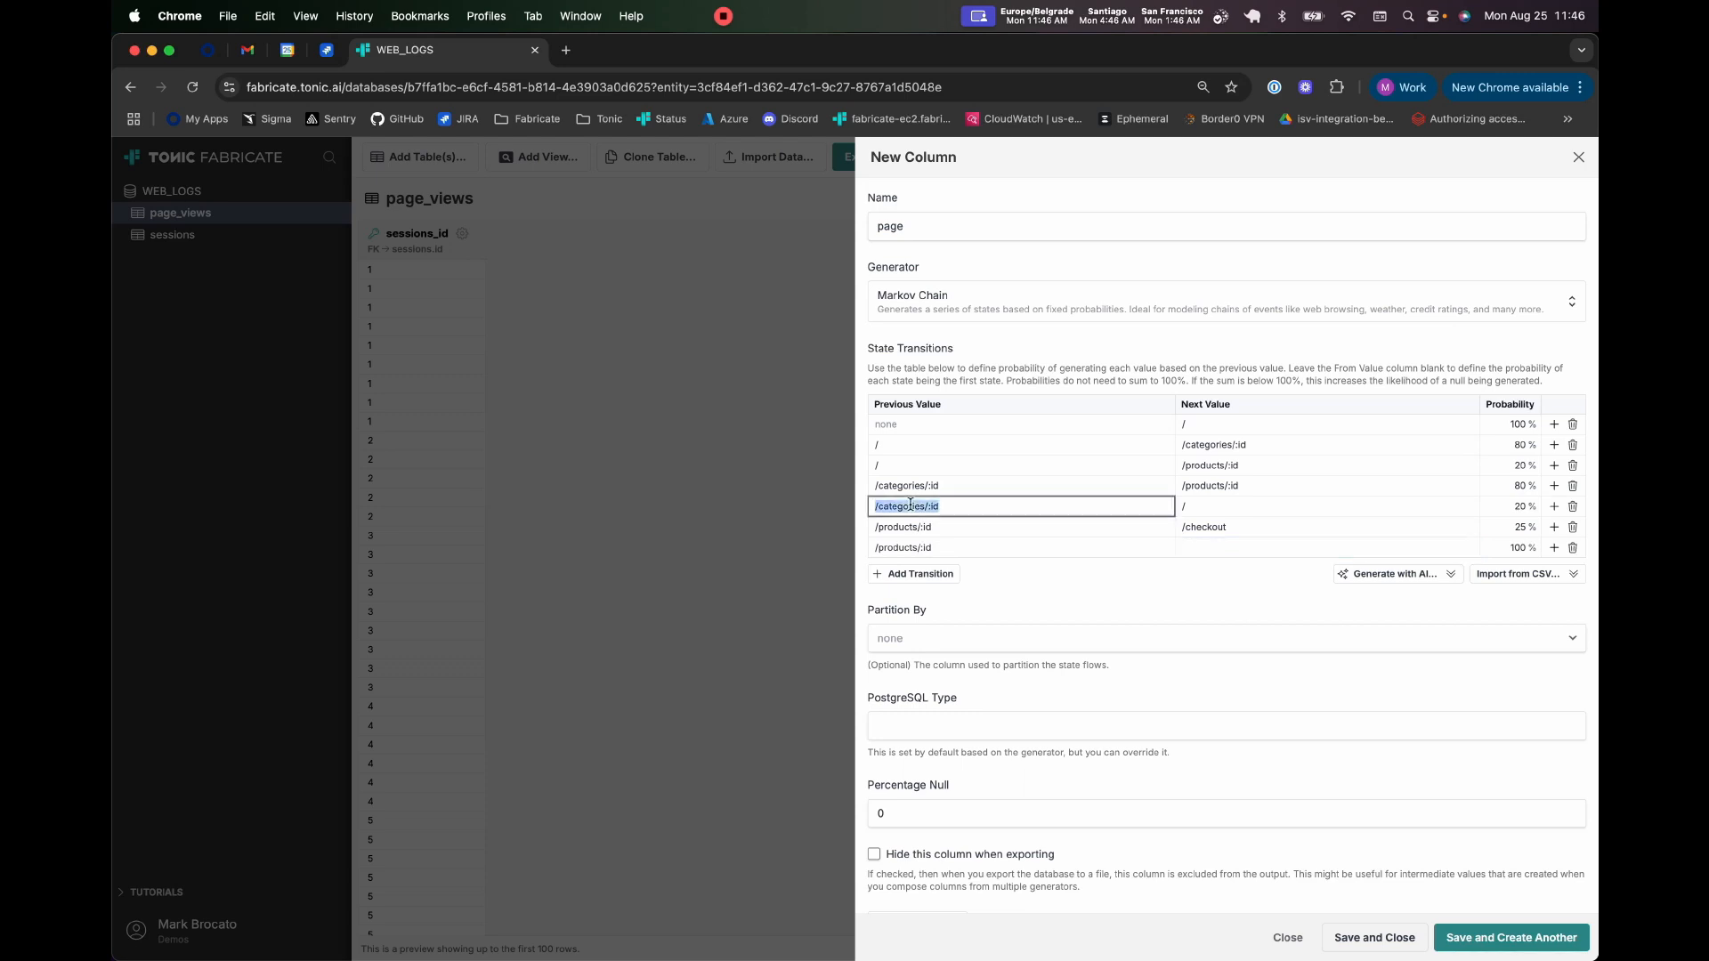
{"action": "left_click", "coordinate": [1276, 549]}
{"action": "key", "text": "super+v"}
{"action": "left_click", "coordinate": [1518, 547]}
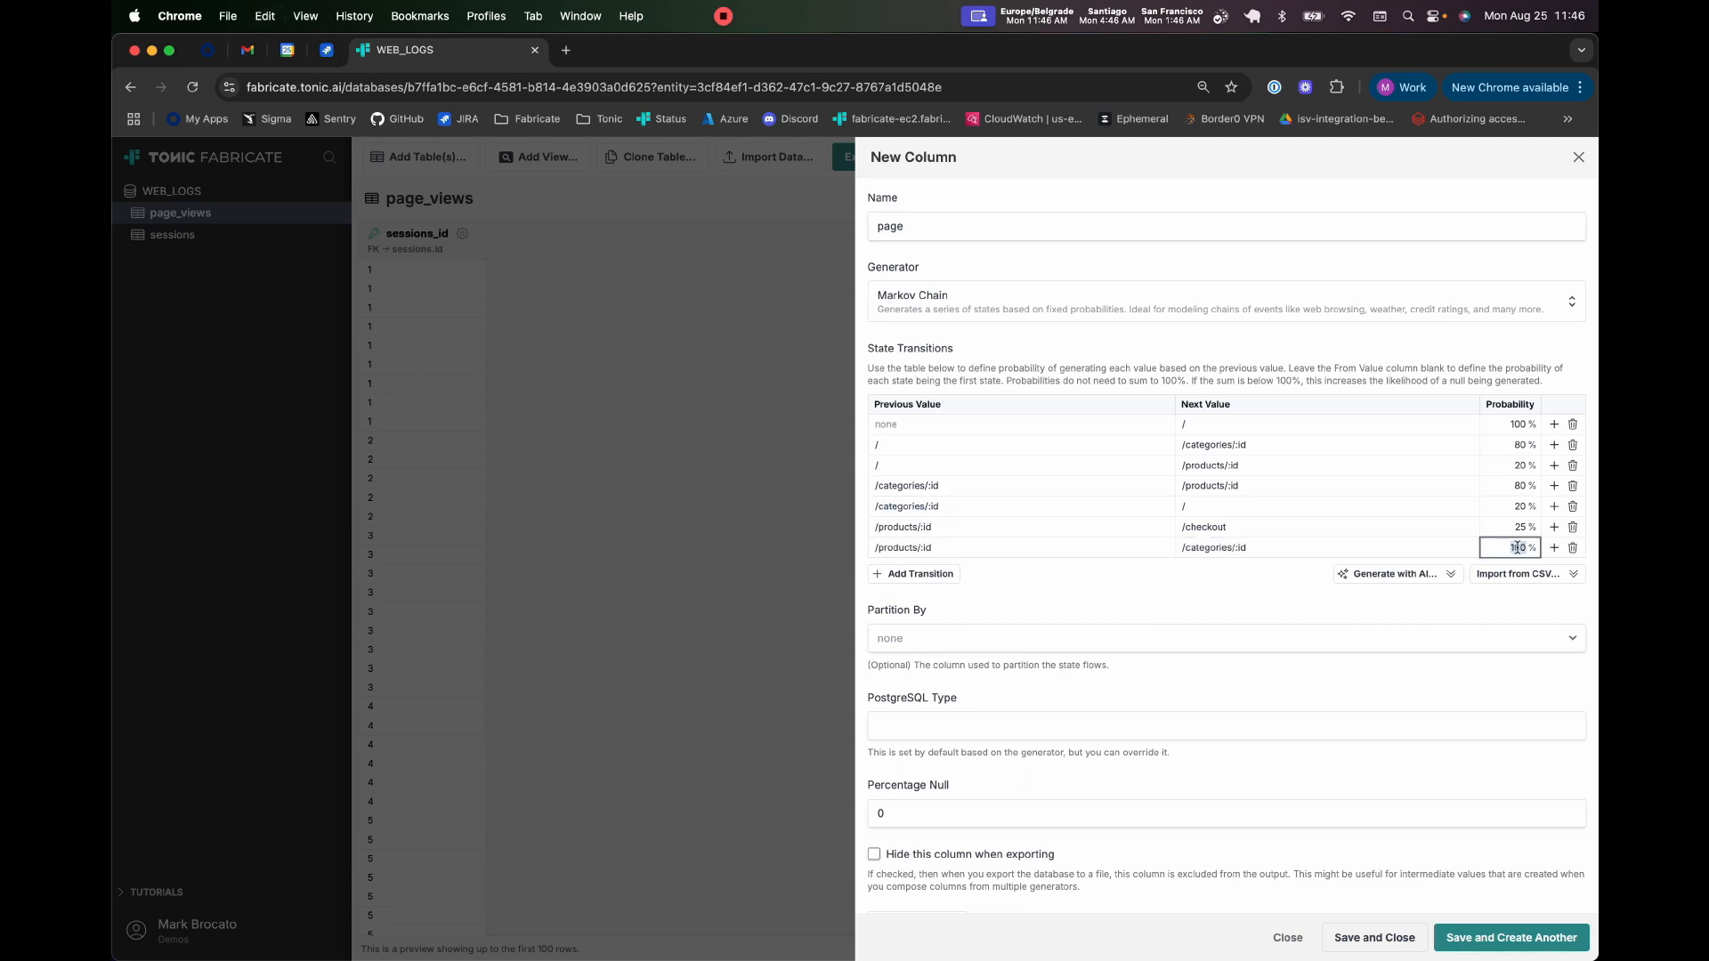
{"action": "type", "text": "75"}
- Add a state transition from "/checkout" to "/purchase-confirmation" with a probability of 50%
{"action": "left_click", "coordinate": [939, 578]}
{"action": "left_click", "coordinate": [1208, 528]}
{"action": "key", "text": "super+c"}
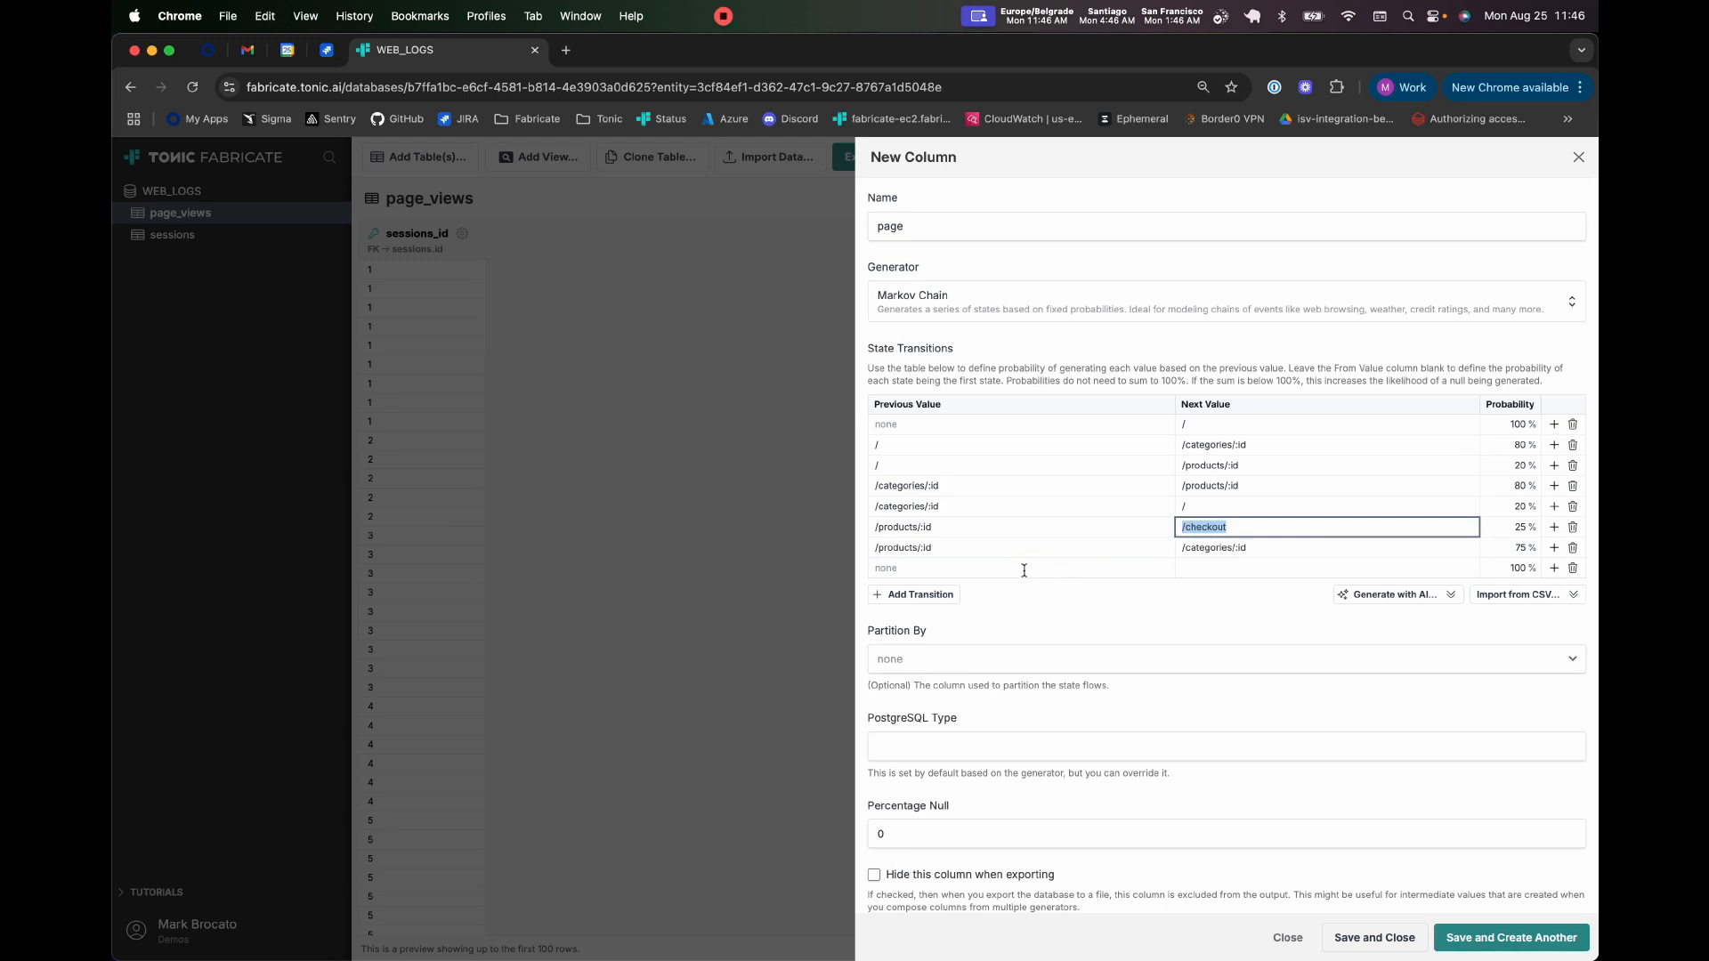
{"action": "left_click", "coordinate": [1023, 570]}
{"action": "key", "text": "super+v"}
{"action": "left_click", "coordinate": [1204, 569]}
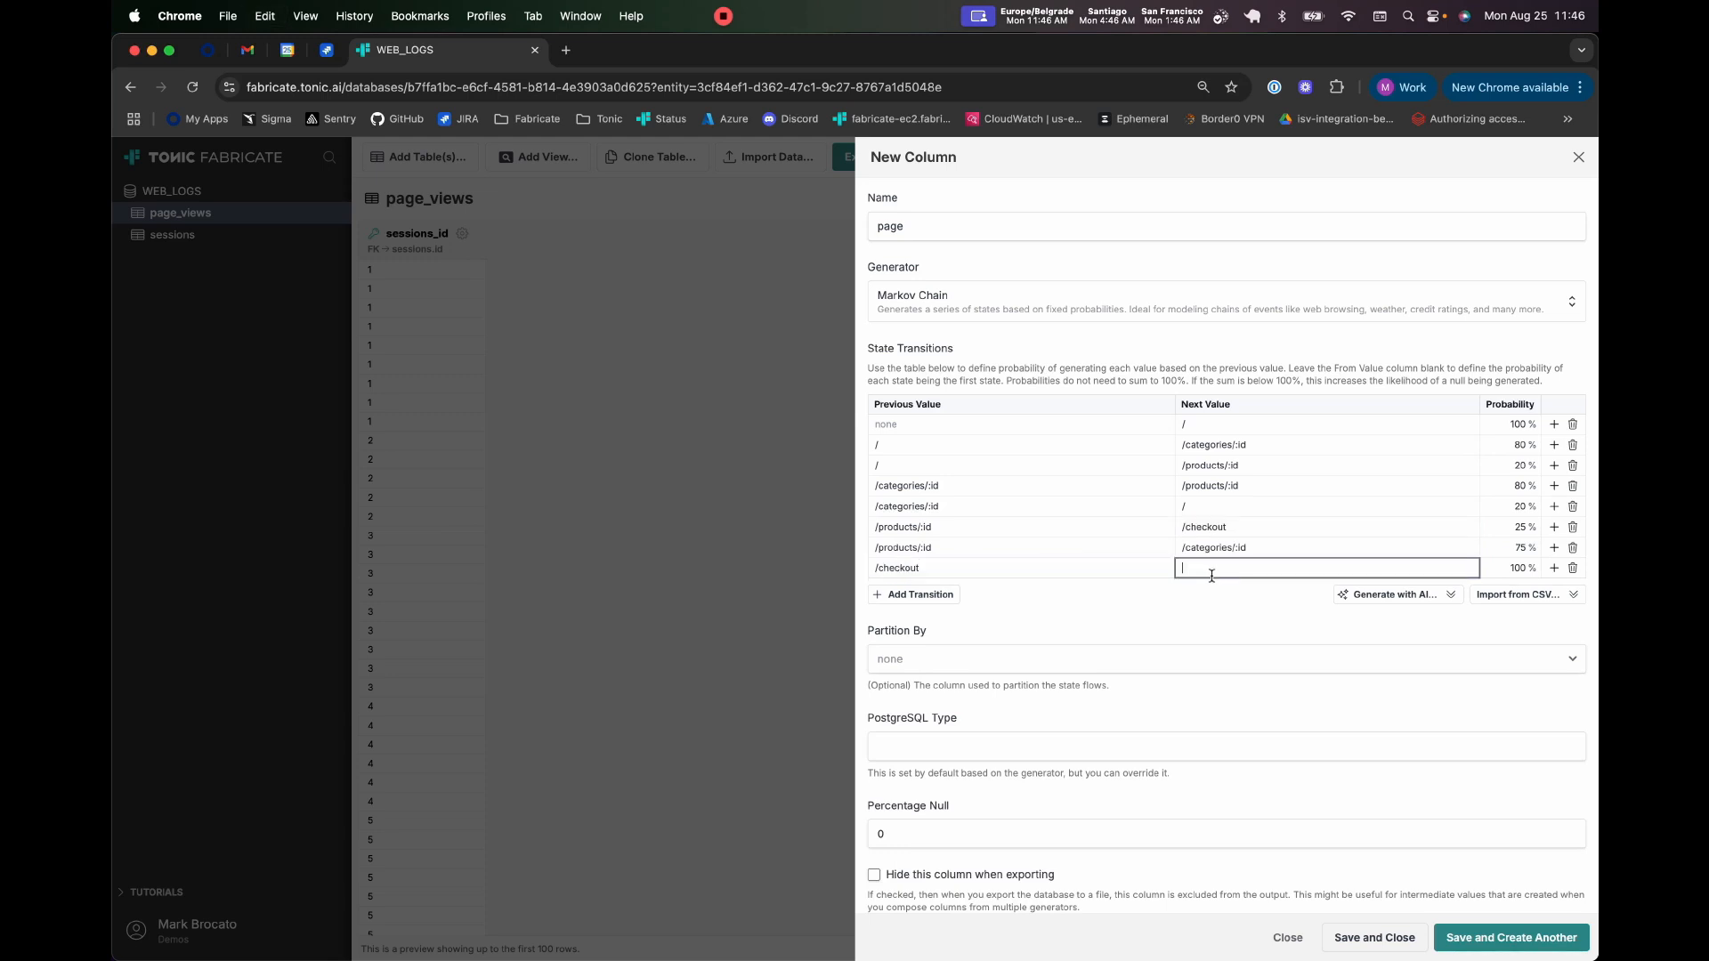
{"action": "type", "text": "/purchase-confirmation"}
{"action": "left_click", "coordinate": [1518, 566]}
{"action": "type", "text": "50"}
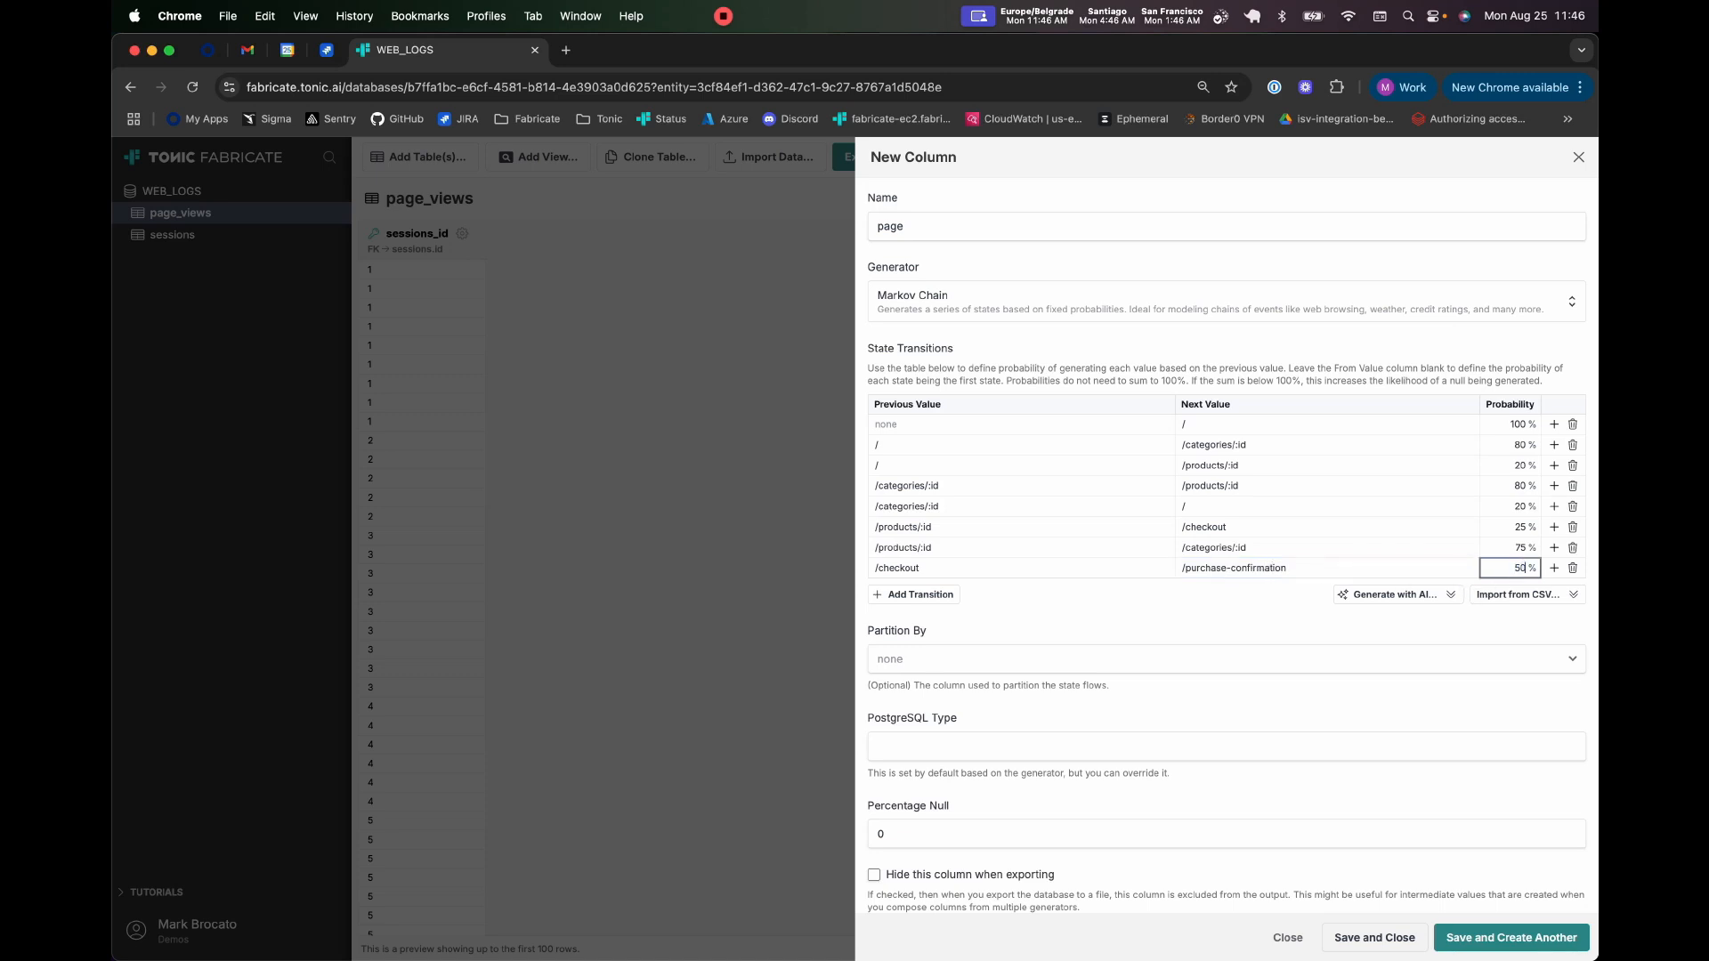
- Add a state transition from "/checkout" to "/products/:id" with a probability of 50%
{"action": "left_click", "coordinate": [917, 595]}
{"action": "left_click", "coordinate": [923, 547]}
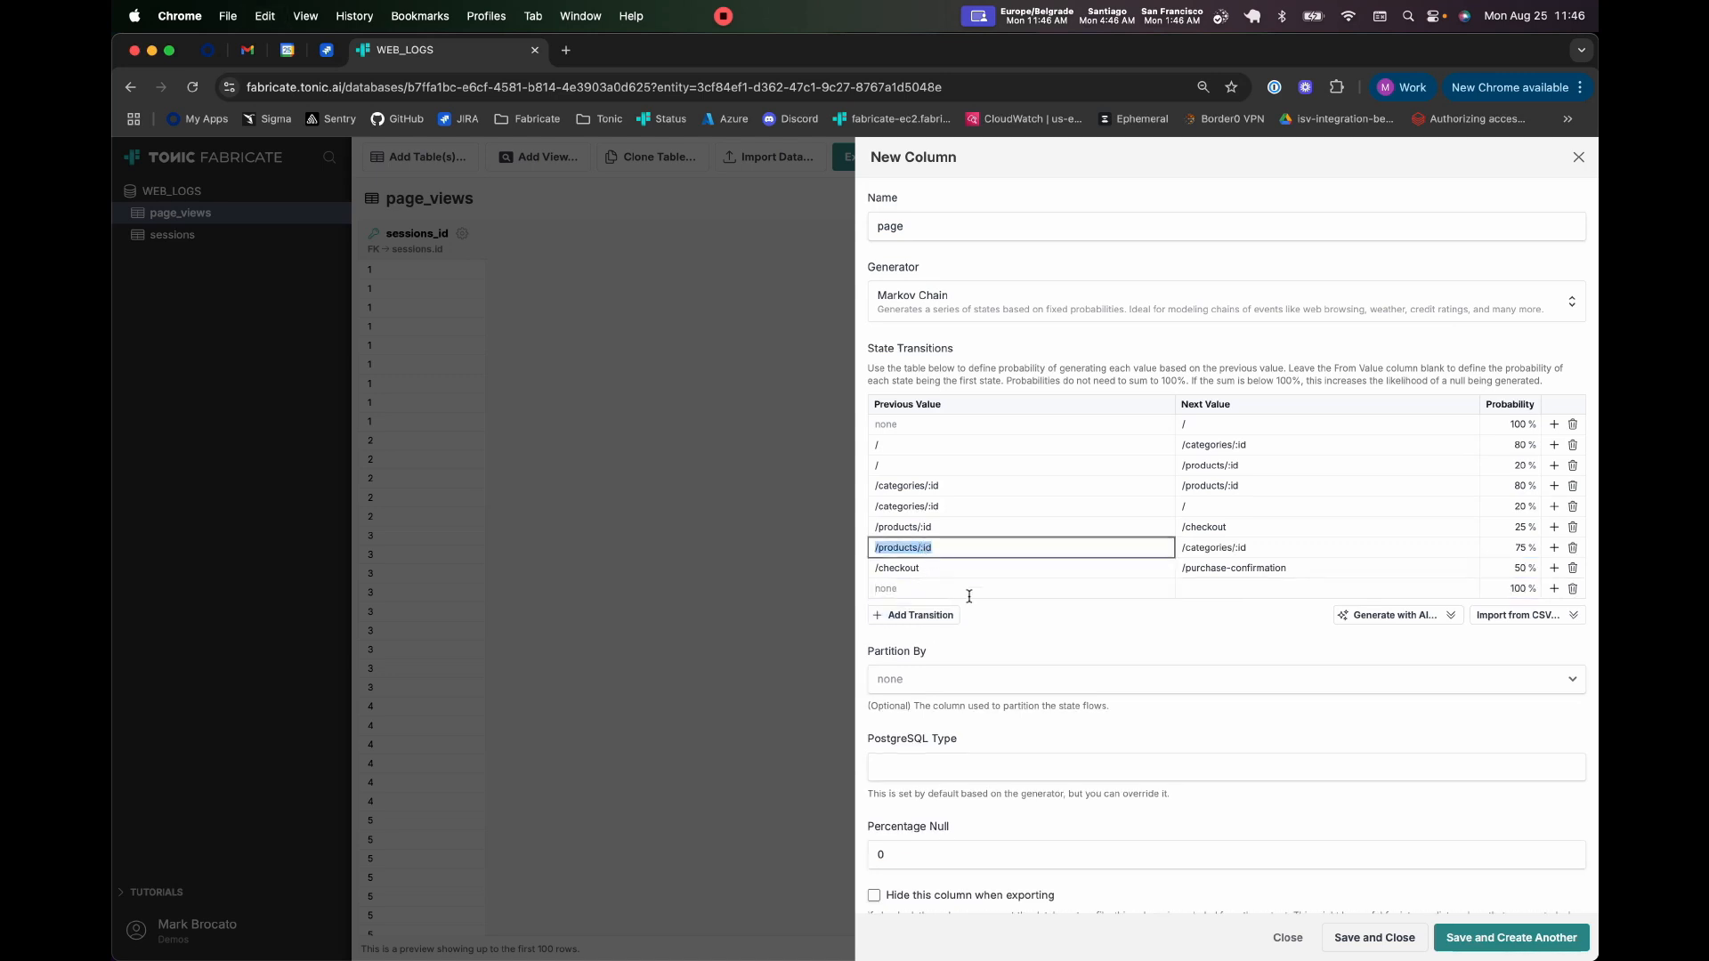
{"action": "left_click", "coordinate": [1212, 602]}
{"action": "left_click", "coordinate": [1206, 592]}
{"action": "key", "text": "super+v"}
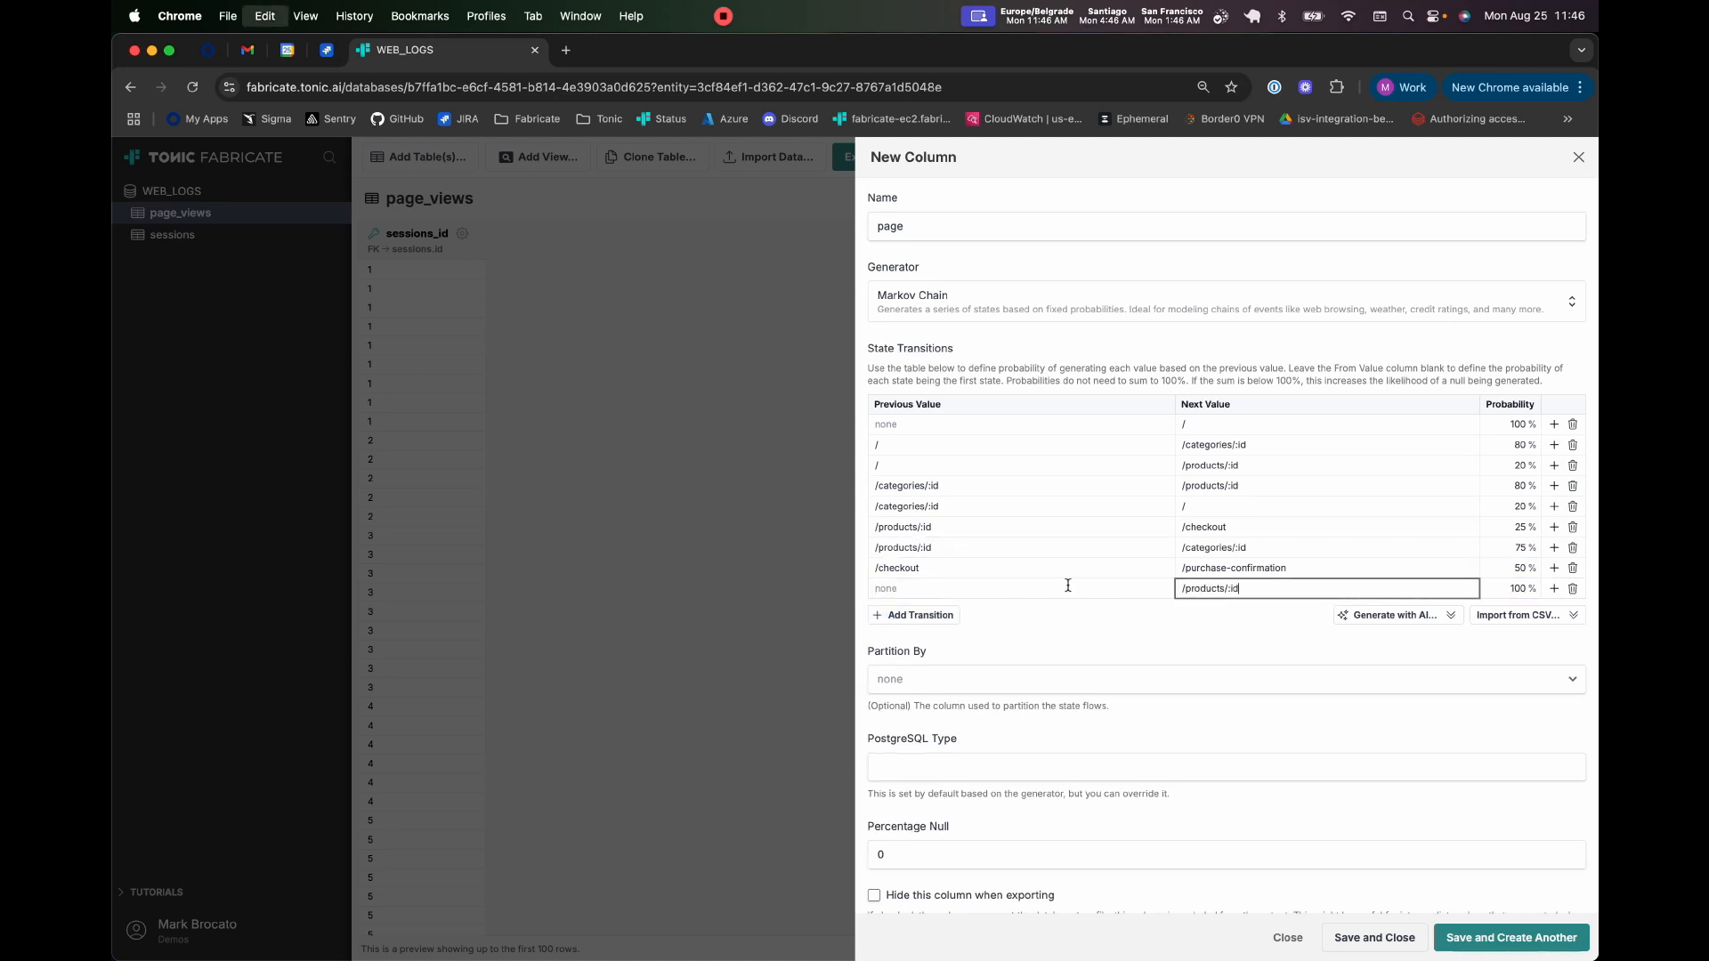
{"action": "left_click", "coordinate": [906, 568]}
{"action": "left_click", "coordinate": [940, 584]}
{"action": "key", "text": "super+v"}
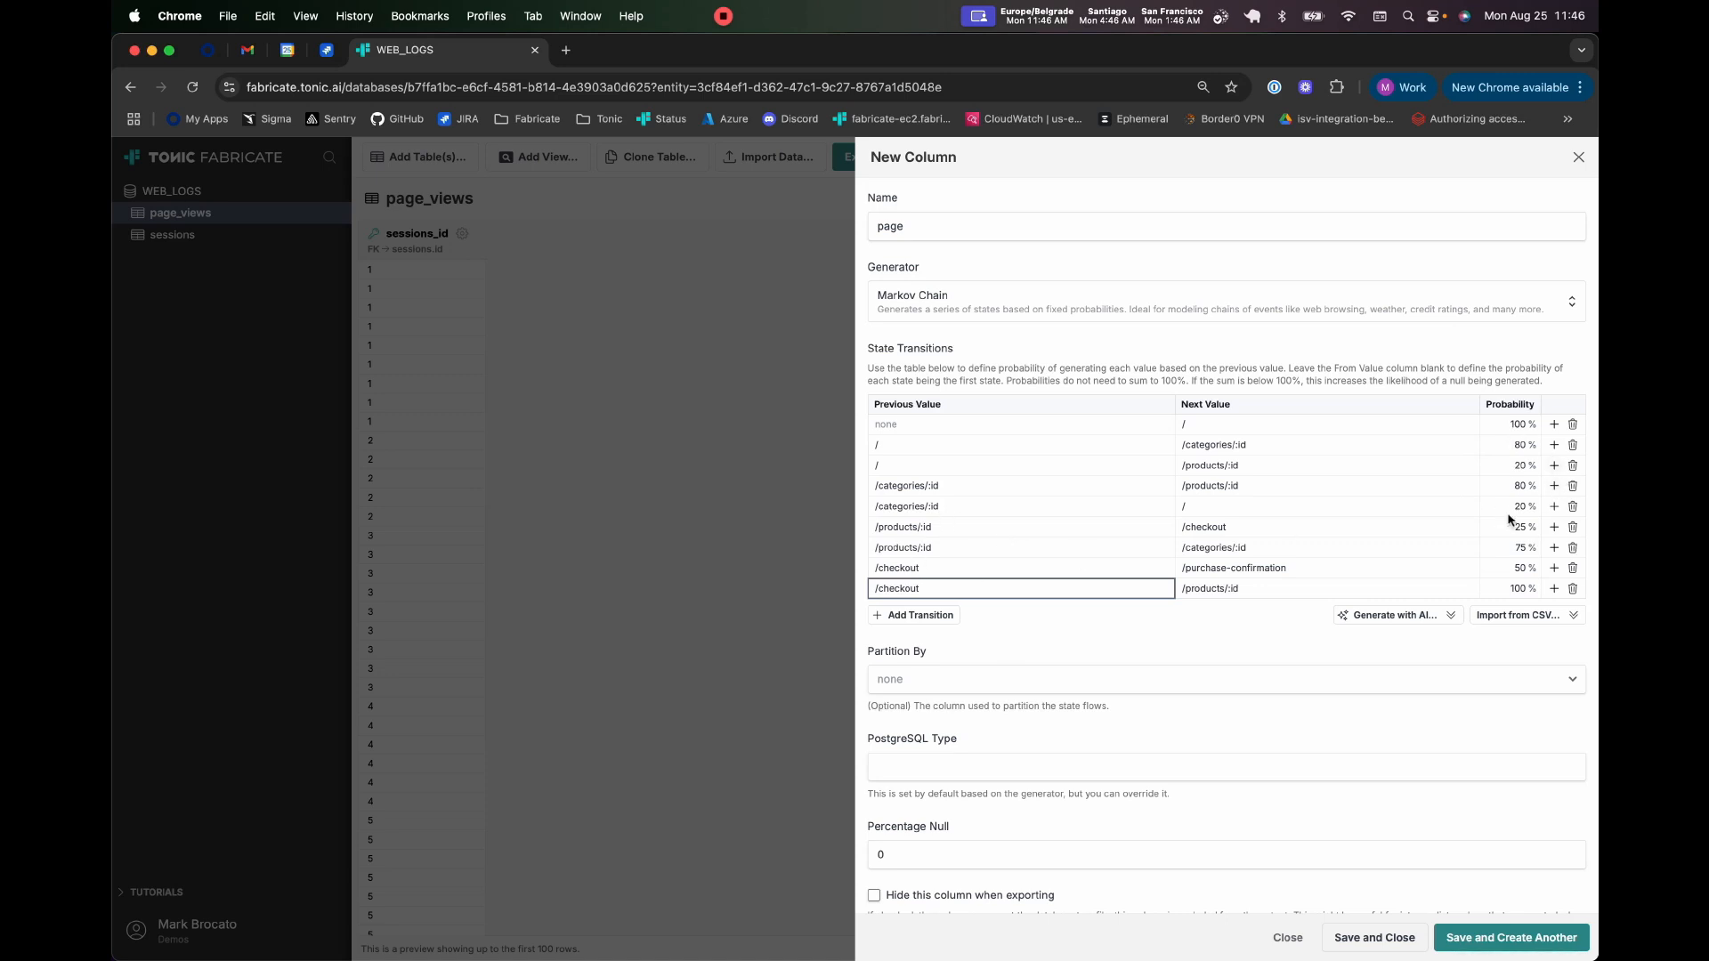
{"action": "left_click", "coordinate": [1517, 587]}
{"action": "type", "text": "50"}
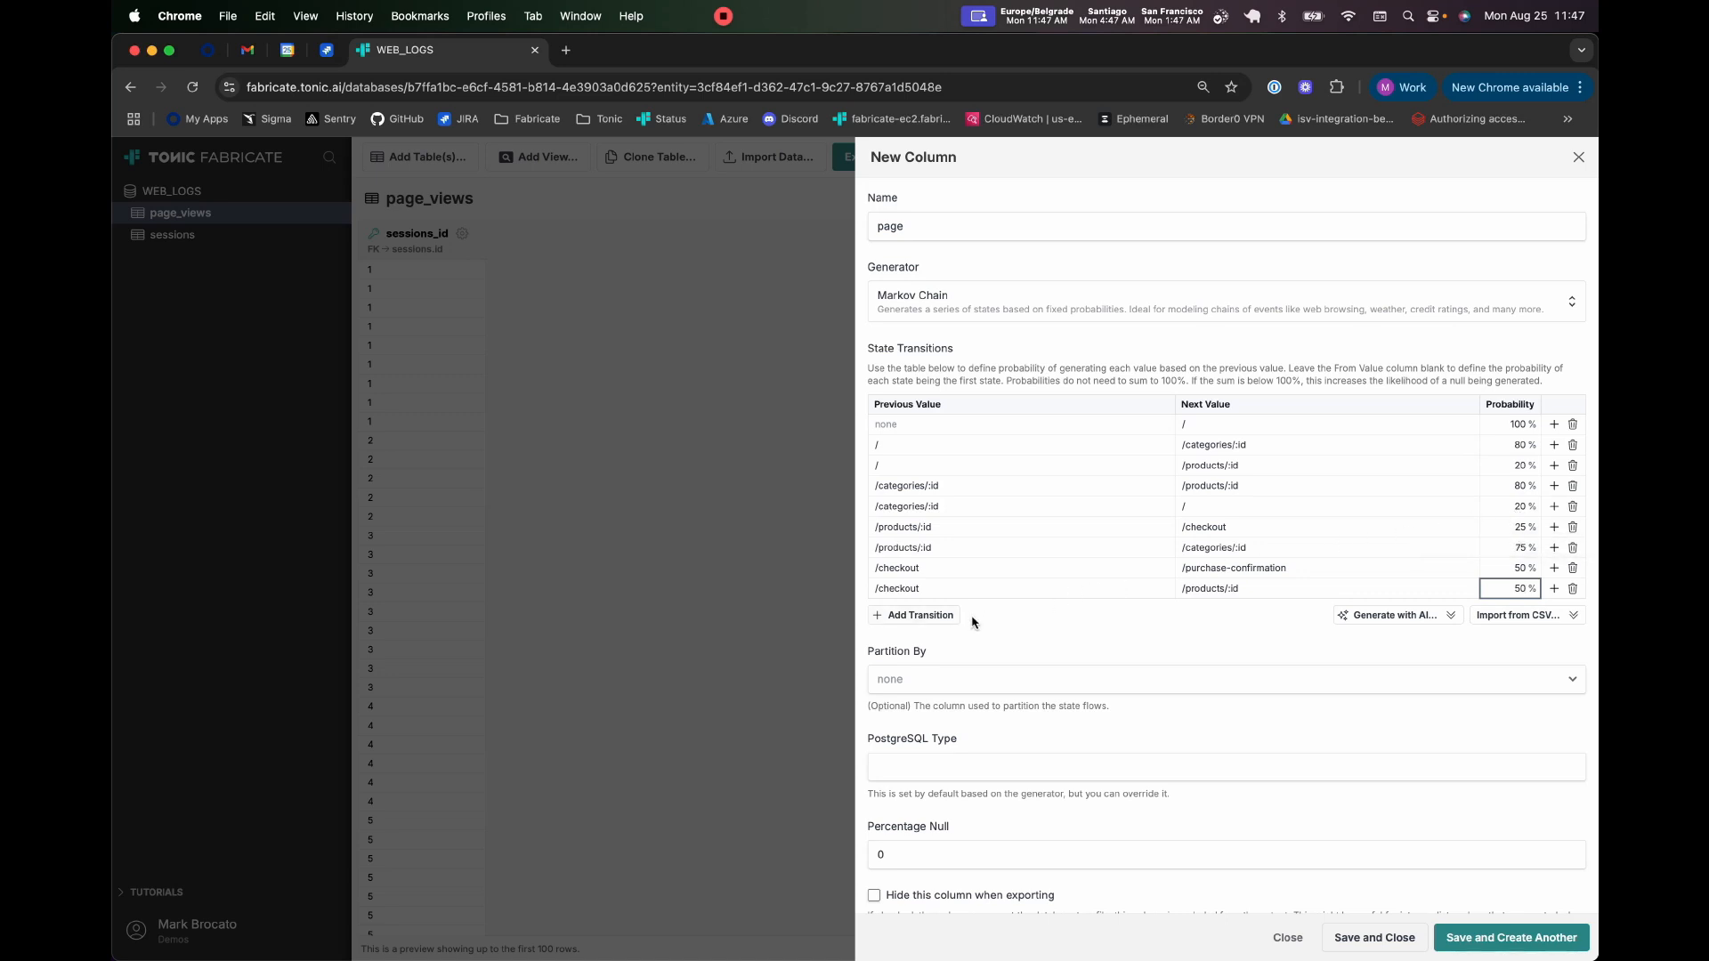
- Add a state transition from "/purchase-confirmation" to "/" with a probability of 25%
{"action": "left_click", "coordinate": [1232, 569]}
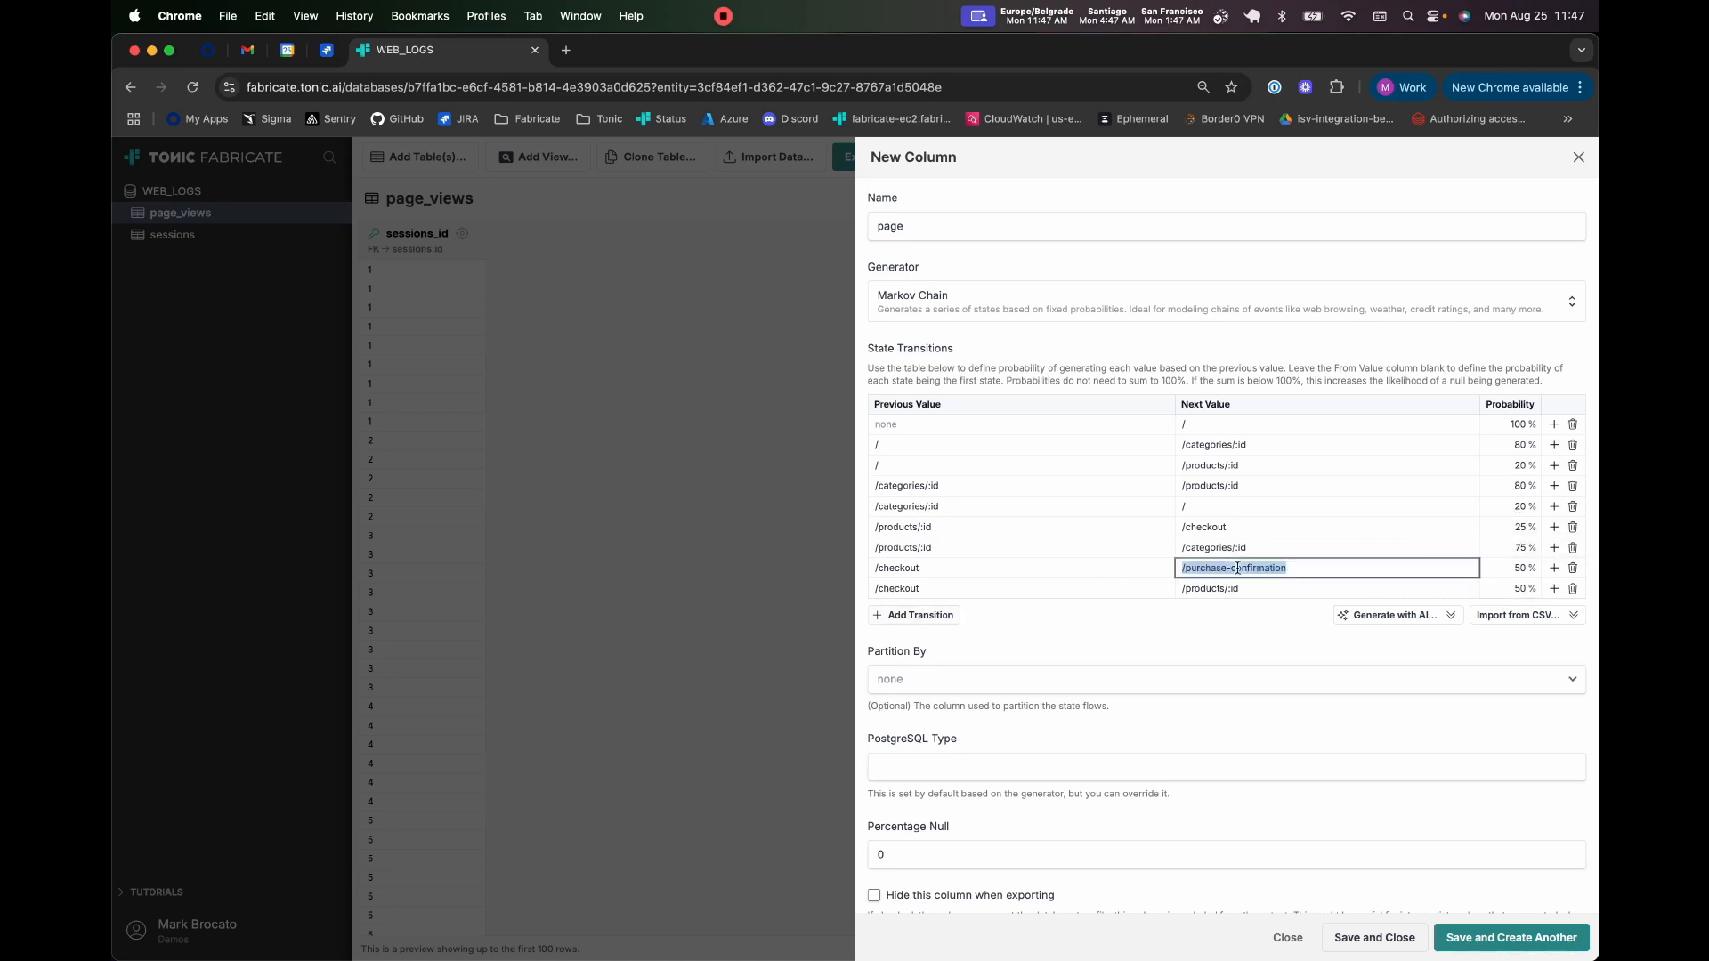
{"action": "left_click", "coordinate": [914, 615]}
{"action": "key", "text": "super+v"}
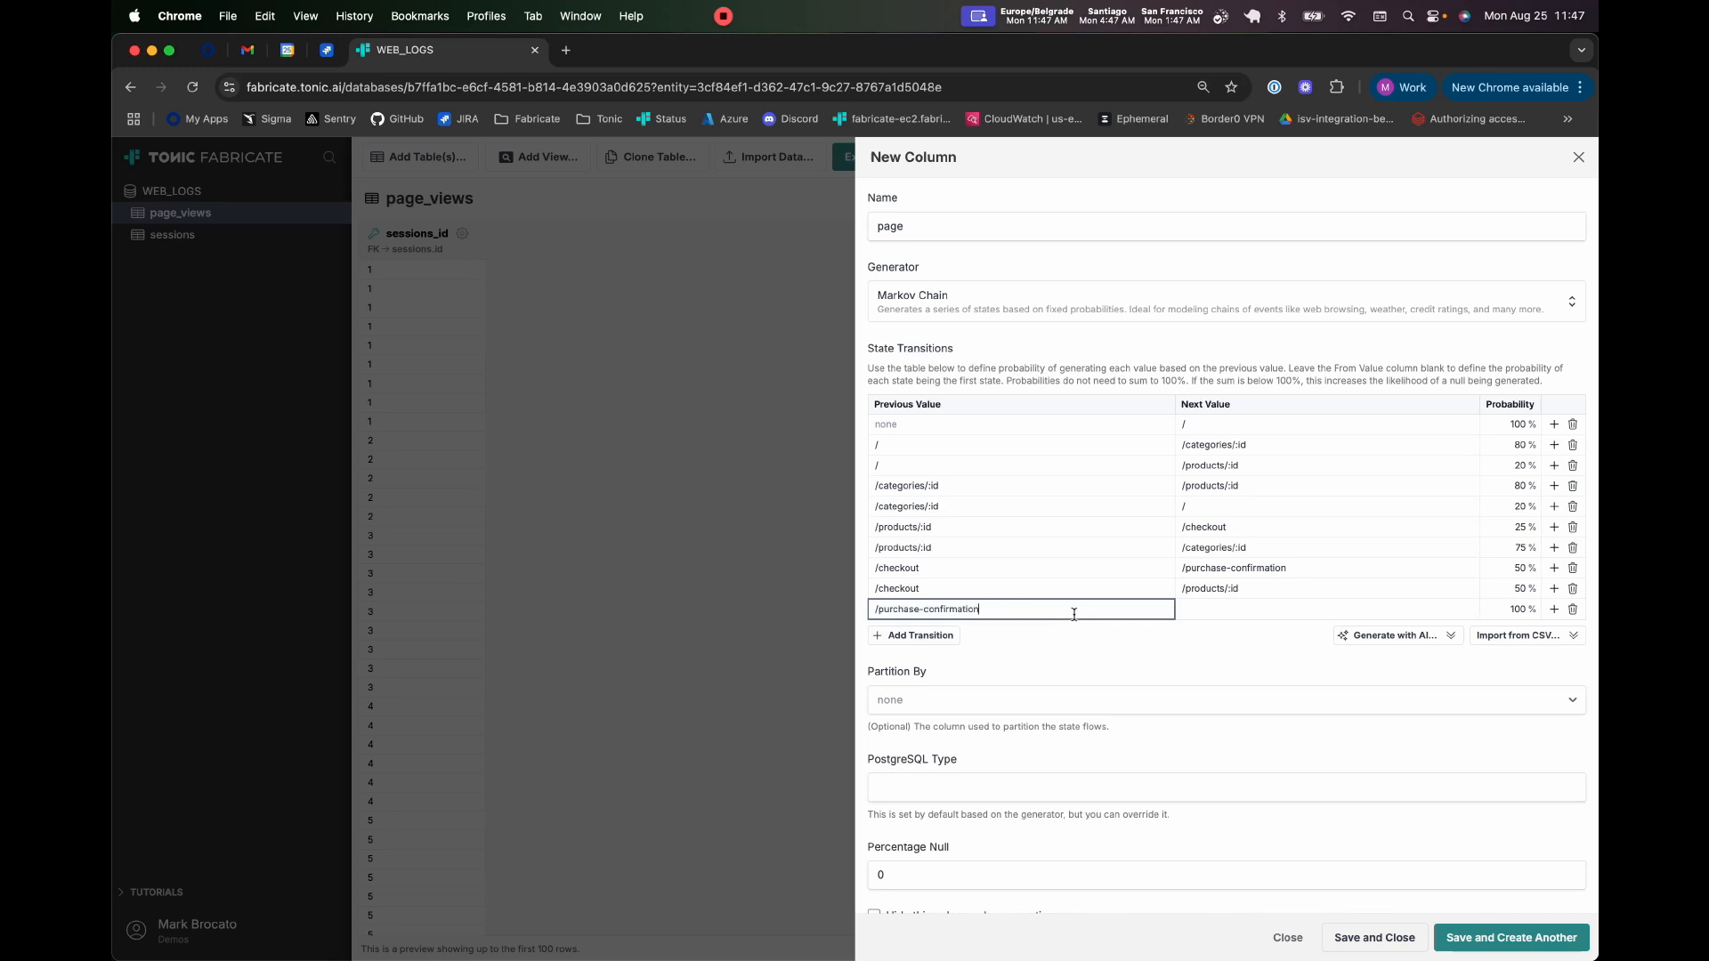
{"action": "left_click", "coordinate": [1203, 610]}
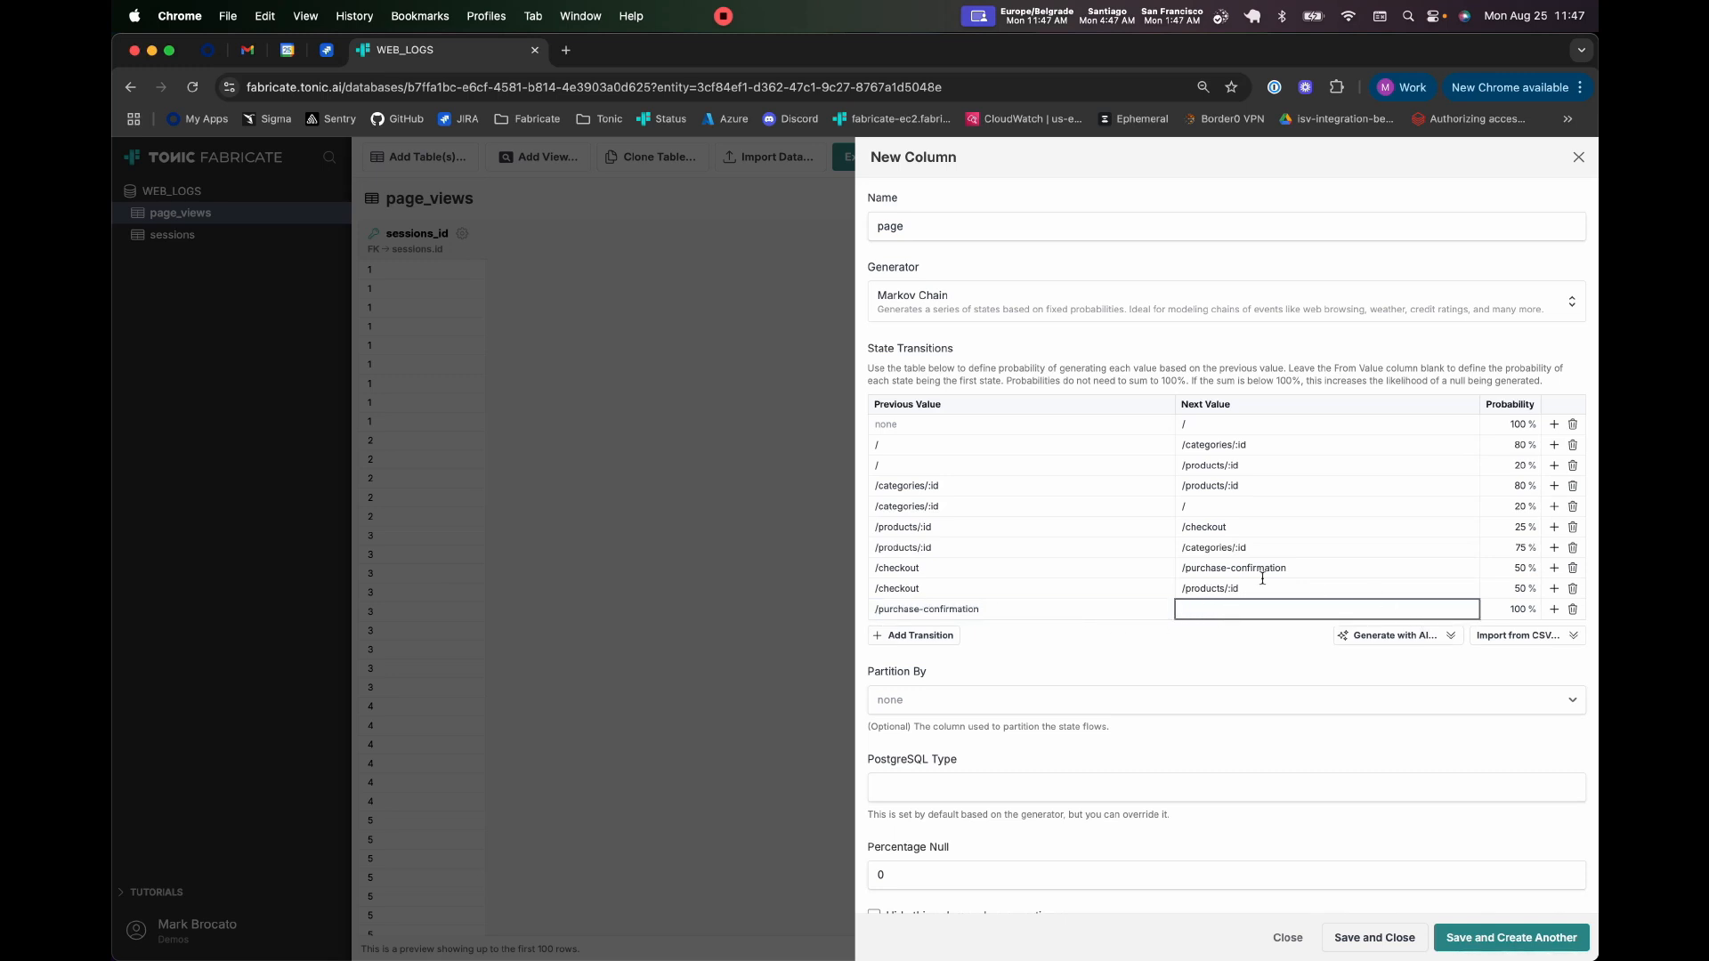
{"action": "left_click", "coordinate": [903, 472]}
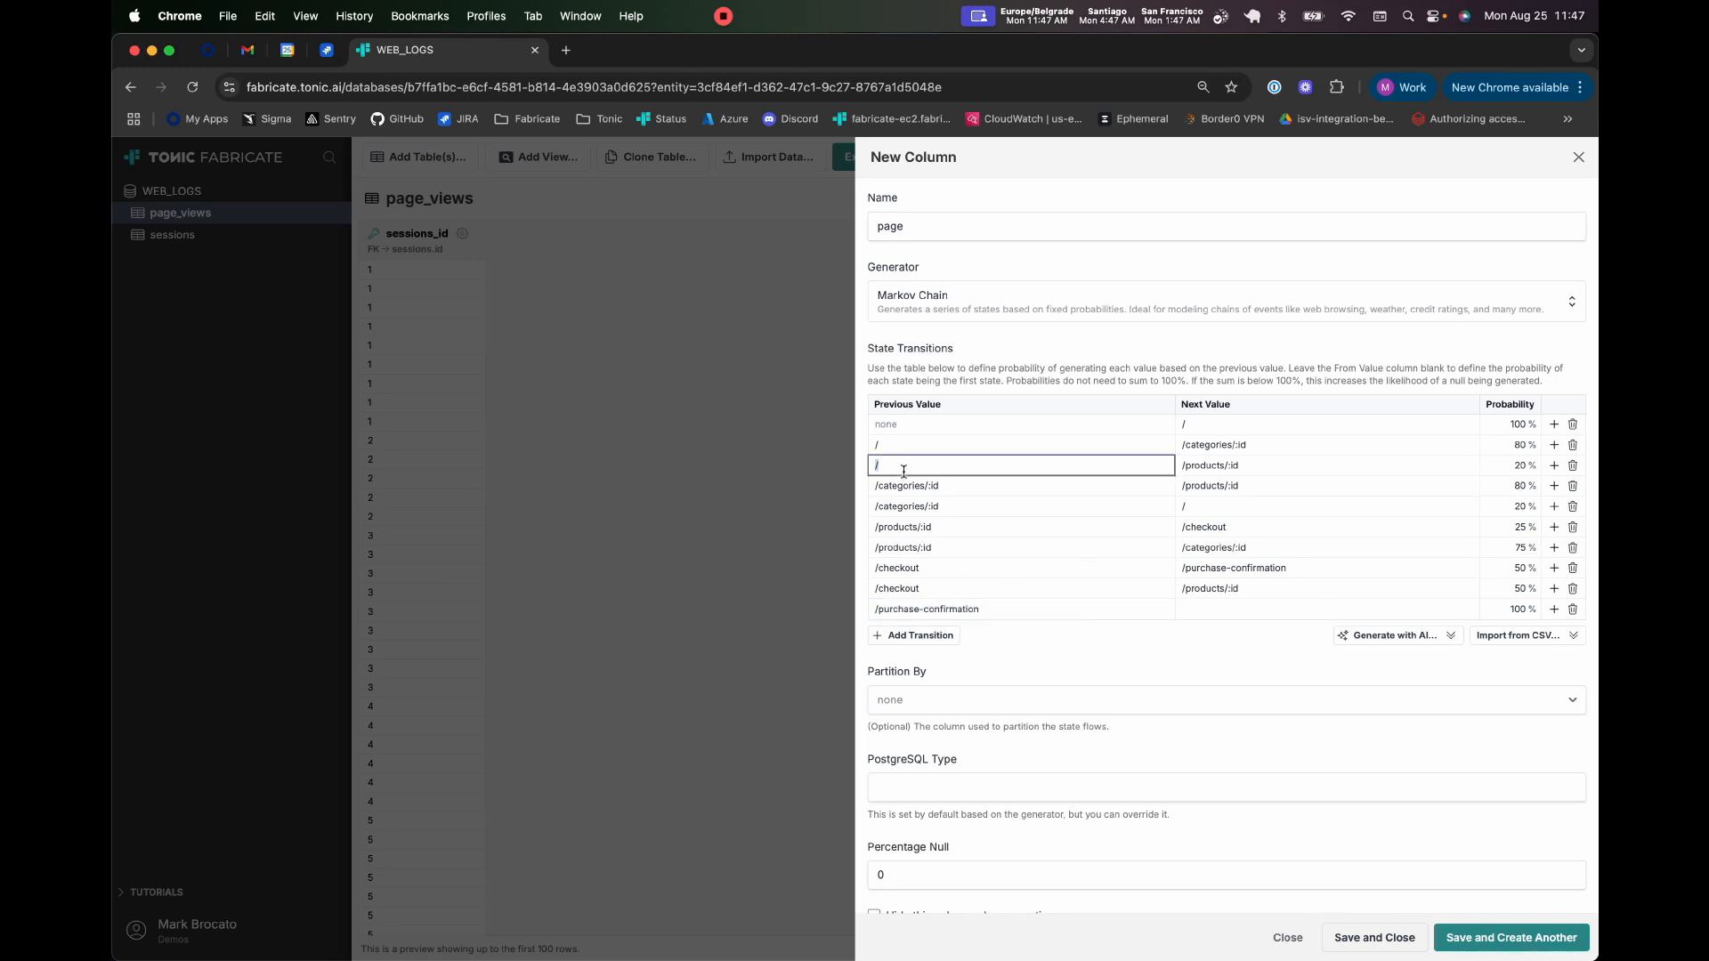
{"action": "left_click", "coordinate": [1299, 609]}
{"action": "type", "text": "/"}
{"action": "left_click", "coordinate": [1518, 608]}
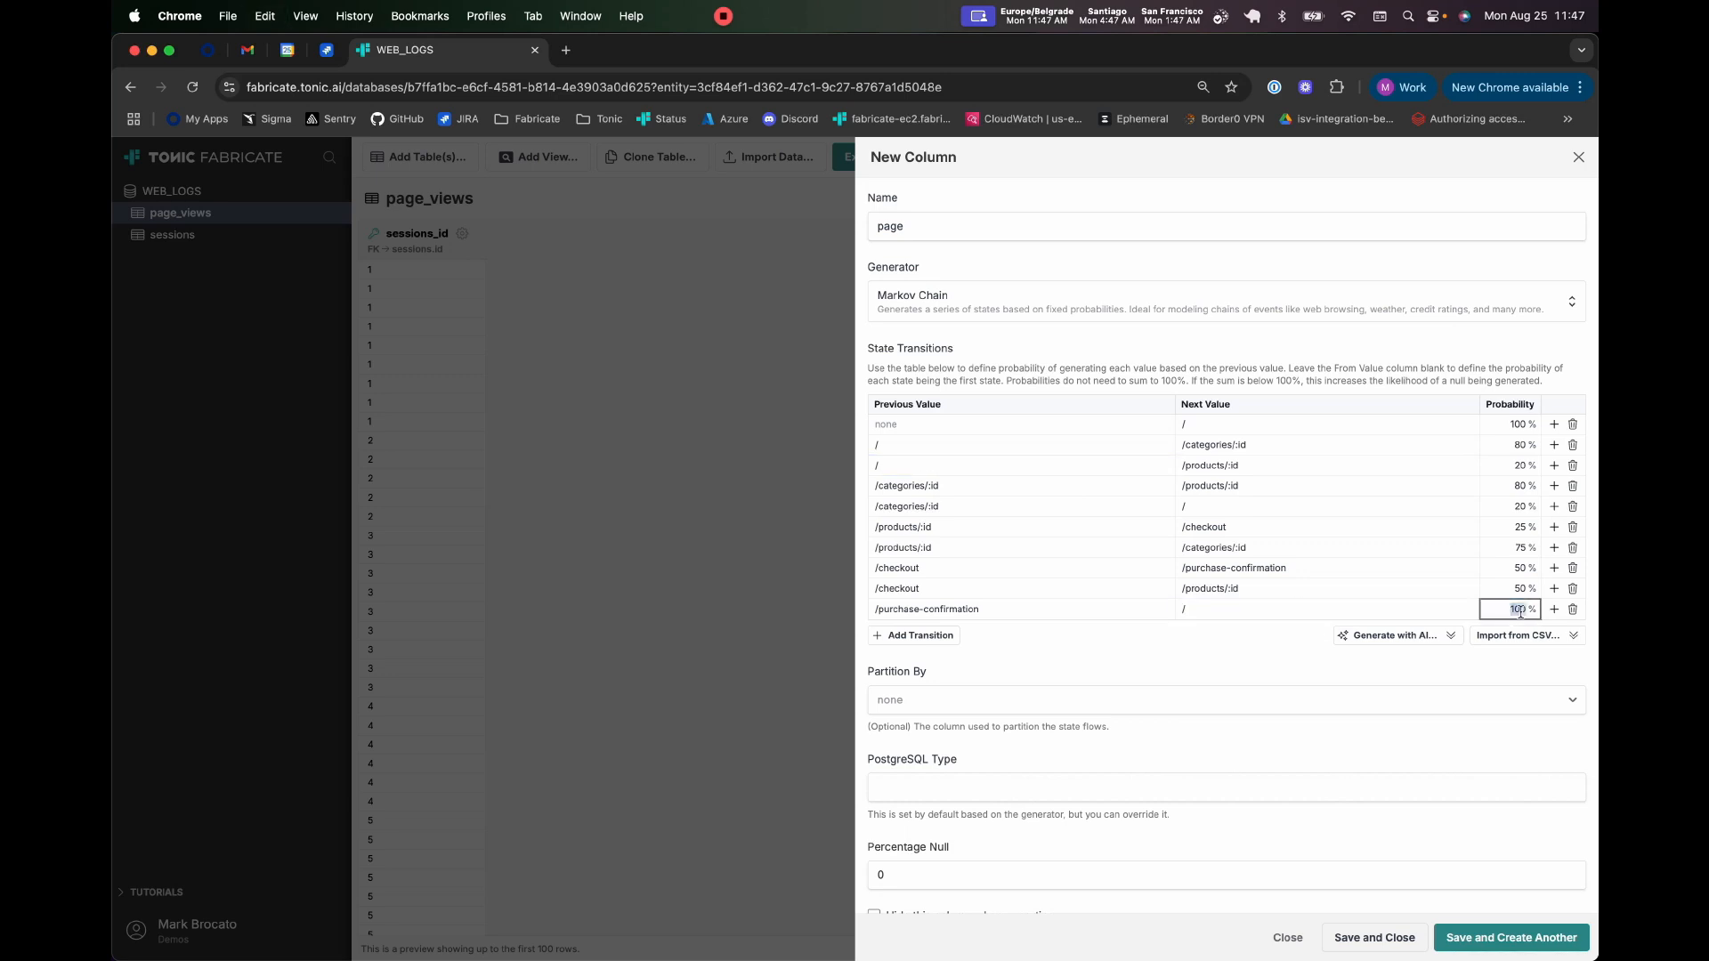
{"action": "type", "text": "25"}
{"action": "left_click", "coordinate": [1154, 654]}
- Partition the page column's state flows by sessions_id, then save the column and close its form
{"action": "left_click", "coordinate": [972, 704]}
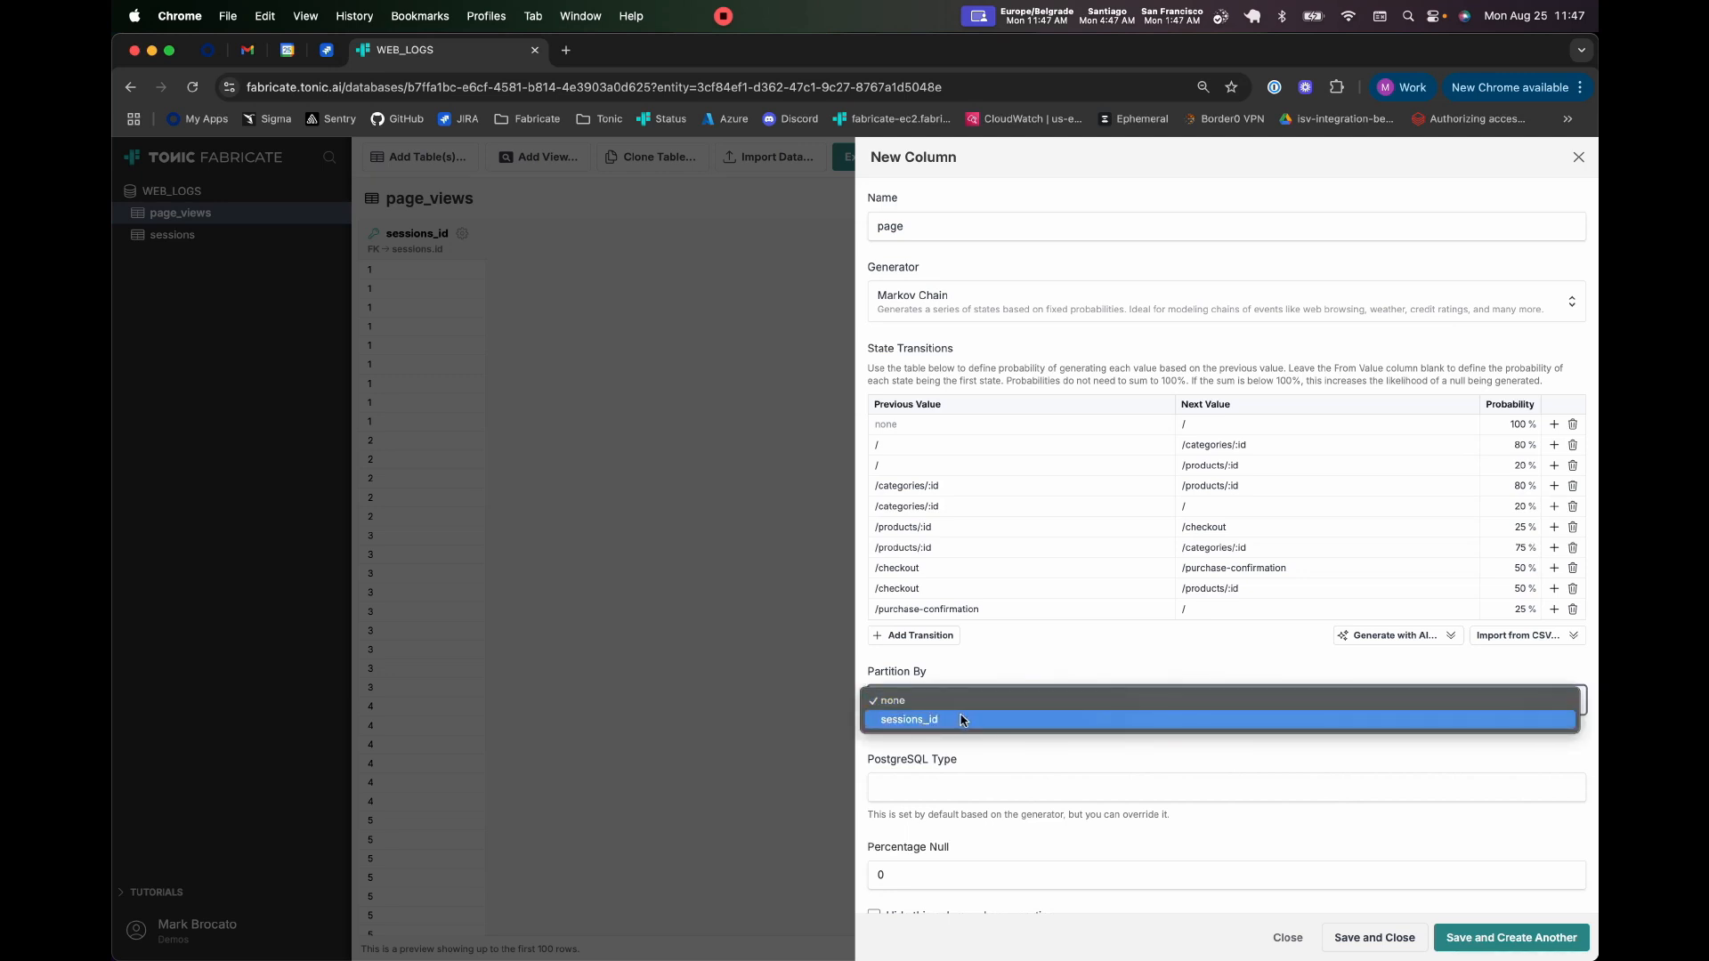
{"action": "left_click", "coordinate": [961, 720]}
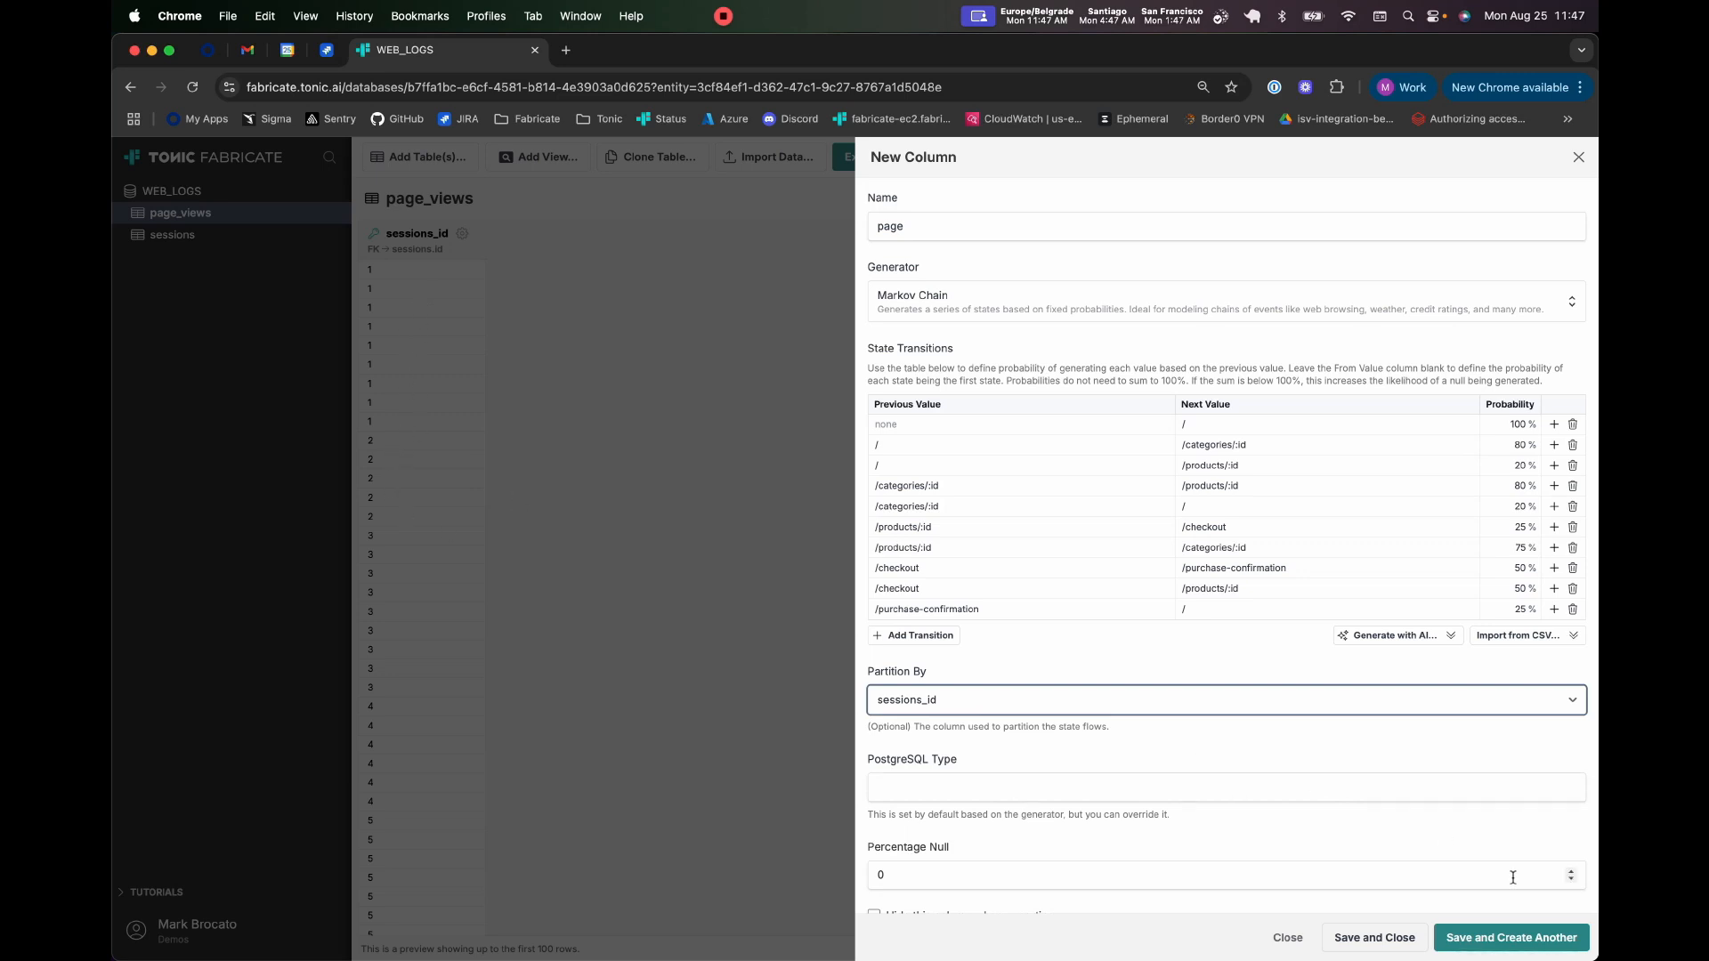
{"action": "left_click", "coordinate": [1395, 937]}
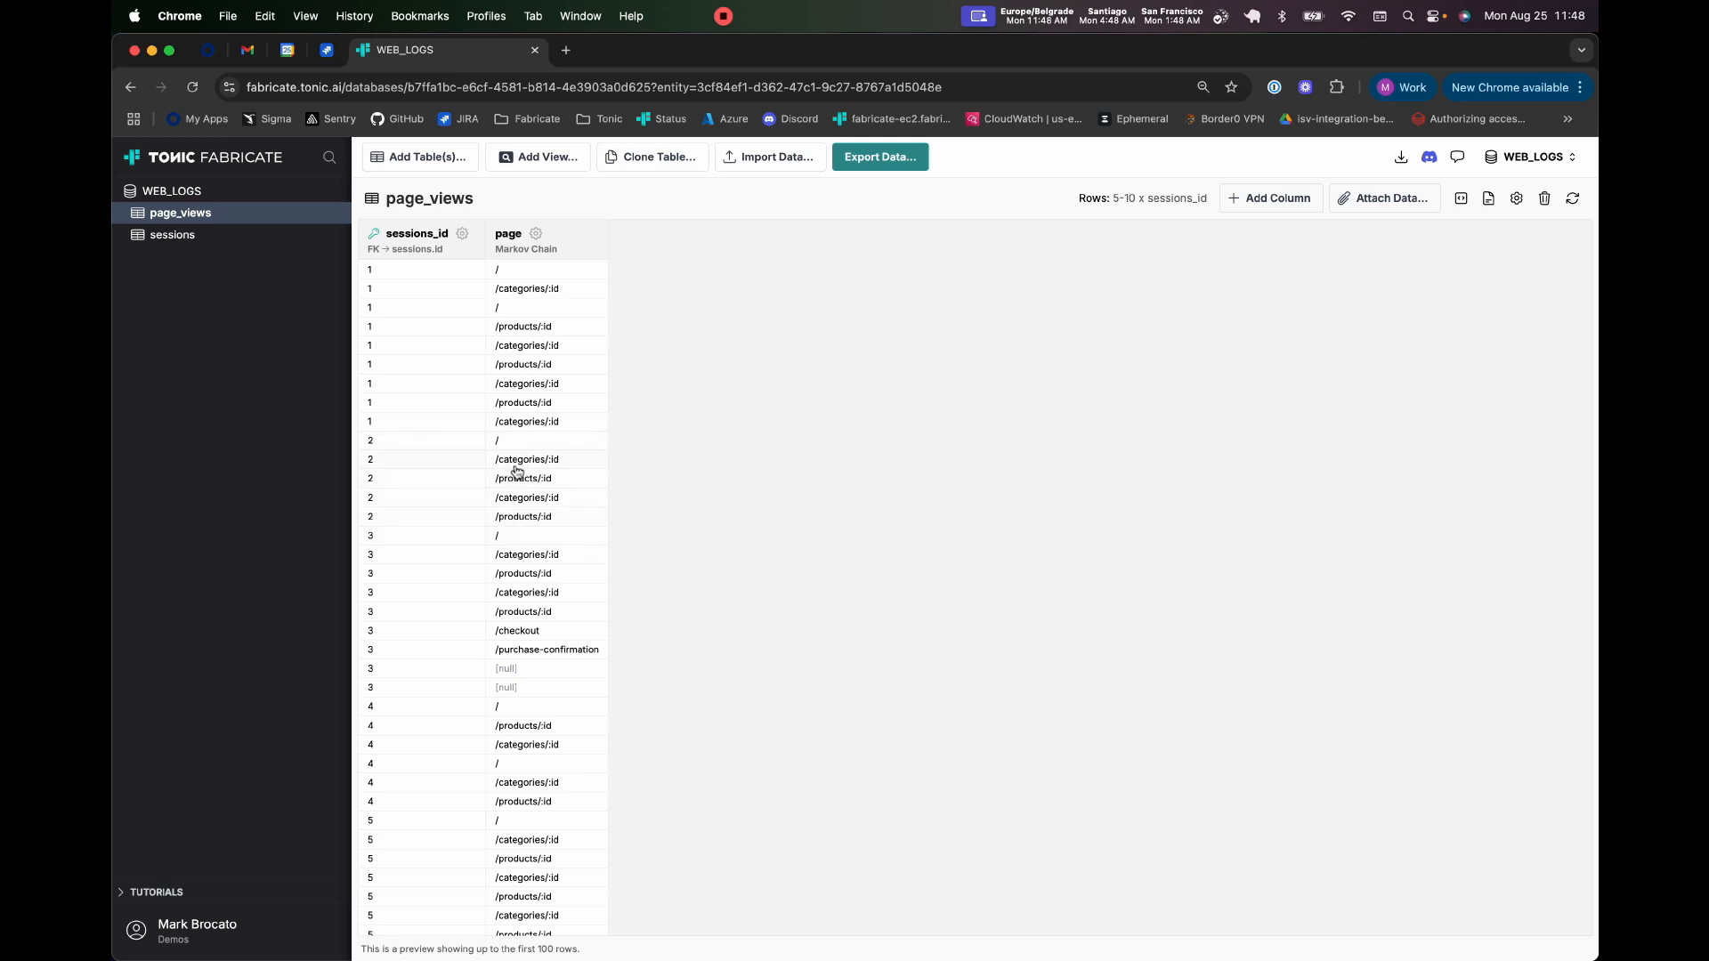
- Set the sessions_id column's cardinality distribution to "Until column is falsy..." based on the page column, and apply the changes
{"action": "scroll", "coordinate": [517, 534], "scroll_direction": "down", "scroll_amount": 2}
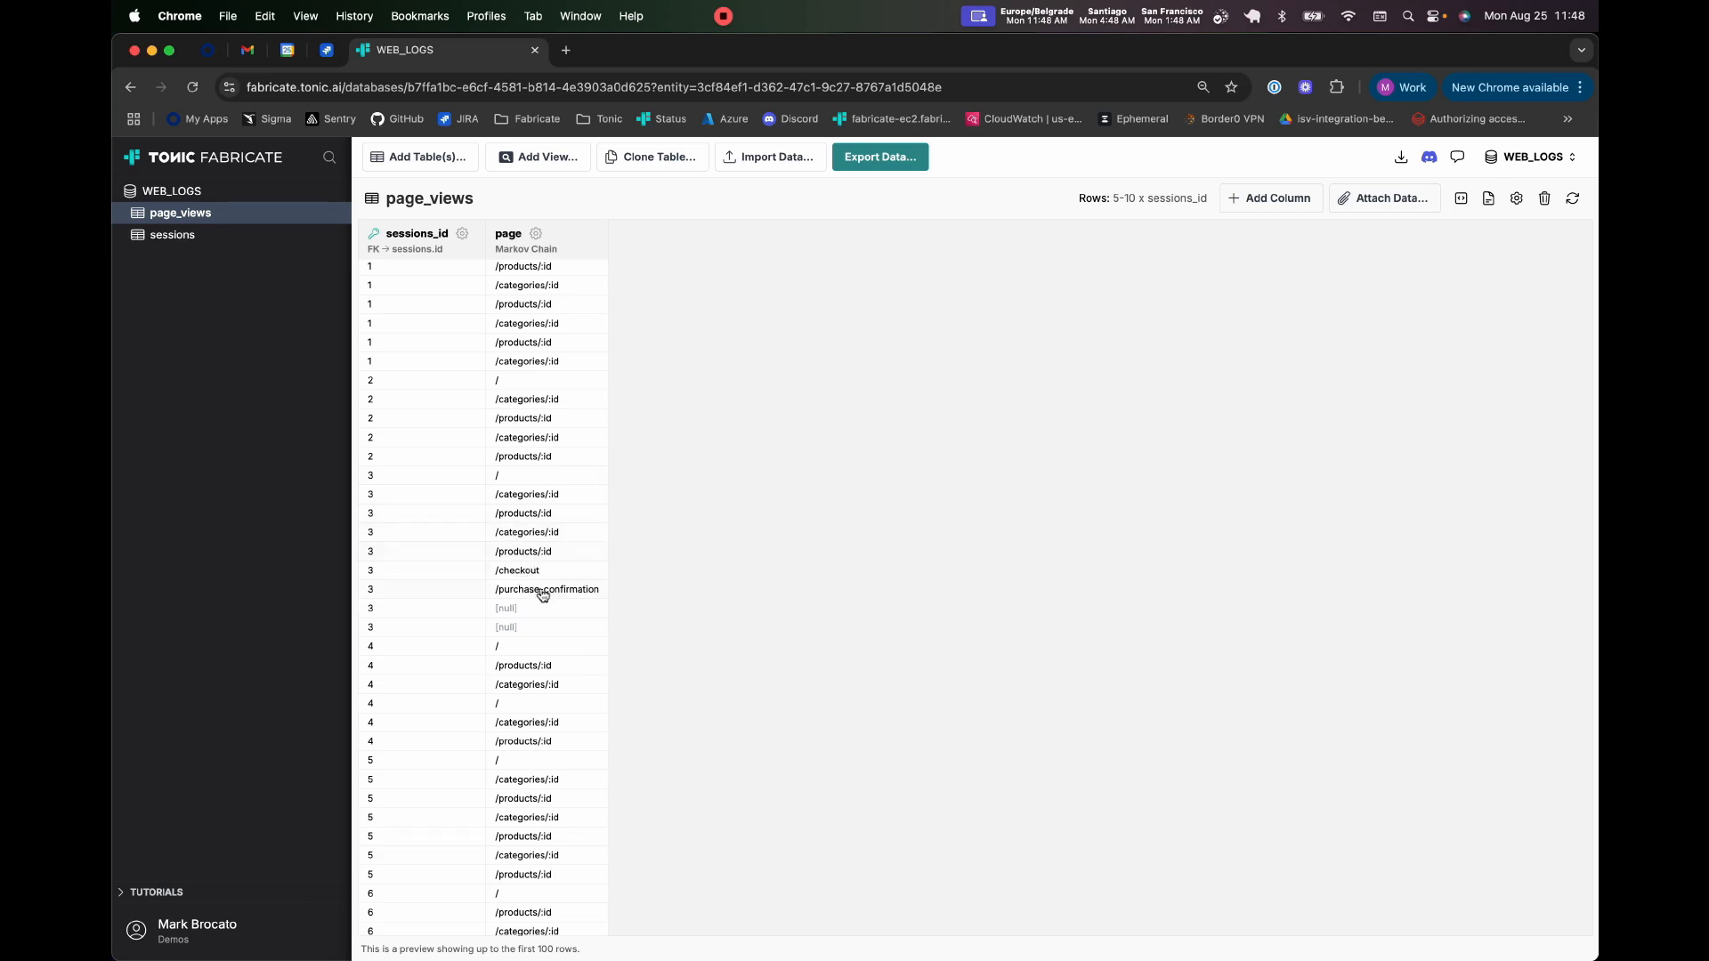
{"action": "scroll", "coordinate": [539, 592], "scroll_direction": "down", "scroll_amount": 1}
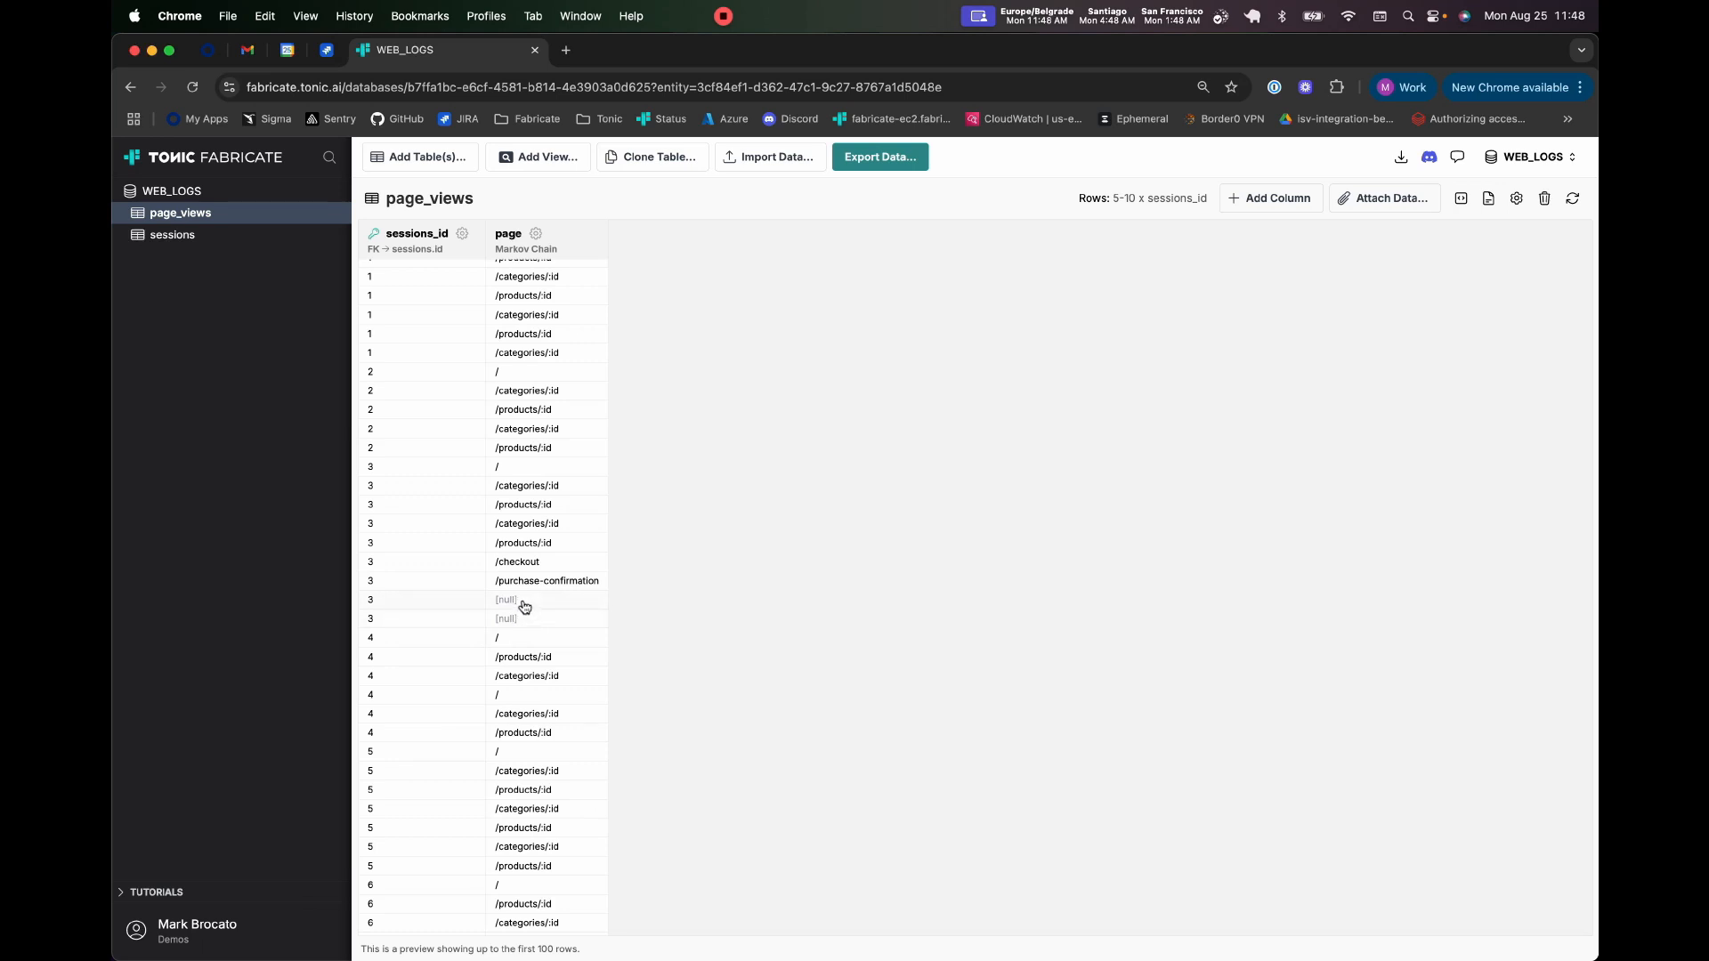
{"action": "scroll", "coordinate": [524, 606], "scroll_direction": "up", "scroll_amount": 3}
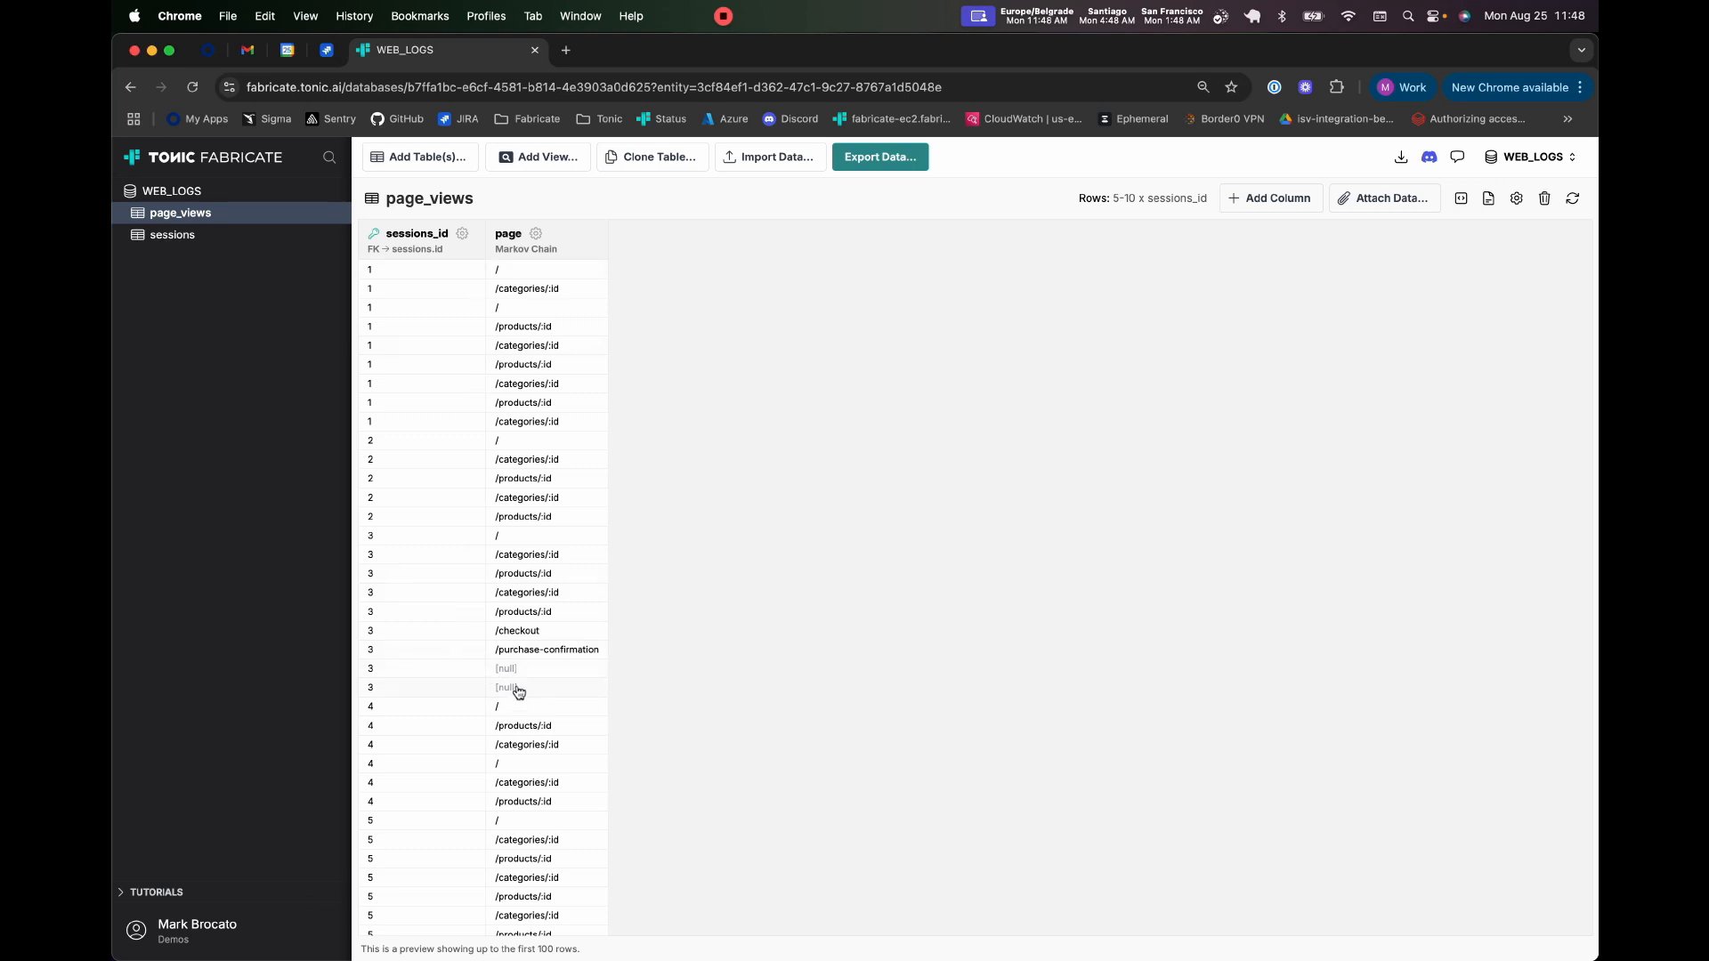
{"action": "left_click", "coordinate": [462, 235]}
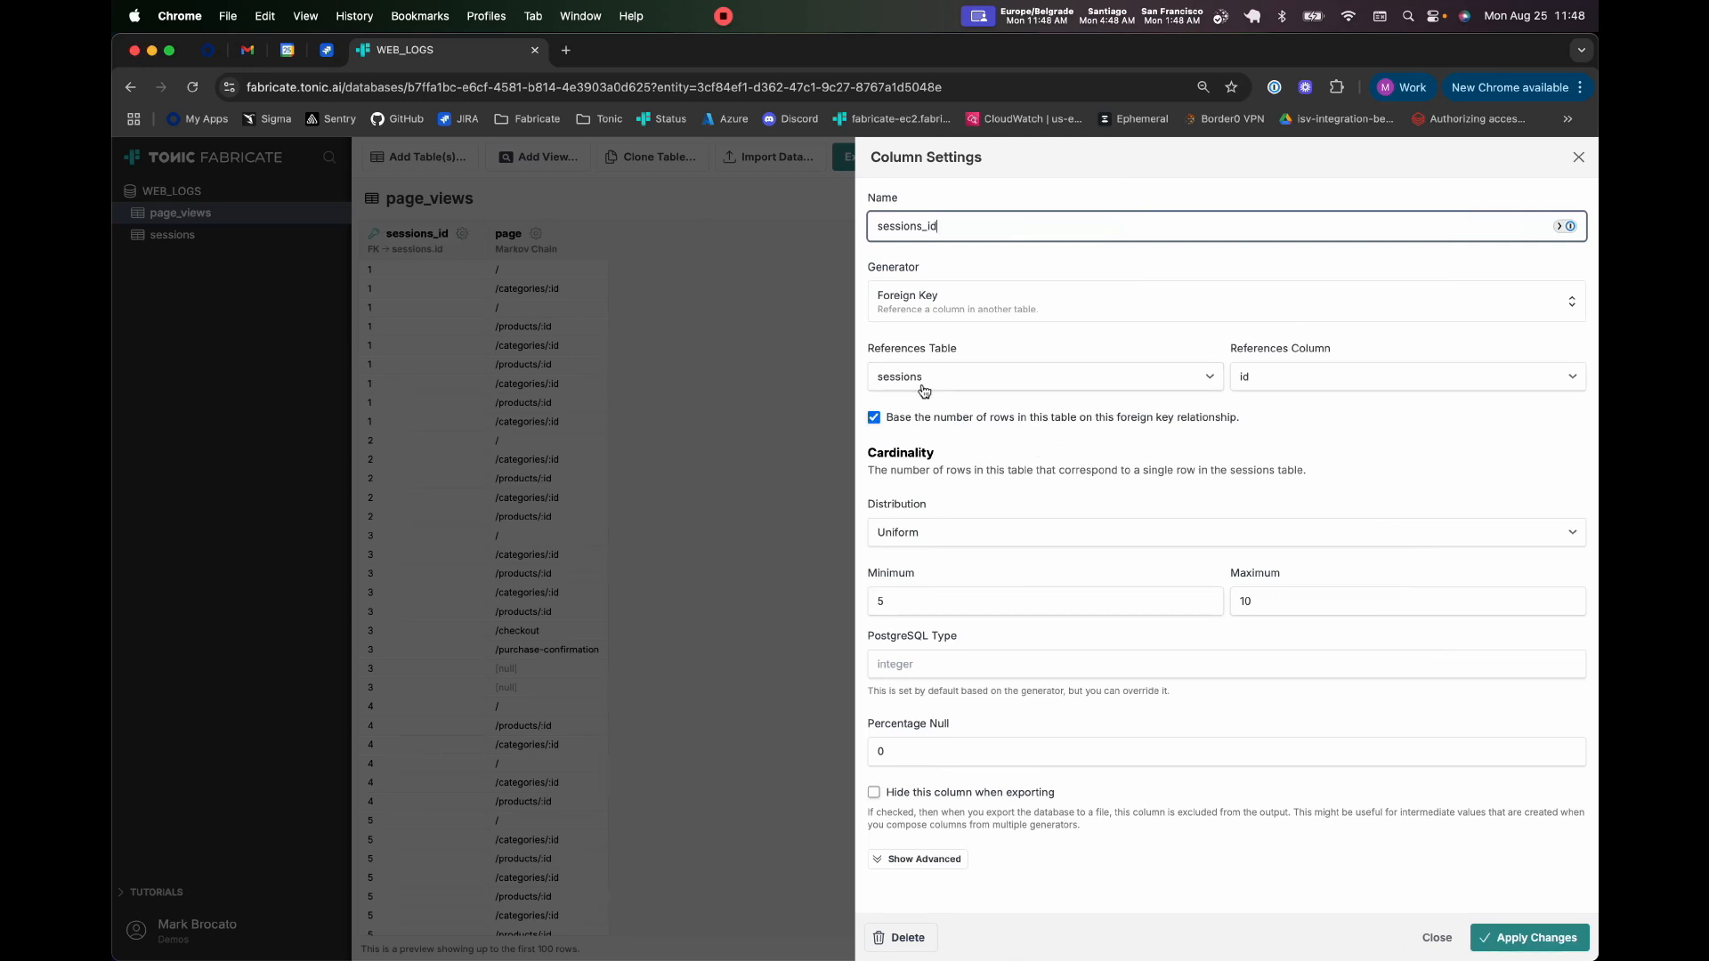
{"action": "left_click", "coordinate": [940, 534]}
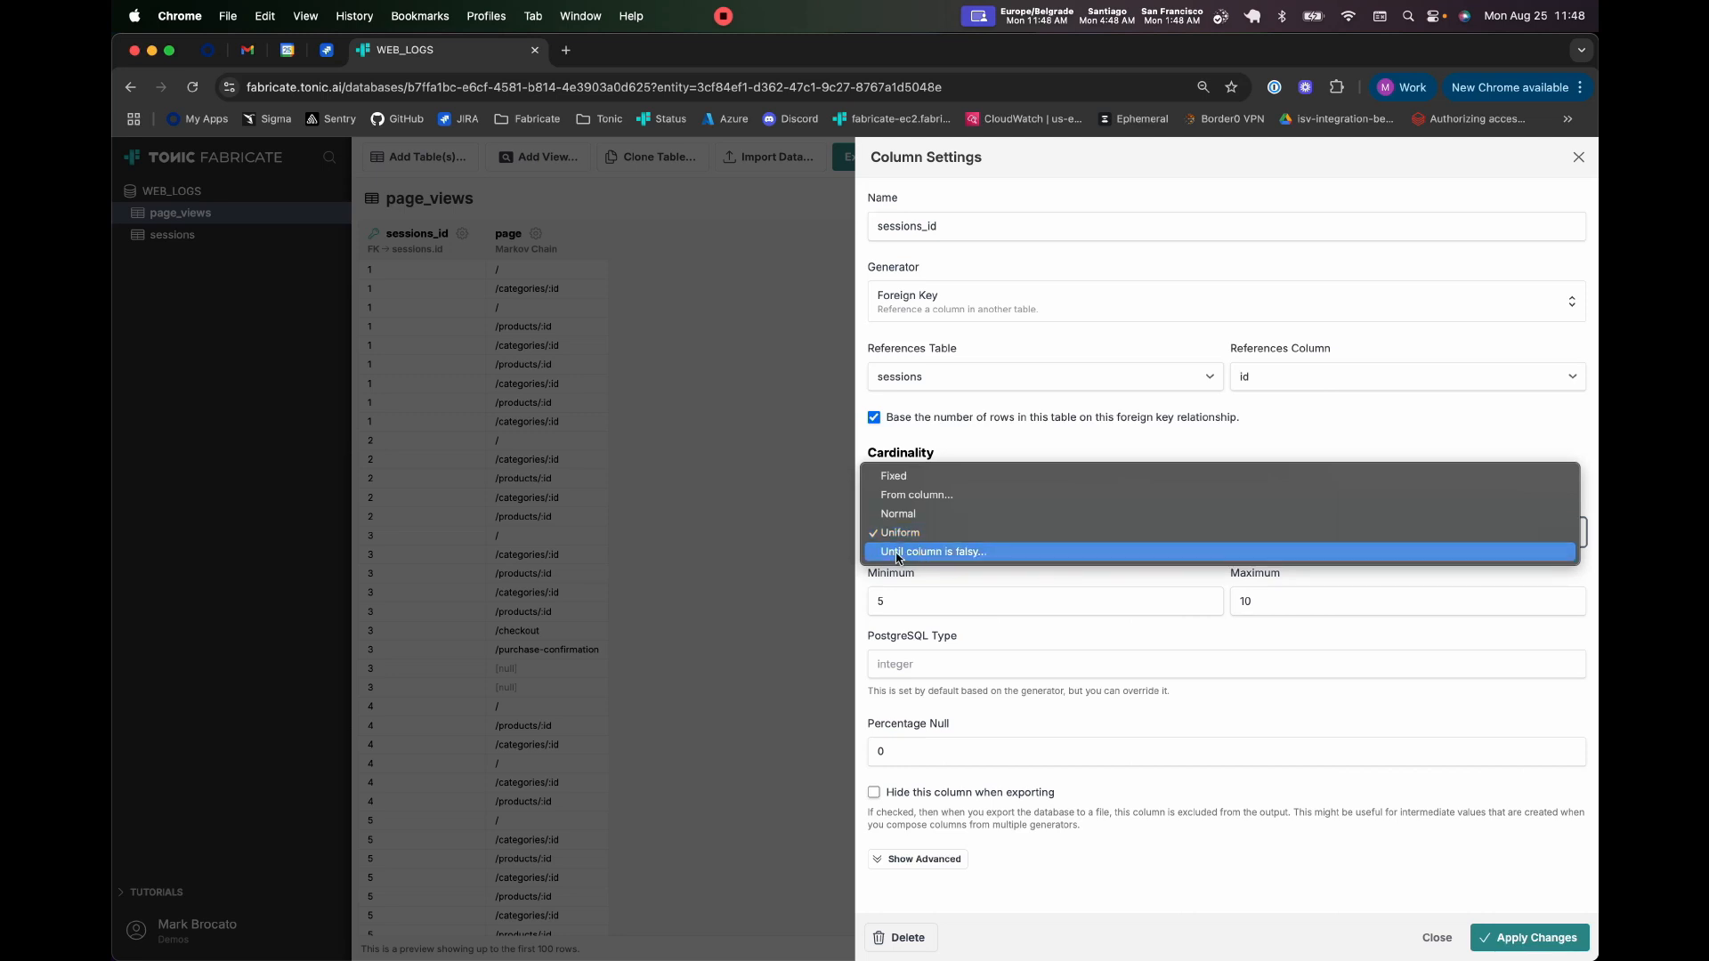
{"action": "left_click", "coordinate": [938, 553]}
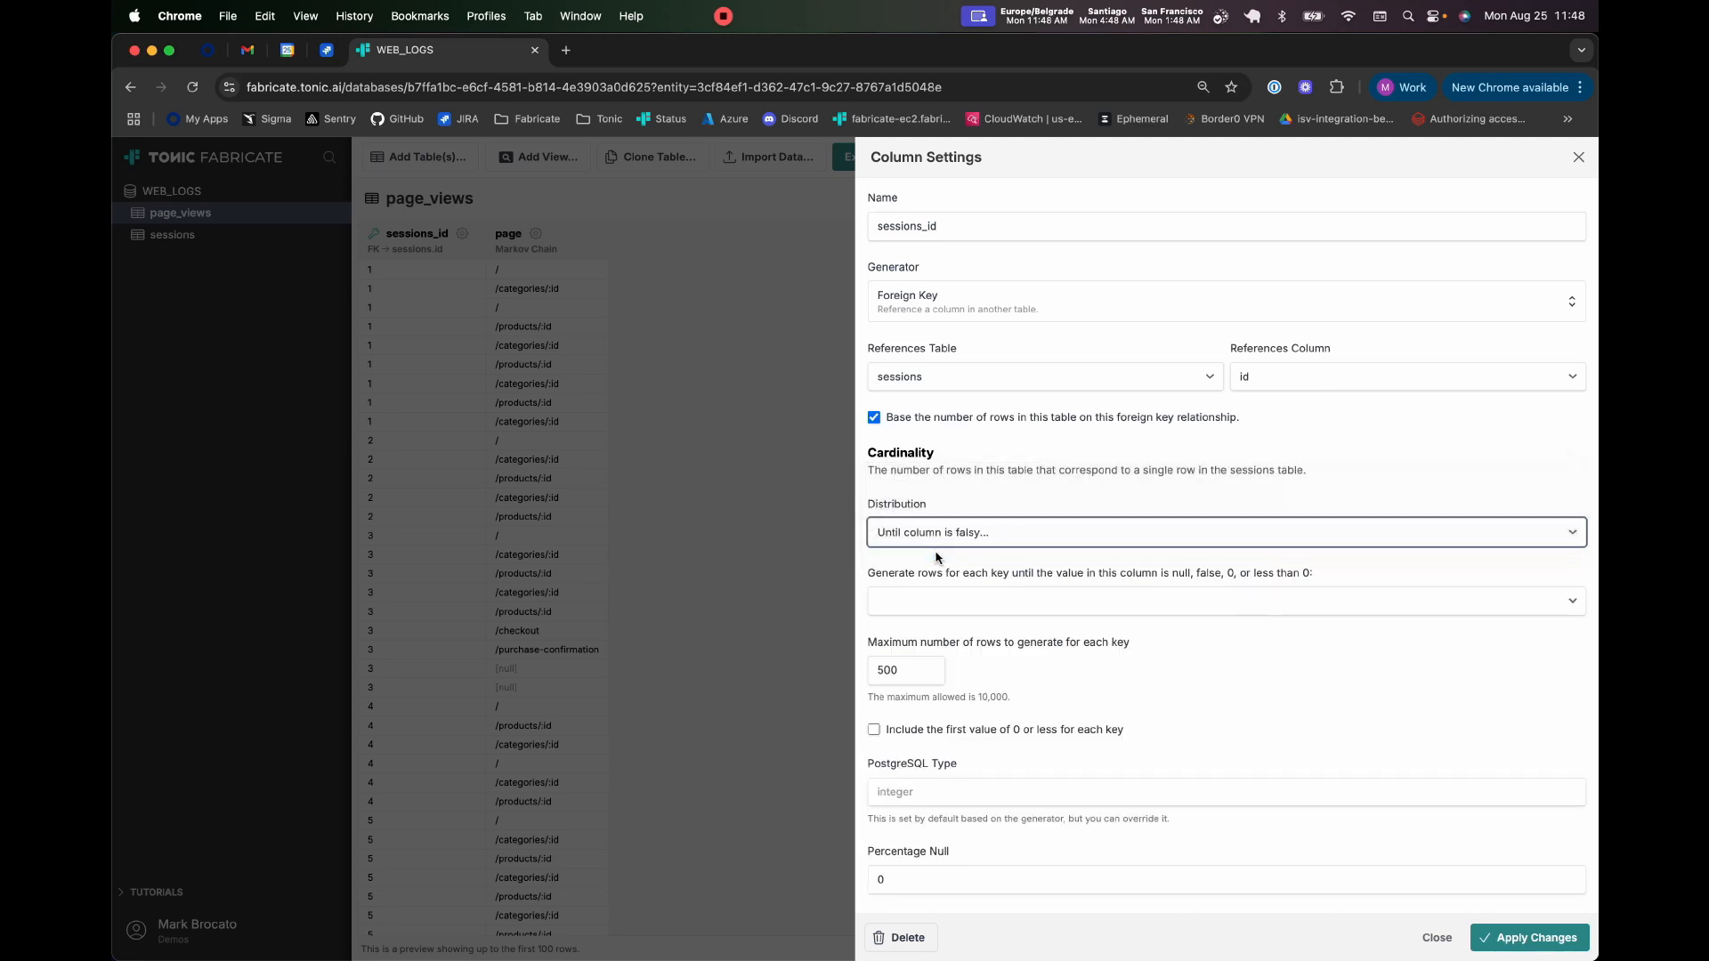
{"action": "left_click", "coordinate": [928, 601]}
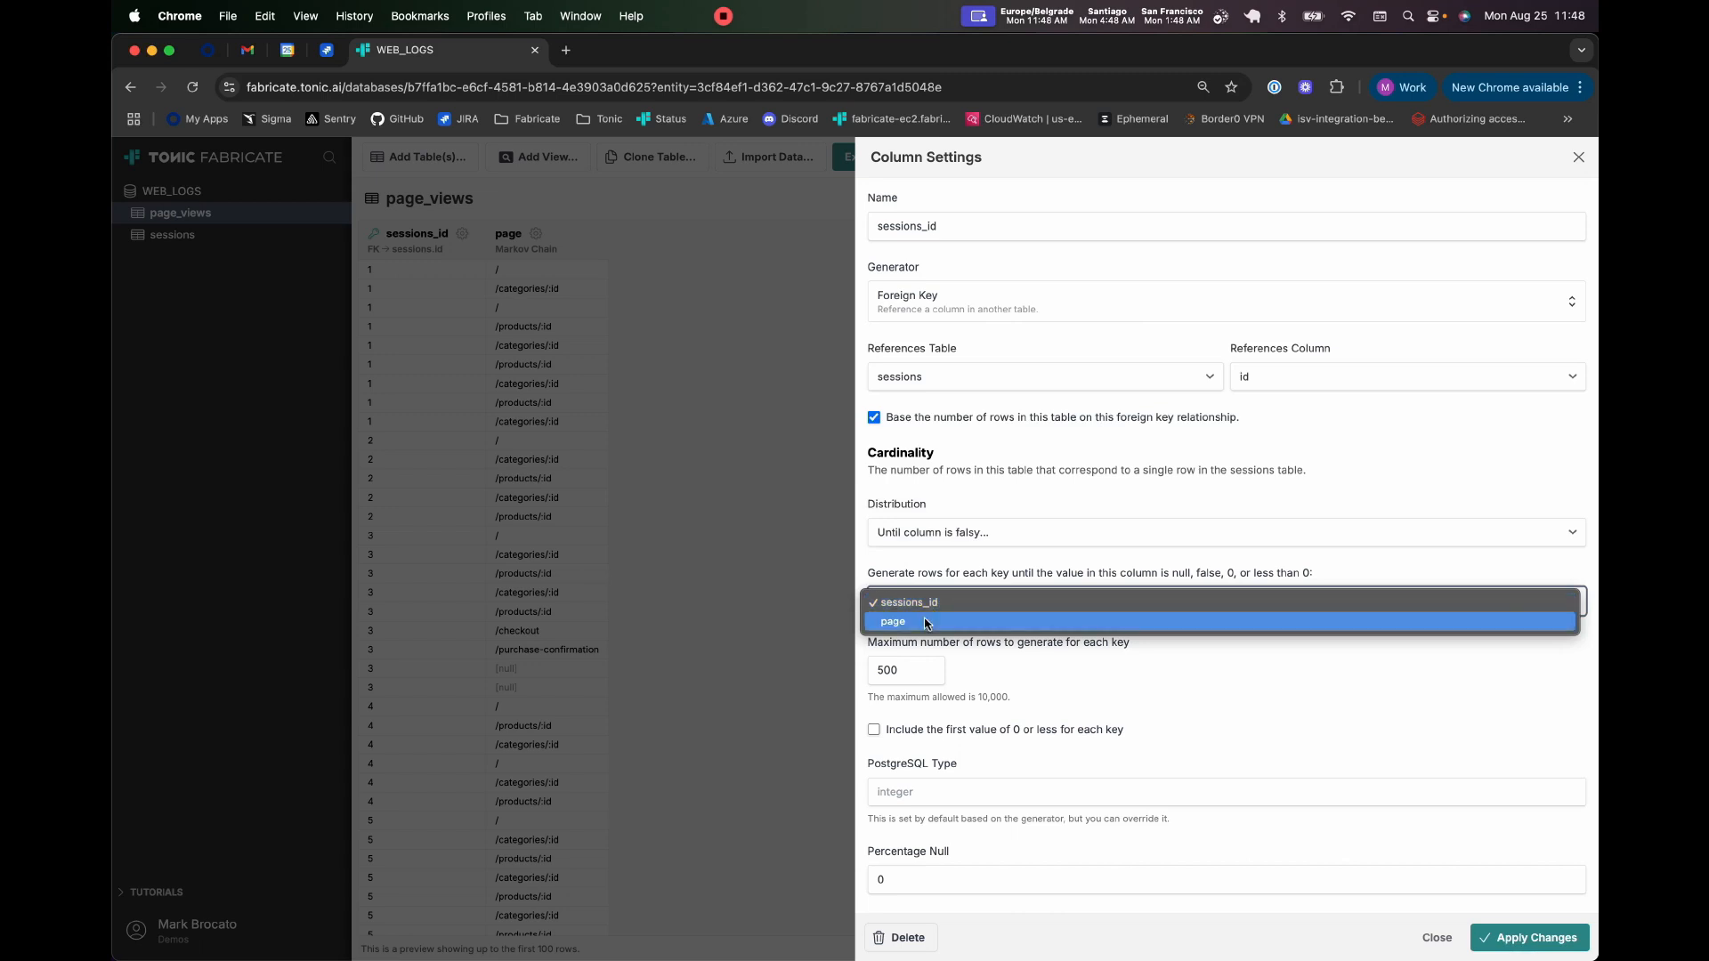
{"action": "left_click", "coordinate": [926, 620]}
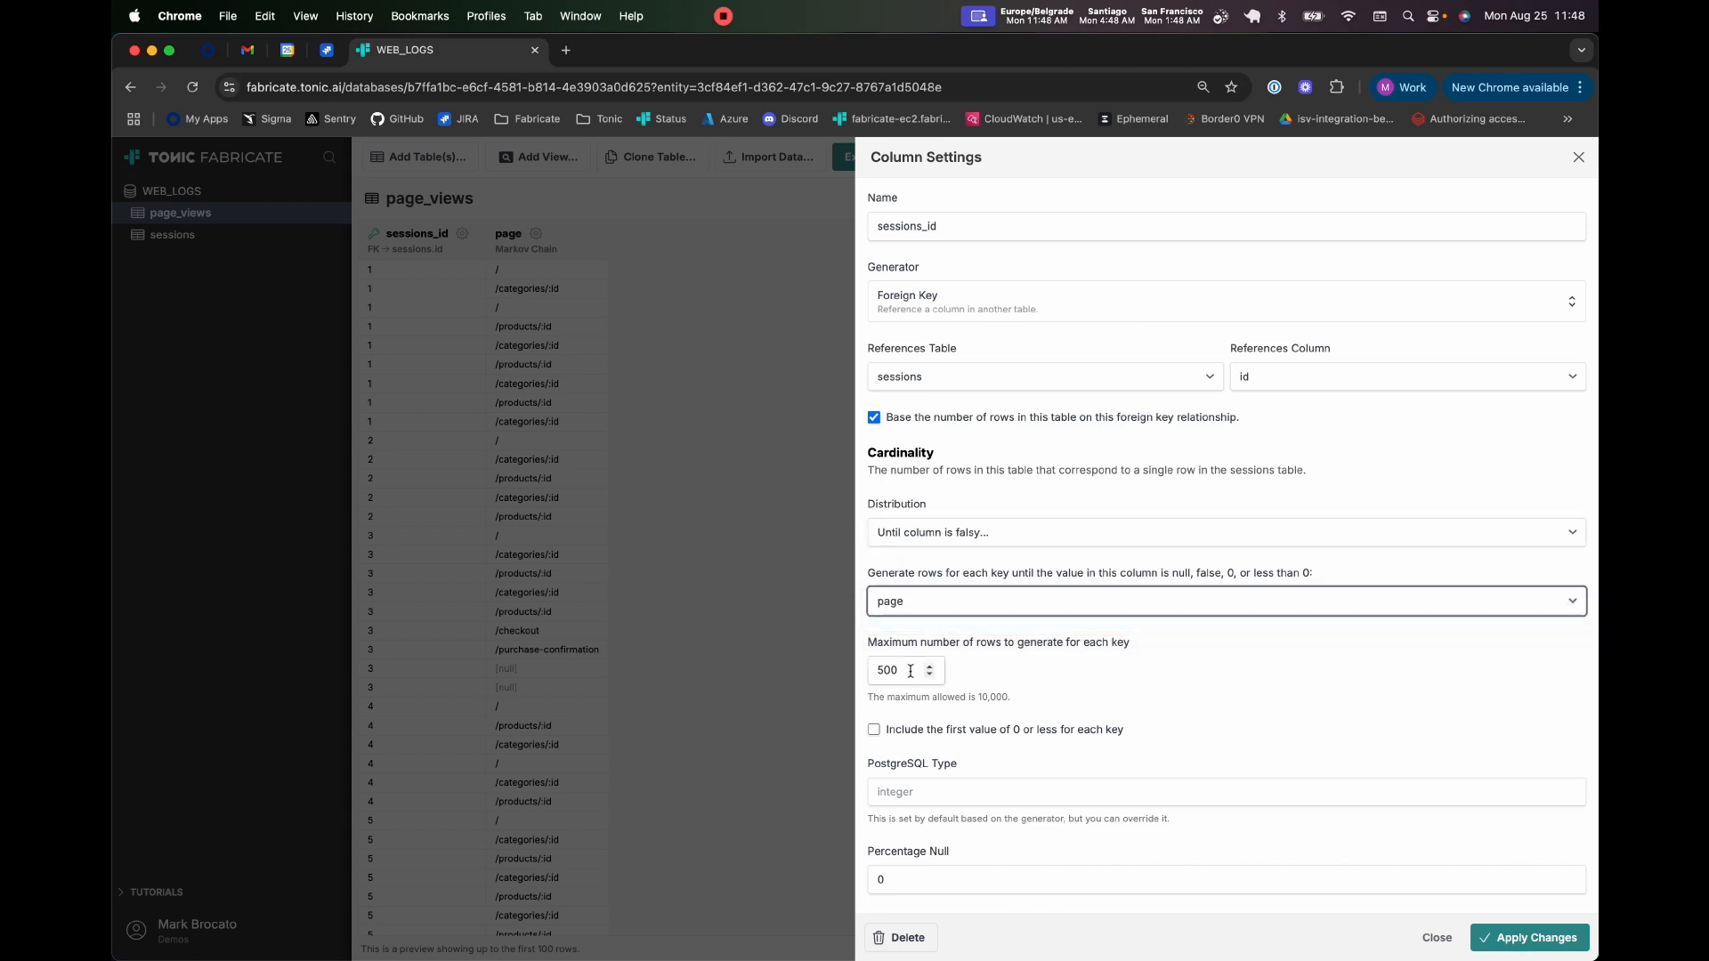
{"action": "key", "text": "Tab"}
{"action": "left_click", "coordinate": [995, 676]}
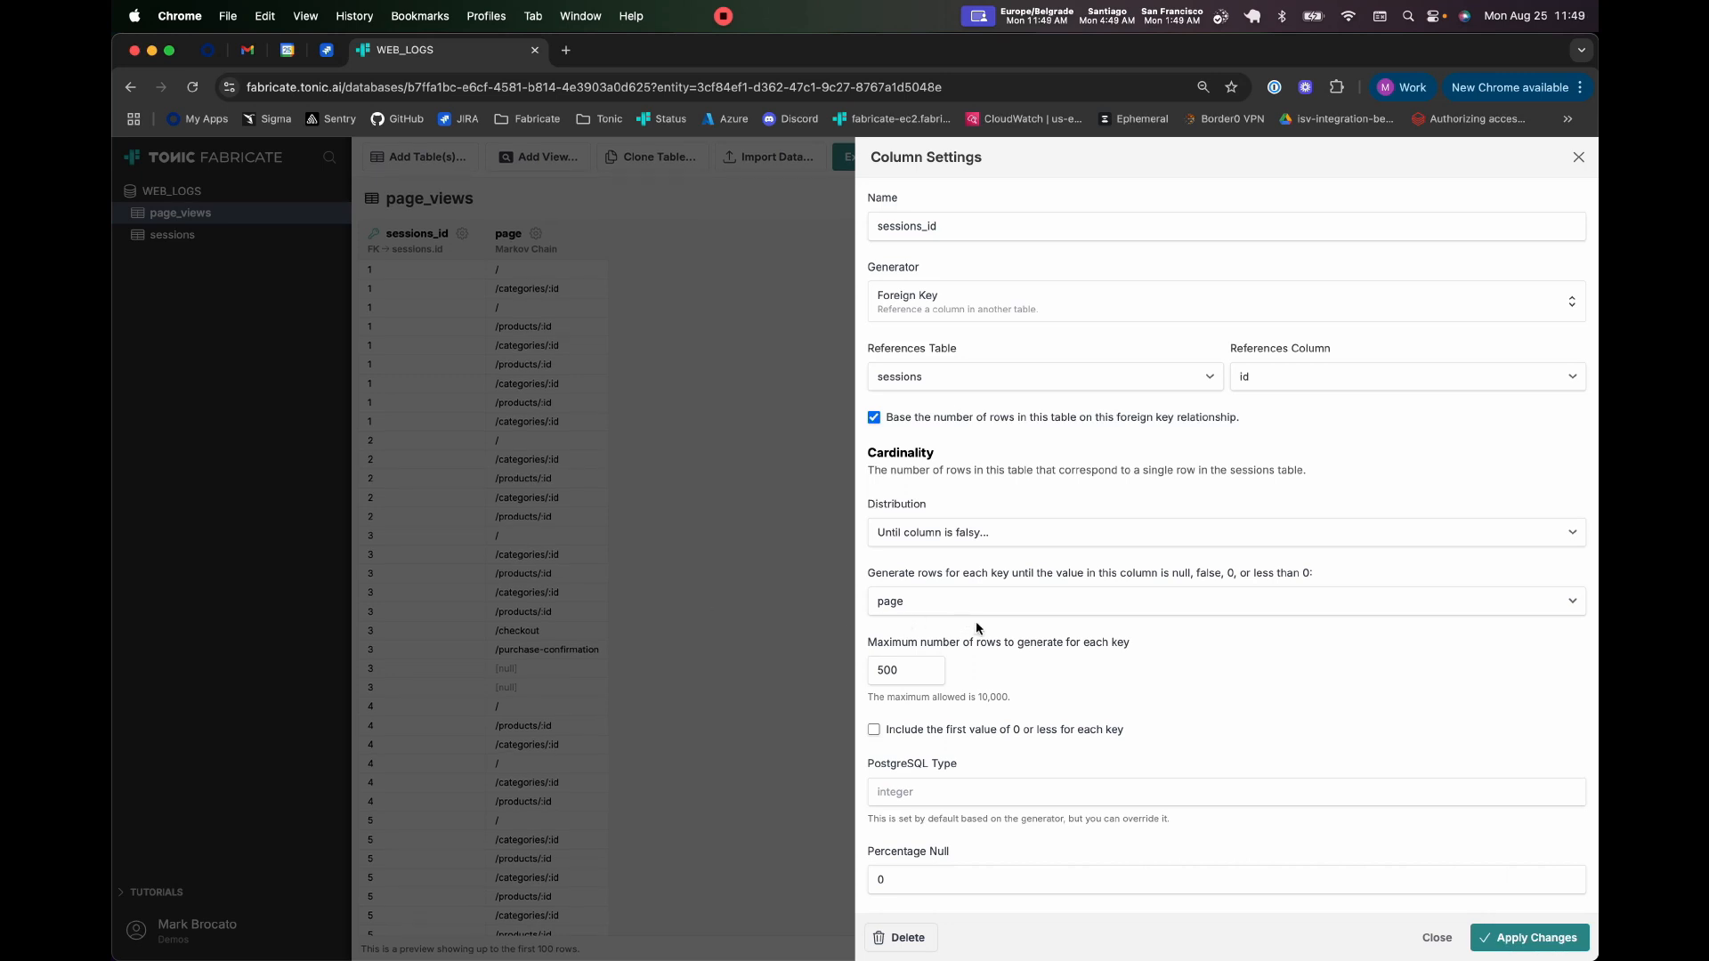
{"action": "left_click", "coordinate": [1516, 941]}
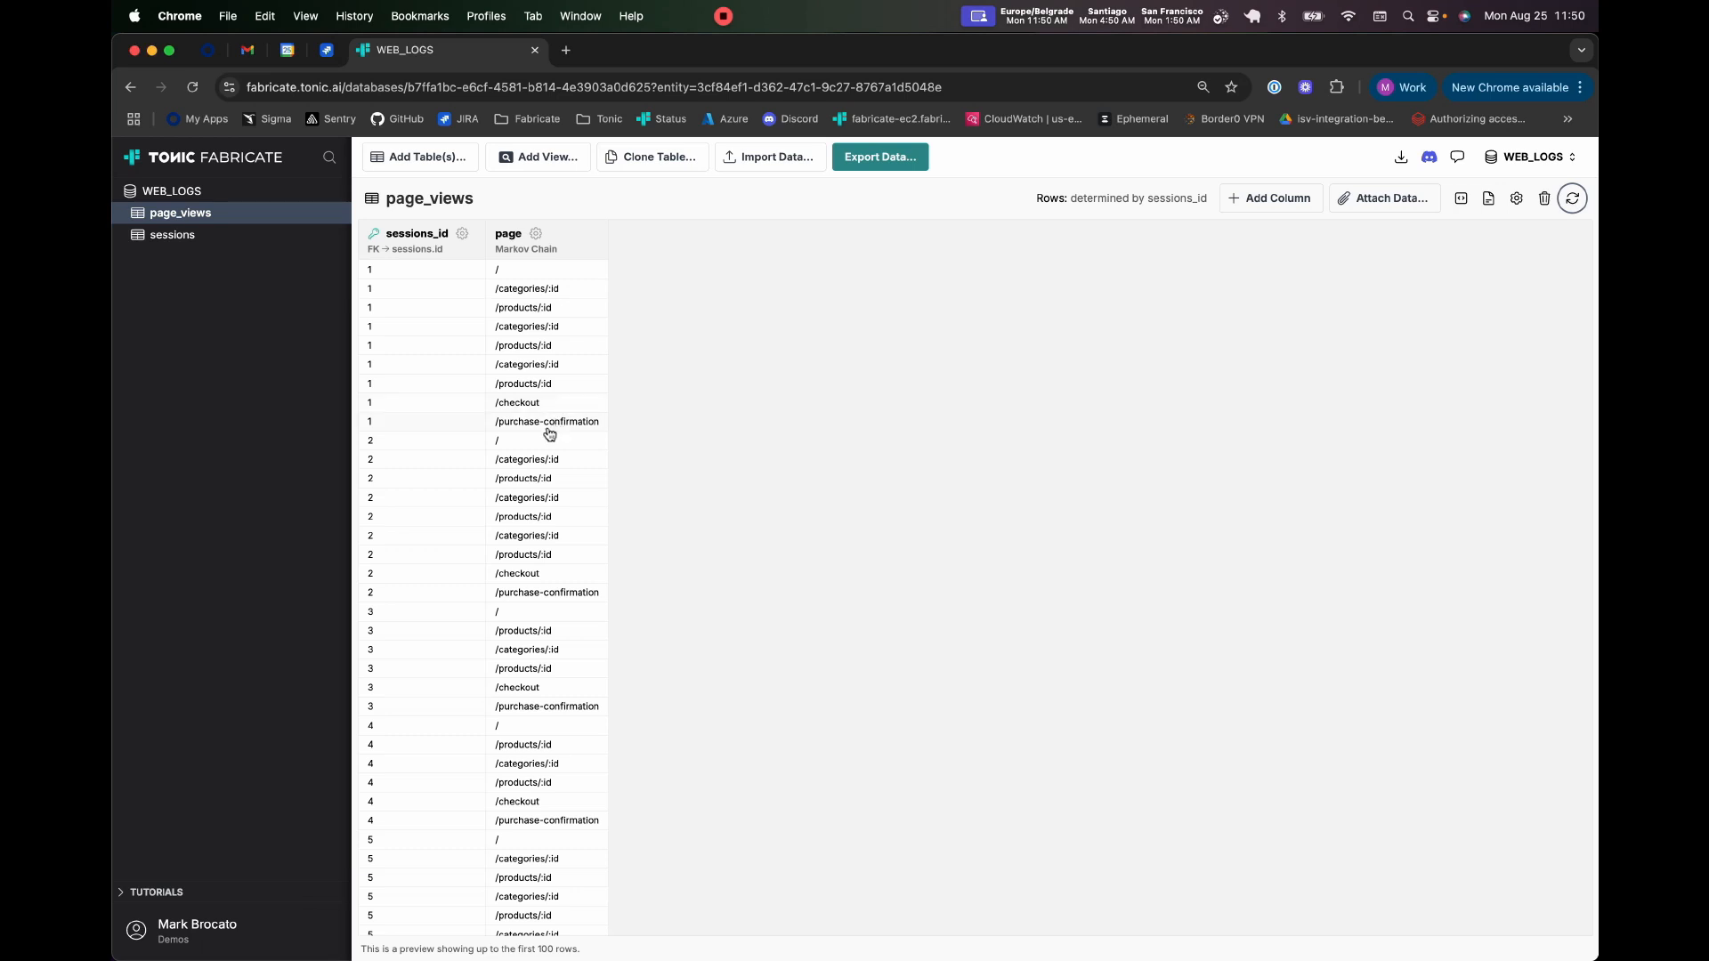
- In the page column's state transitions, set "/" to "/categories/:id" to 60% and "/" to "/products/:id" to 10%
{"action": "scroll", "coordinate": [538, 580], "scroll_direction": "down", "scroll_amount": 1}
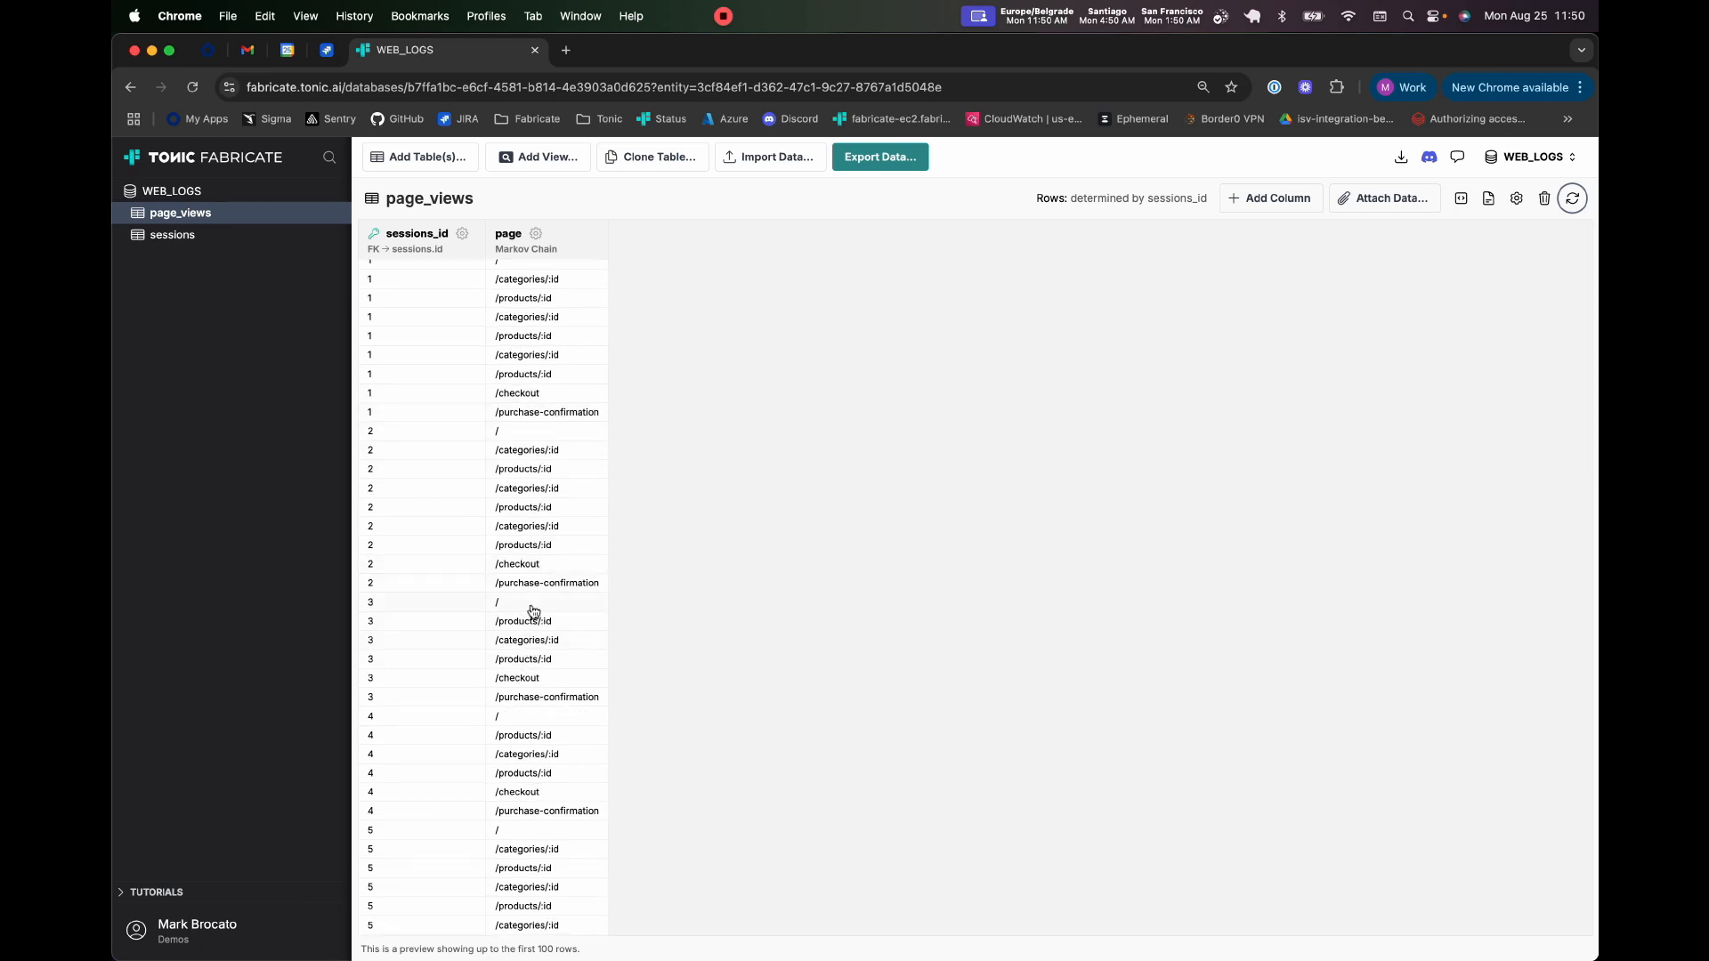
{"action": "scroll", "coordinate": [534, 614], "scroll_direction": "down", "scroll_amount": 3}
{"action": "scroll", "coordinate": [535, 611], "scroll_direction": "down", "scroll_amount": 2}
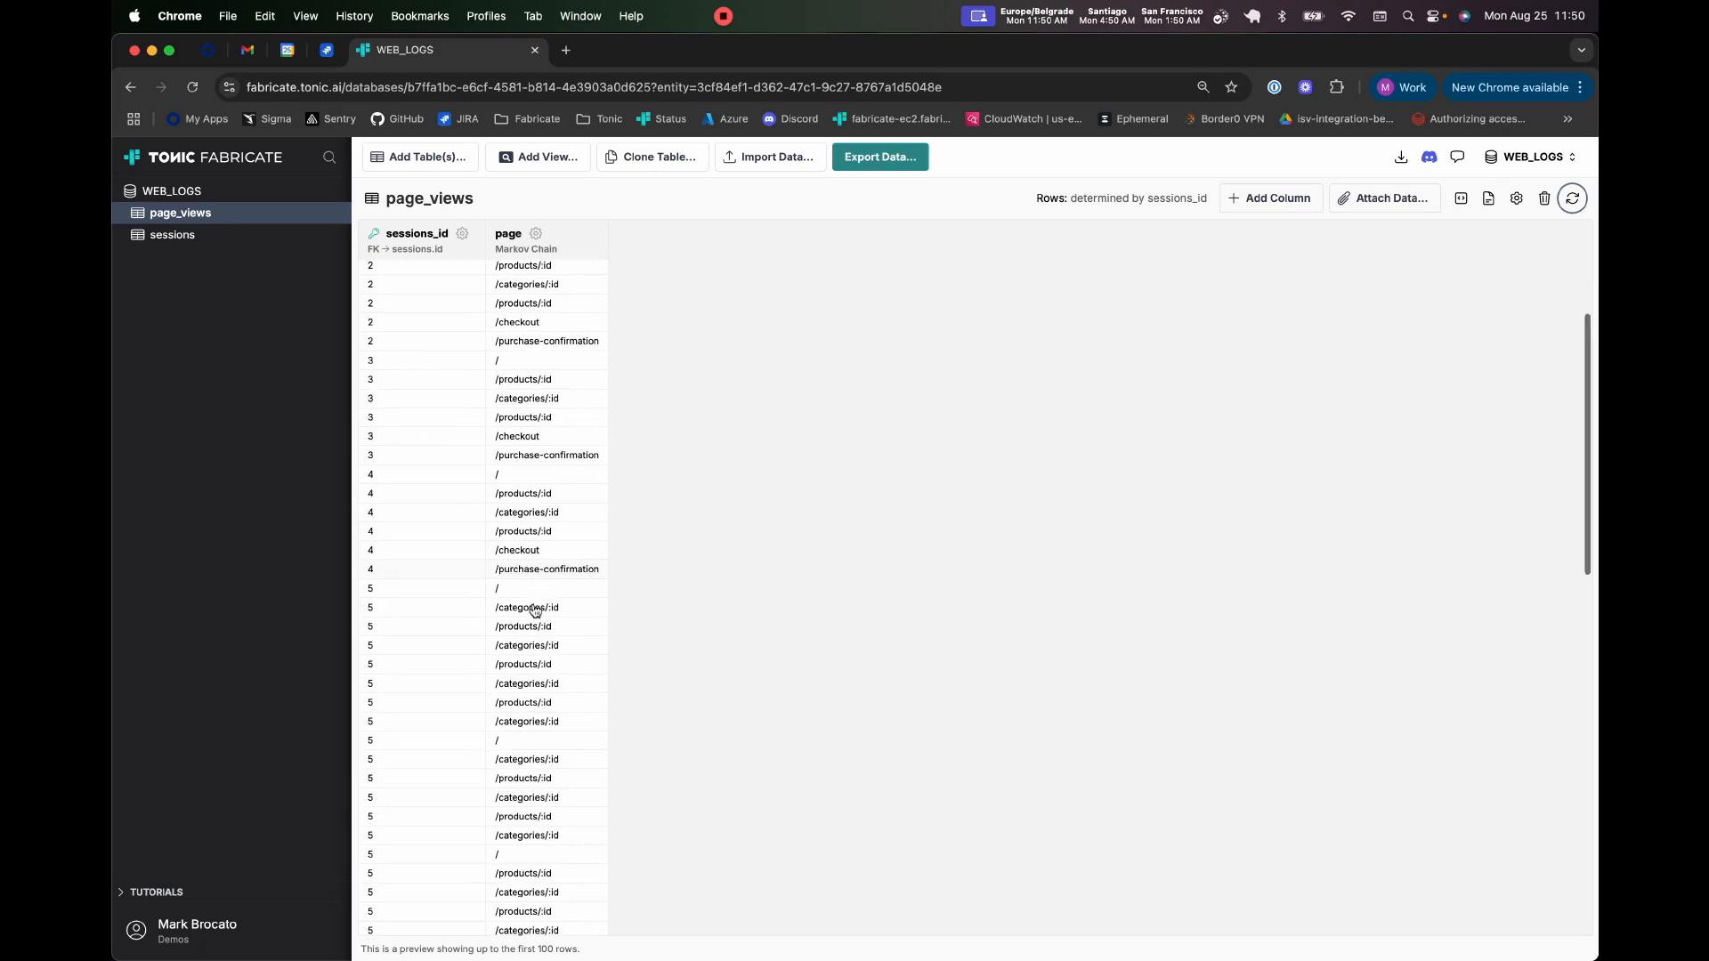
{"action": "scroll", "coordinate": [534, 610], "scroll_direction": "down", "scroll_amount": 7}
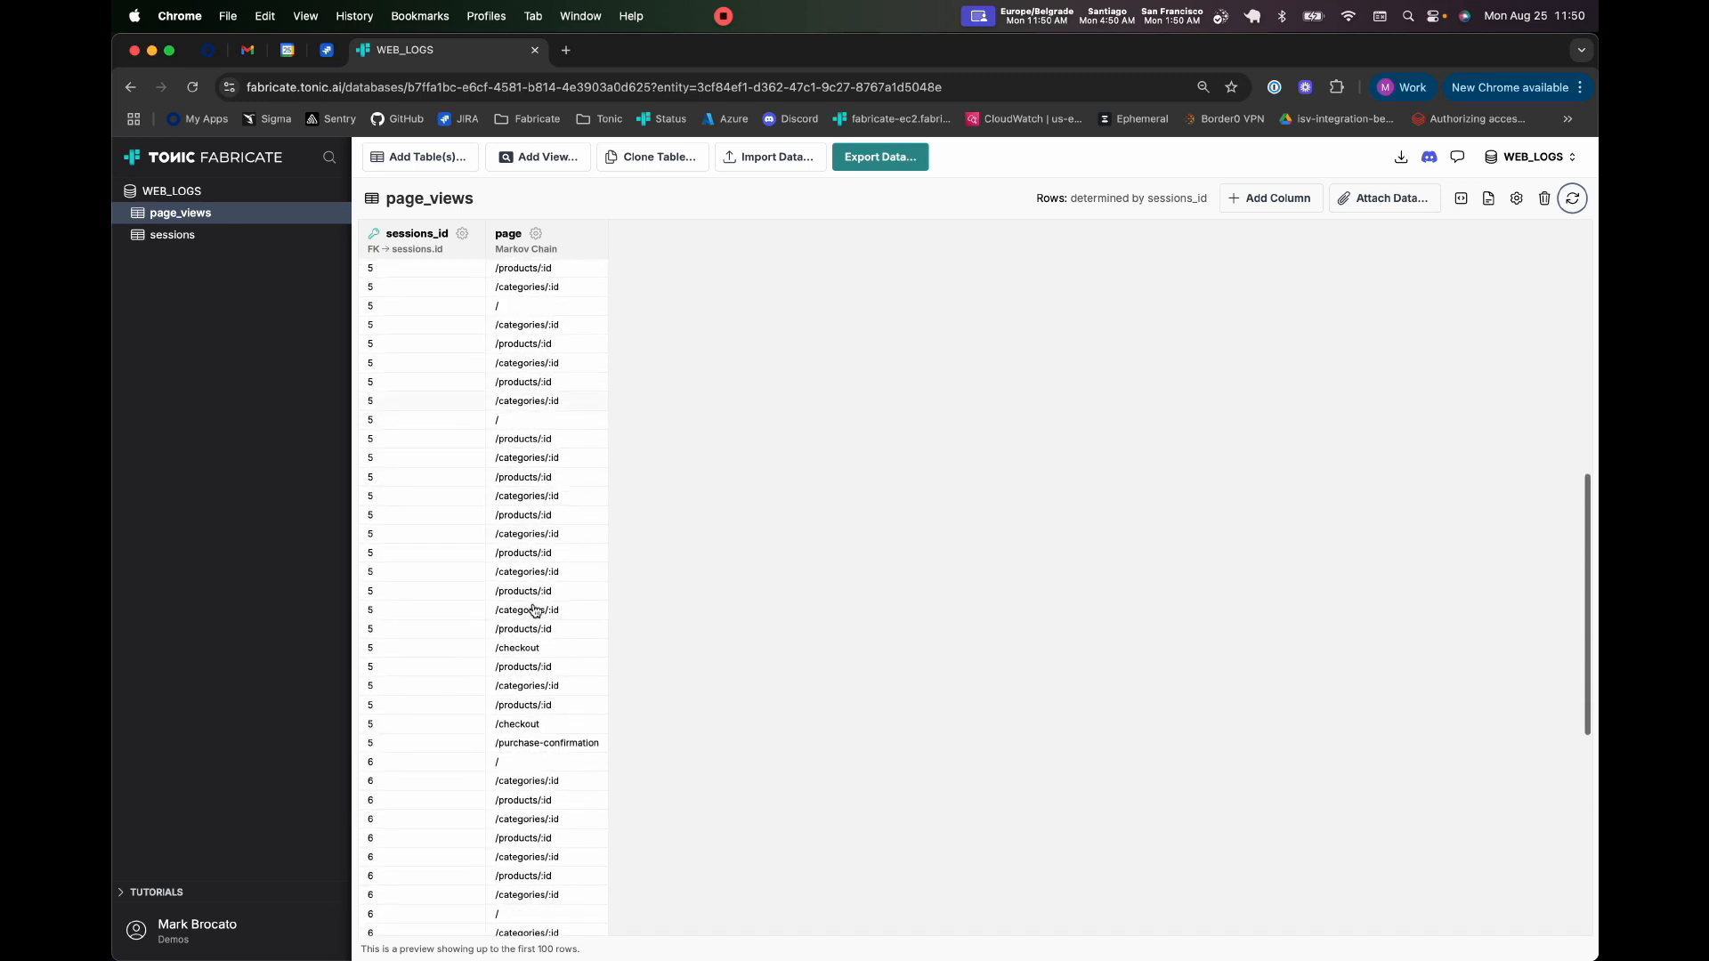
{"action": "scroll", "coordinate": [534, 610], "scroll_direction": "up", "scroll_amount": 10}
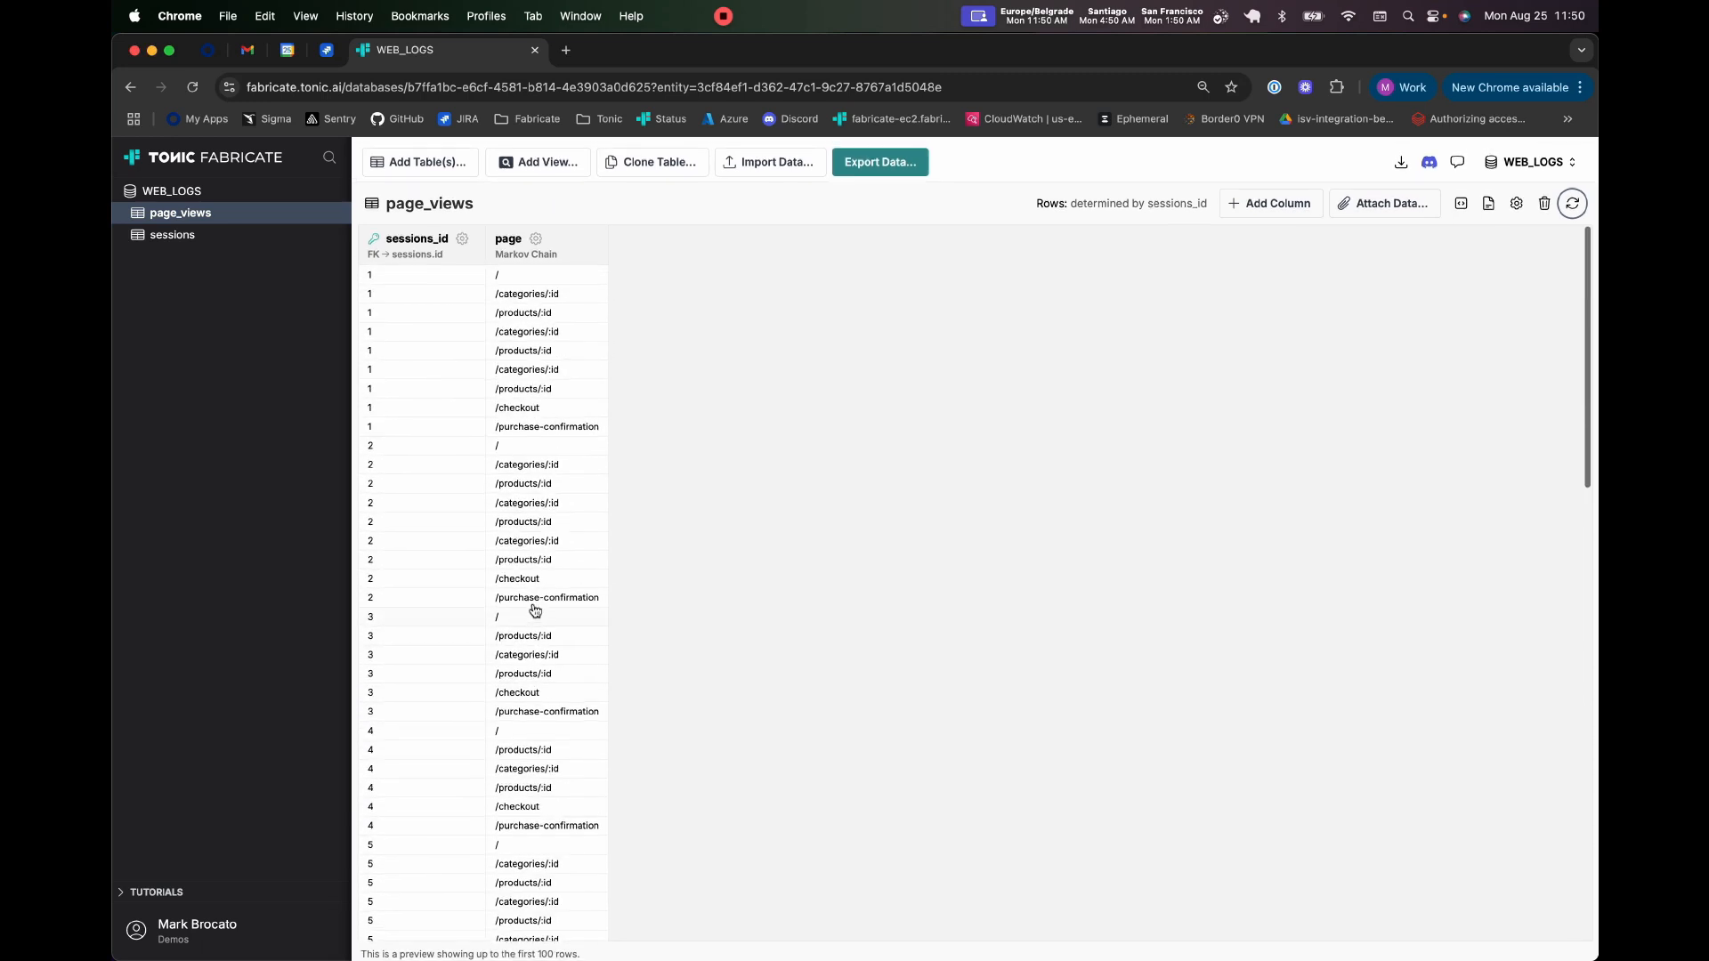
{"action": "left_click", "coordinate": [537, 235]}
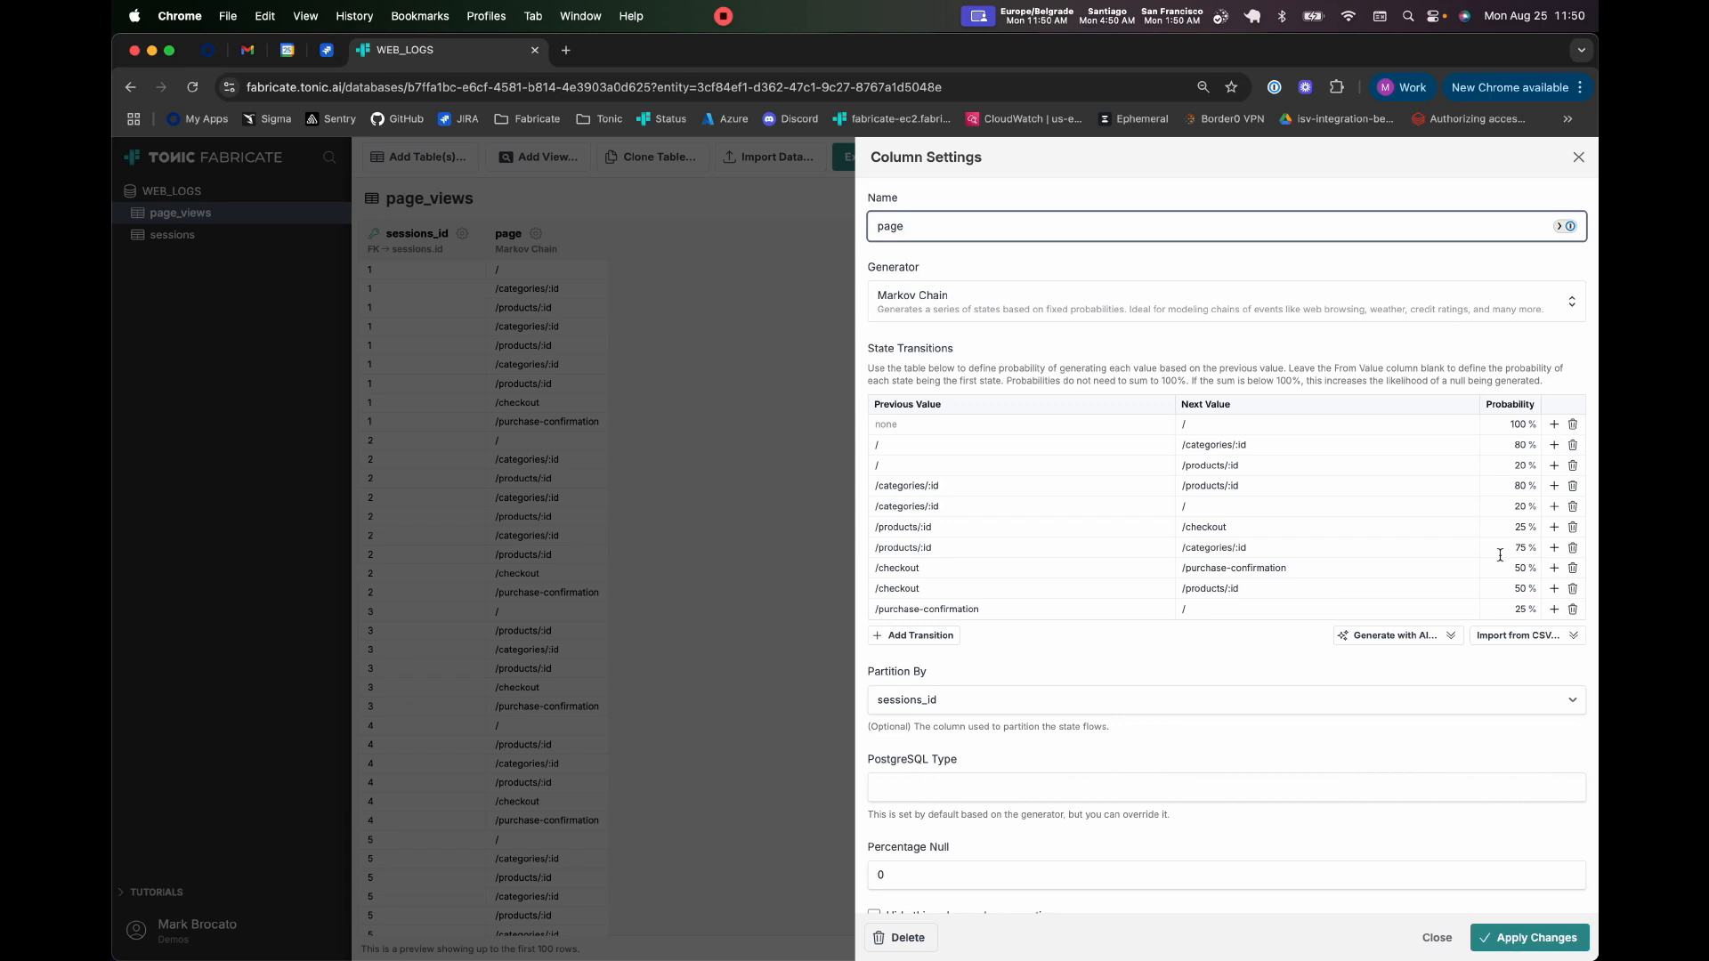
{"action": "left_click", "coordinate": [1519, 446]}
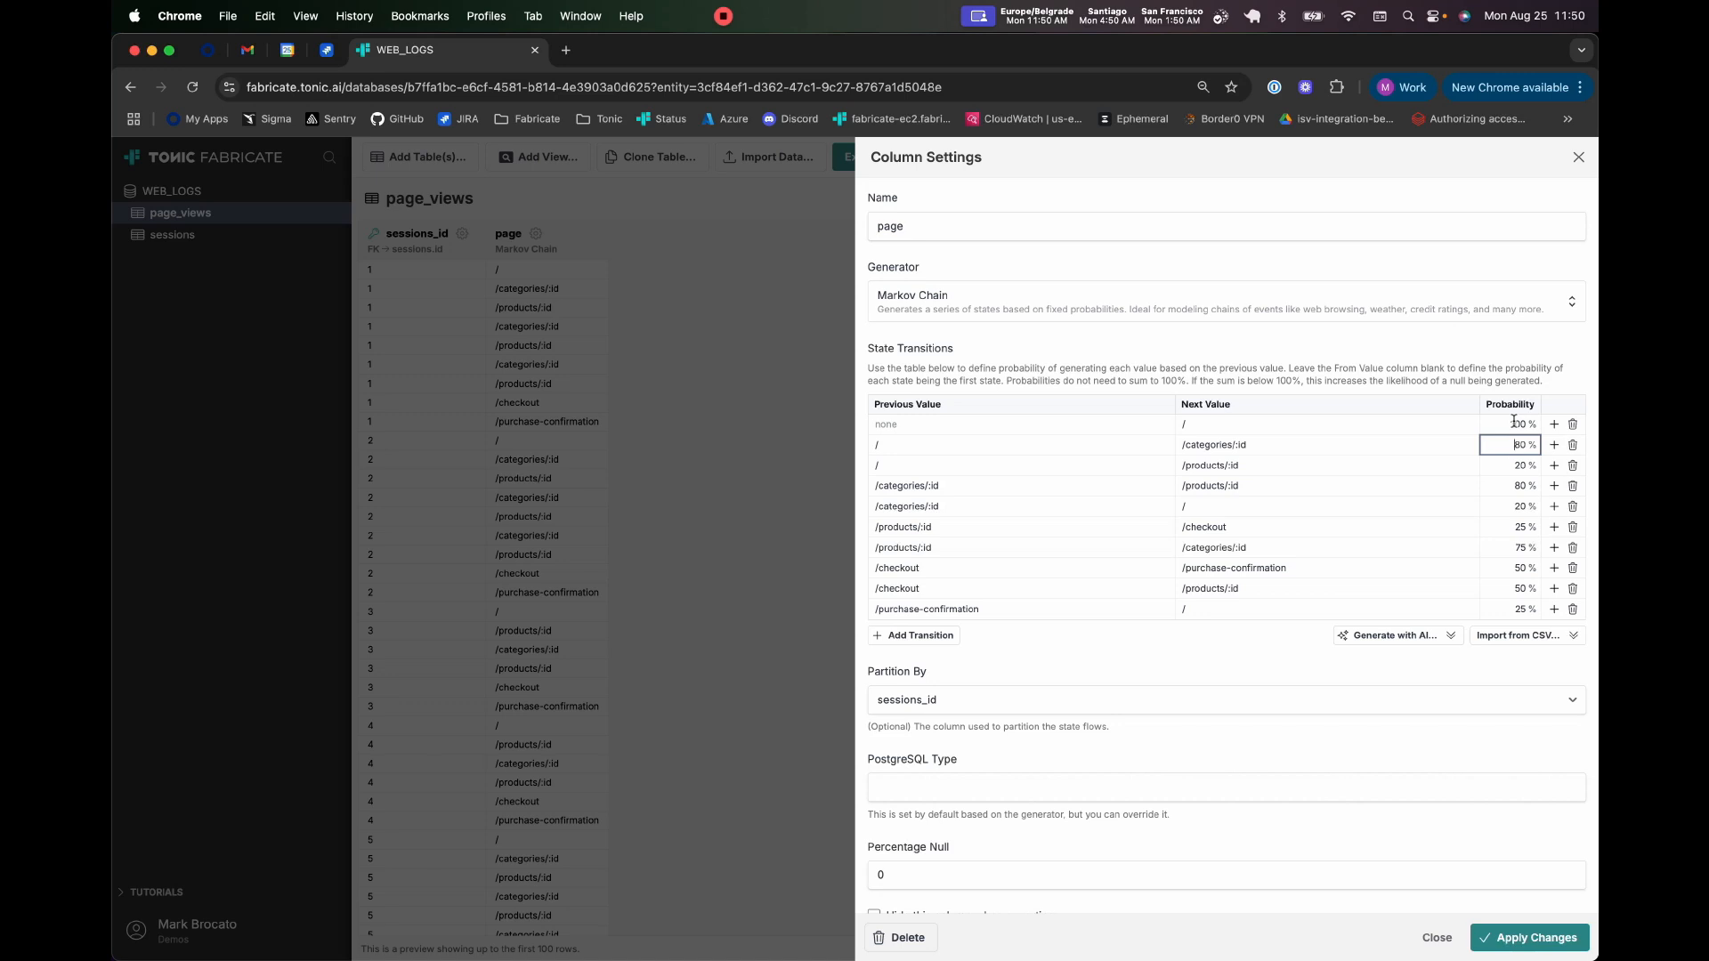
{"action": "key", "text": "Delete"}
{"action": "type", "text": "6"}
{"action": "scroll", "coordinate": [1526, 410], "scroll_direction": "down", "scroll_amount": 3}
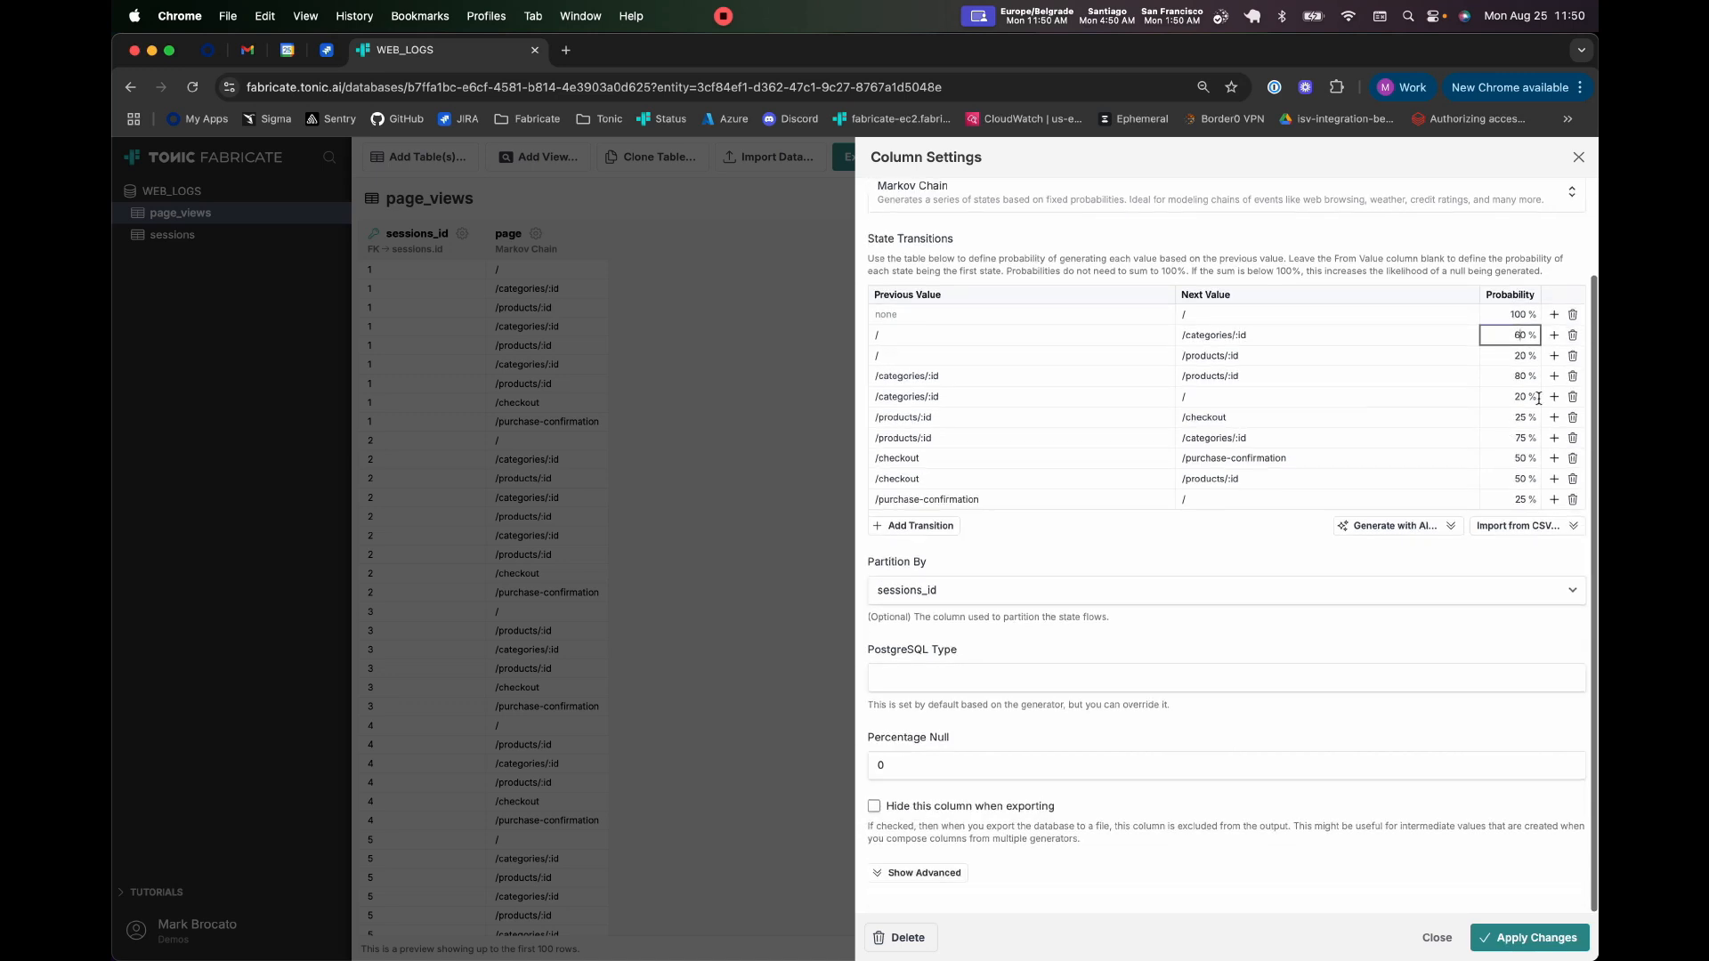
{"action": "scroll", "coordinate": [1539, 398], "scroll_direction": "up", "scroll_amount": 2}
{"action": "double_click", "coordinate": [1513, 444]}
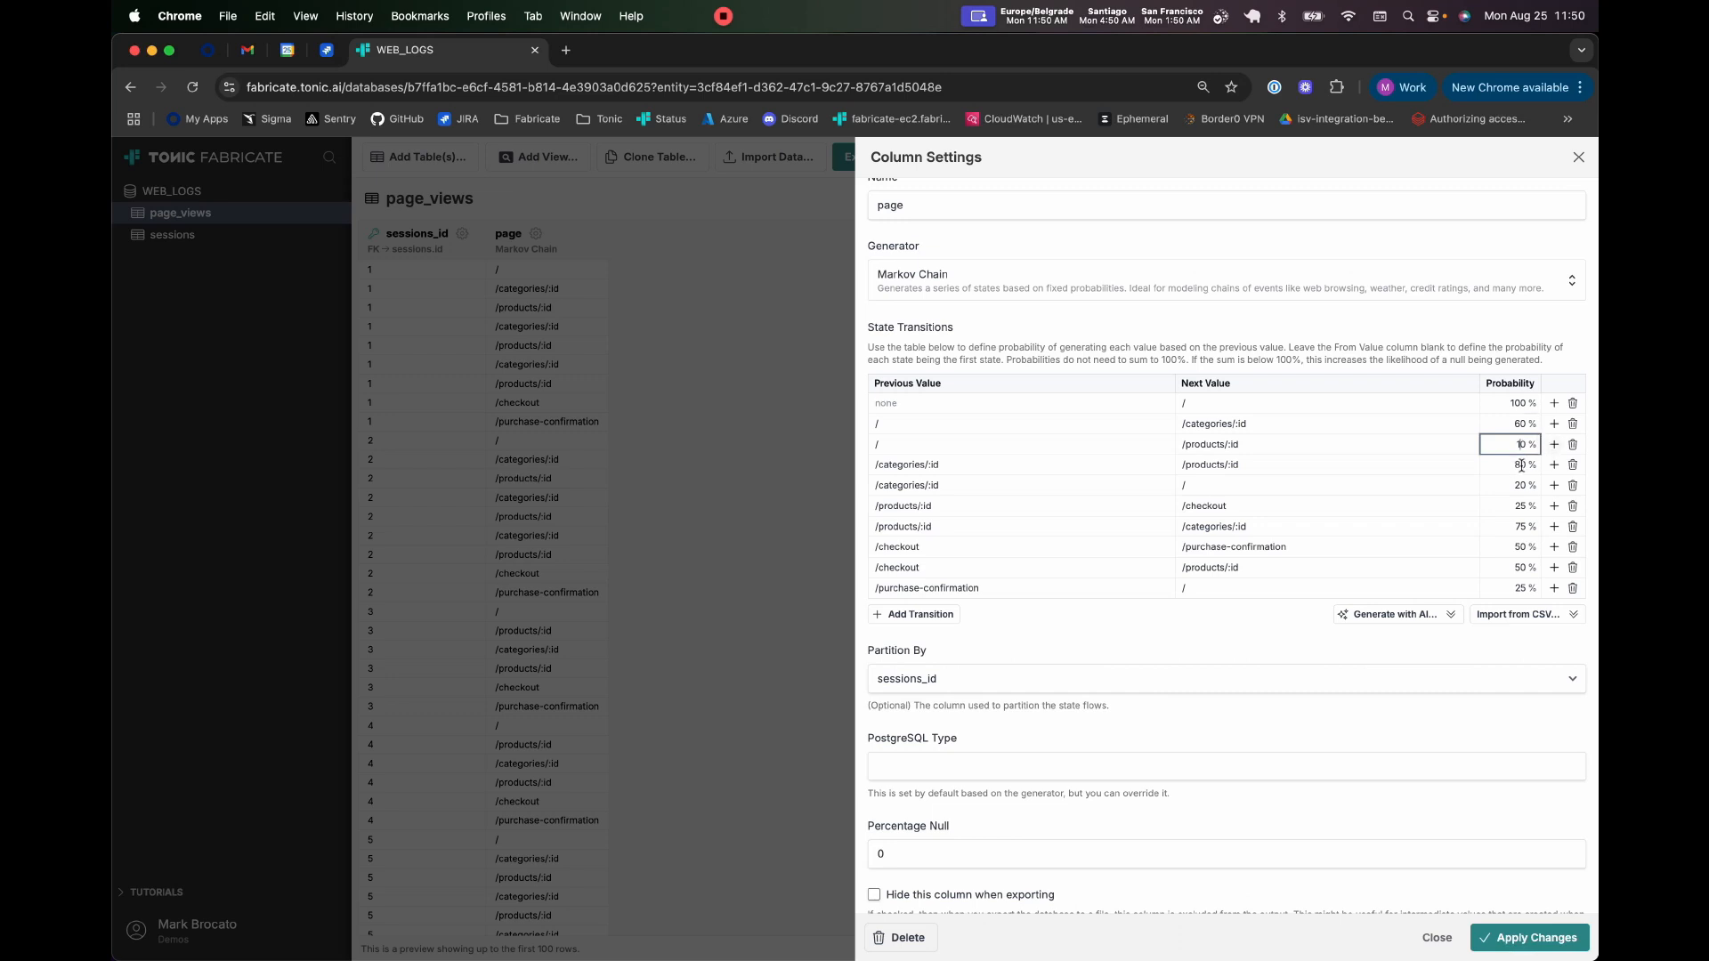
- Set the transition from "/categories/:id" to "/products/:id" to 60% and from "/categories/:id" to "/" to 5%
{"action": "left_click", "coordinate": [1519, 464]}
{"action": "key", "text": "Left"}
{"action": "double_click", "coordinate": [1515, 488]}
- Set the transition from "/checkout" to "/products/:id" to 0% and apply the page column's changes
{"action": "double_click", "coordinate": [1514, 506]}
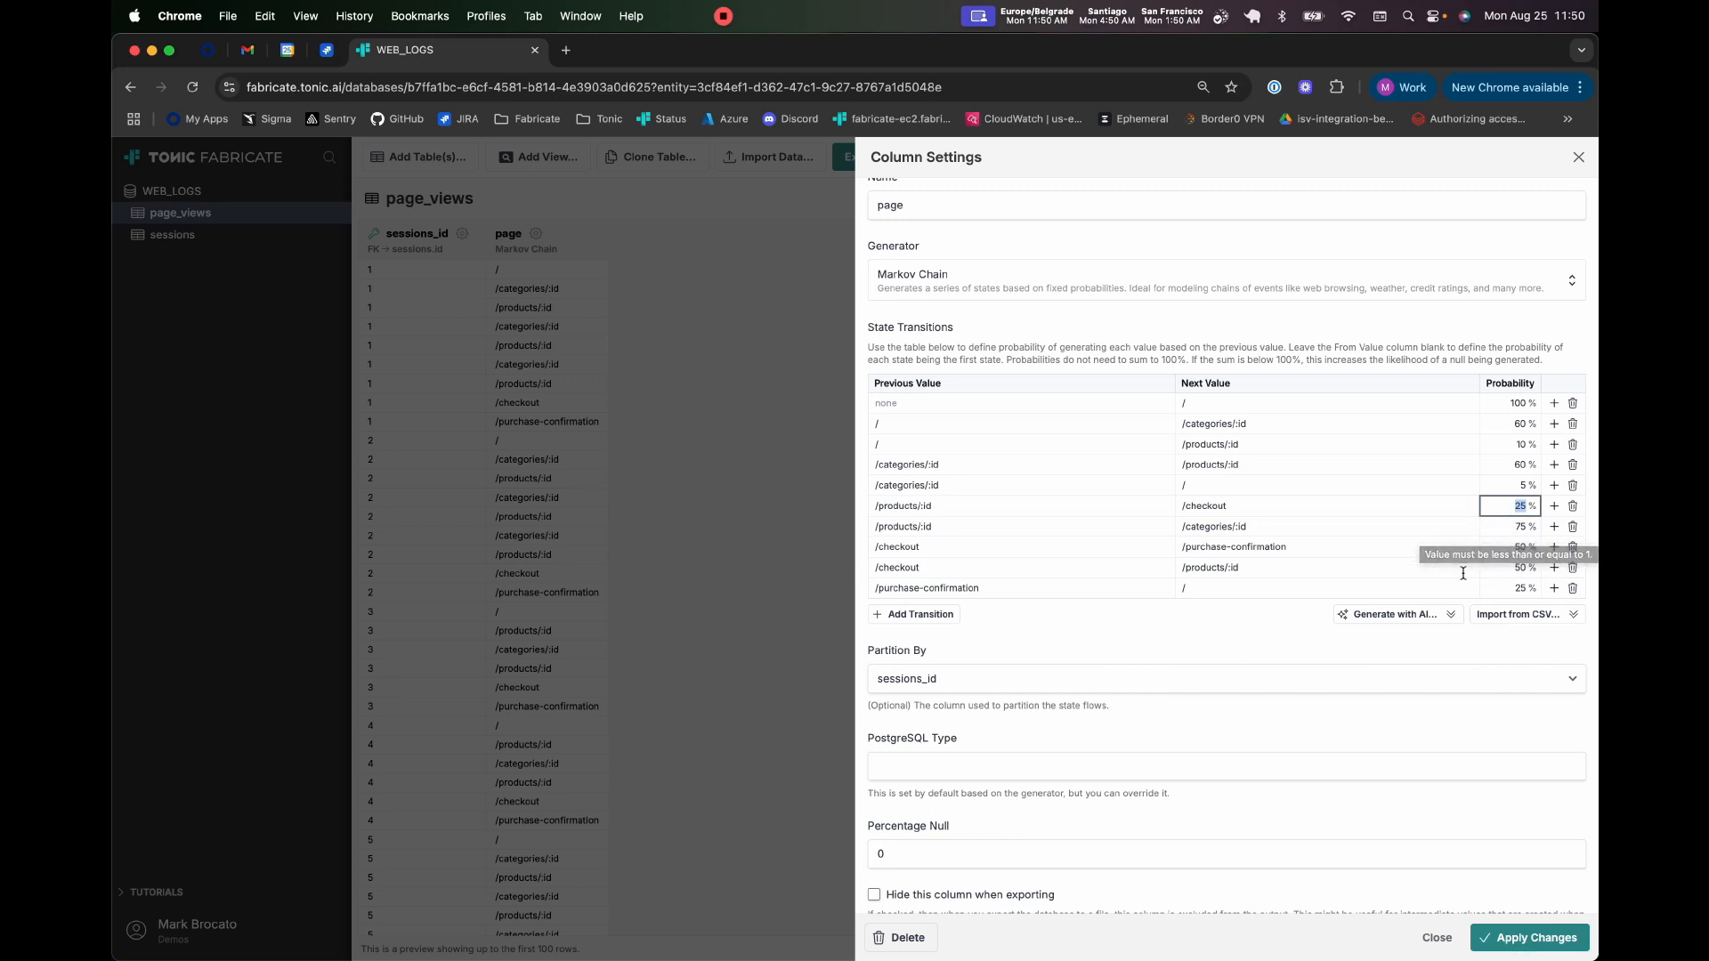
{"action": "left_click", "coordinate": [1523, 567]}
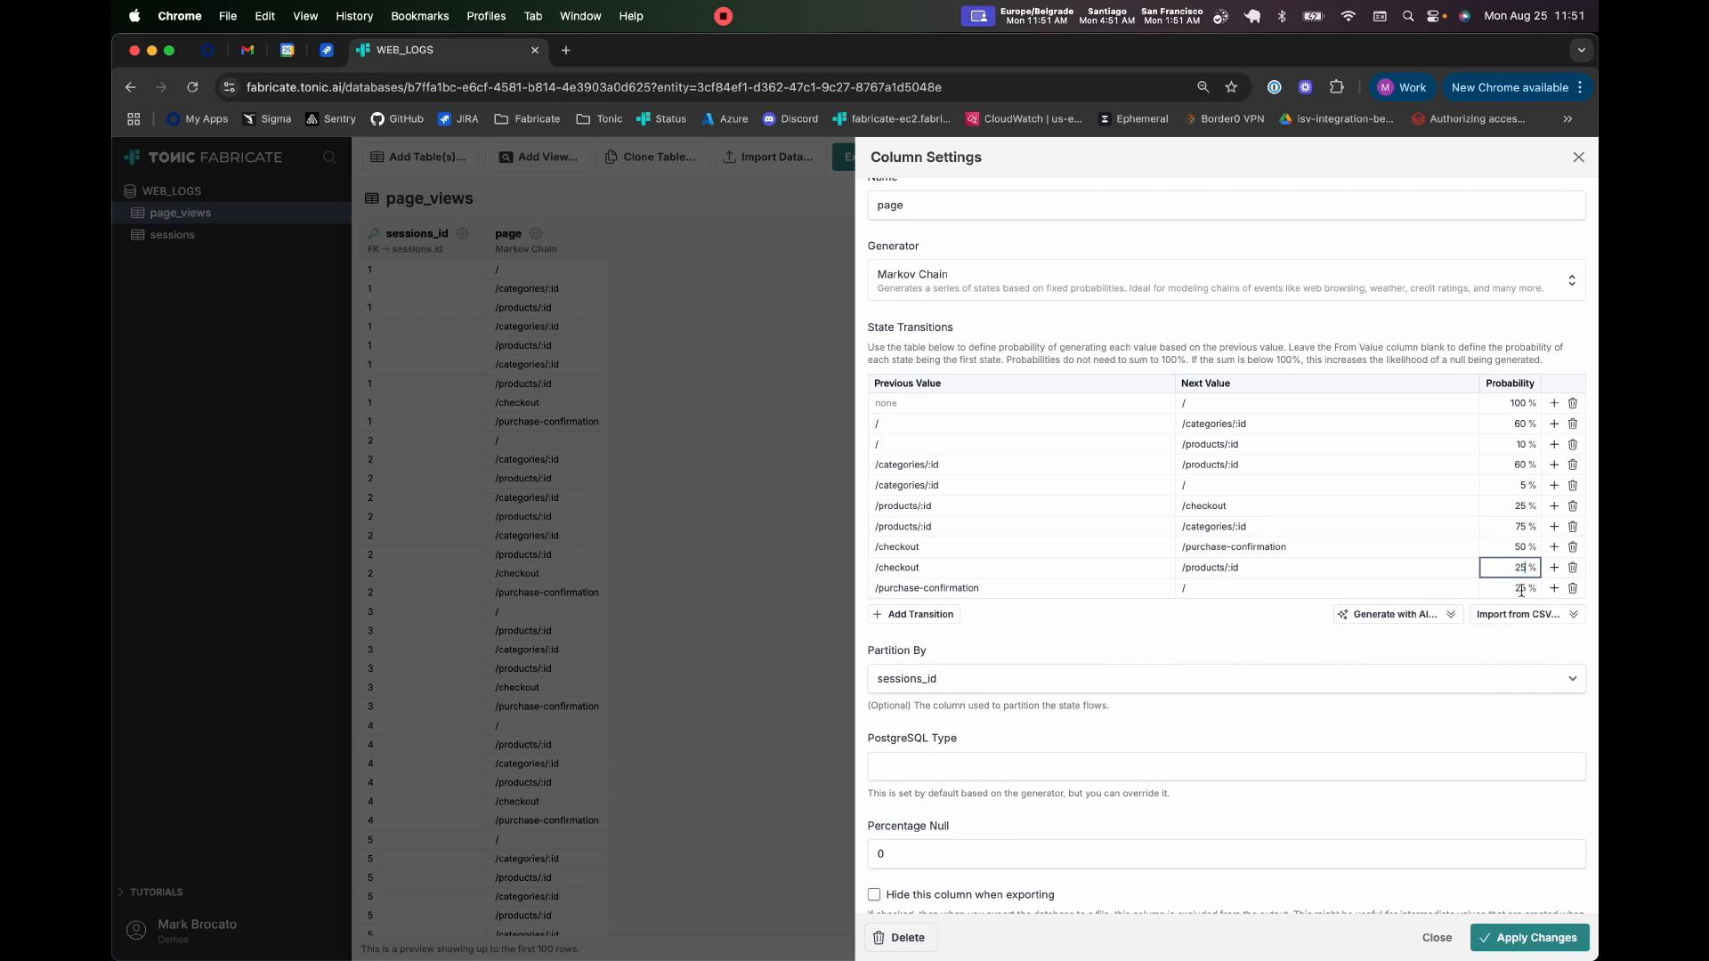
{"action": "scroll", "coordinate": [1481, 560], "scroll_direction": "down", "scroll_amount": 3}
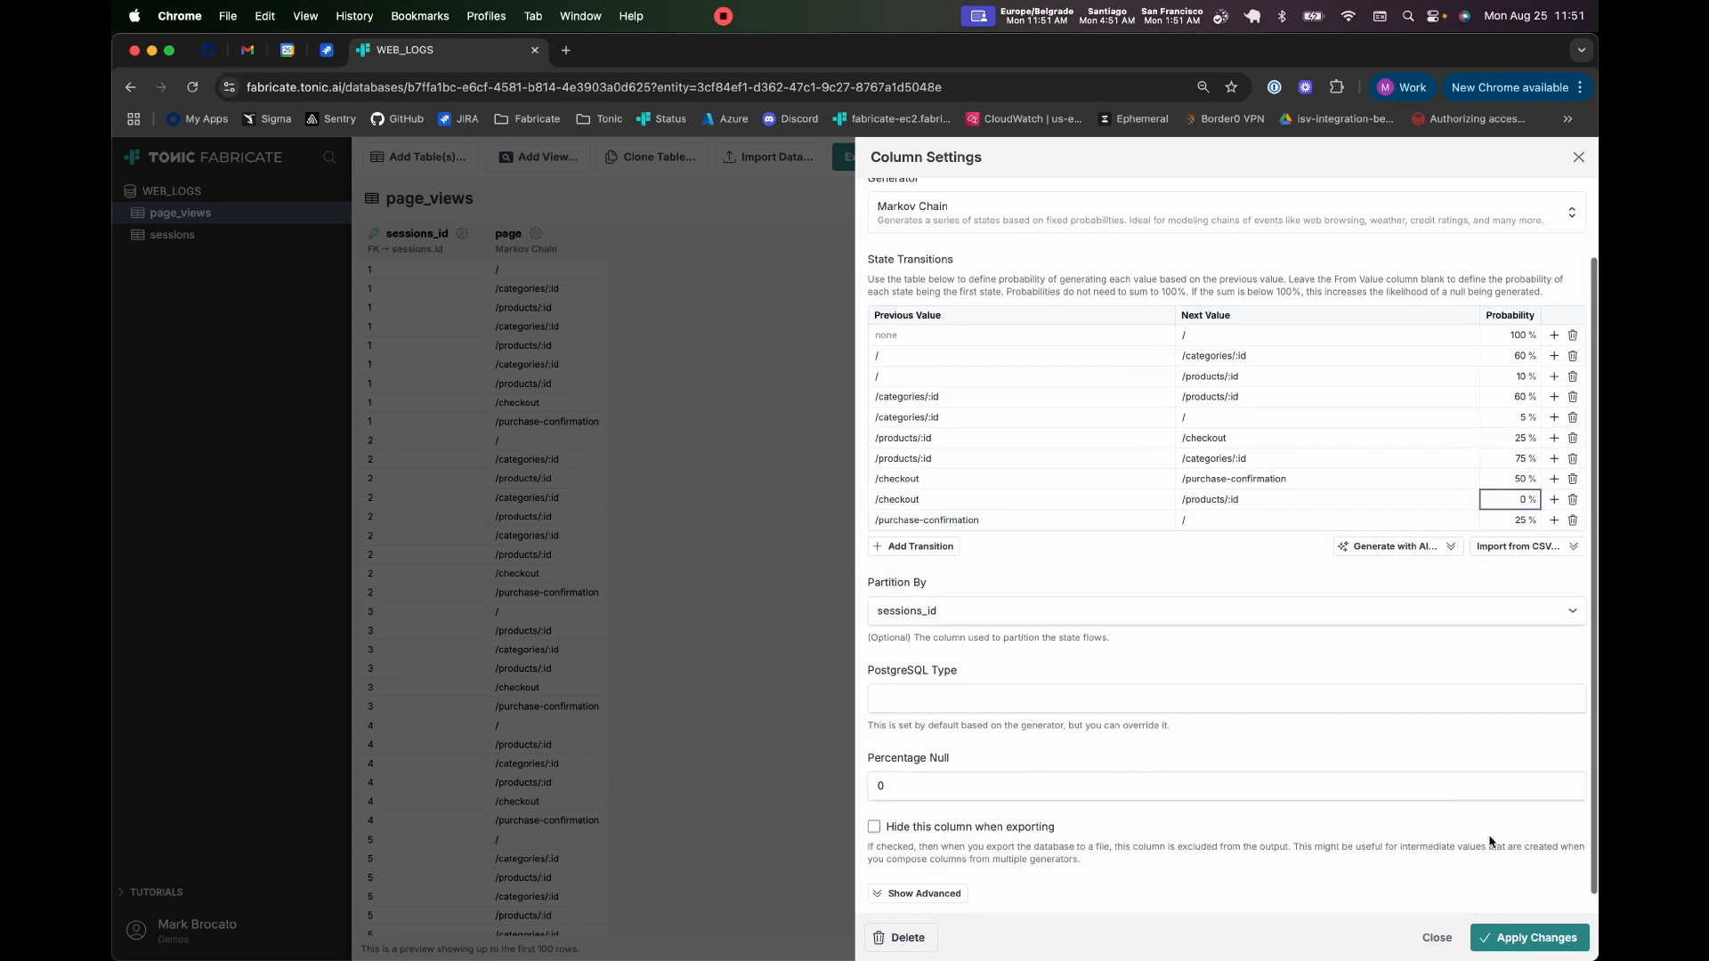
{"action": "left_click", "coordinate": [1502, 939]}
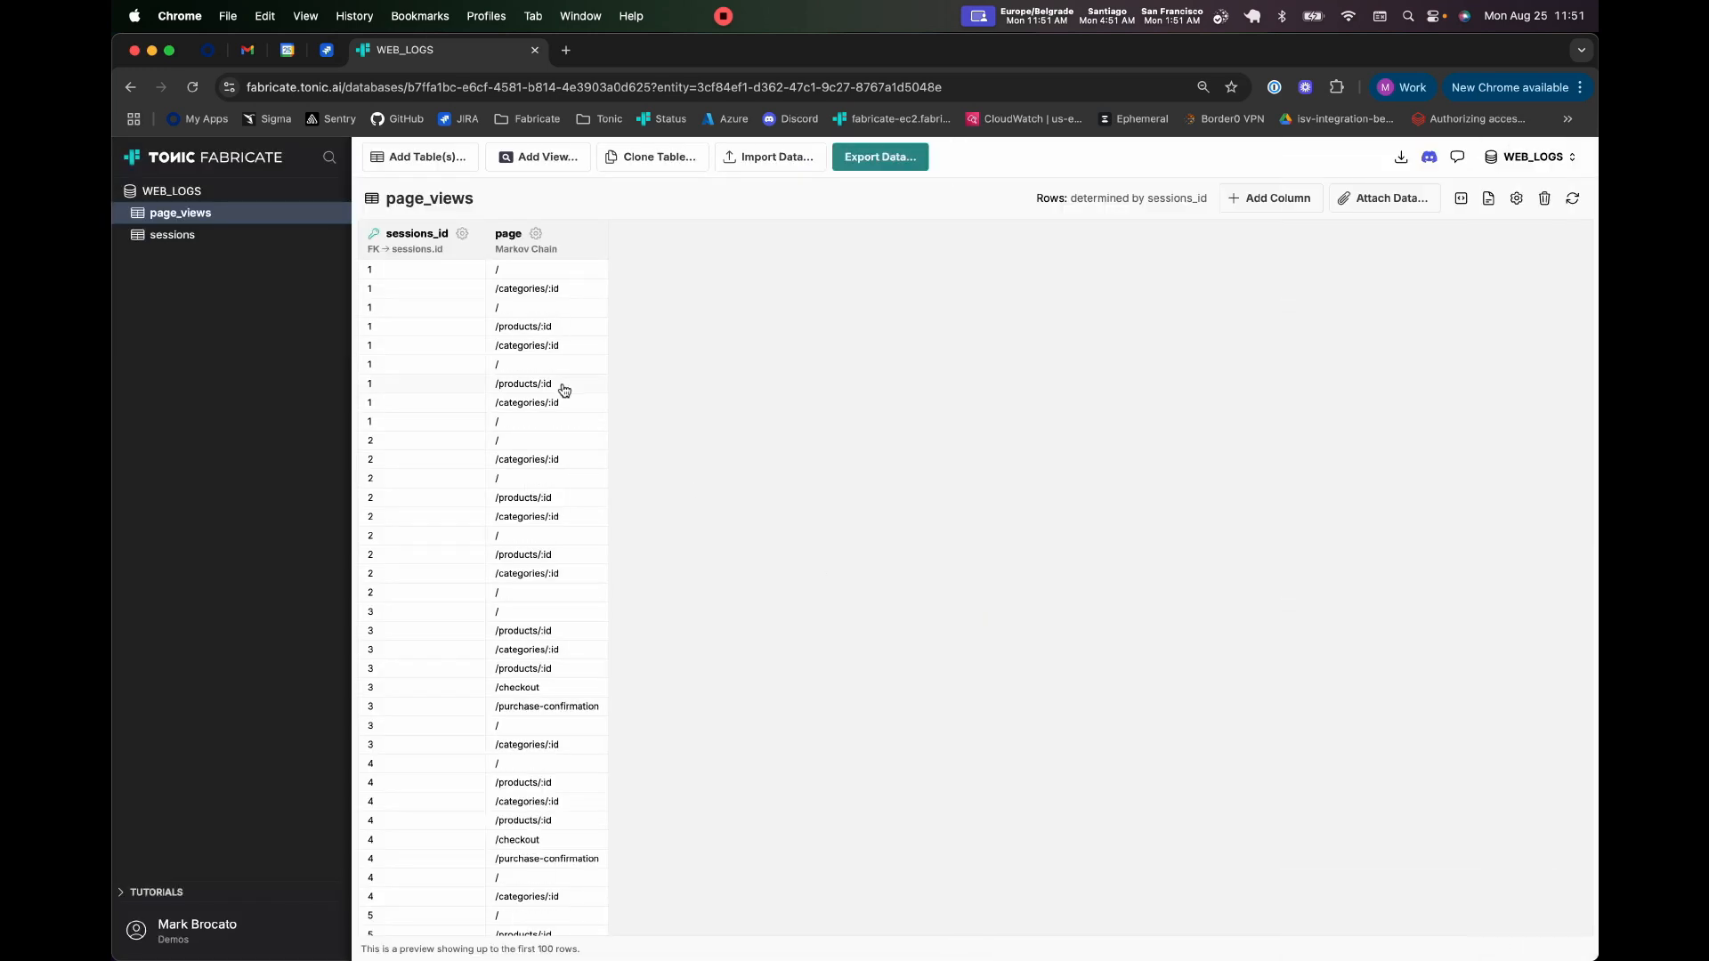
- Examine the page sequence of each session in the page_views preview, especially where each session ends
{"action": "scroll", "coordinate": [559, 370], "scroll_direction": "down", "scroll_amount": 1}
{"action": "scroll", "coordinate": [559, 370], "scroll_direction": "down", "scroll_amount": 10}
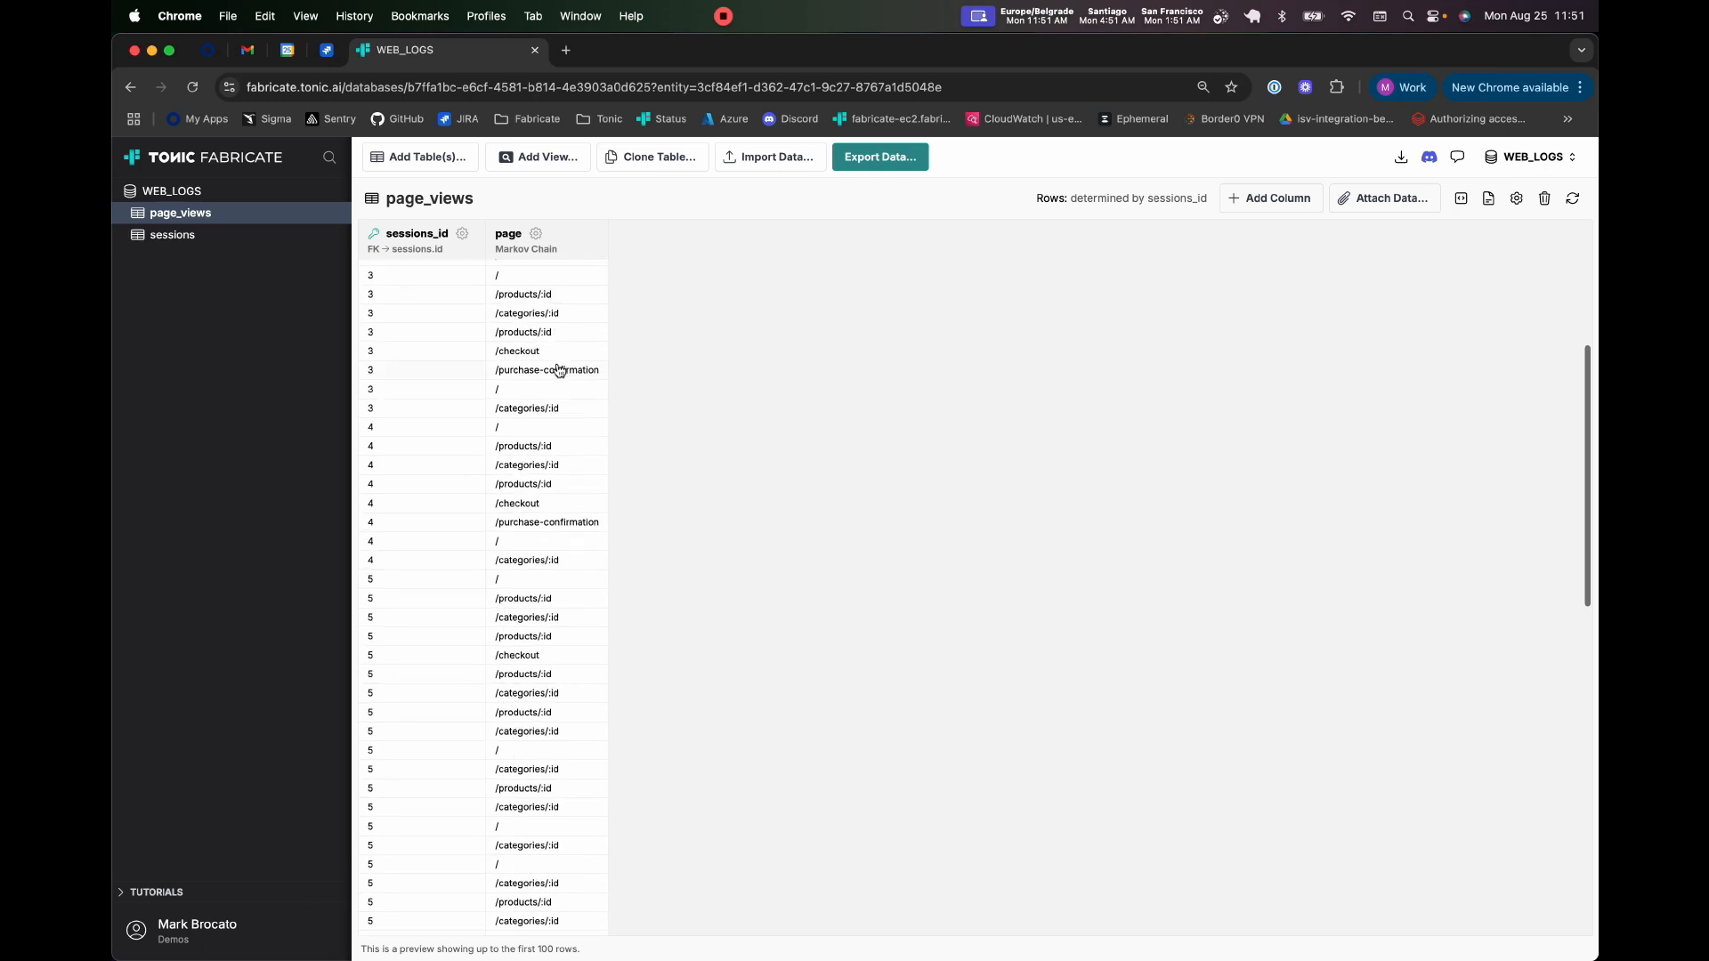
{"action": "scroll", "coordinate": [559, 370], "scroll_direction": "up", "scroll_amount": 10}
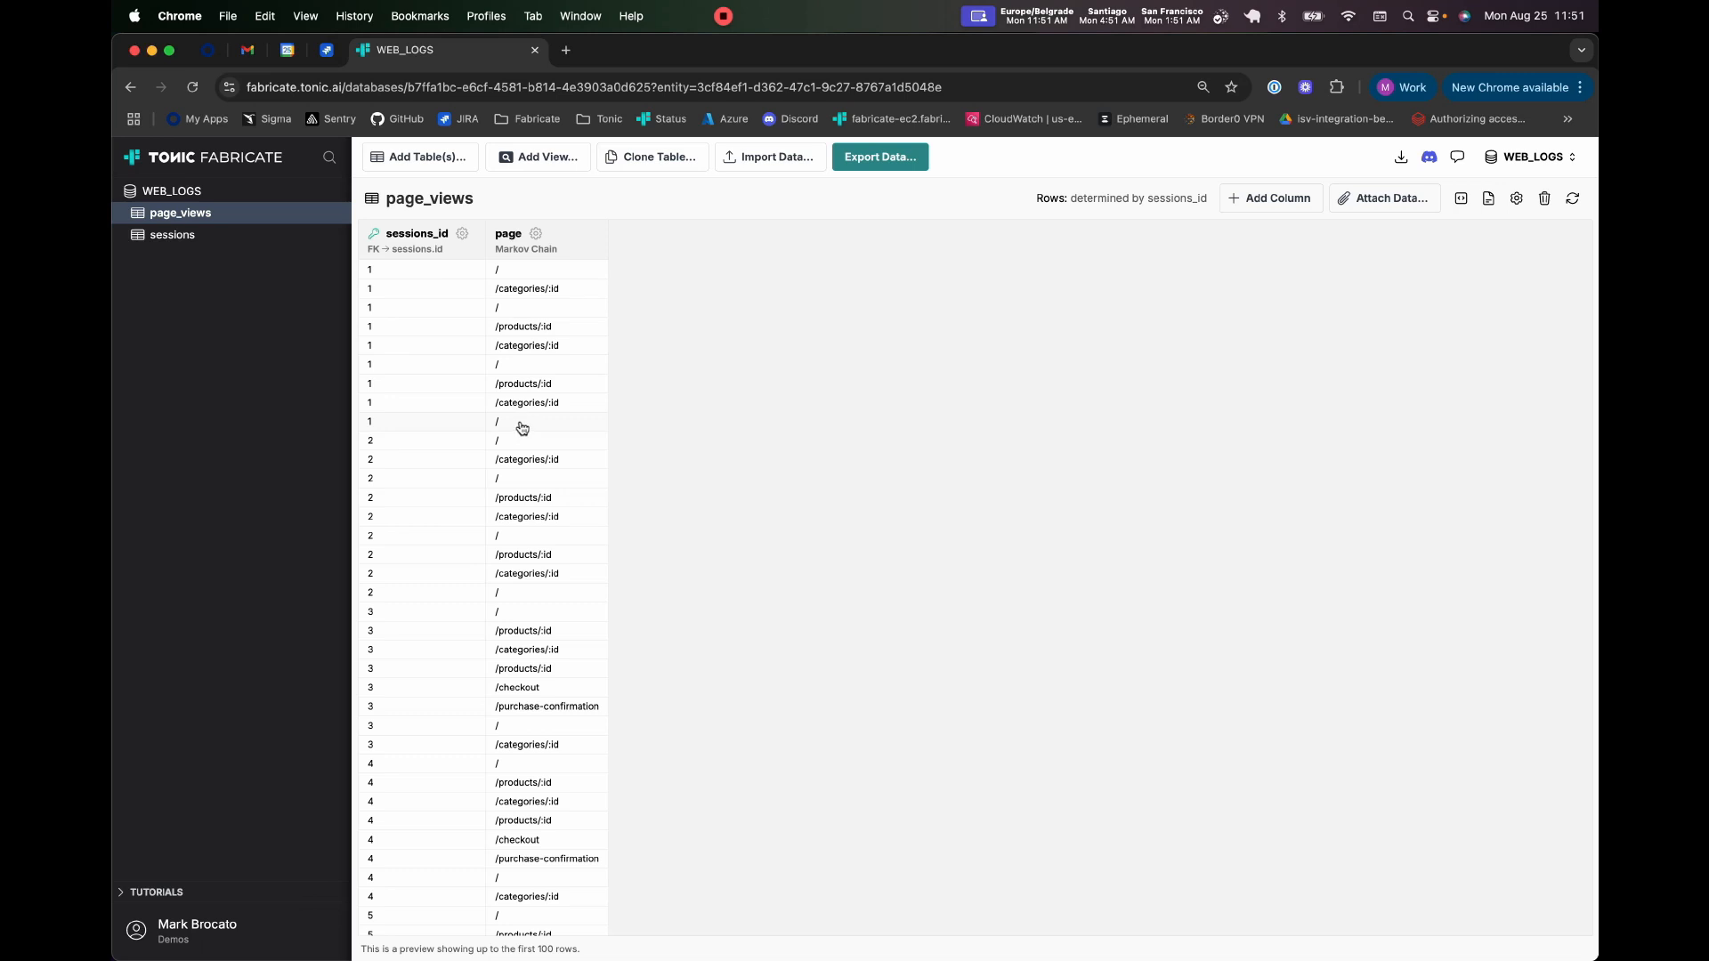
{"action": "scroll", "coordinate": [522, 428], "scroll_direction": "down", "scroll_amount": 2}
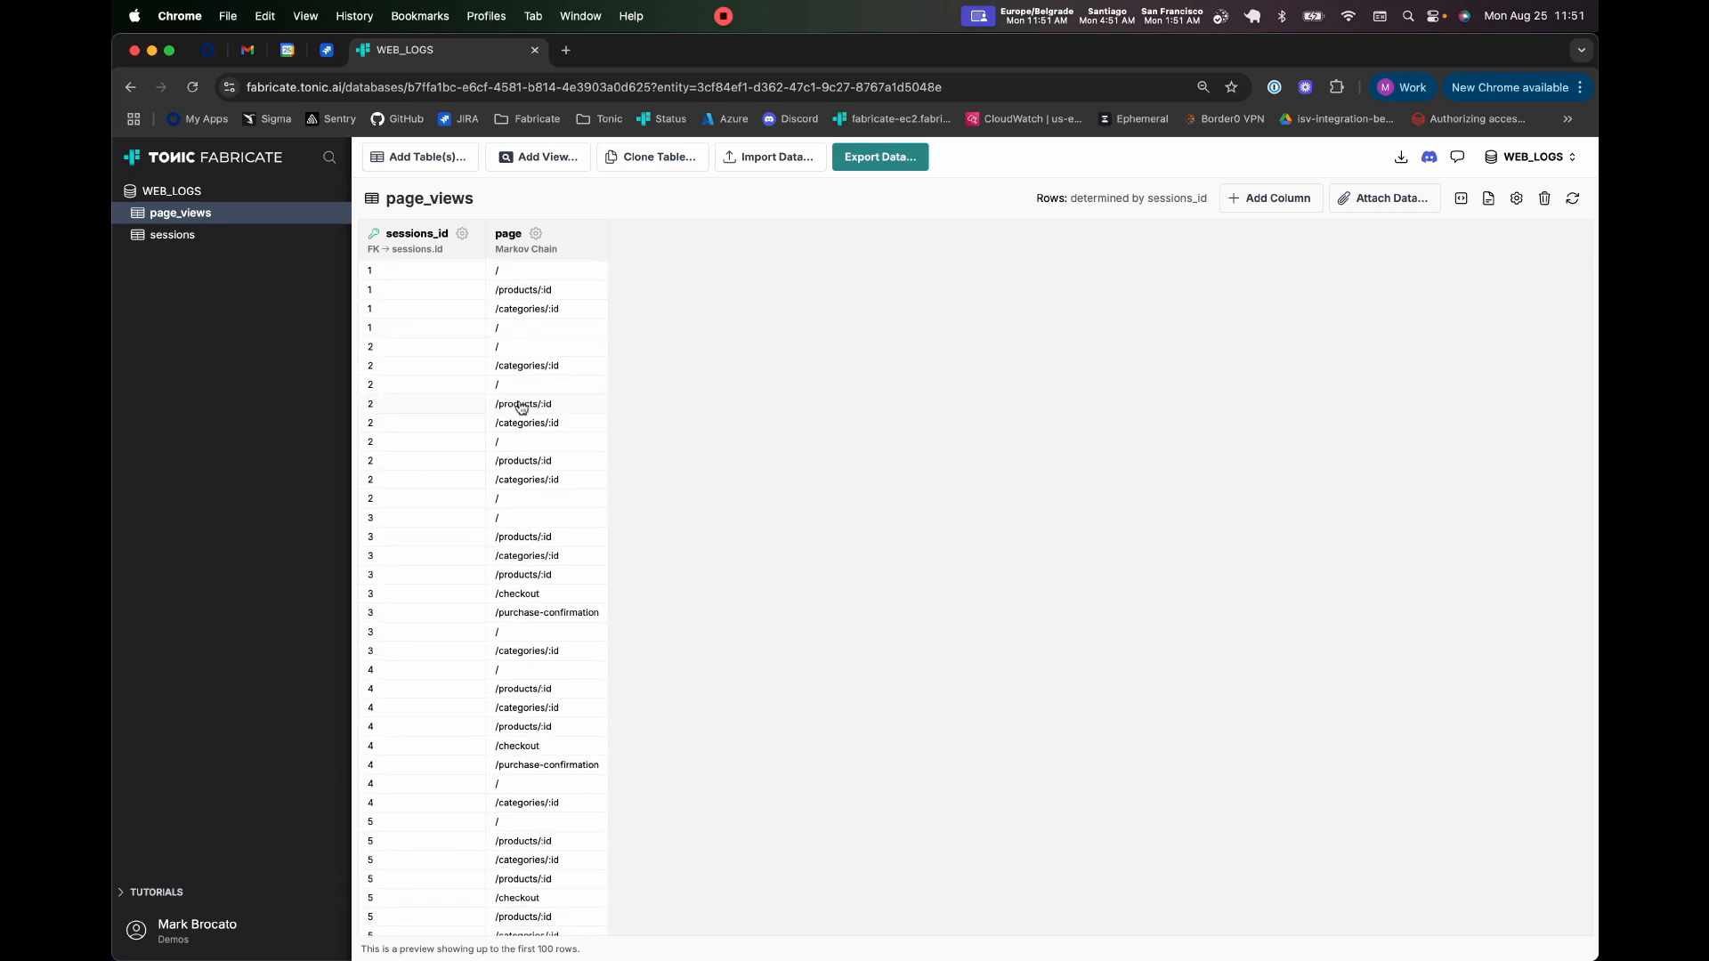
{"action": "scroll", "coordinate": [534, 374], "scroll_direction": "down", "scroll_amount": 1}
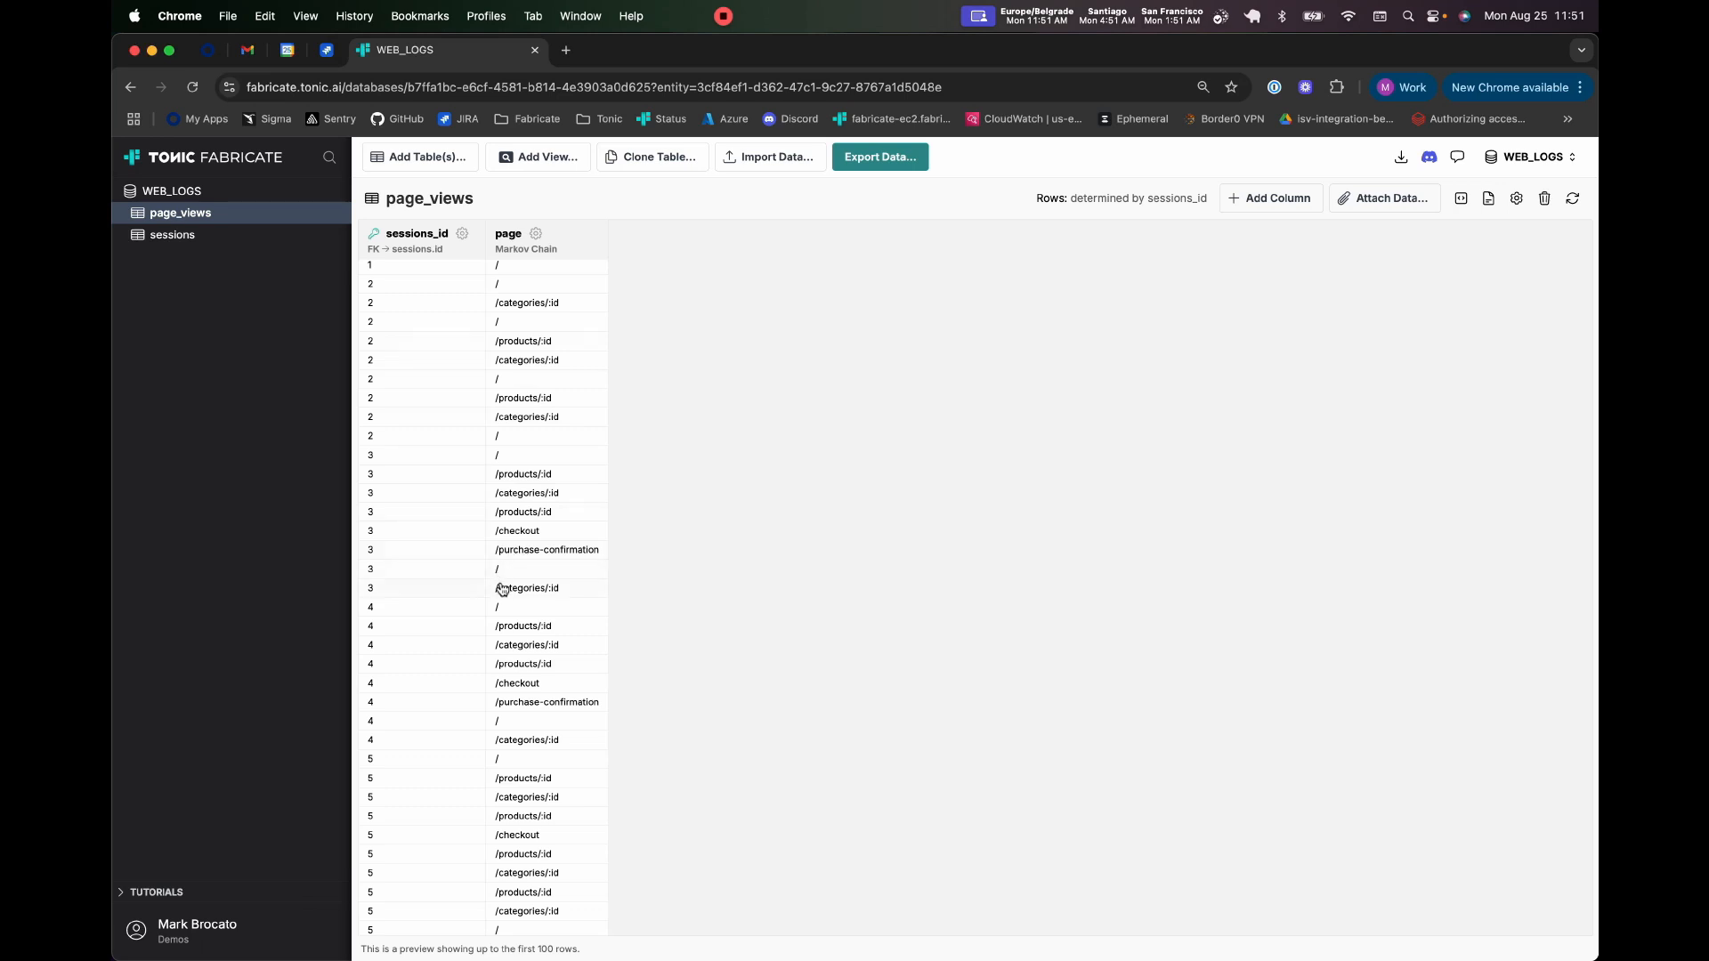
{"action": "scroll", "coordinate": [525, 556], "scroll_direction": "down", "scroll_amount": 1}
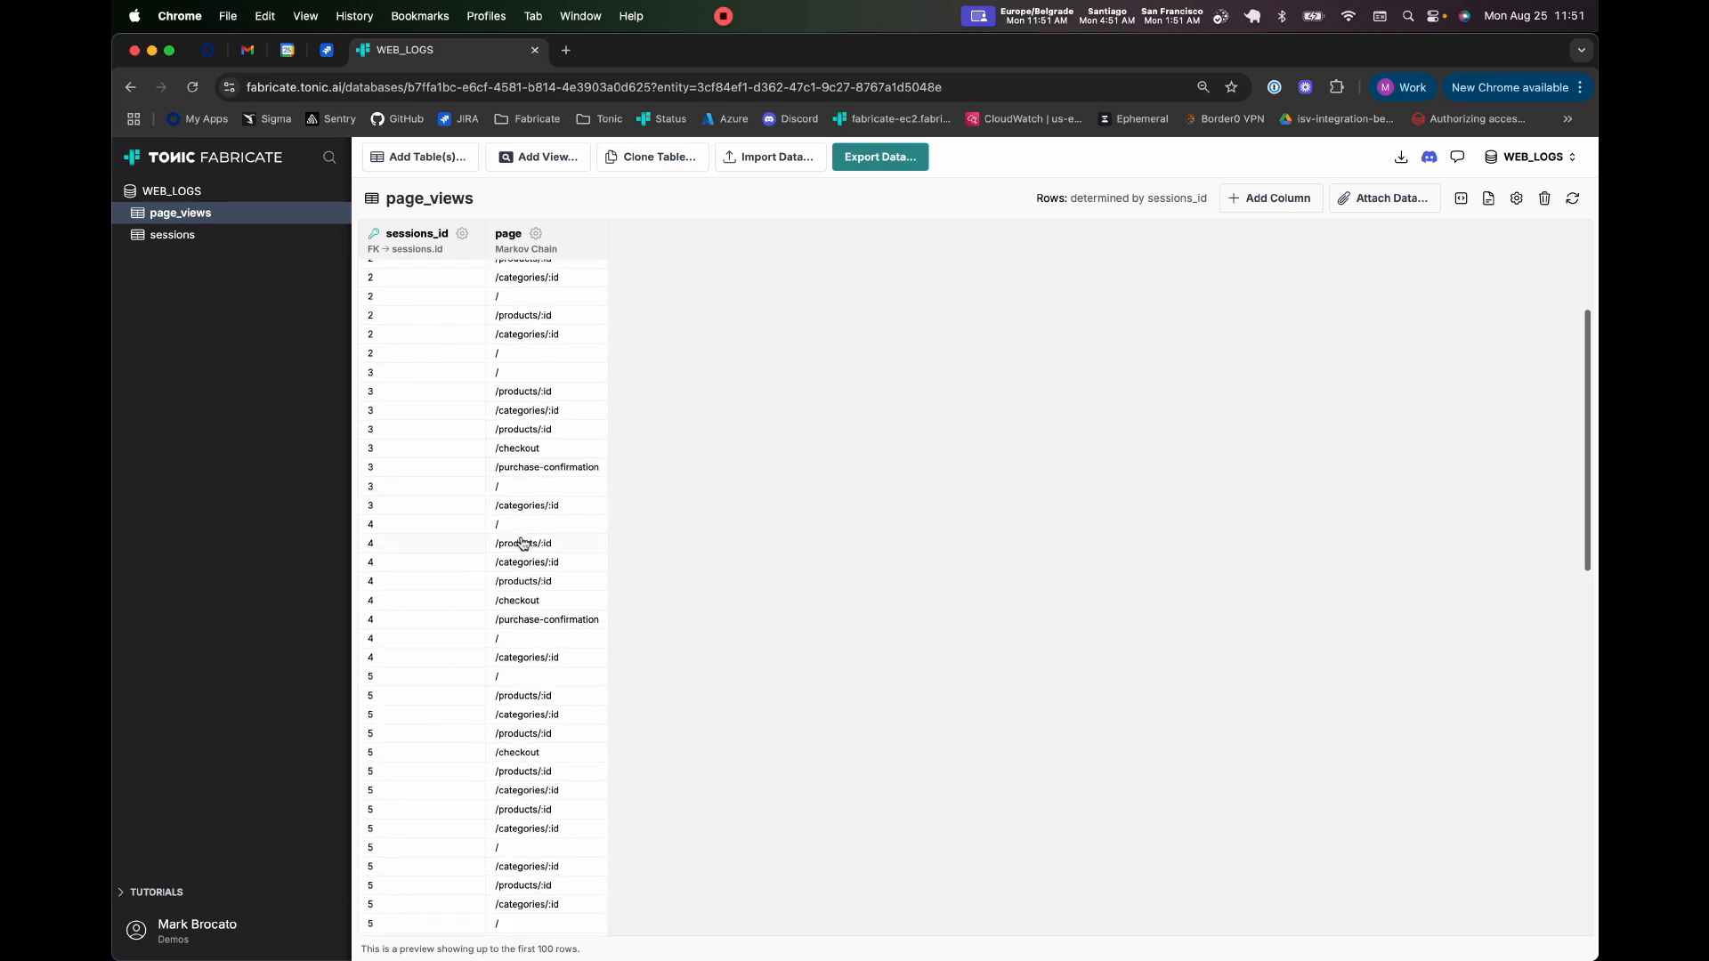
{"action": "scroll", "coordinate": [523, 544], "scroll_direction": "down", "scroll_amount": 1}
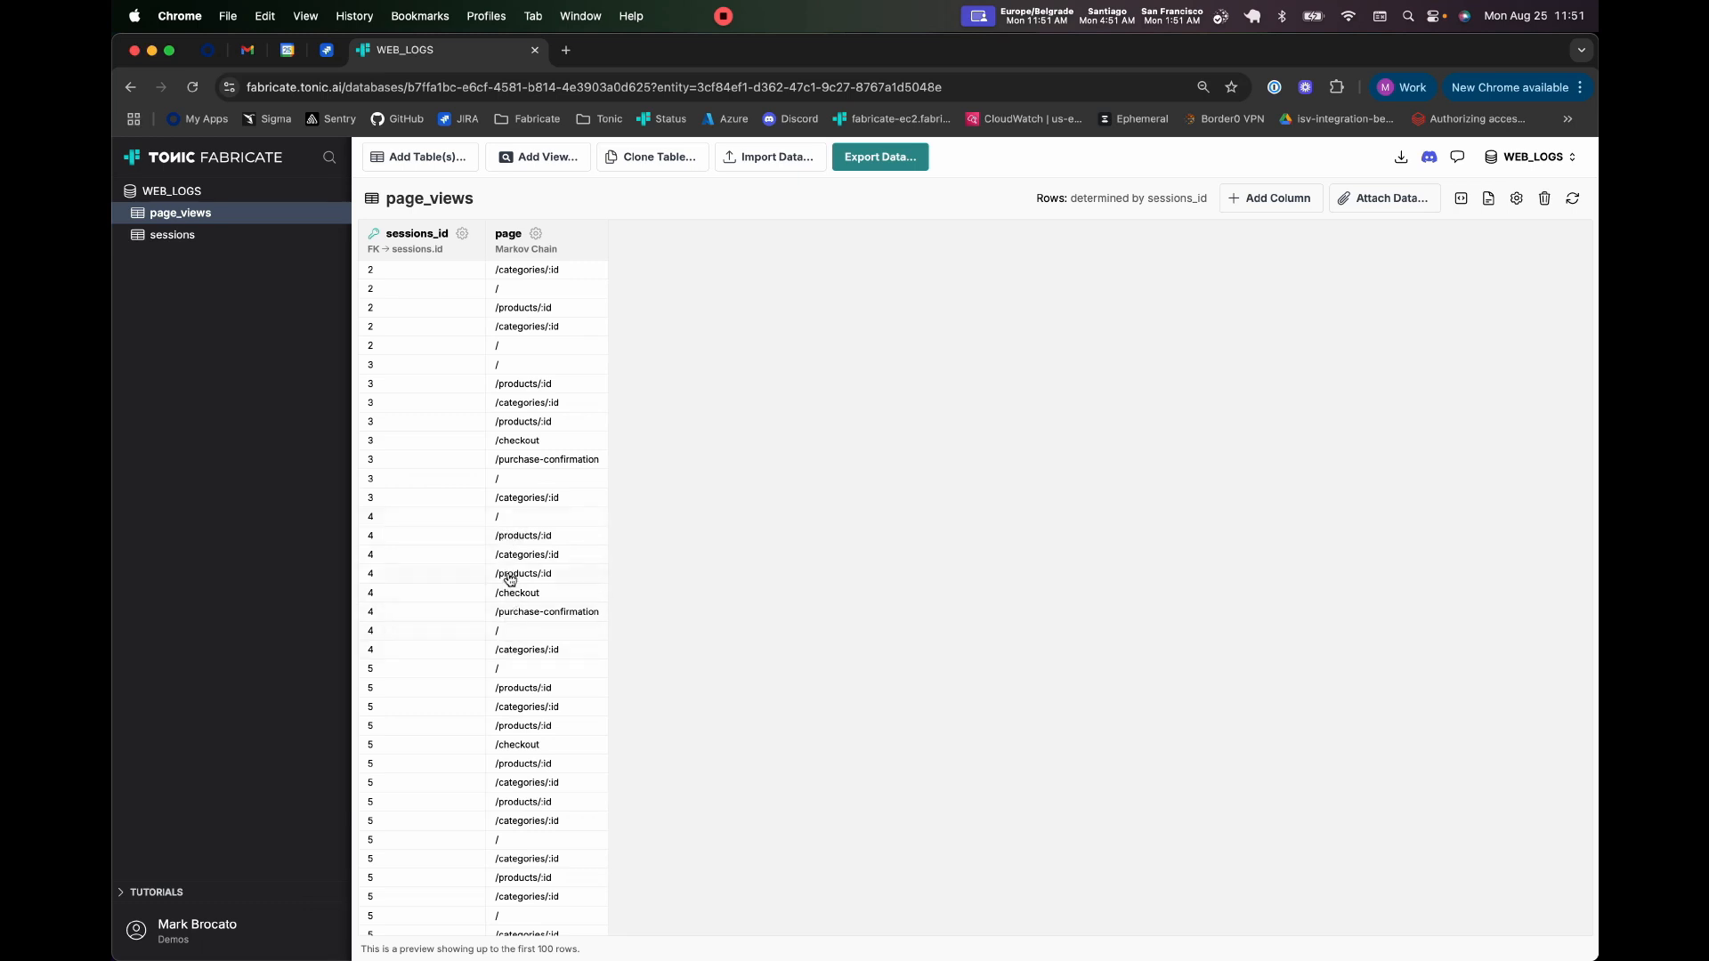
{"action": "scroll", "coordinate": [510, 580], "scroll_direction": "down", "scroll_amount": 1}
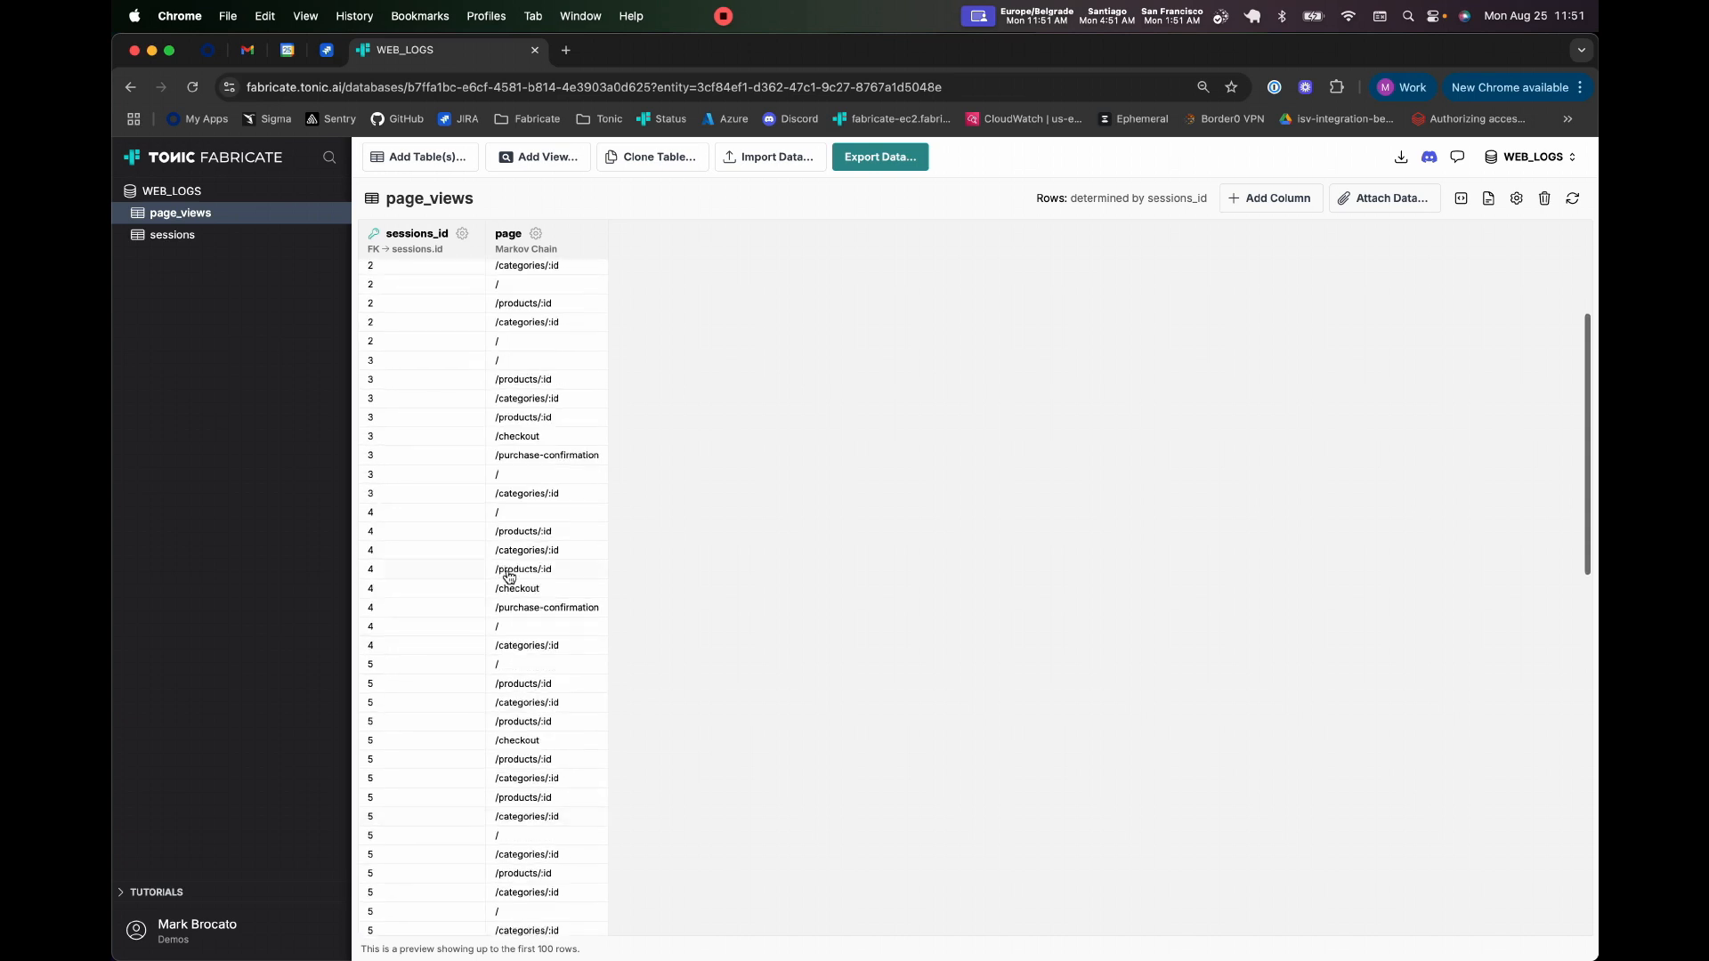
{"action": "scroll", "coordinate": [510, 576], "scroll_direction": "up", "scroll_amount": 3}
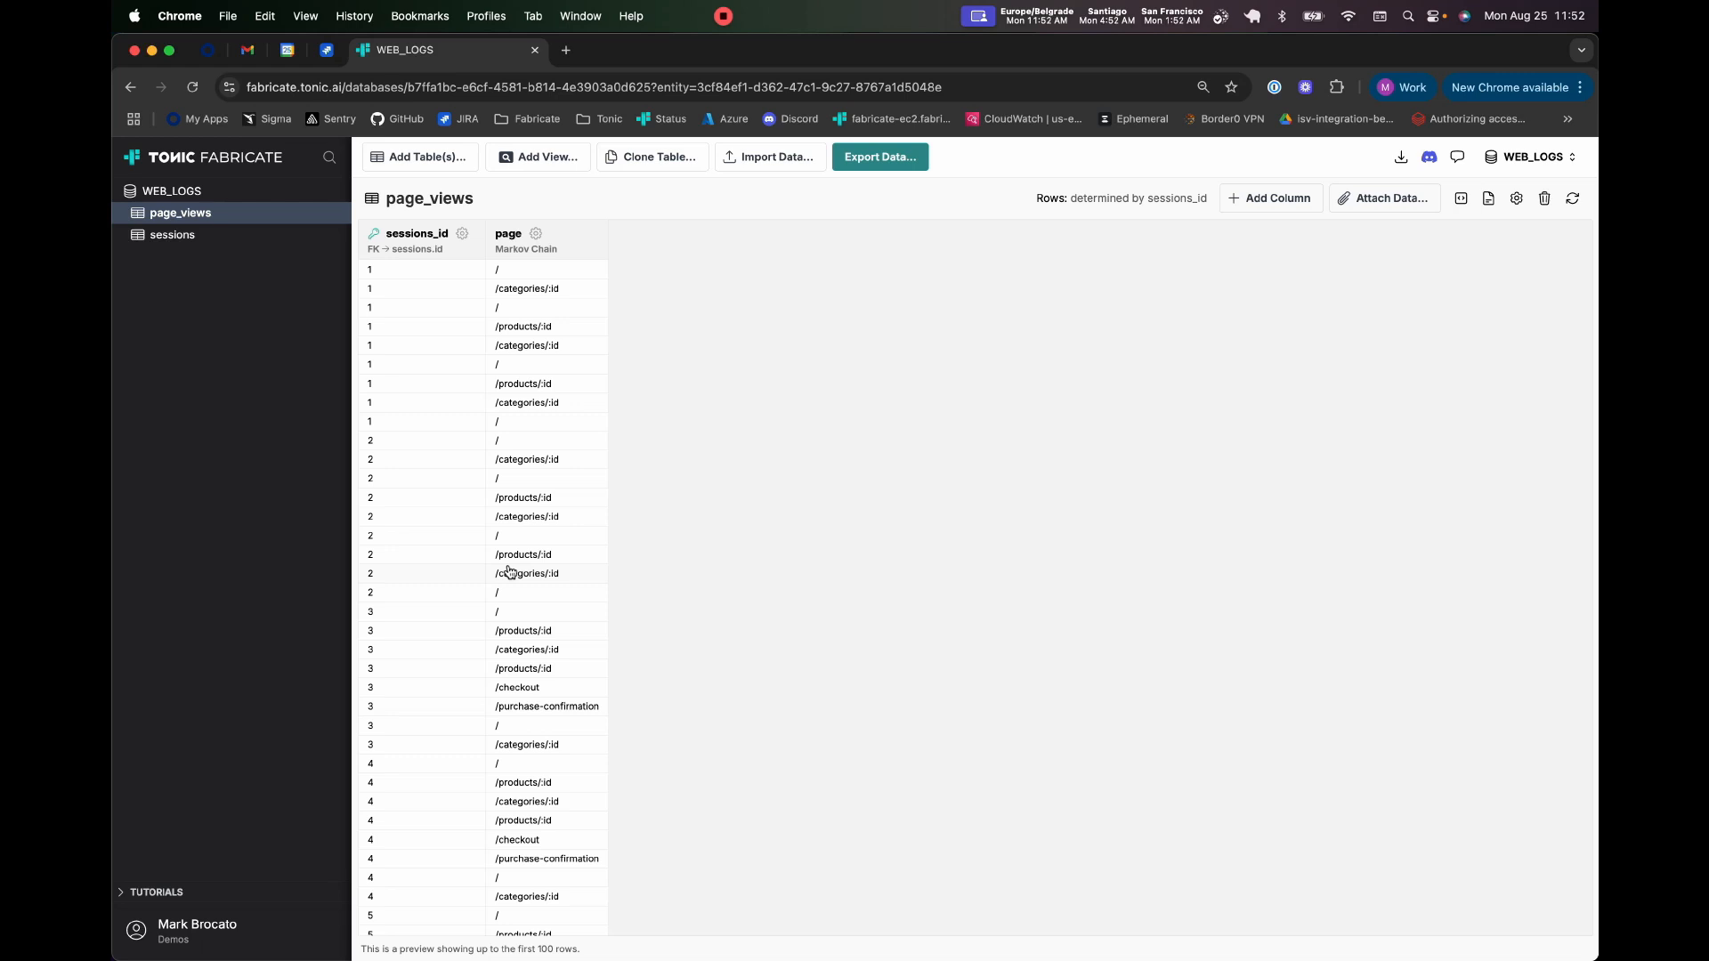
{"action": "scroll", "coordinate": [509, 571], "scroll_direction": "down", "scroll_amount": 1}
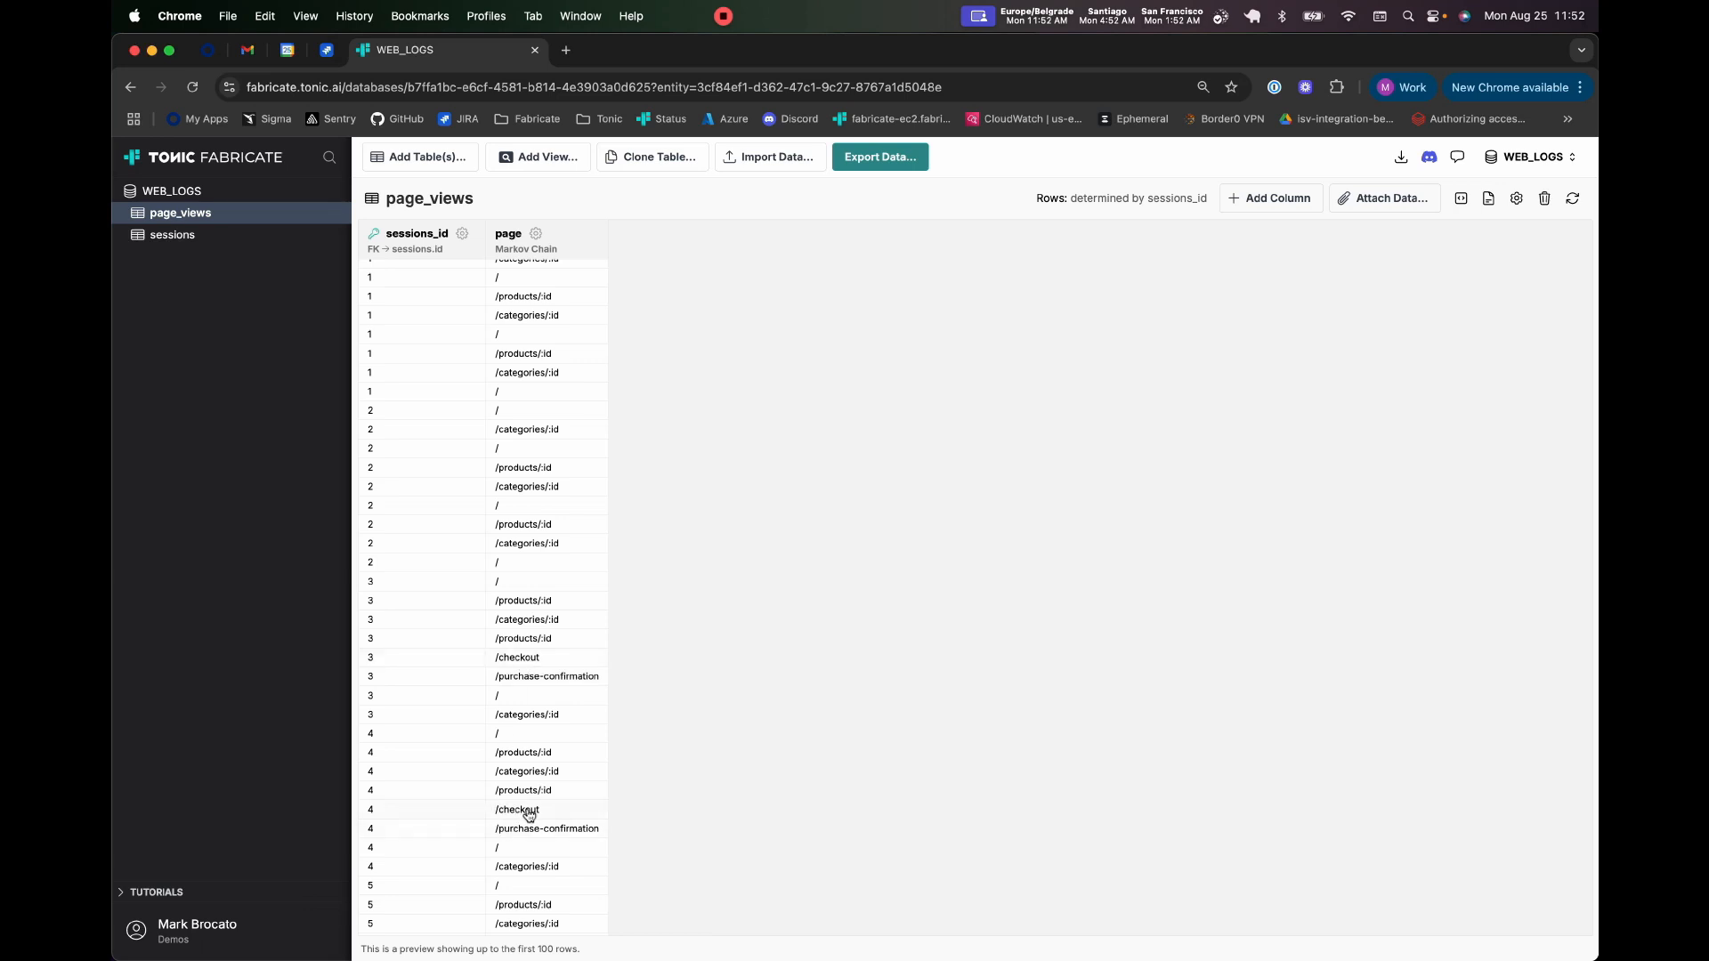
{"action": "scroll", "coordinate": [498, 745], "scroll_direction": "up", "scroll_amount": 1}
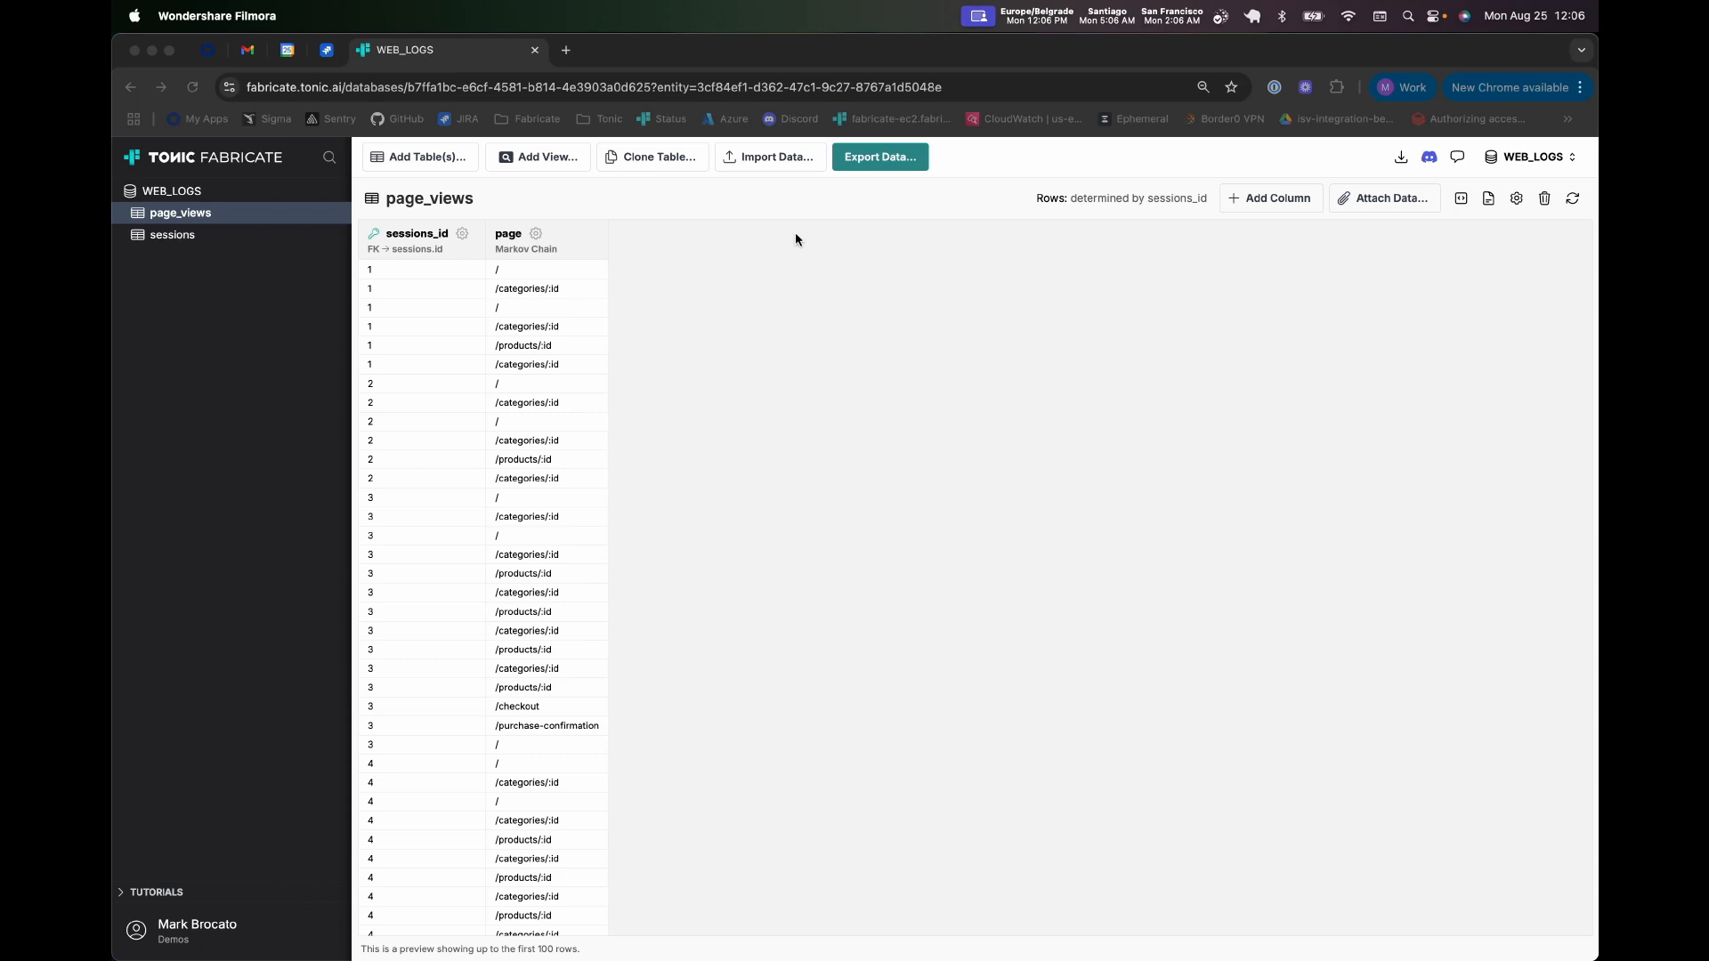
- Start a new column named uri in page_views and set its generator to SQL
{"action": "left_click", "coordinate": [1267, 201]}
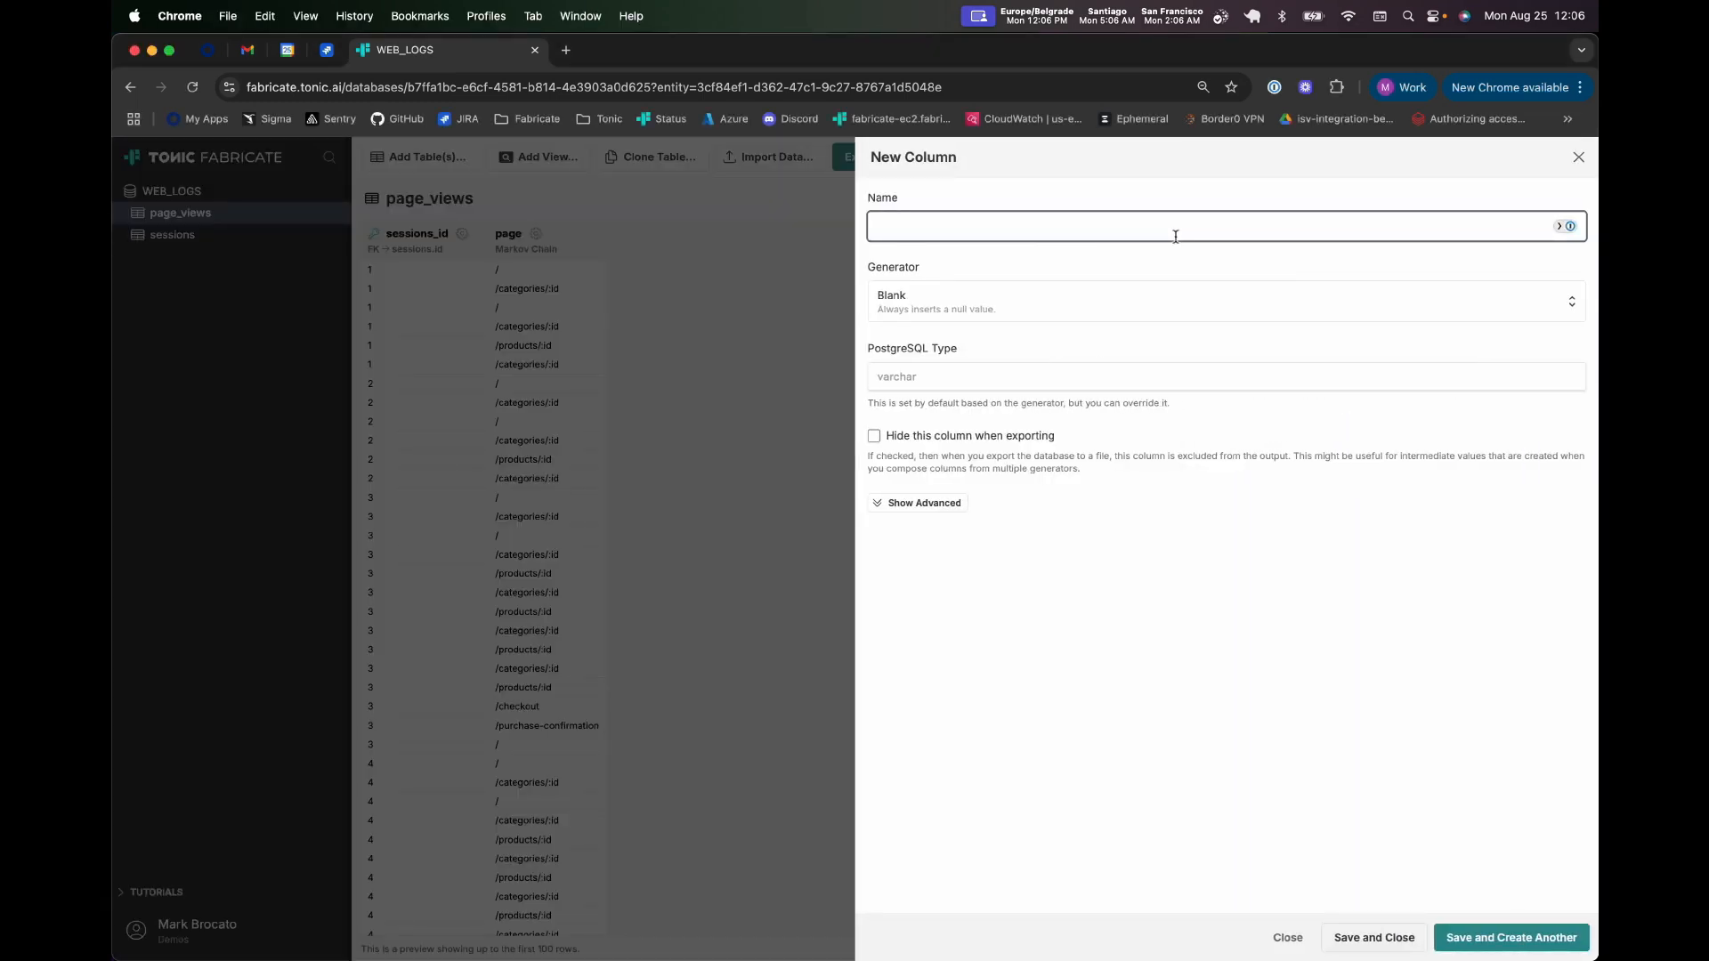
{"action": "type", "text": "path"}
{"action": "key", "text": "super+a"}
{"action": "type", "text": "uri"}
{"action": "left_click", "coordinate": [966, 312]}
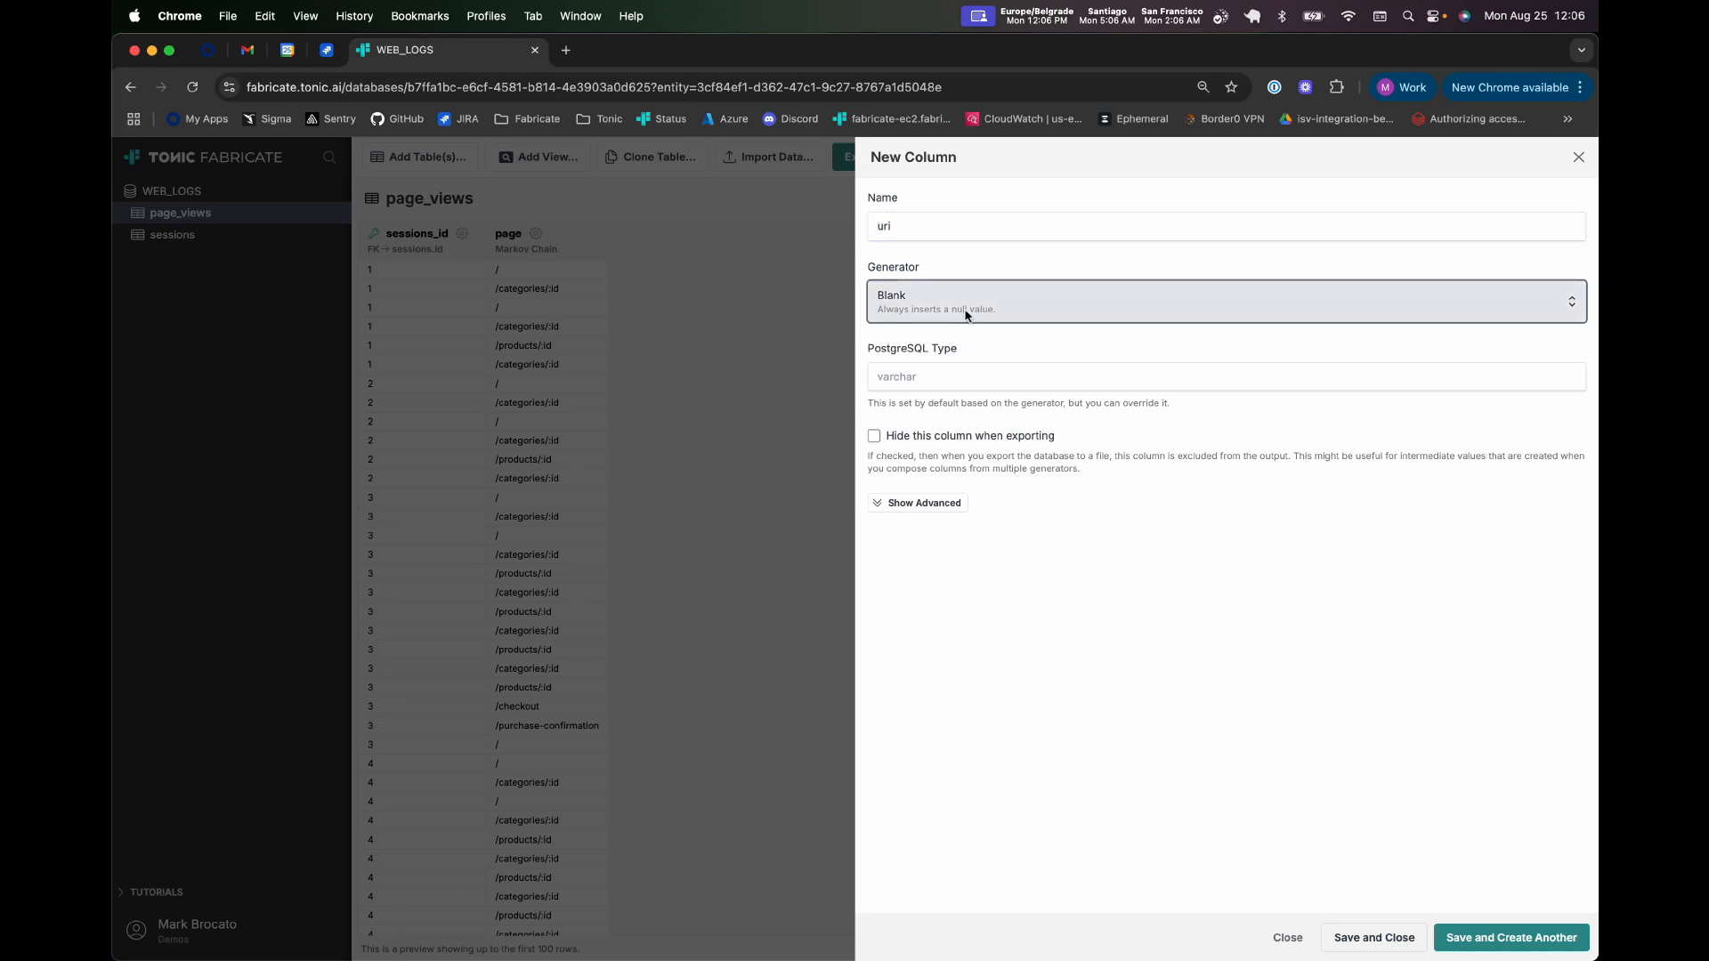
{"action": "type", "text": "SQL"}
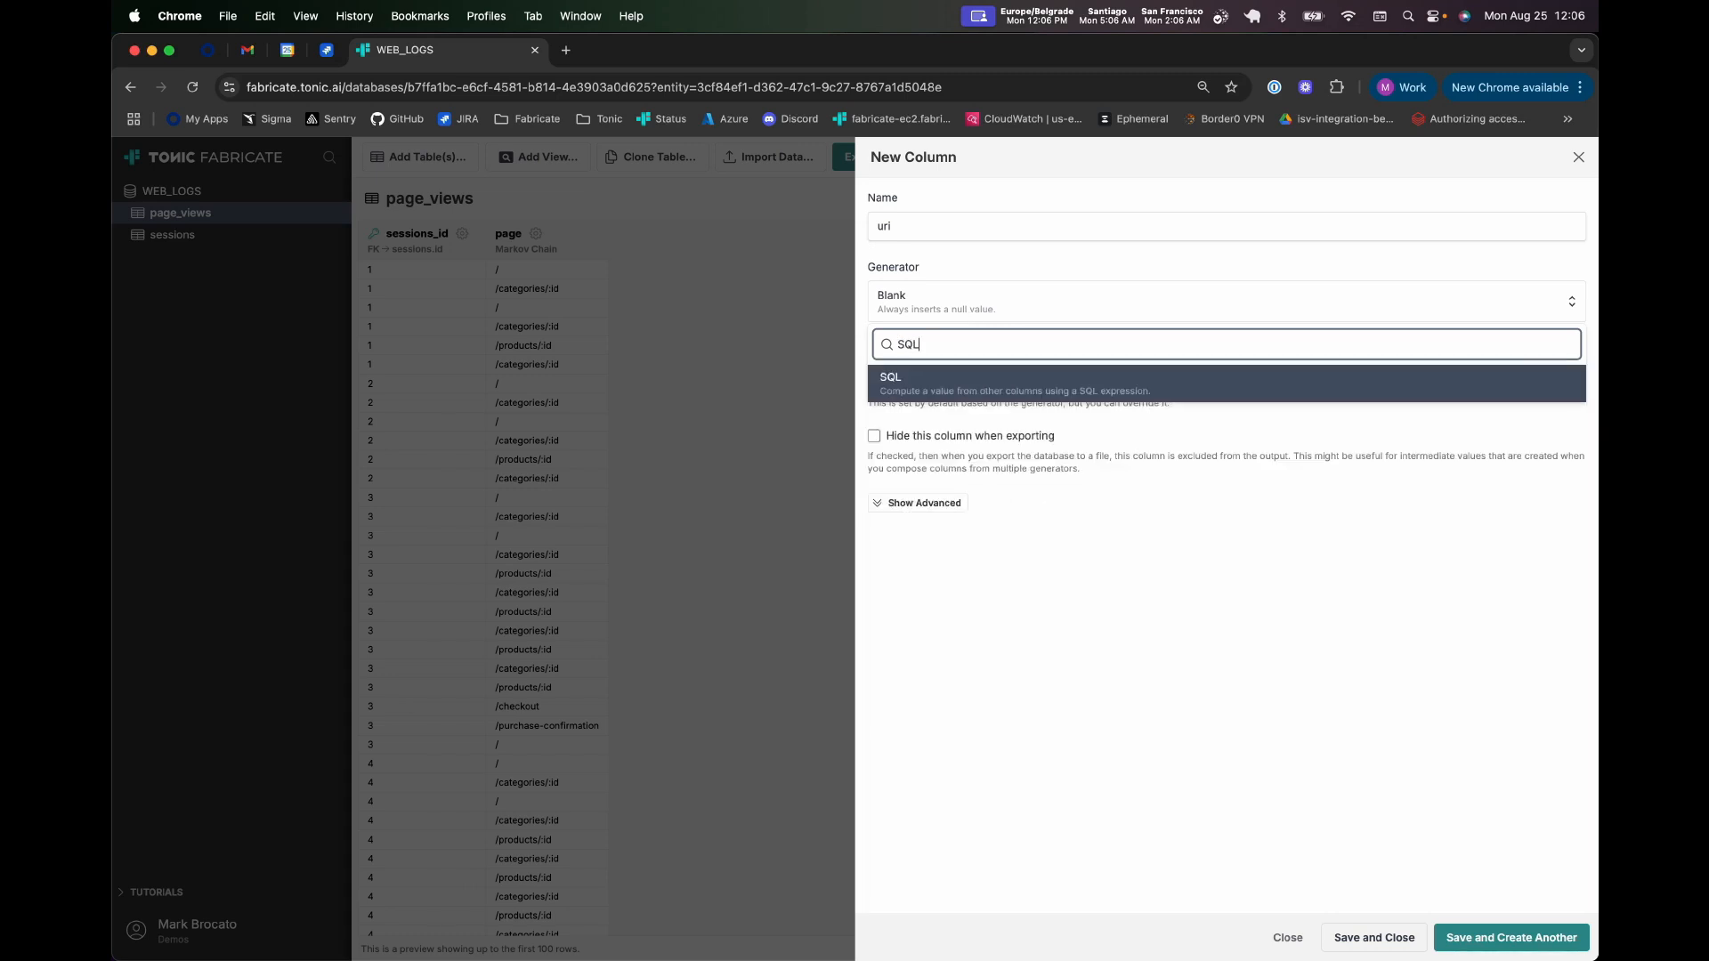
{"action": "key", "text": "Return"}
- Set the uri column's SQL expression to replace(page, ':id', fab_random(1000, 9999)) and save the column
{"action": "left_click", "coordinate": [1035, 375]}
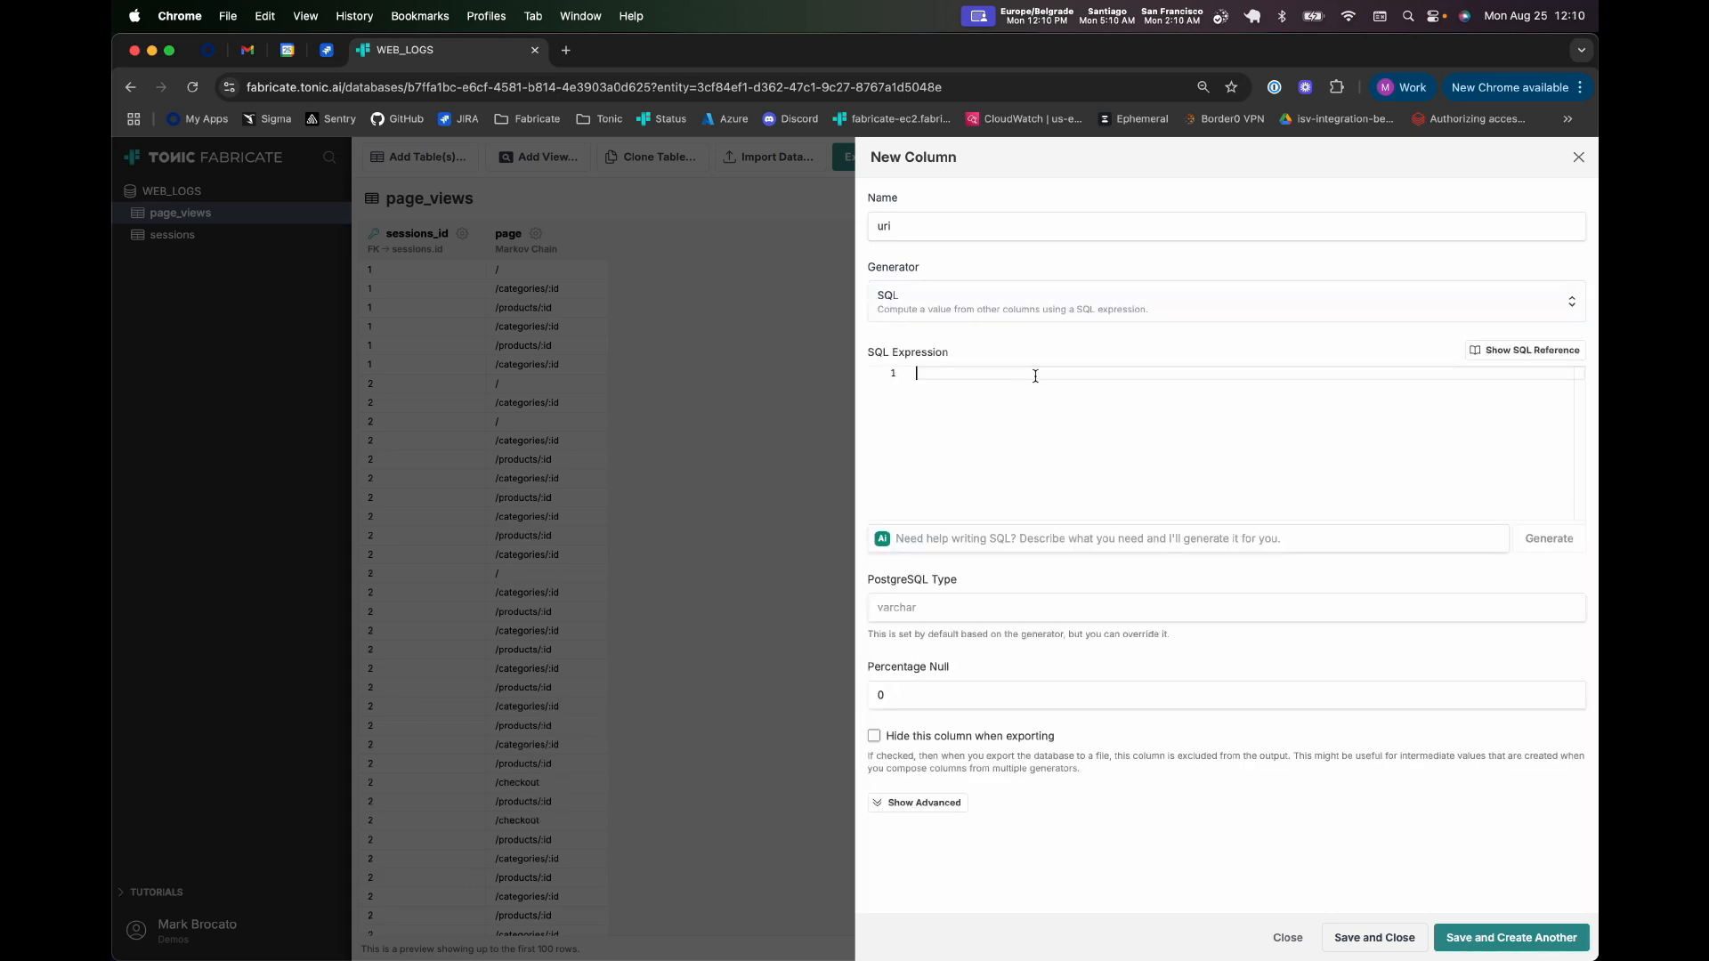
{"action": "type", "text": "replace(page, ':id', fab_random(1000, 9999"}
{"action": "left_click", "coordinate": [1229, 394]}
{"action": "left_click", "coordinate": [1376, 937]}
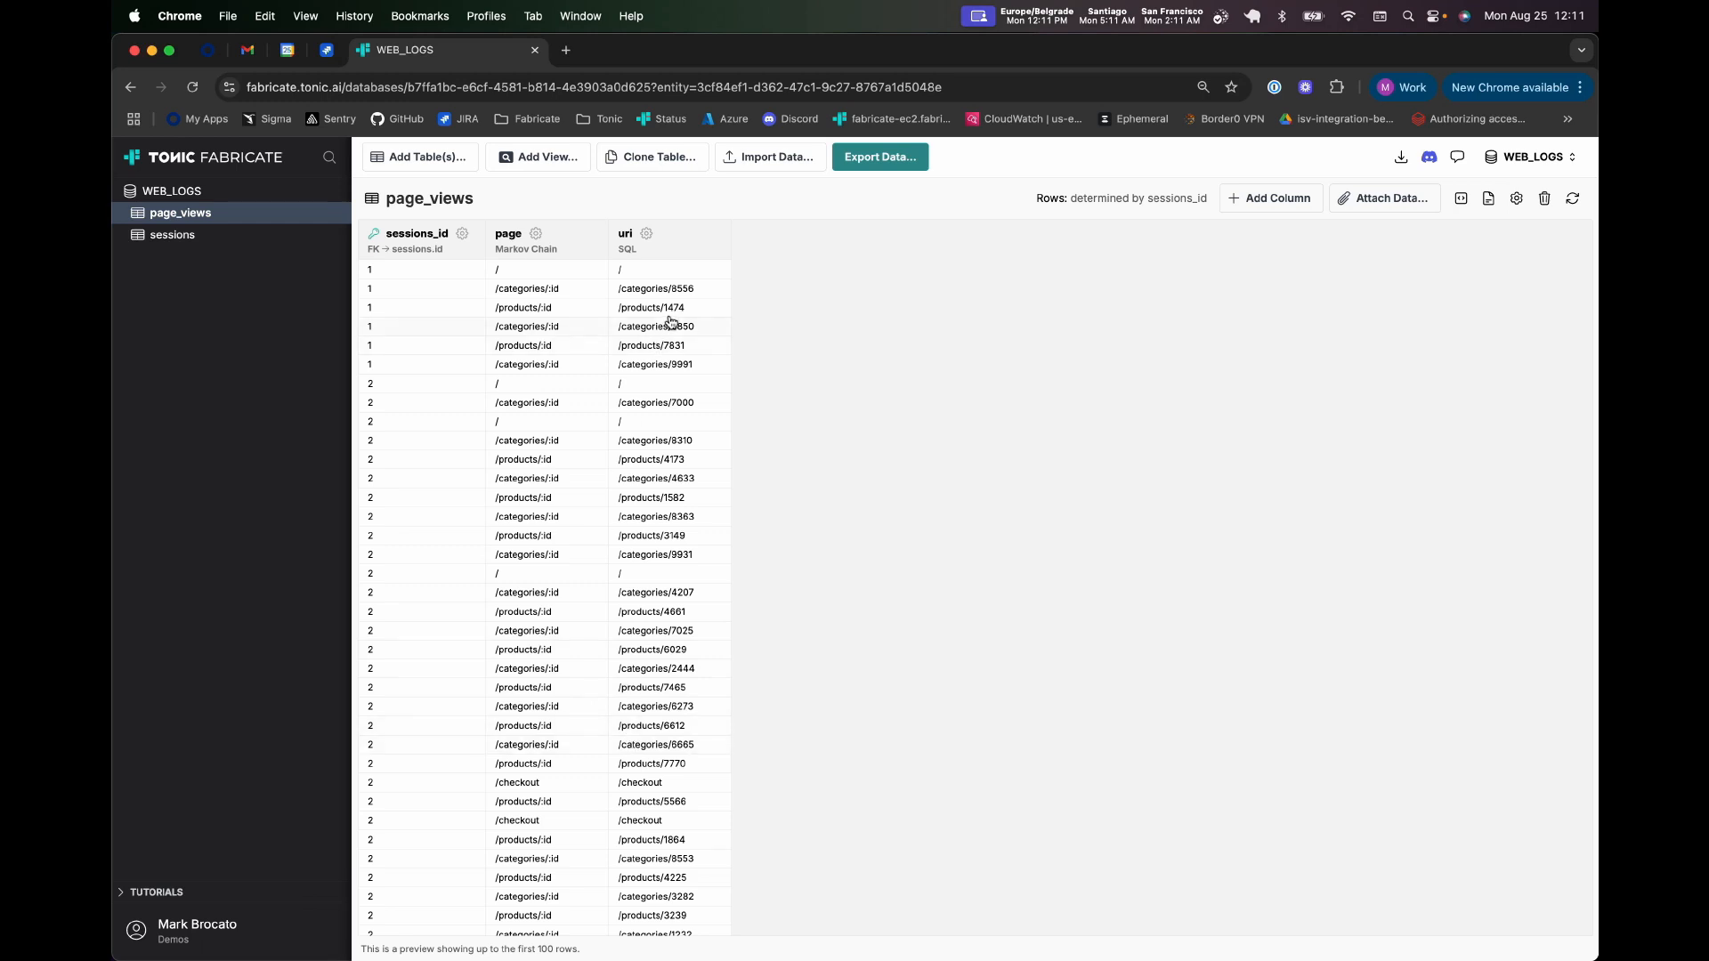
- Hide the page column when exporting and apply the change
{"action": "left_click", "coordinate": [536, 235]}
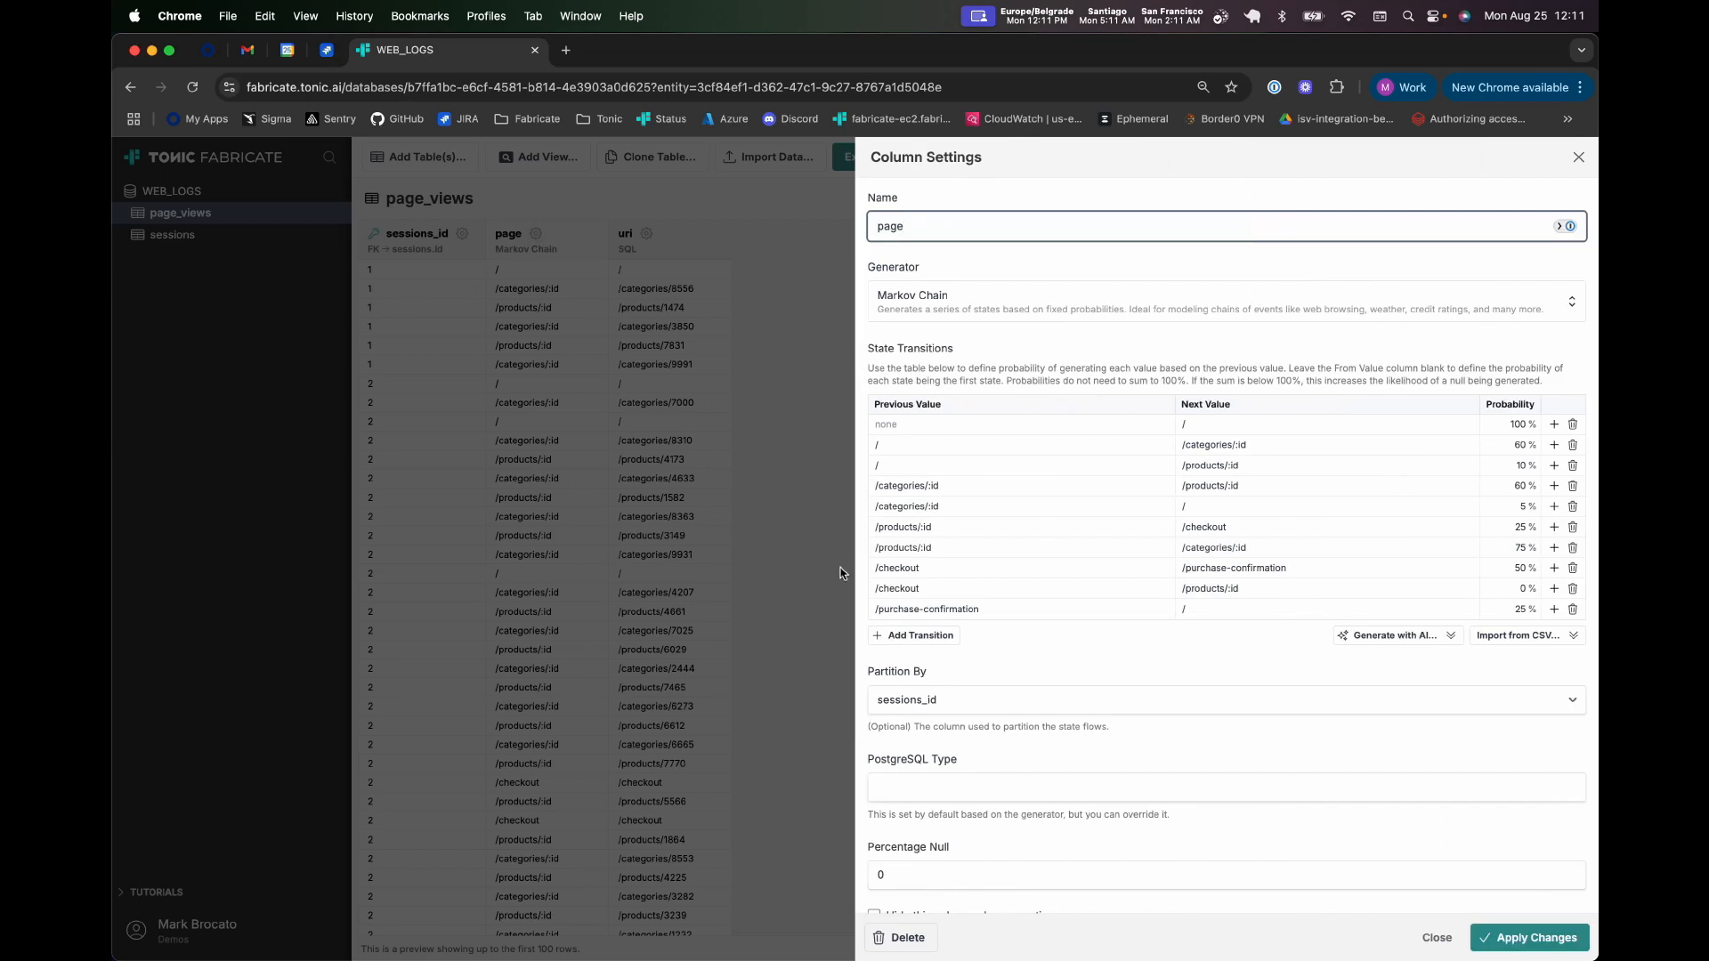
{"action": "scroll", "coordinate": [968, 654], "scroll_direction": "down", "scroll_amount": 3}
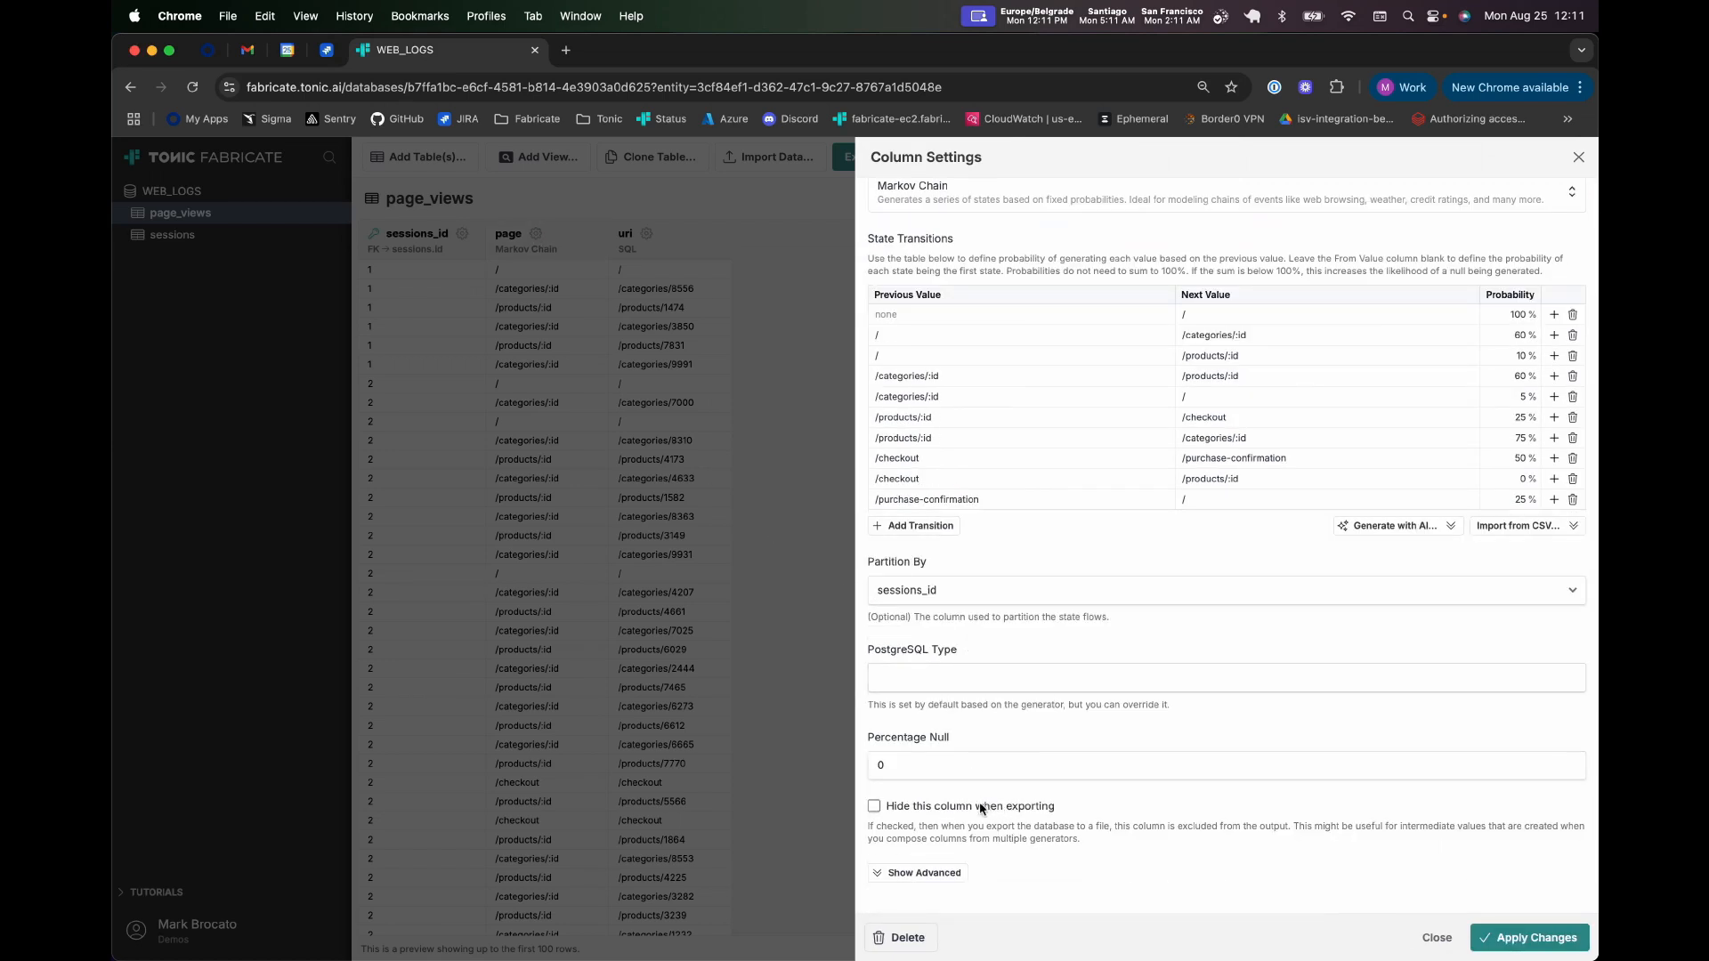
{"action": "left_click", "coordinate": [921, 809]}
{"action": "left_click", "coordinate": [1529, 937]}
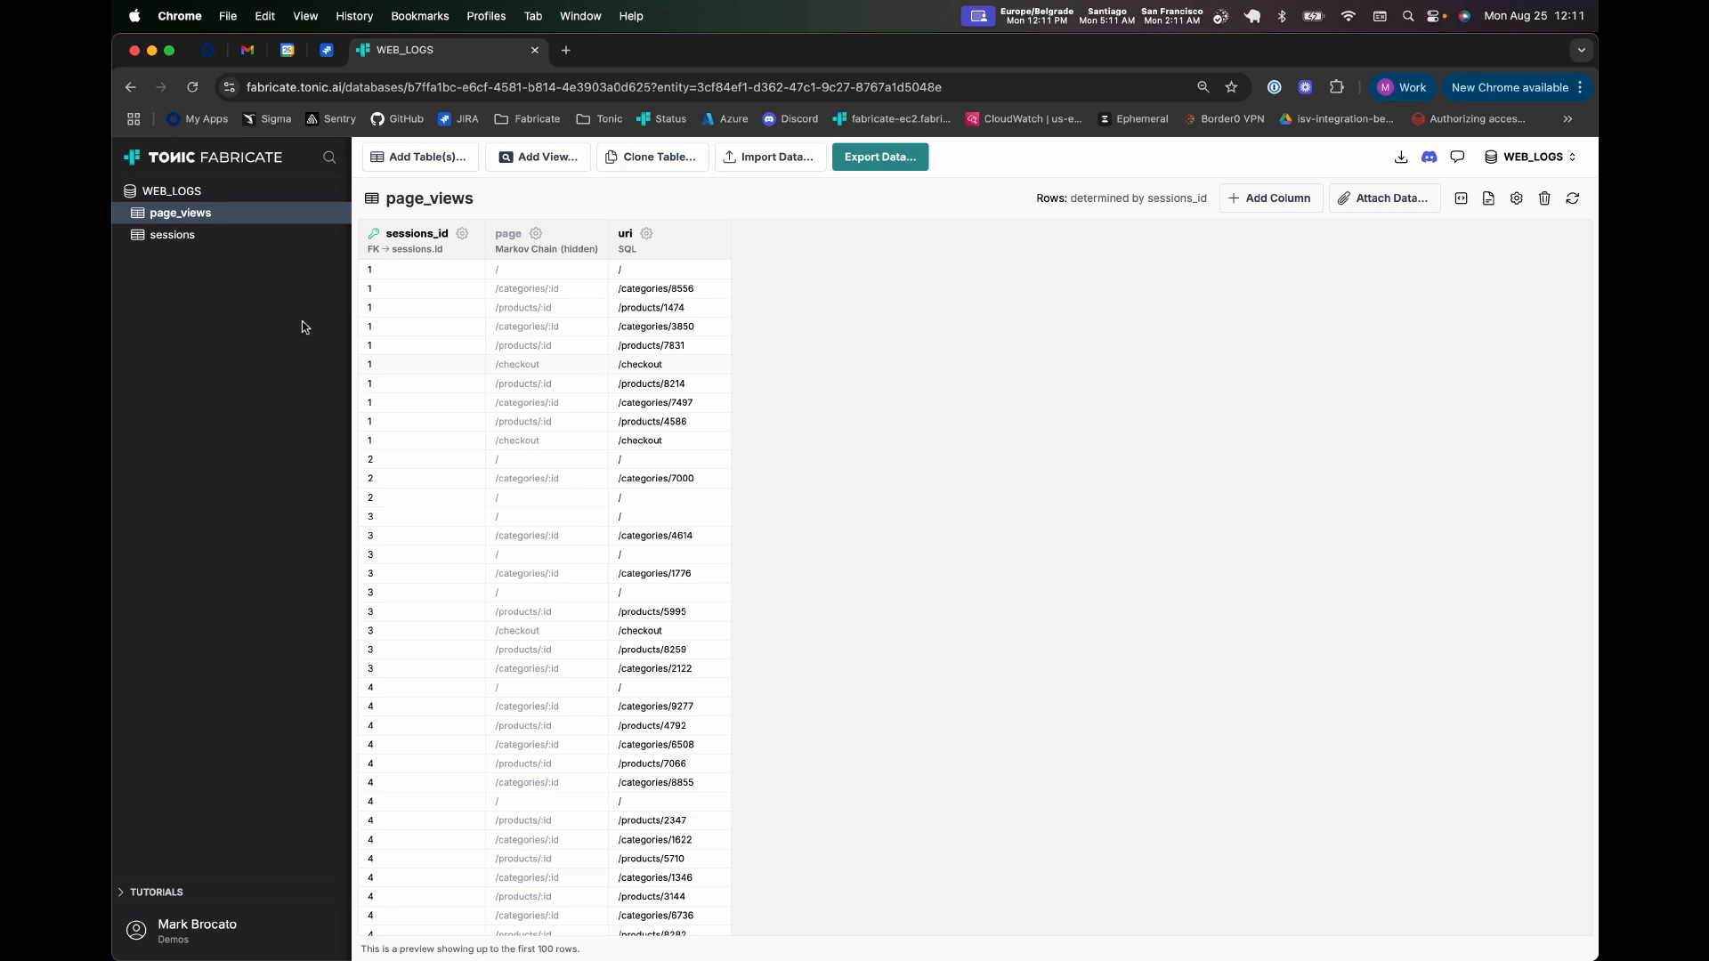
- Add a start_time column to page_views with the Column From Another Table generator, pulling start_time from sessions
{"action": "left_click", "coordinate": [267, 236]}
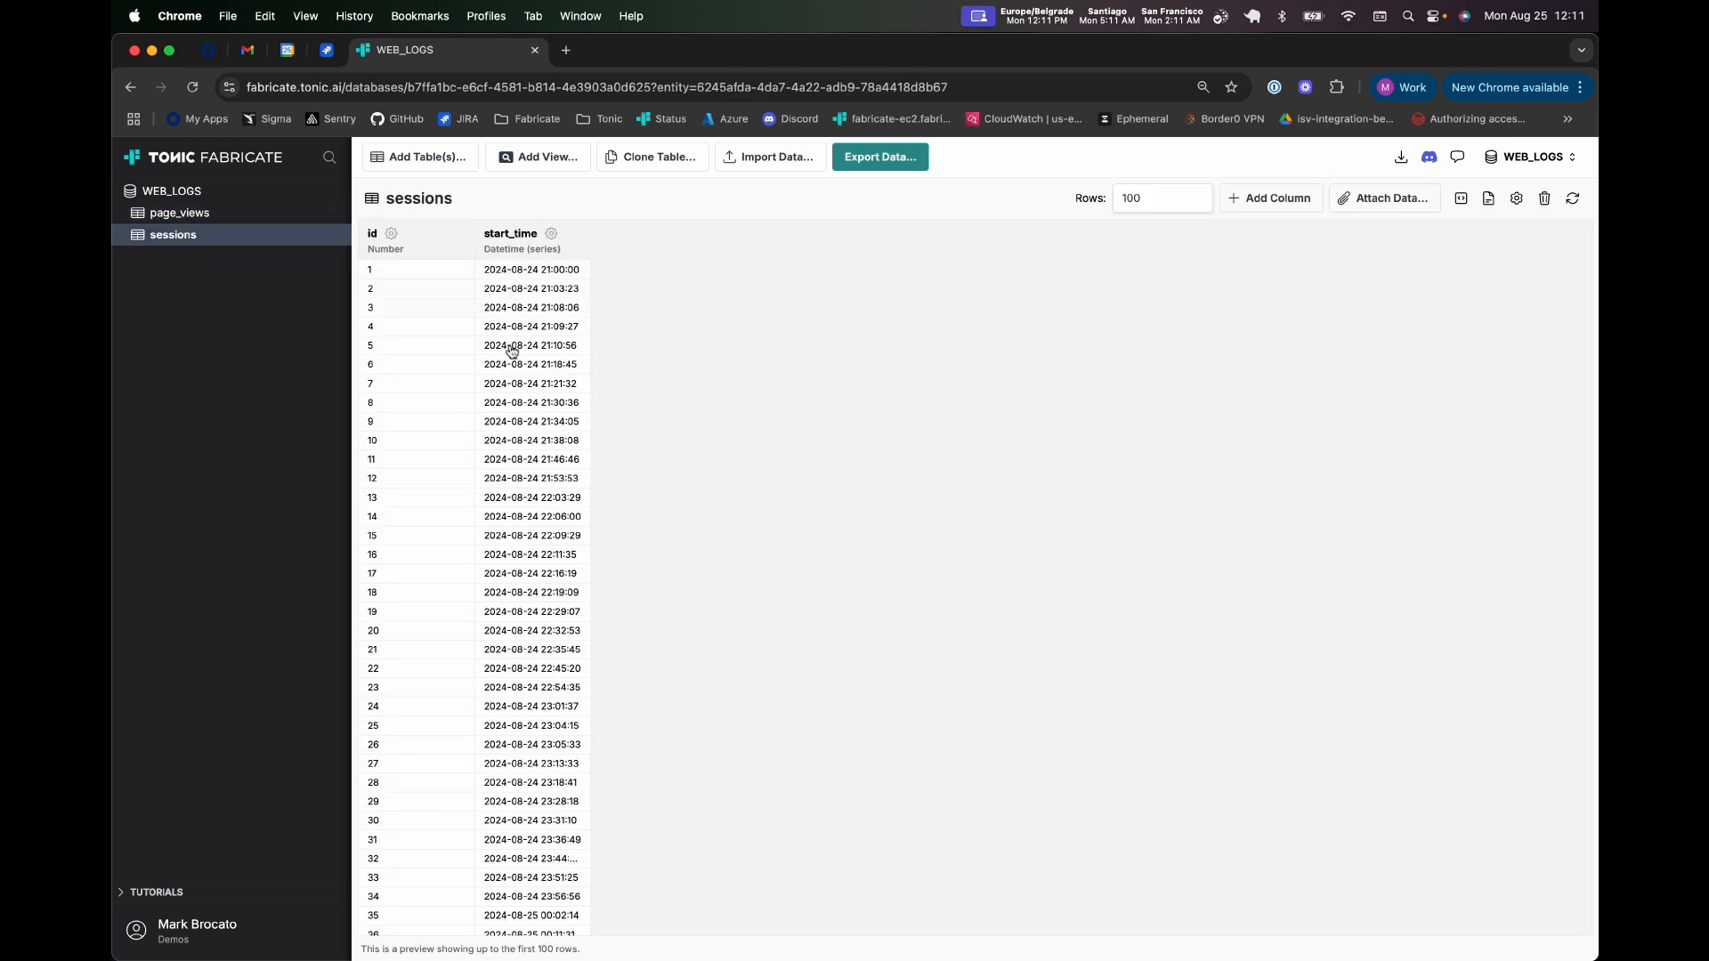
{"action": "left_click", "coordinate": [189, 218]}
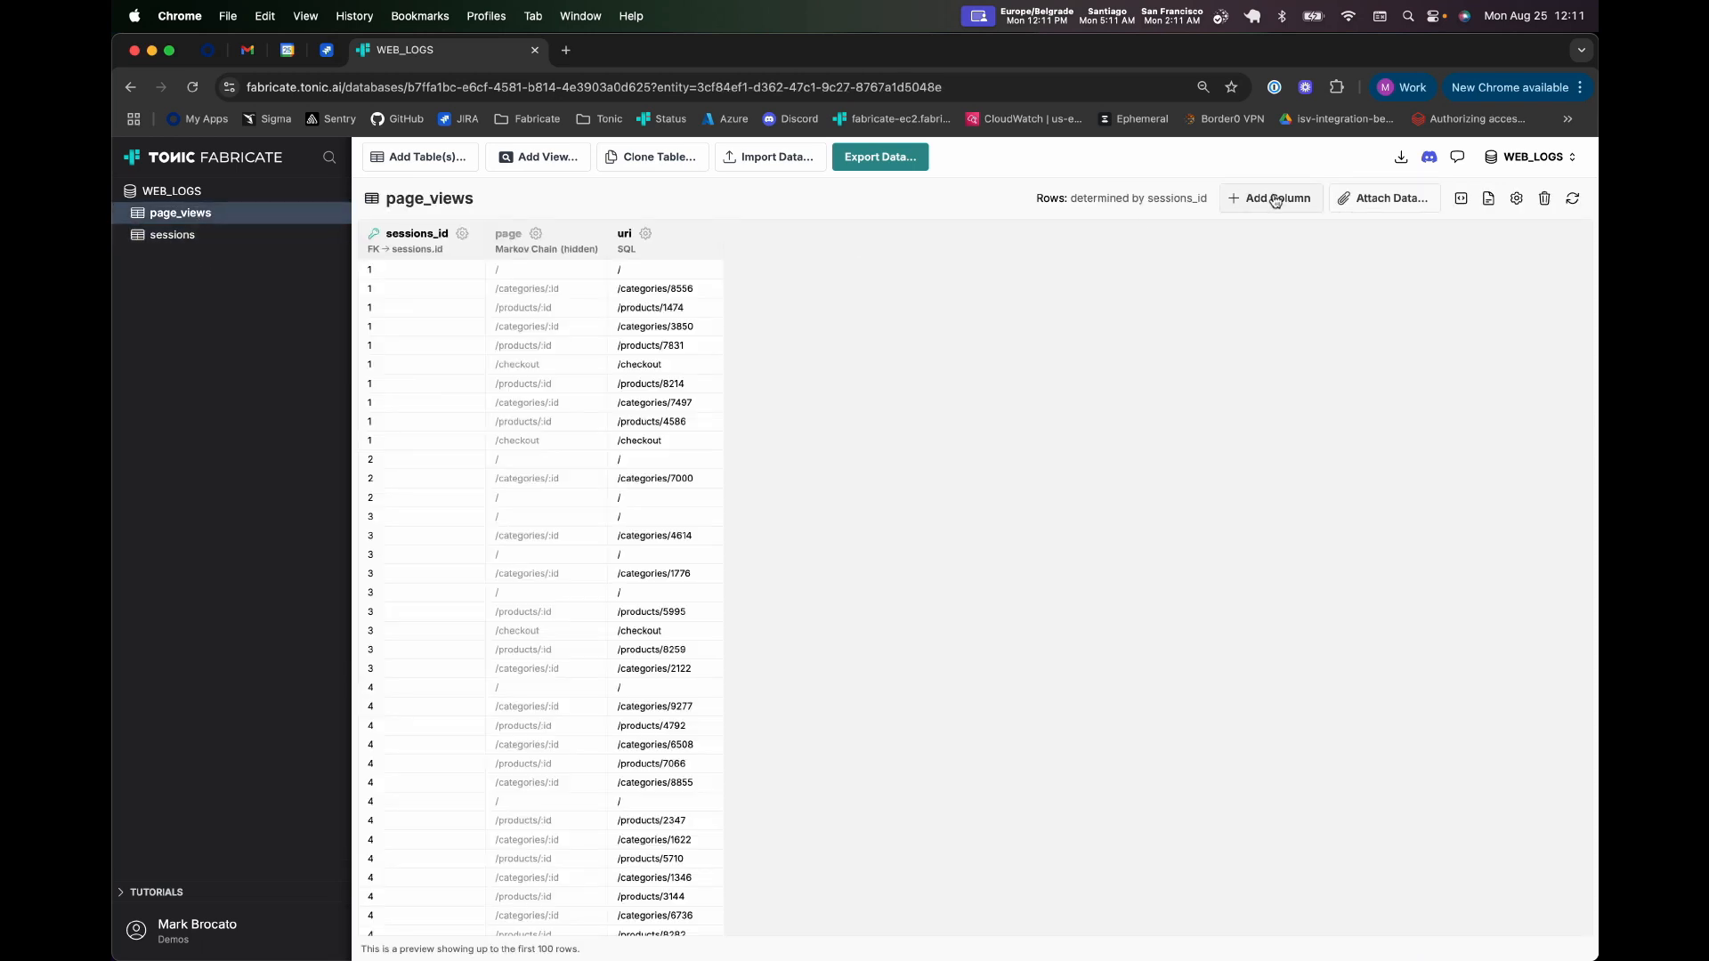
{"action": "left_click", "coordinate": [1241, 198]}
{"action": "type", "text": "start_time"}
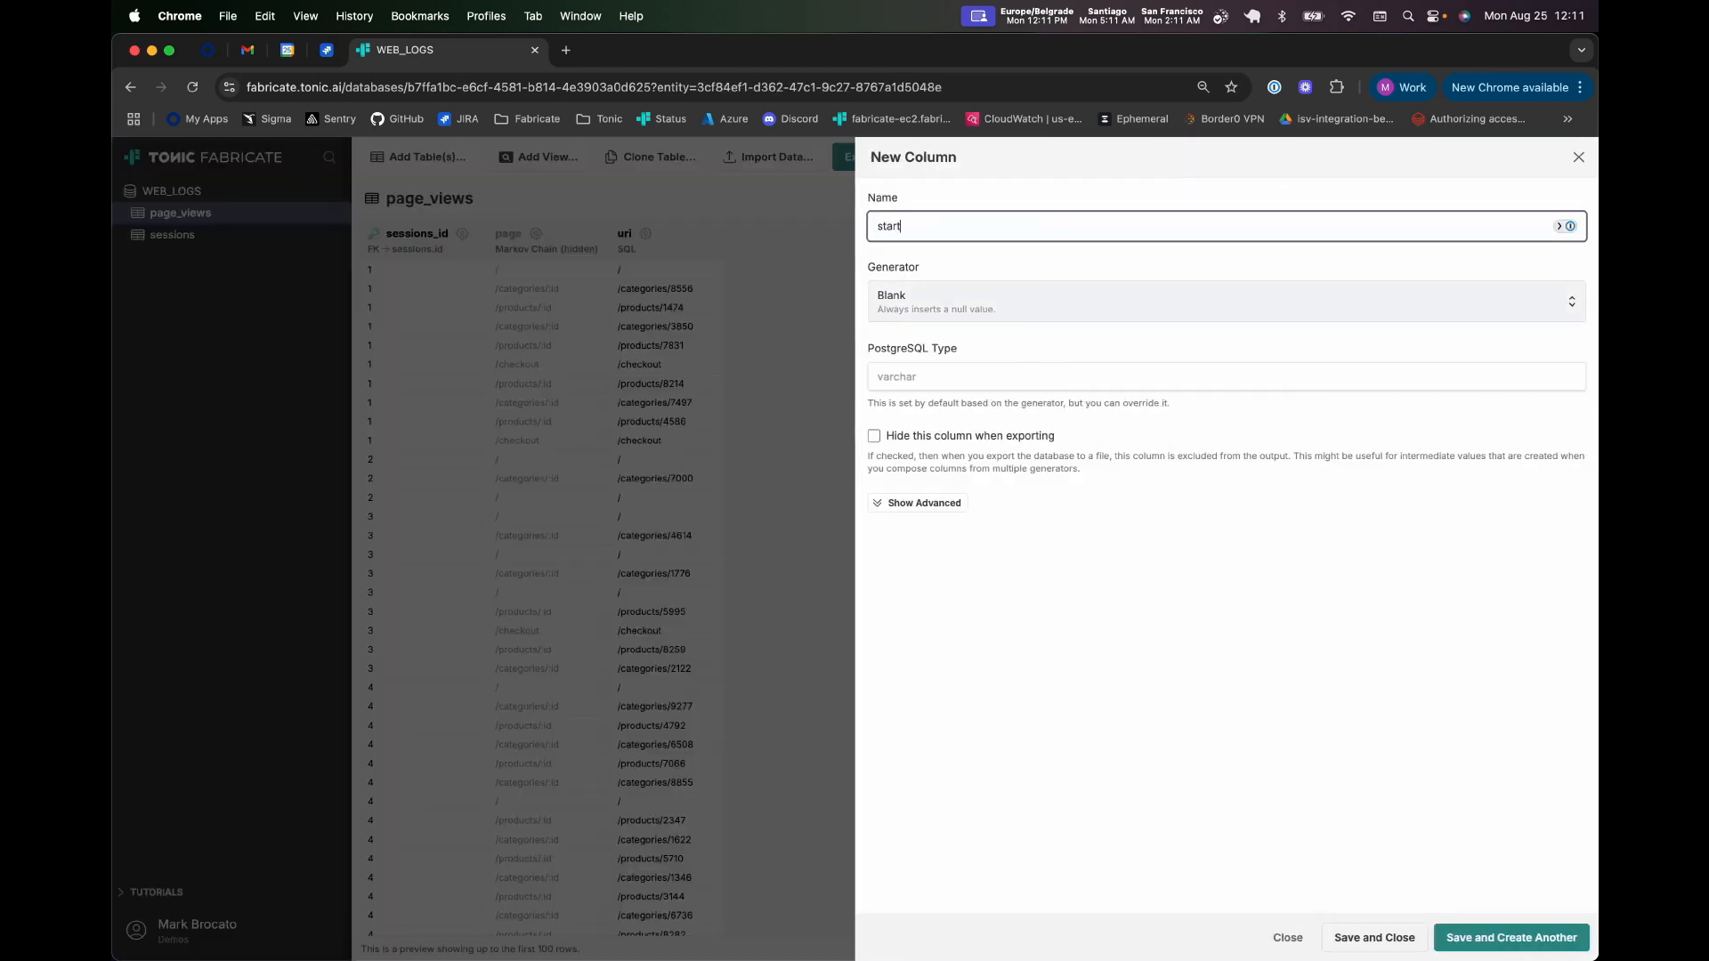
{"action": "left_click", "coordinate": [1033, 308]}
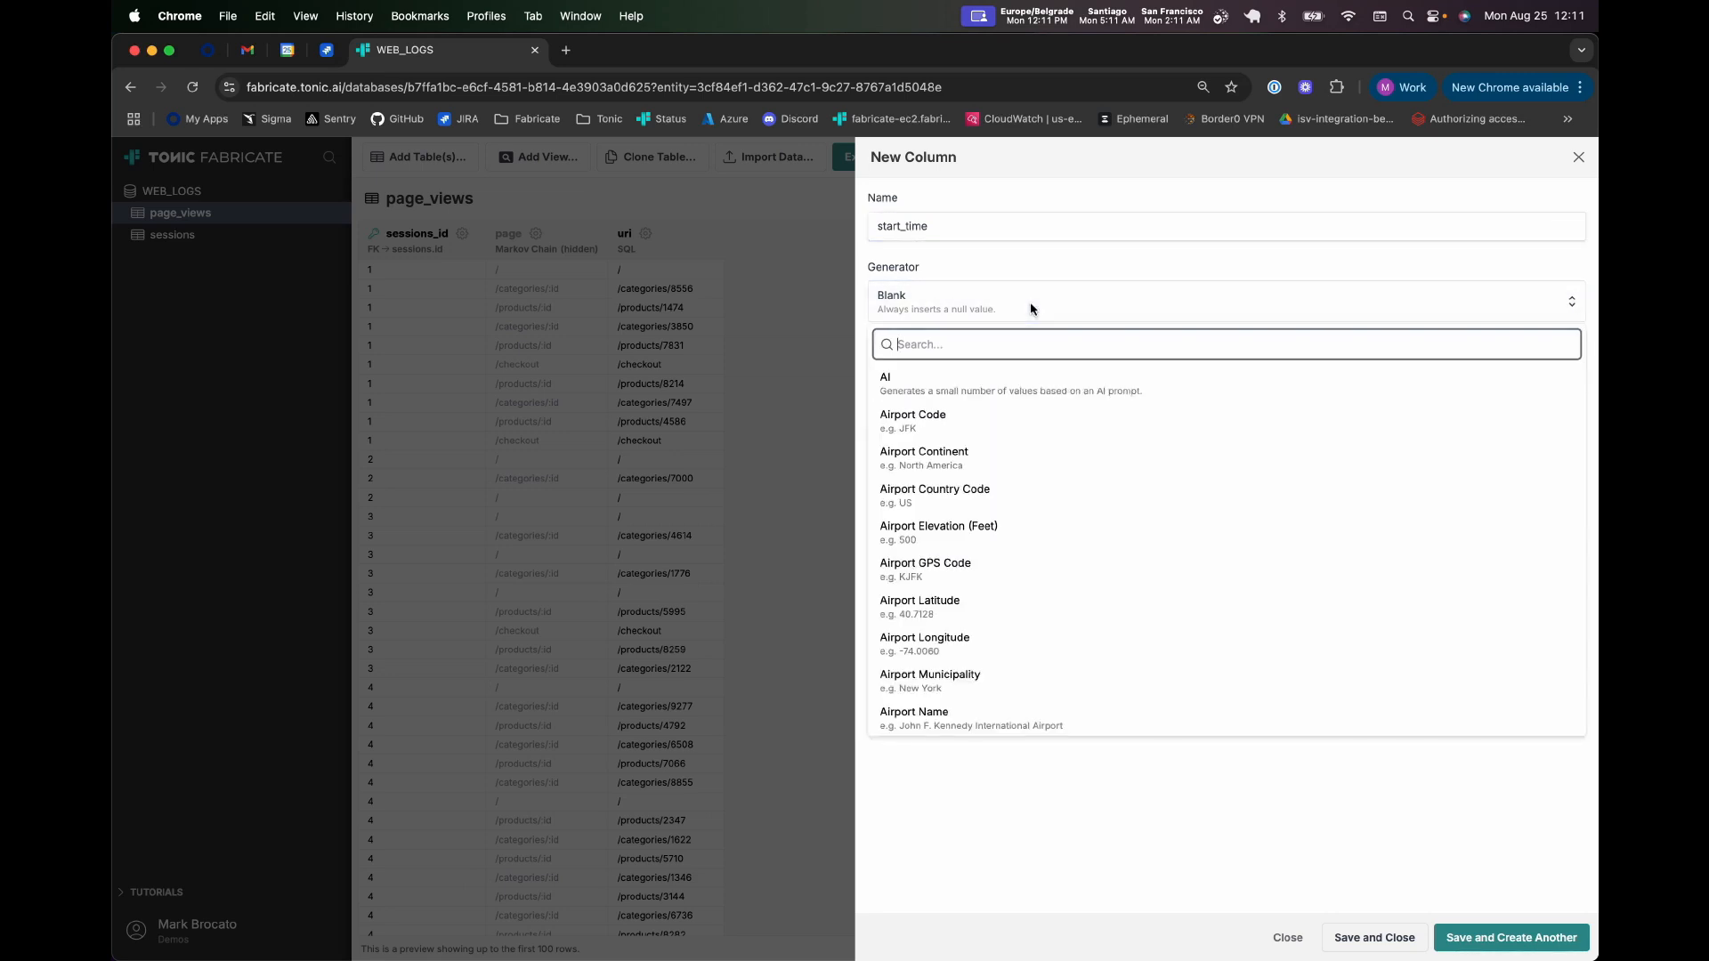
{"action": "type", "text": "column"}
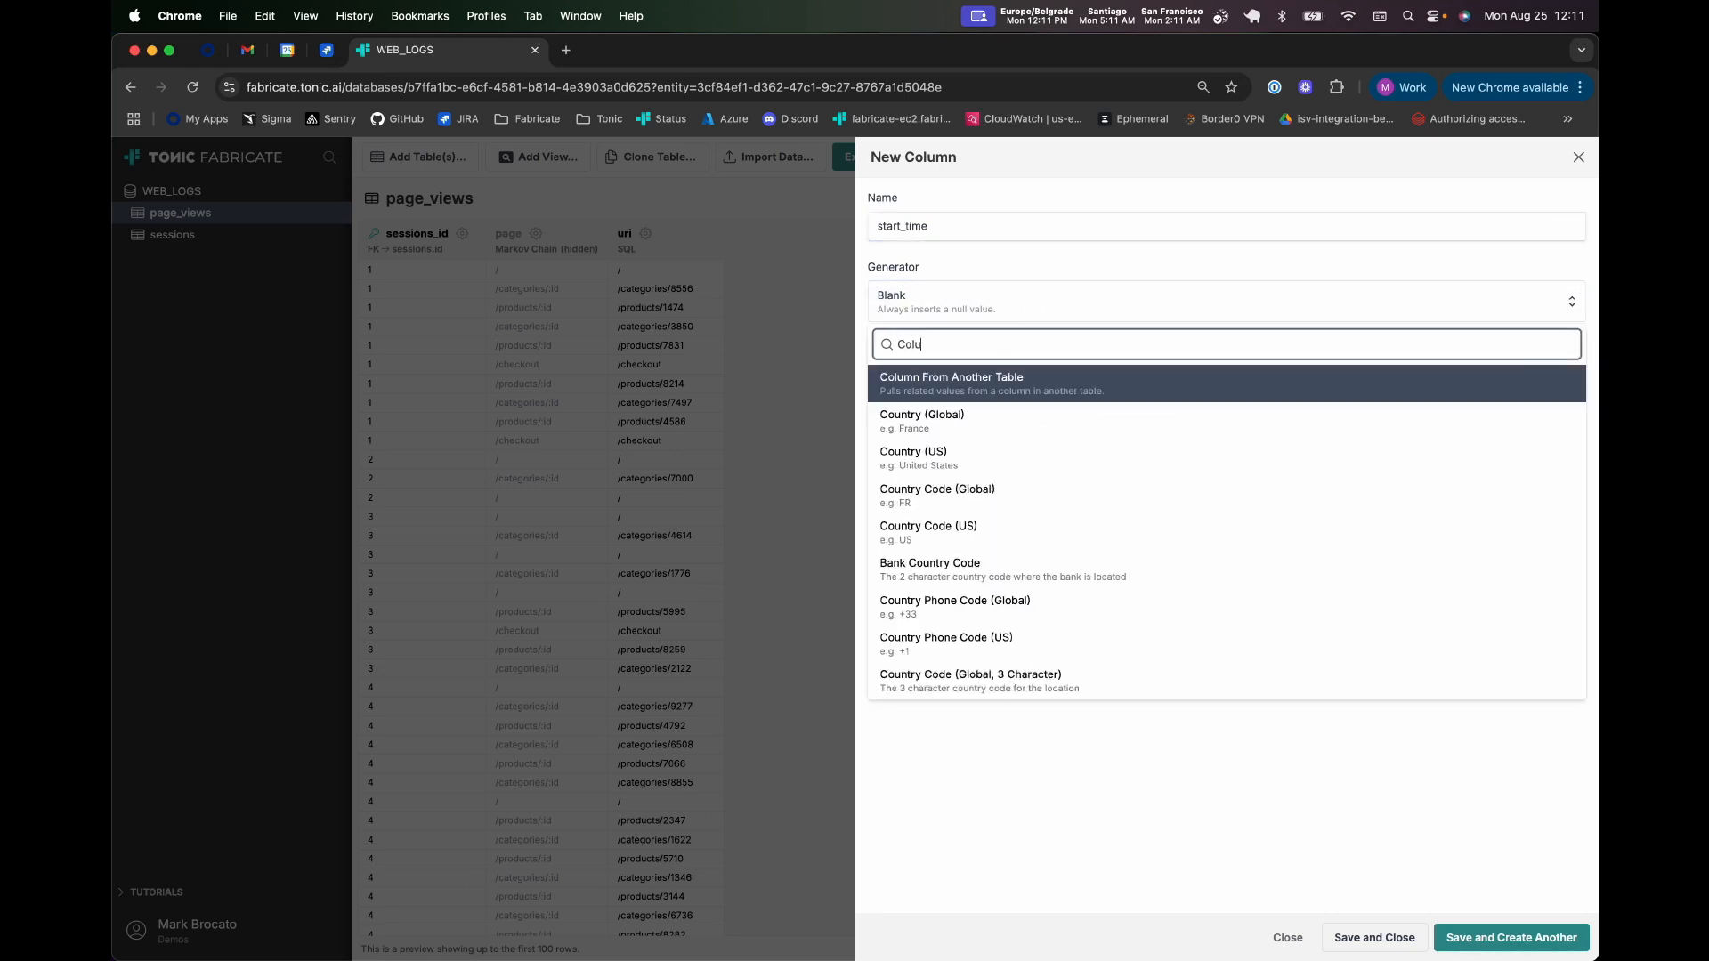
{"action": "key", "text": "Return"}
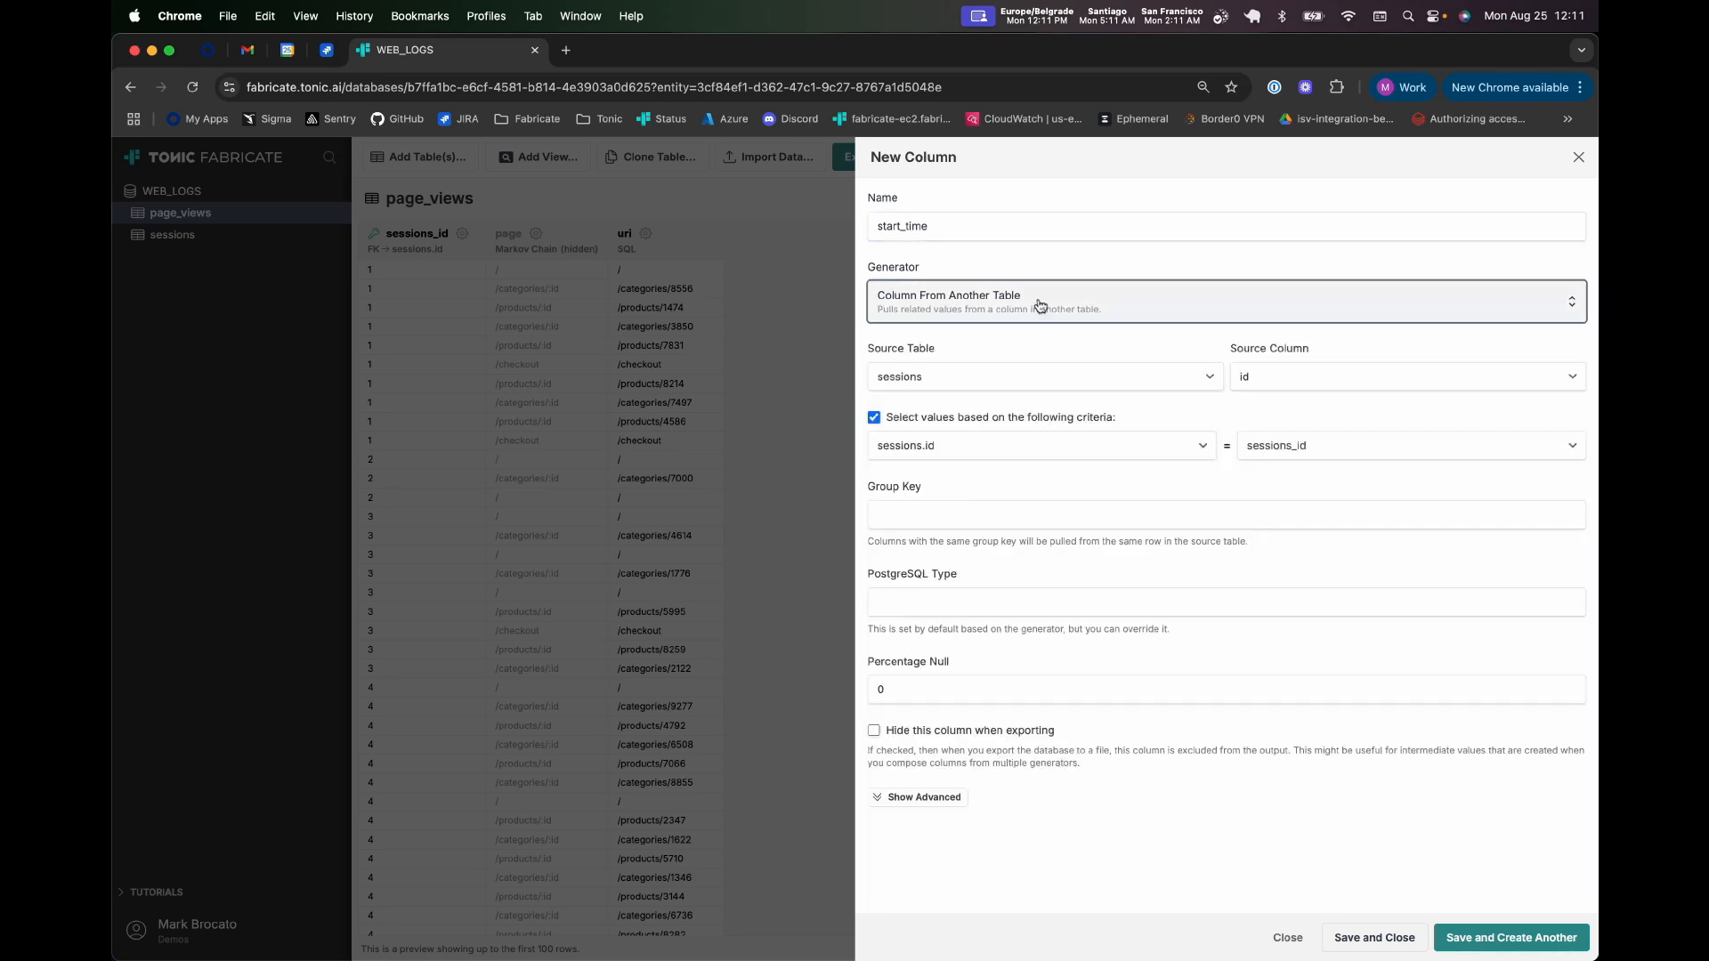
{"action": "left_click", "coordinate": [1298, 377]}
{"action": "left_click", "coordinate": [1291, 396]}
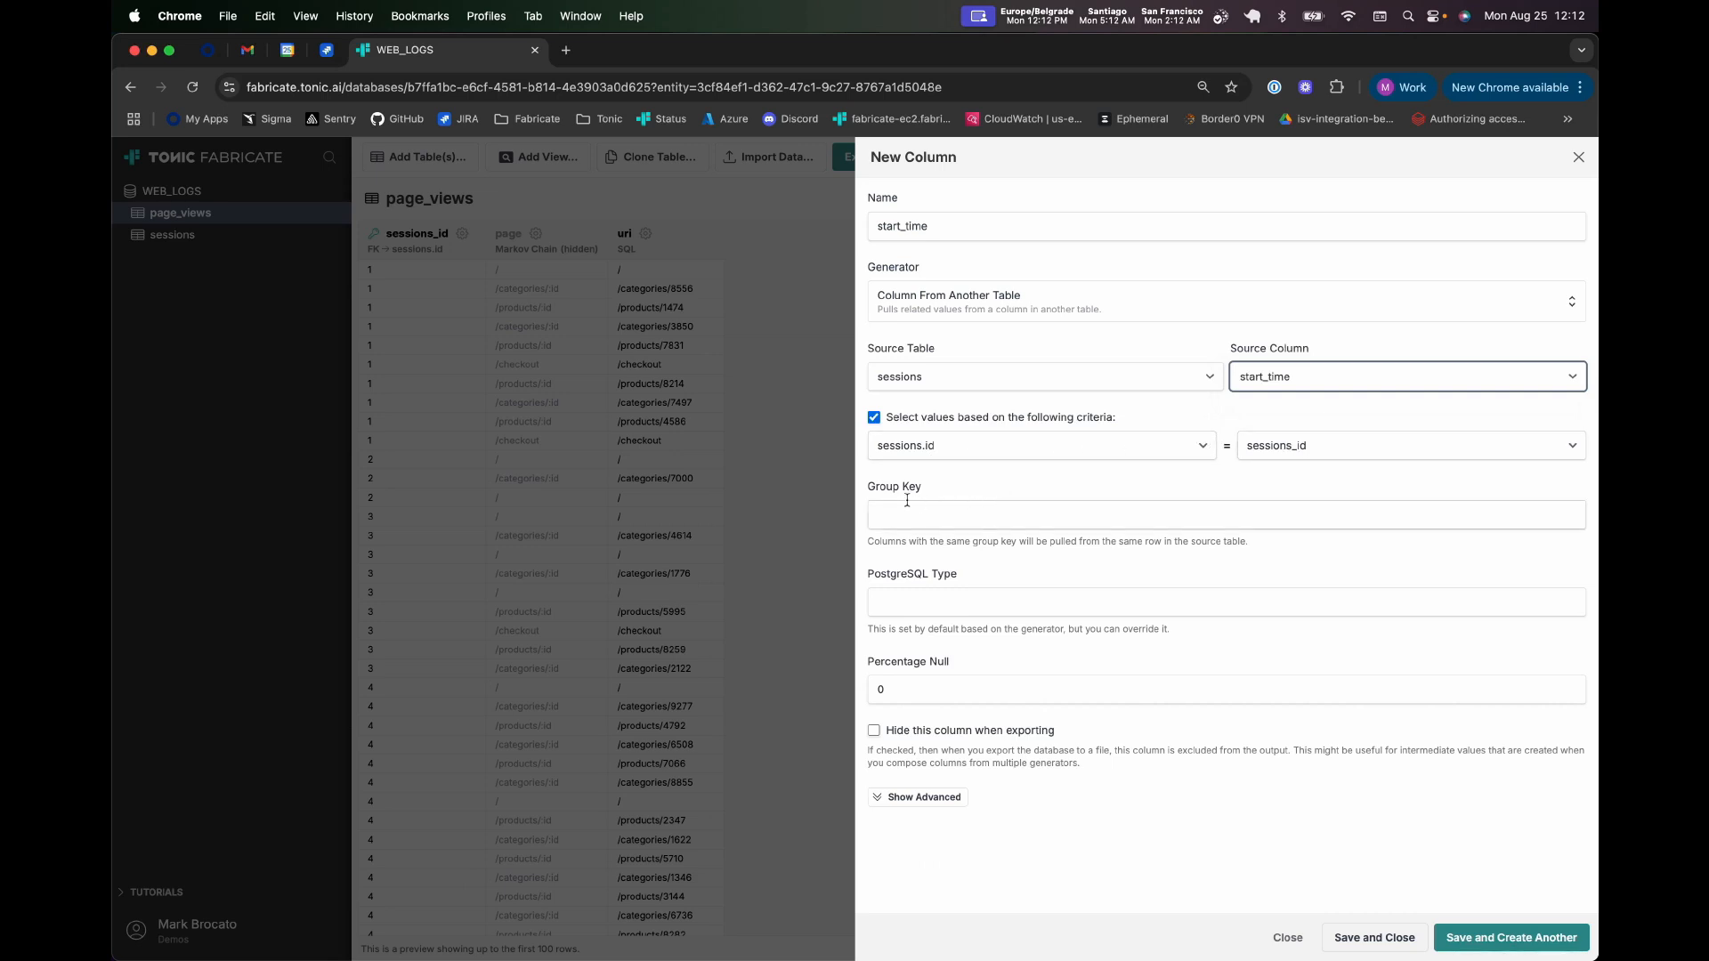
{"action": "left_click", "coordinate": [1397, 939]}
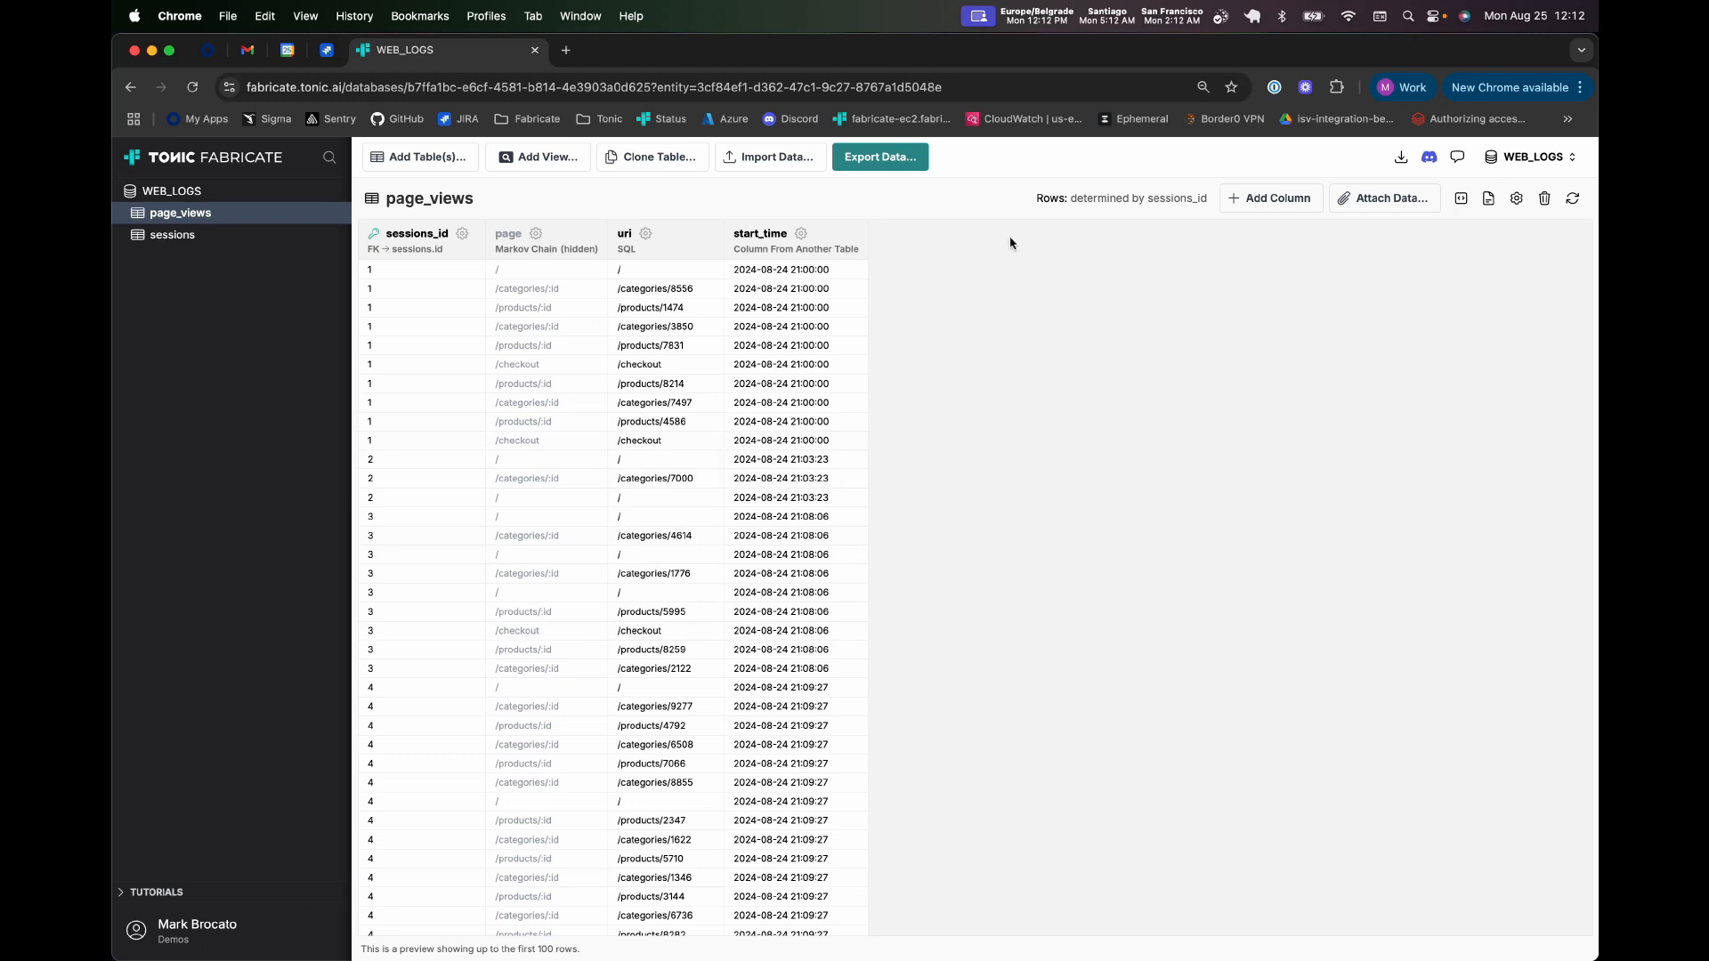
- Start a new page_views column named timestamp with the Datetime generator and the Series type
{"action": "left_click", "coordinate": [1259, 200]}
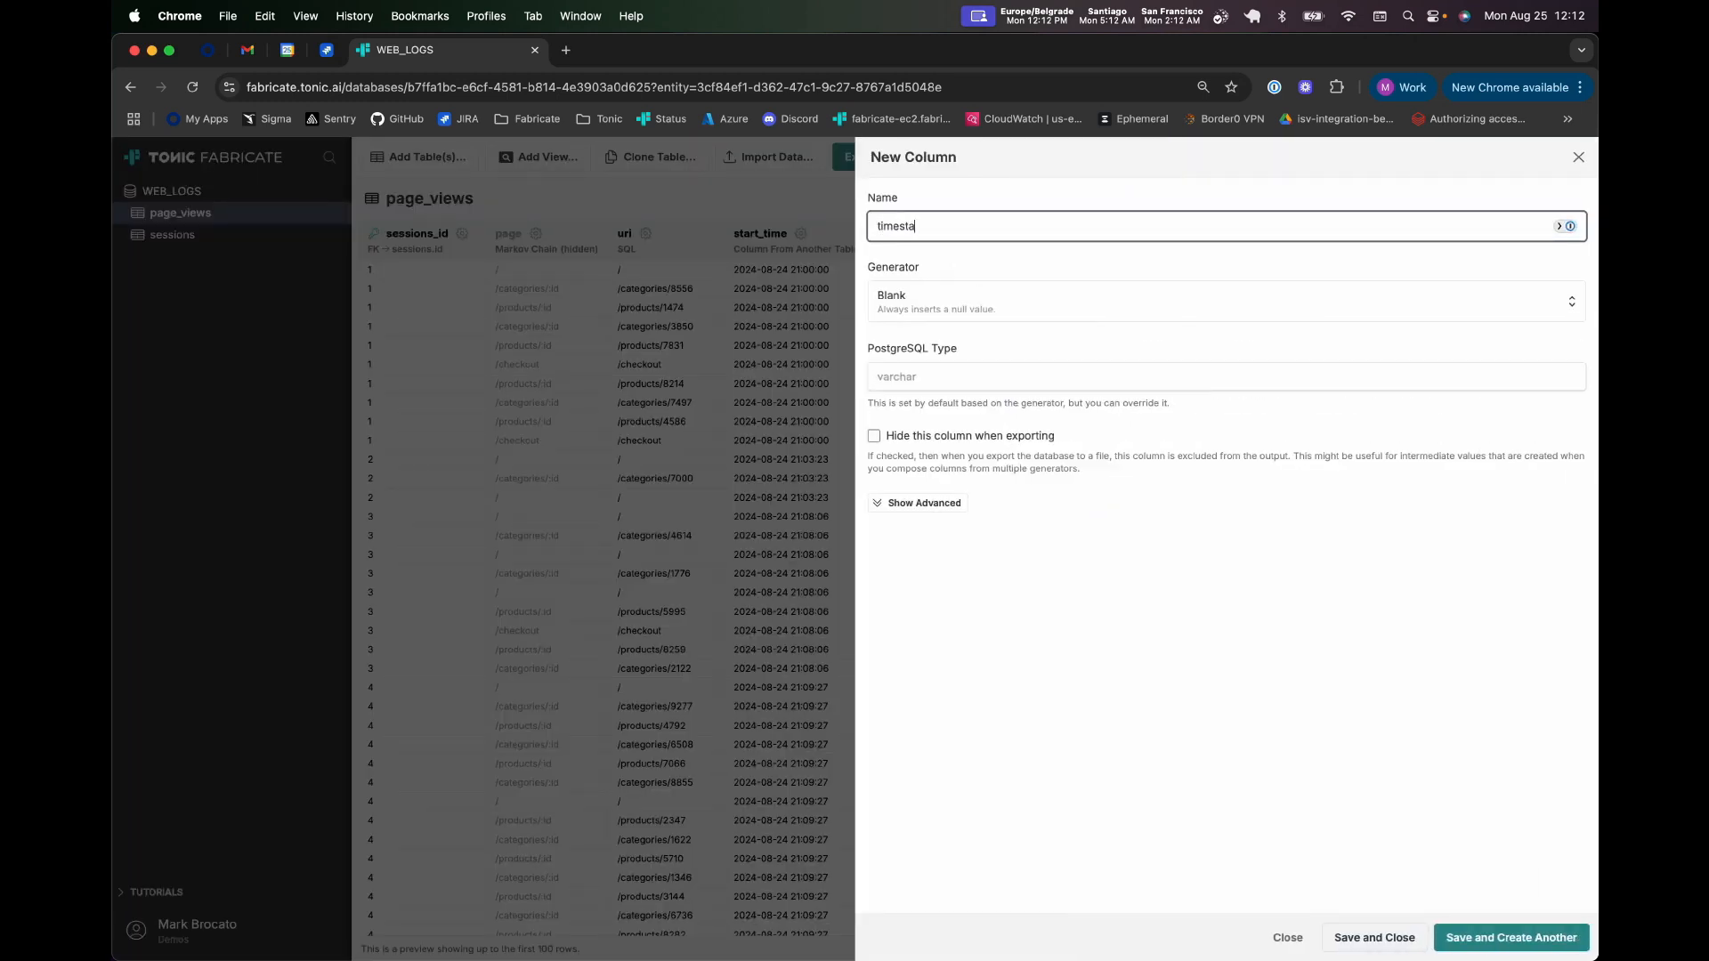
{"action": "left_click", "coordinate": [921, 307]}
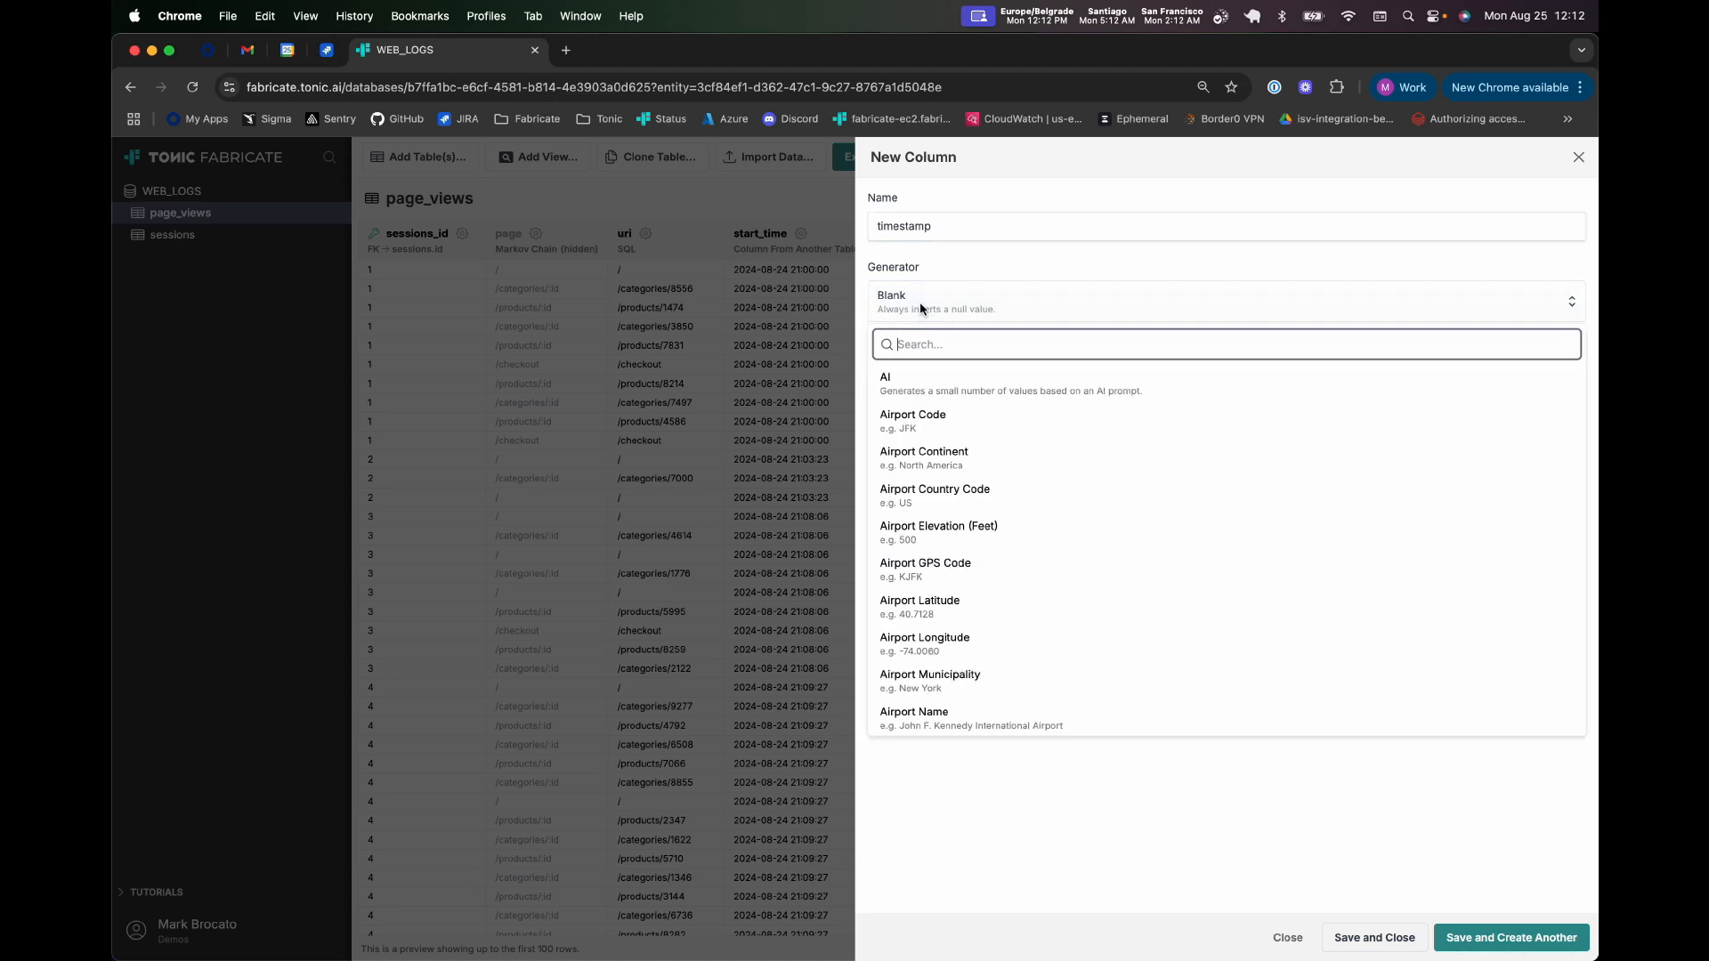
{"action": "type", "text": "dat"}
{"action": "key", "text": "Return"}
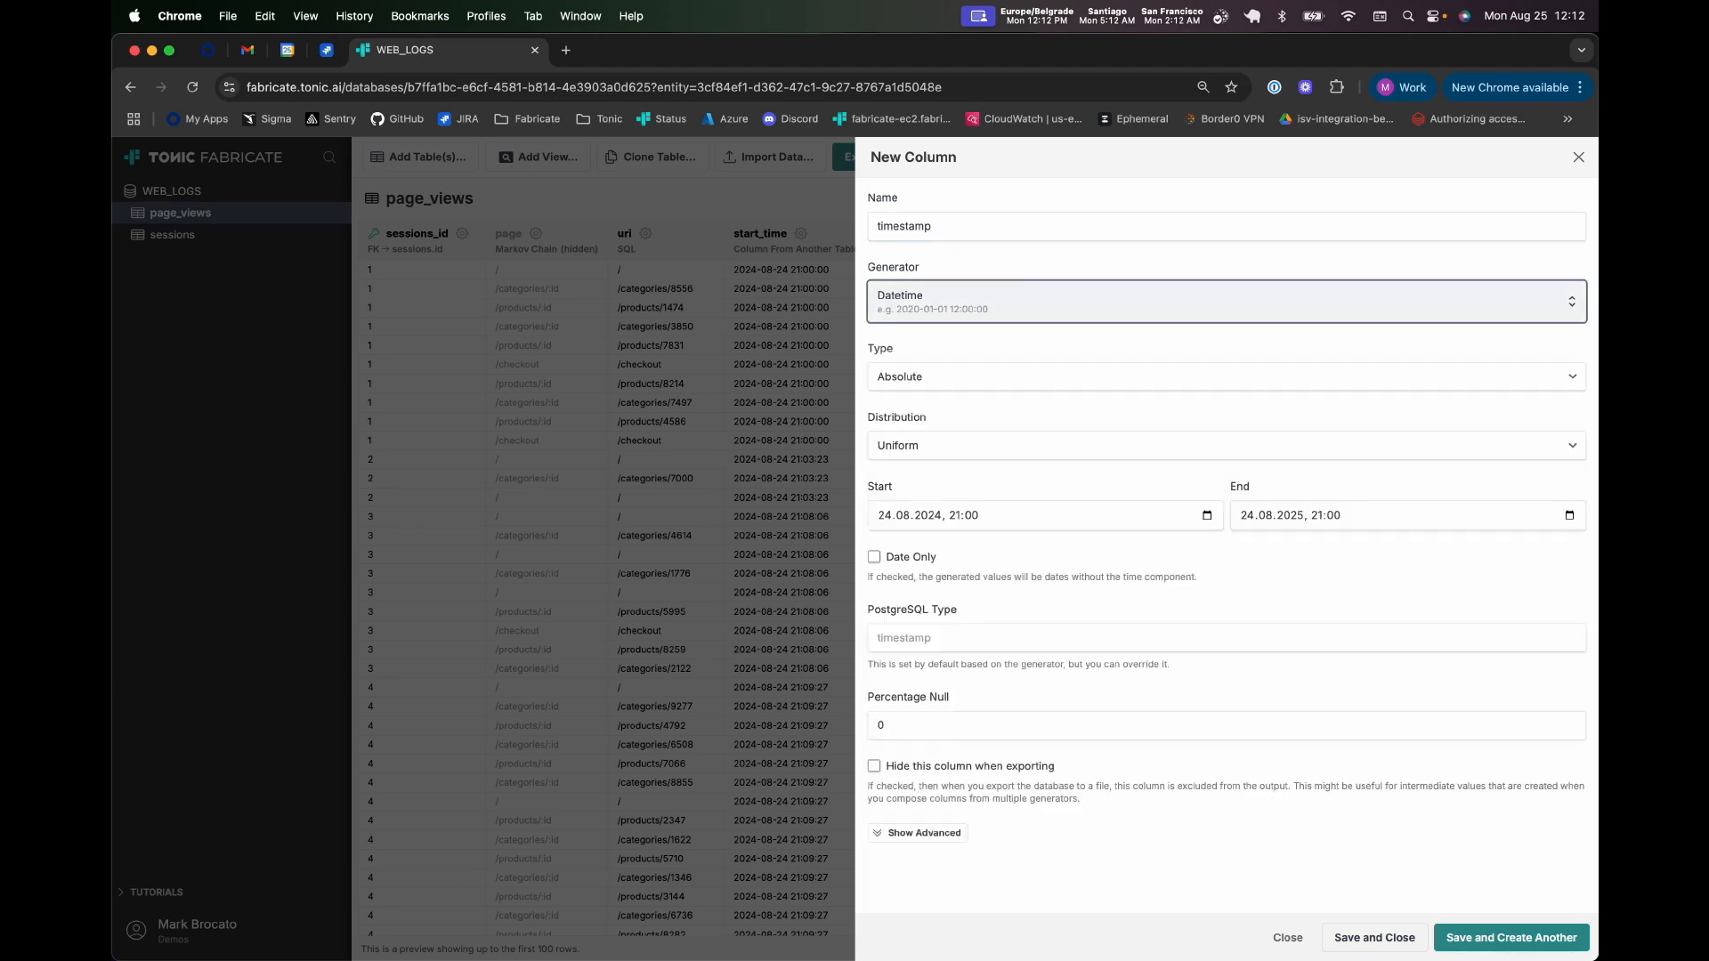
{"action": "left_click", "coordinate": [926, 378]}
{"action": "left_click", "coordinate": [933, 414]}
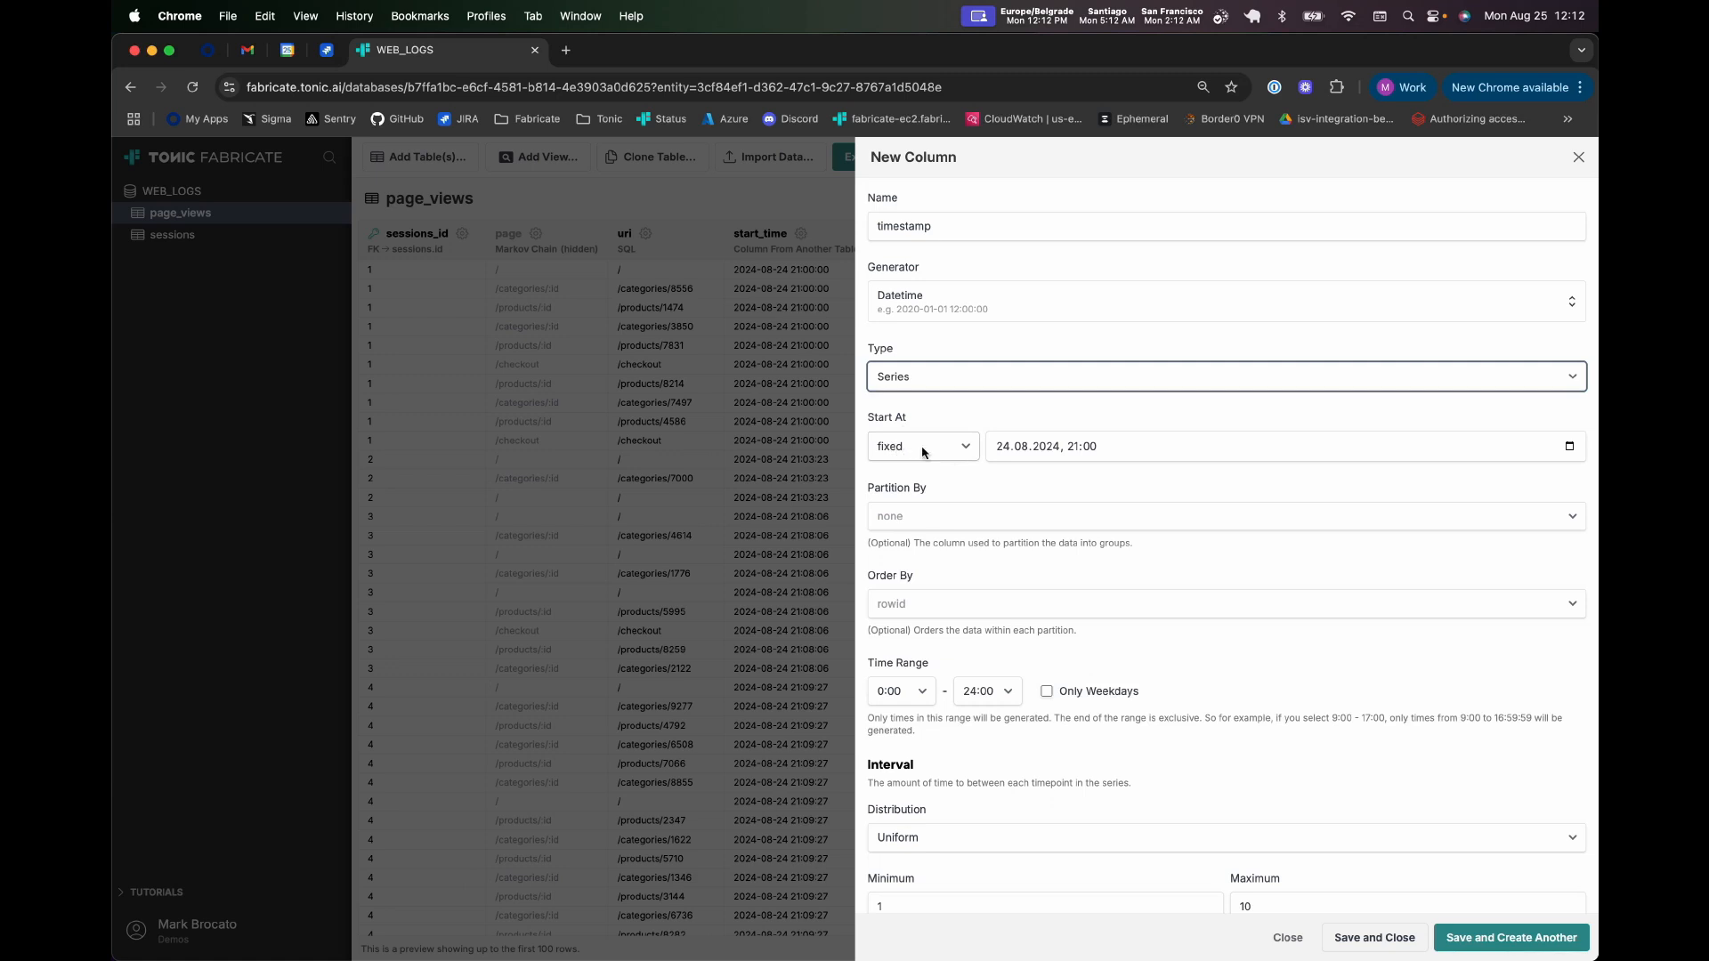
- Make the timestamp series start from the start_time column and partition it by sessions_id
{"action": "left_click", "coordinate": [922, 449]}
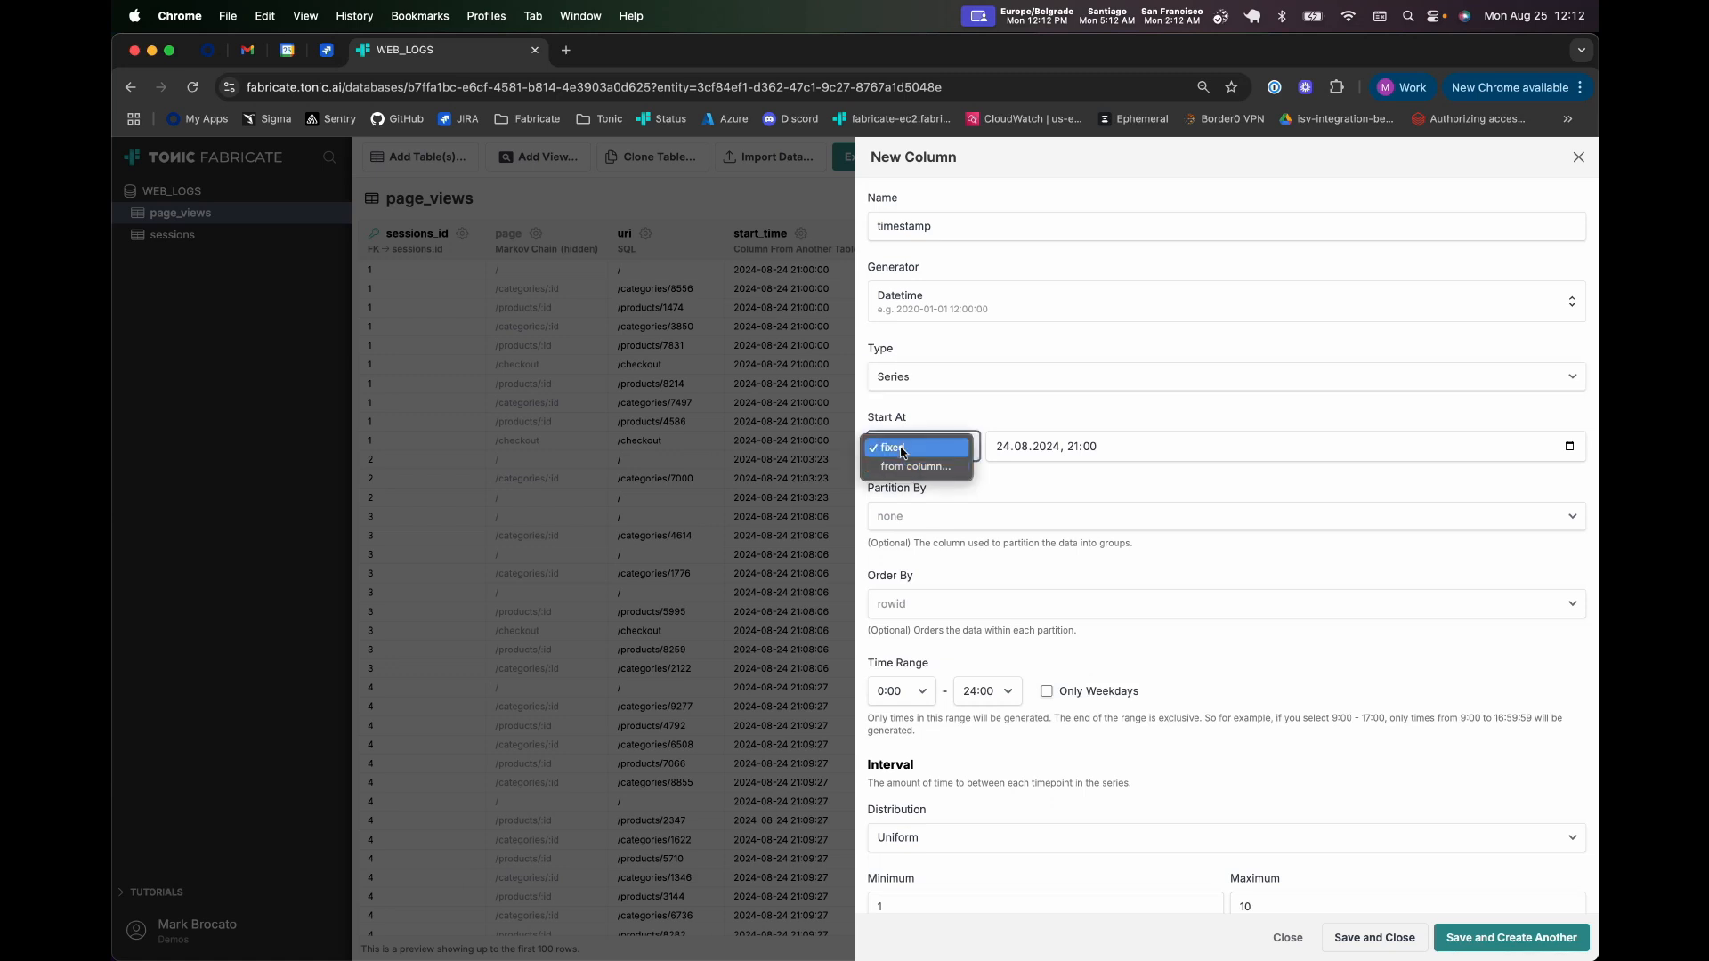
{"action": "left_click", "coordinate": [924, 465]}
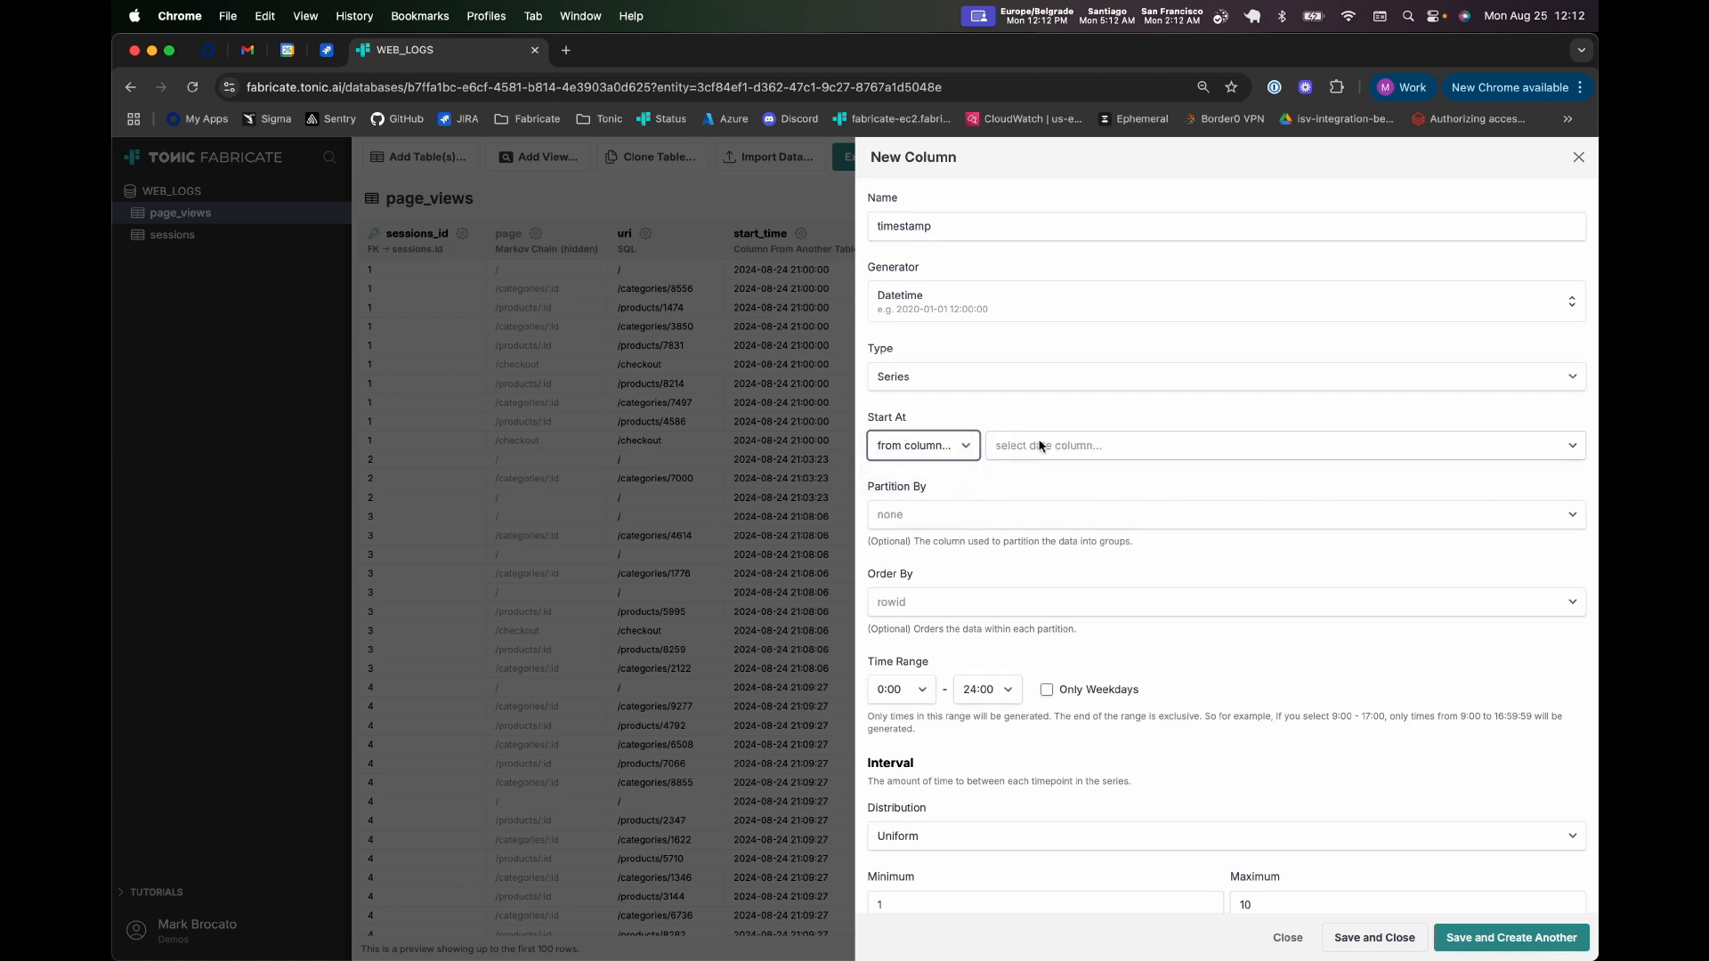
{"action": "left_click", "coordinate": [1039, 445]}
{"action": "left_click", "coordinate": [1032, 522]}
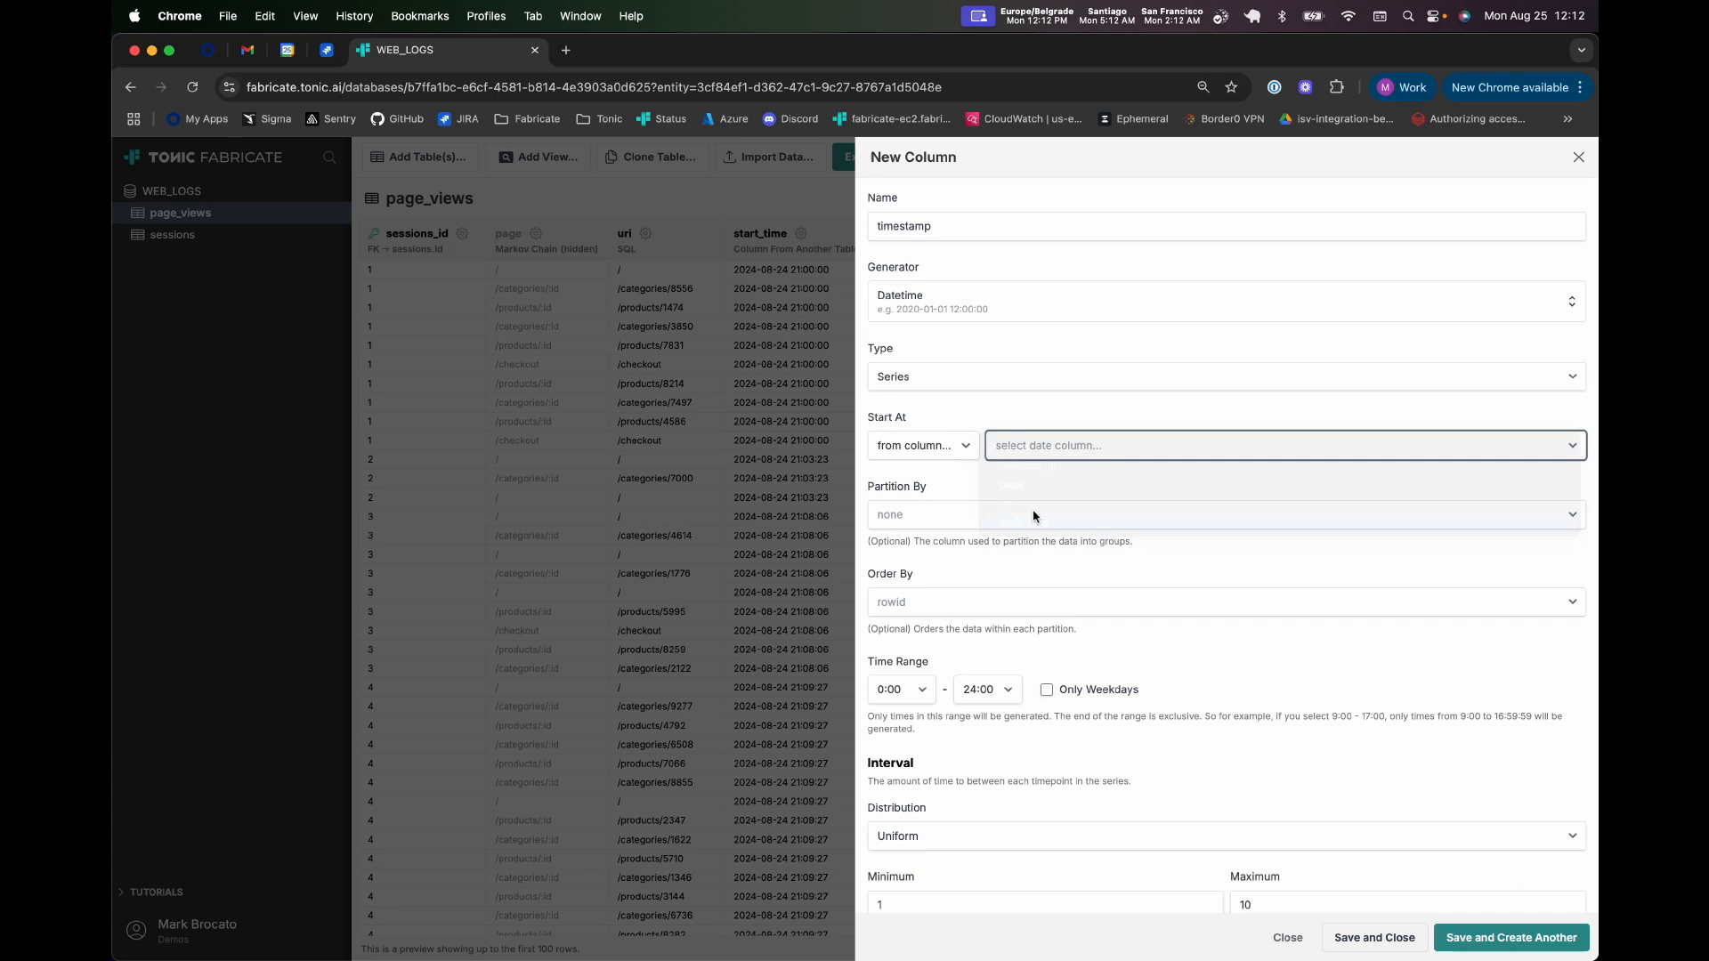
{"action": "left_click", "coordinate": [904, 517]}
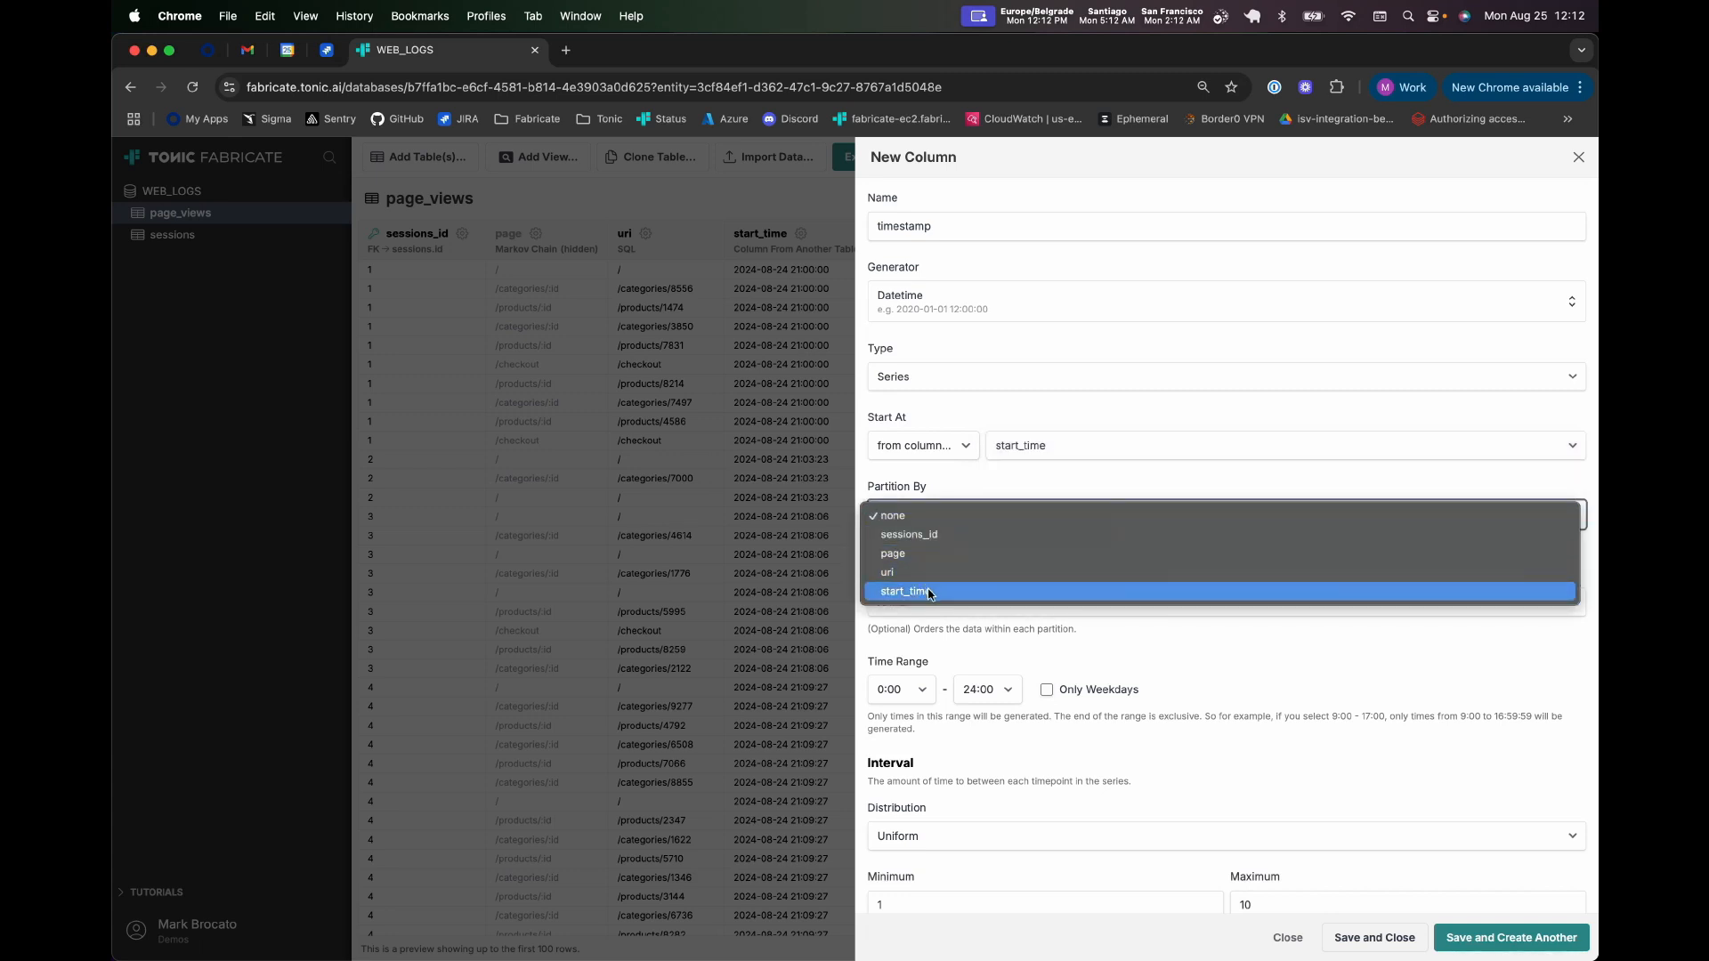
{"action": "left_click", "coordinate": [935, 534]}
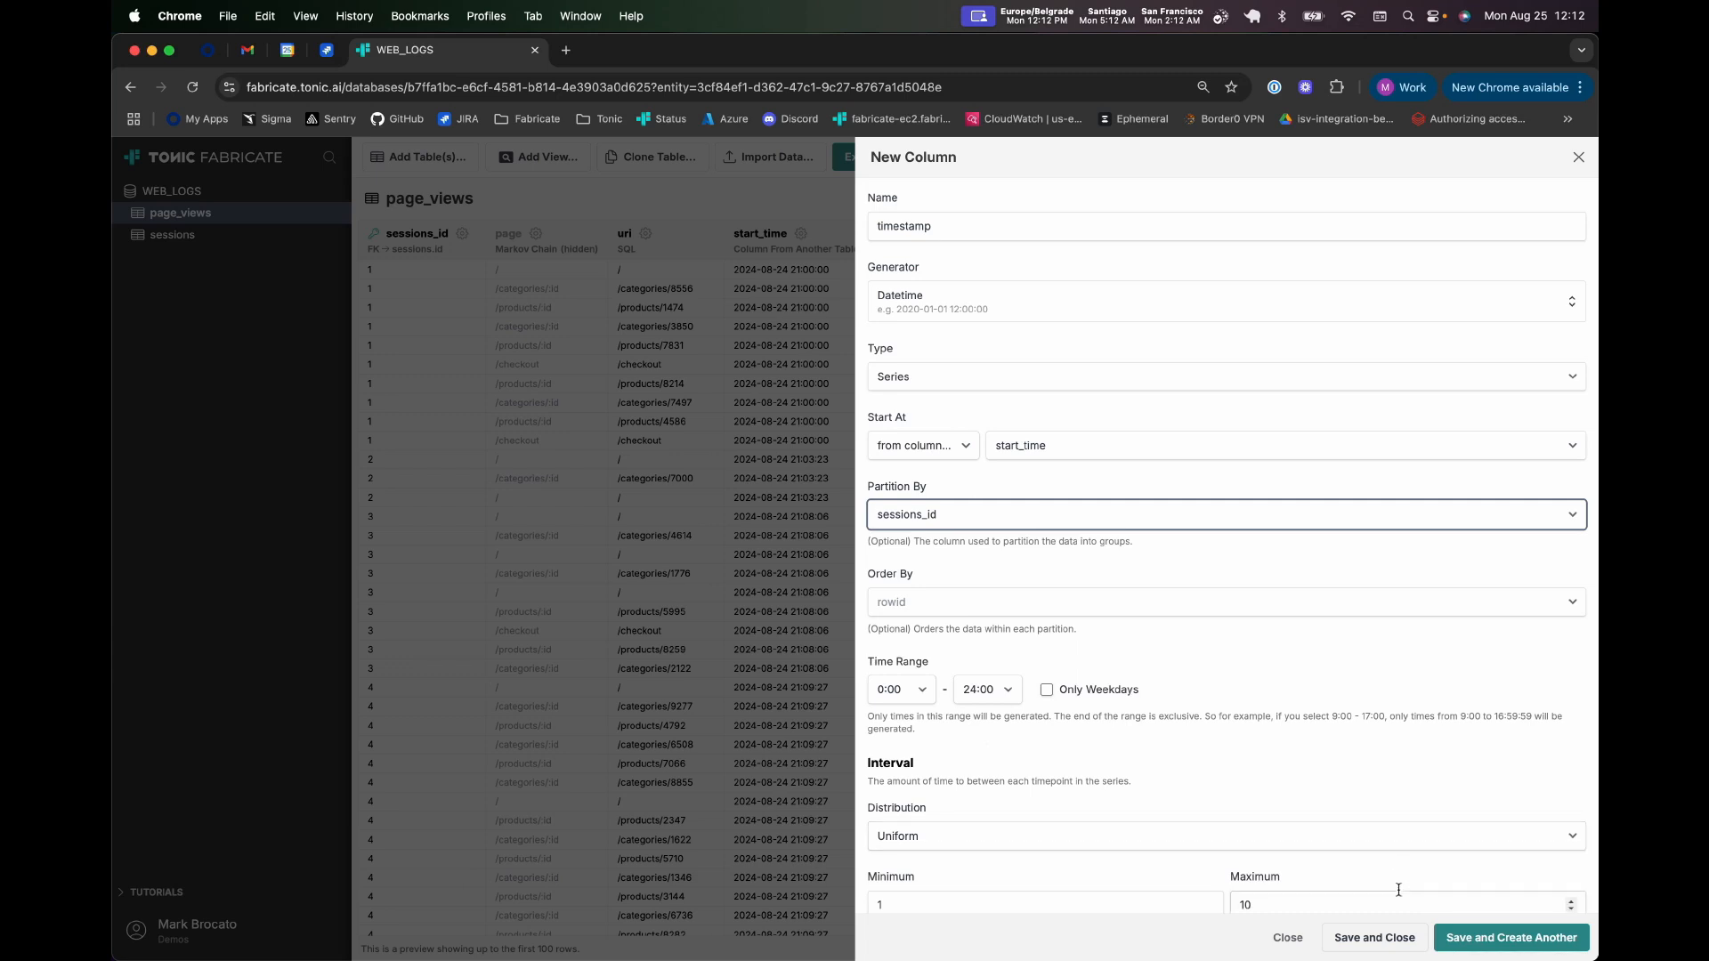
- Set the timestamp series interval to a minimum of 10 and a maximum of 20 seconds, and save the column
{"action": "scroll", "coordinate": [1258, 726], "scroll_direction": "down", "scroll_amount": 3}
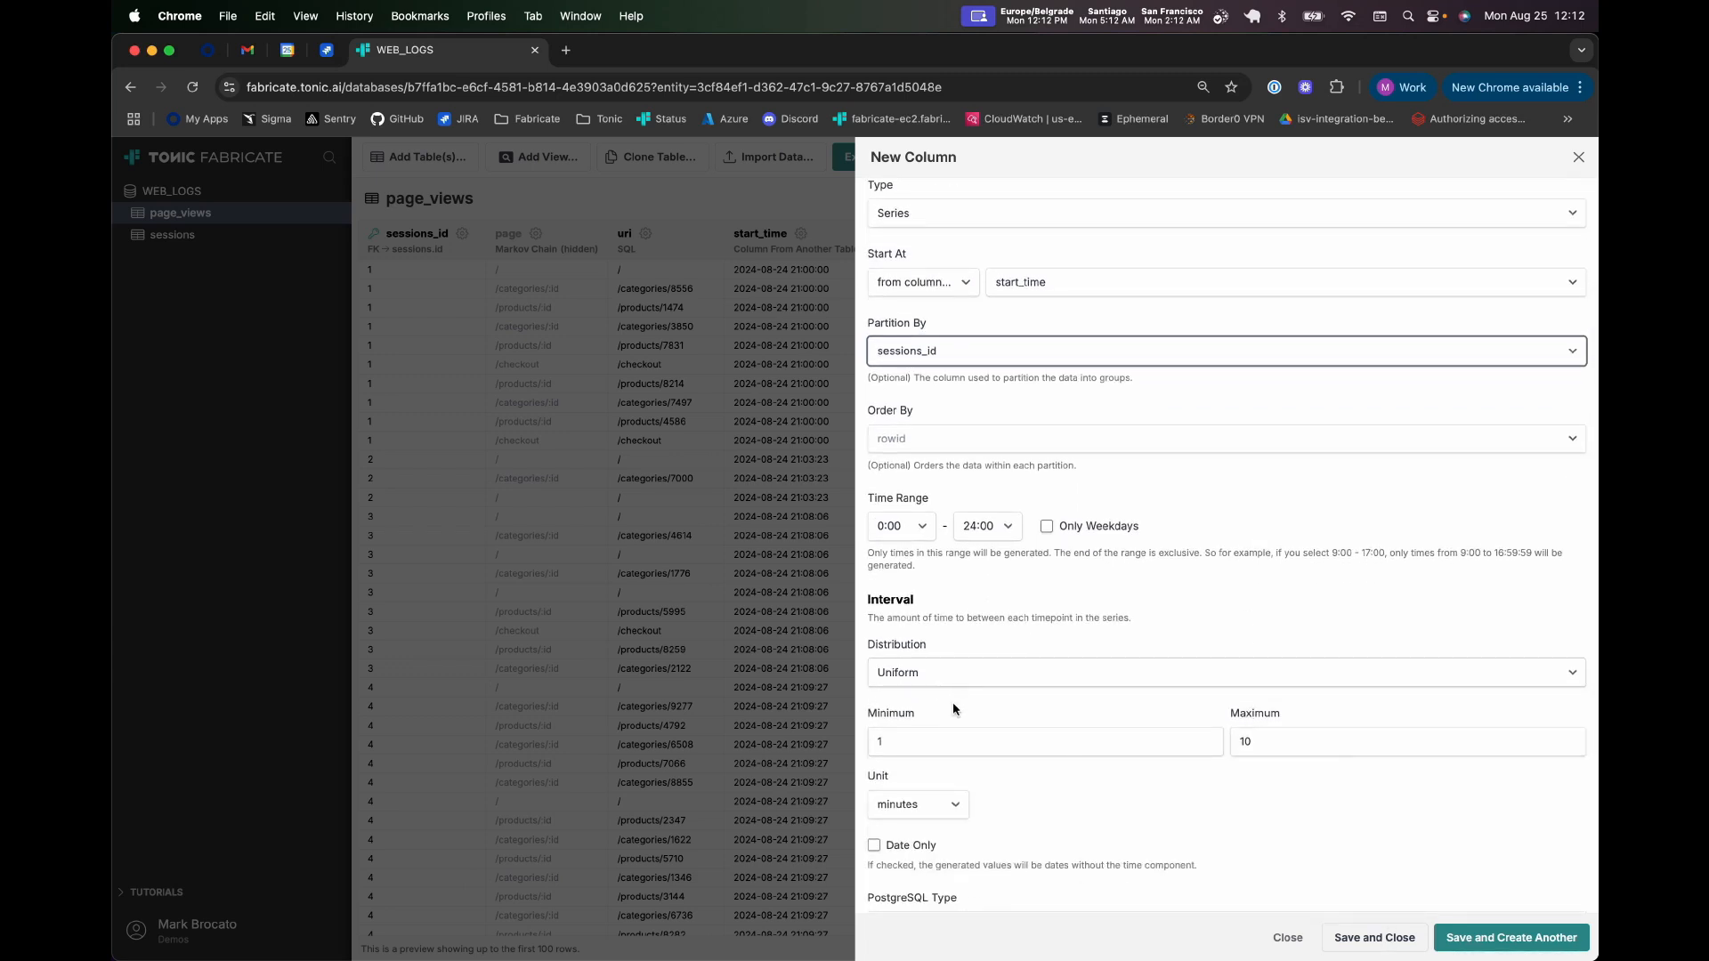
{"action": "left_click", "coordinate": [925, 751]}
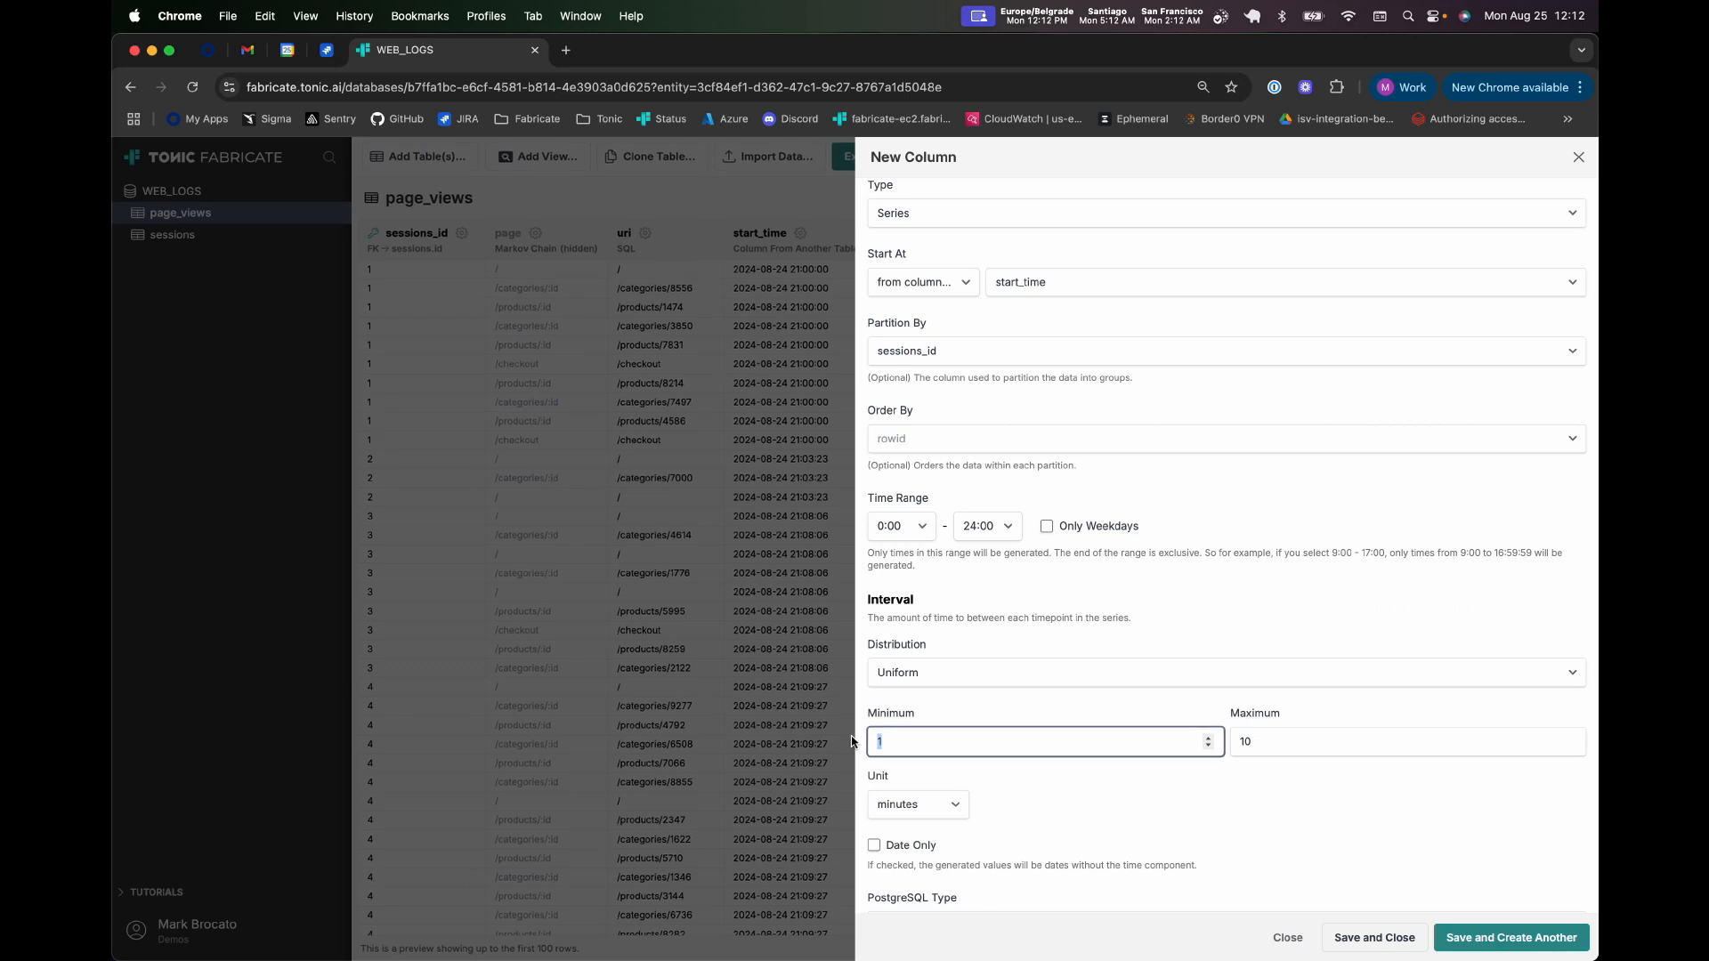
{"action": "type", "text": "0"}
{"action": "key", "text": "Tab"}
{"action": "type", "text": "20"}
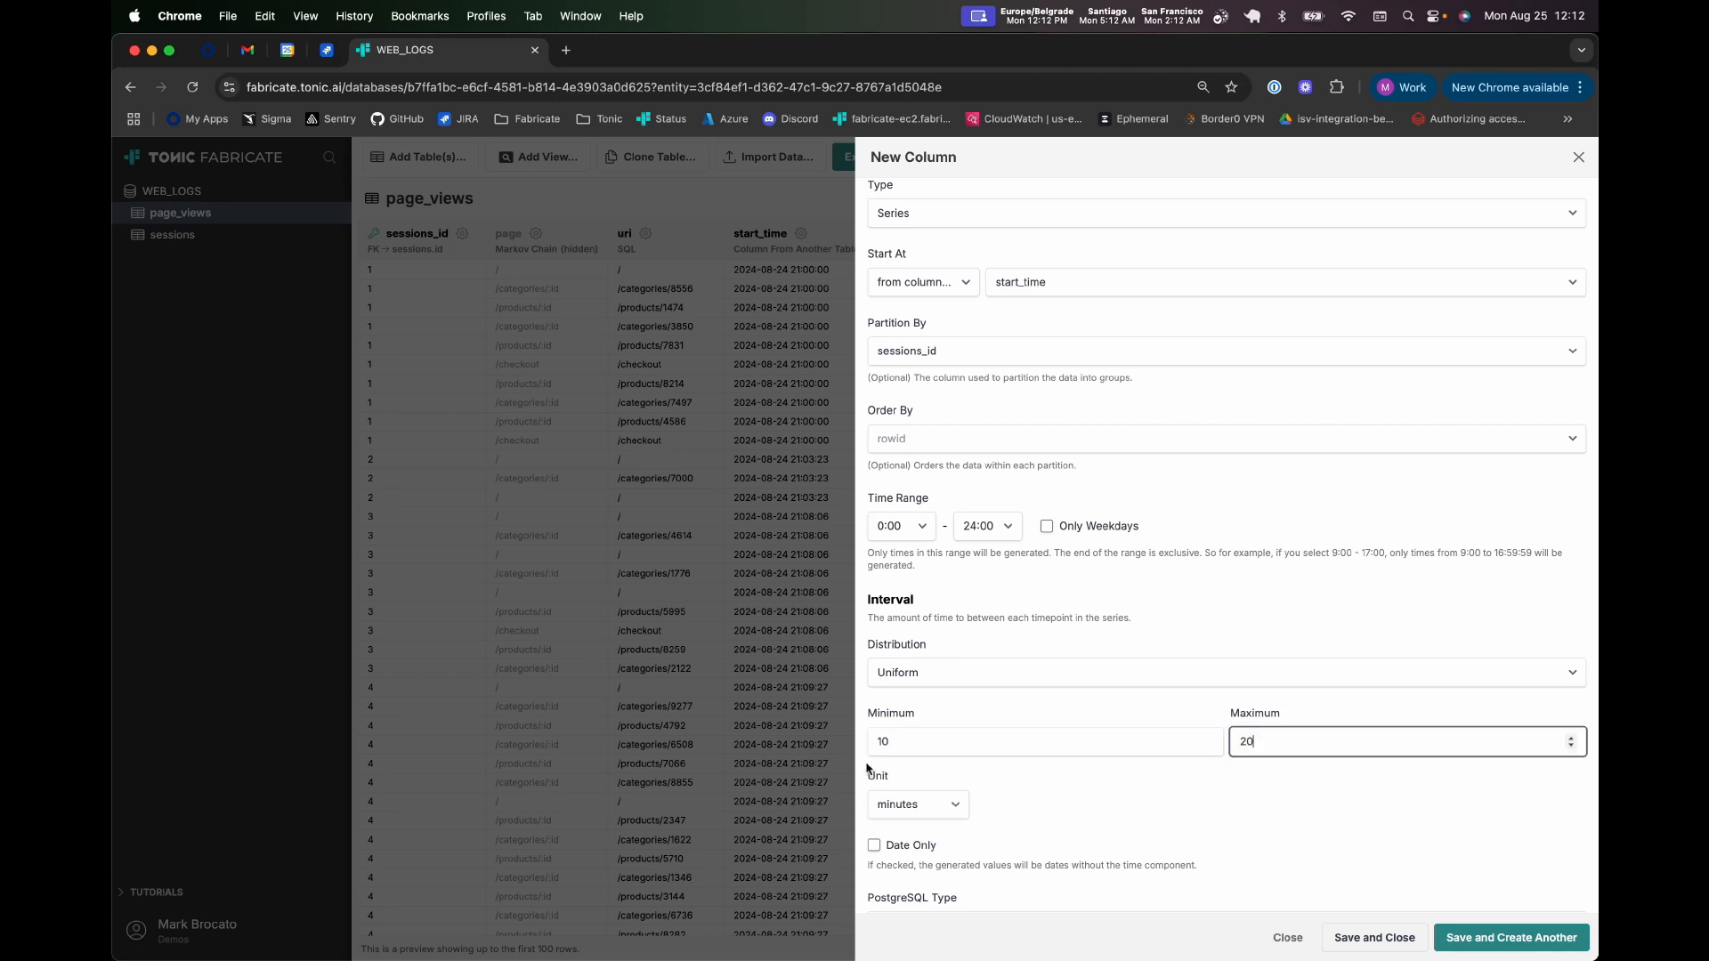
{"action": "left_click", "coordinate": [911, 801]}
{"action": "left_click", "coordinate": [911, 789]}
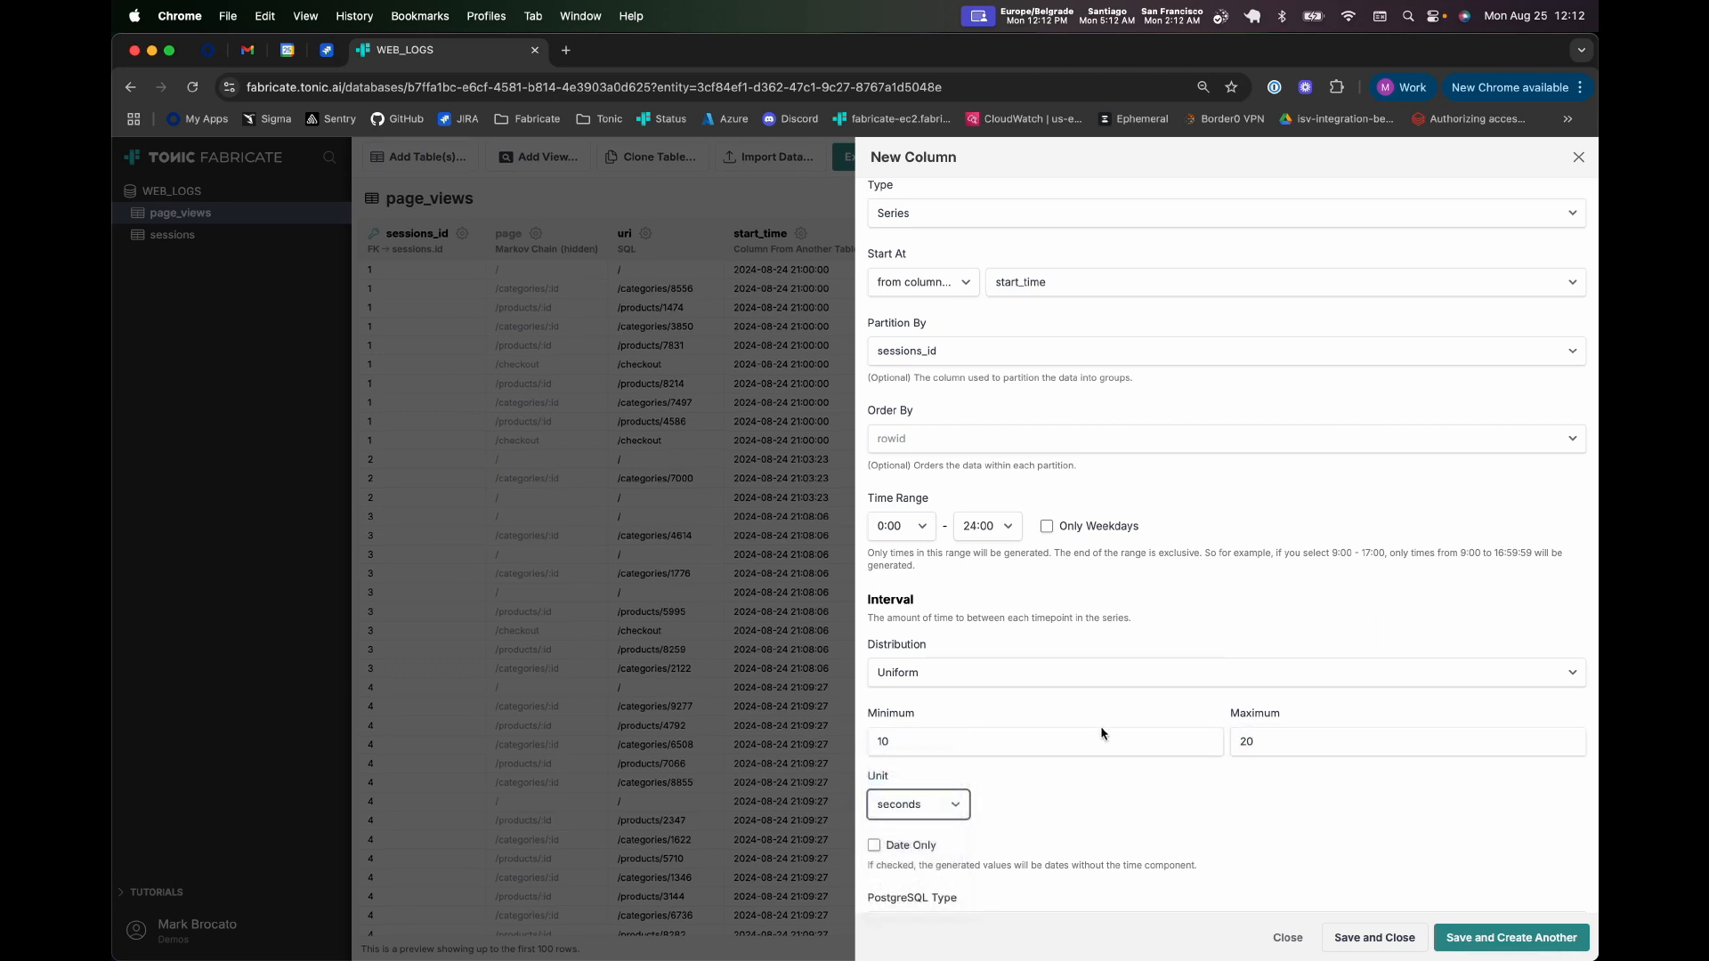
{"action": "left_click", "coordinate": [1392, 938]}
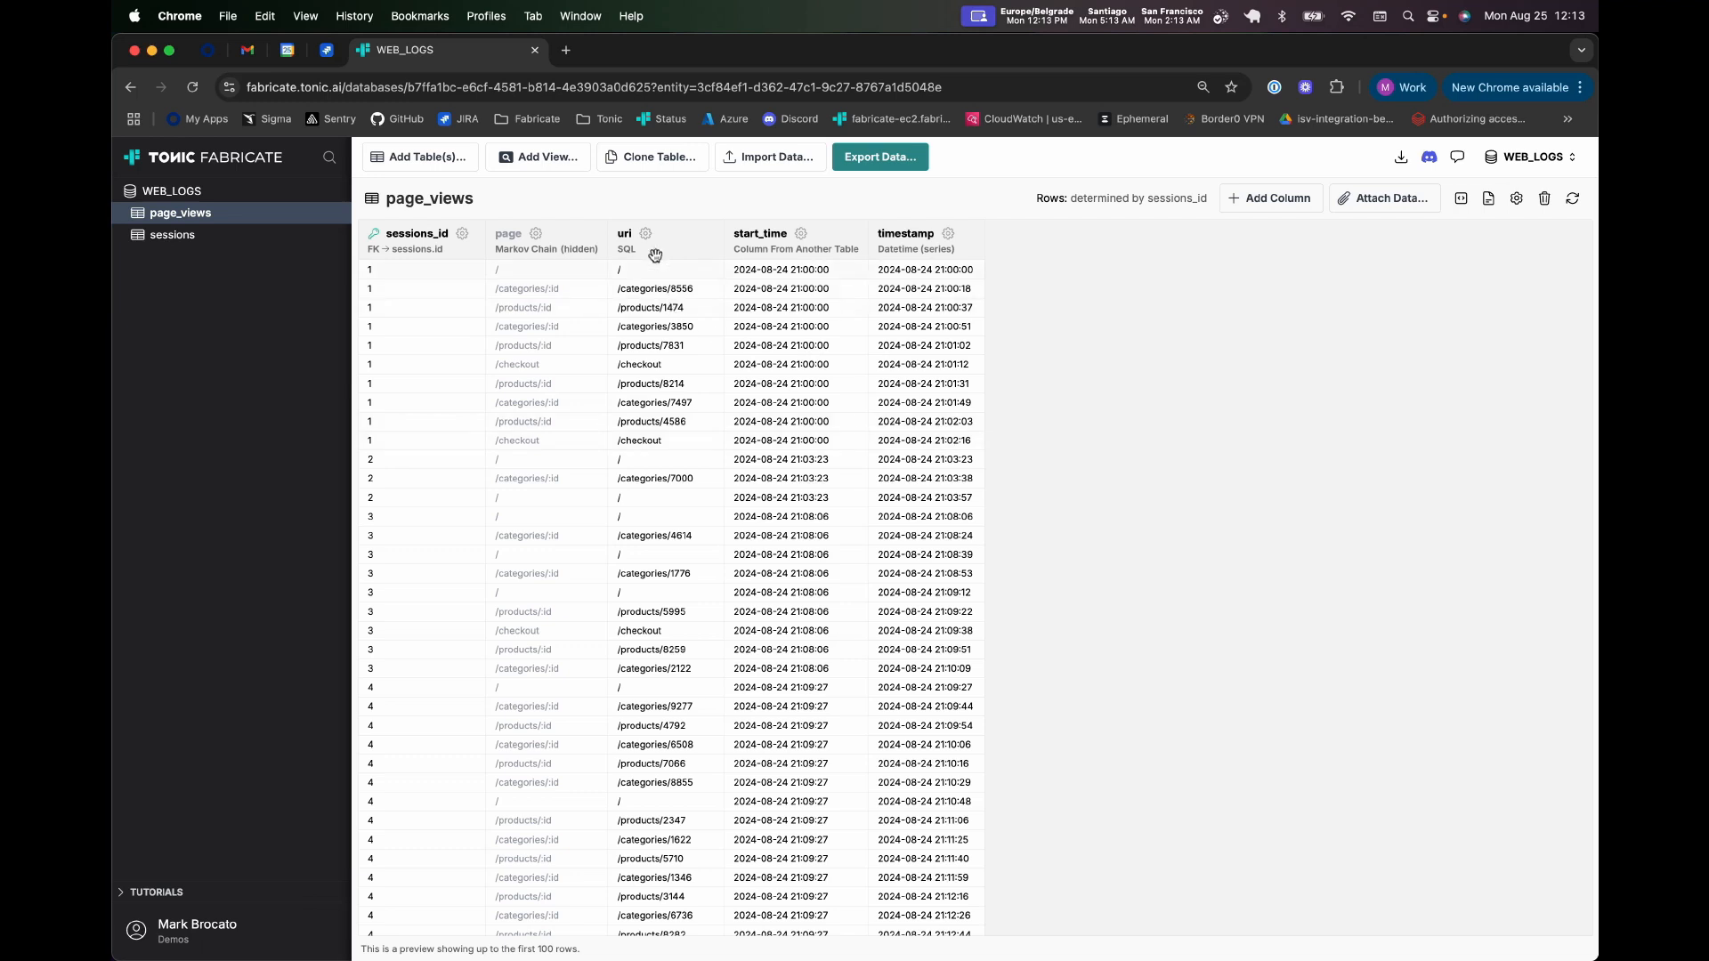
- Hide the start_time column of page_views when exporting and apply the change
{"action": "left_click", "coordinate": [802, 235]}
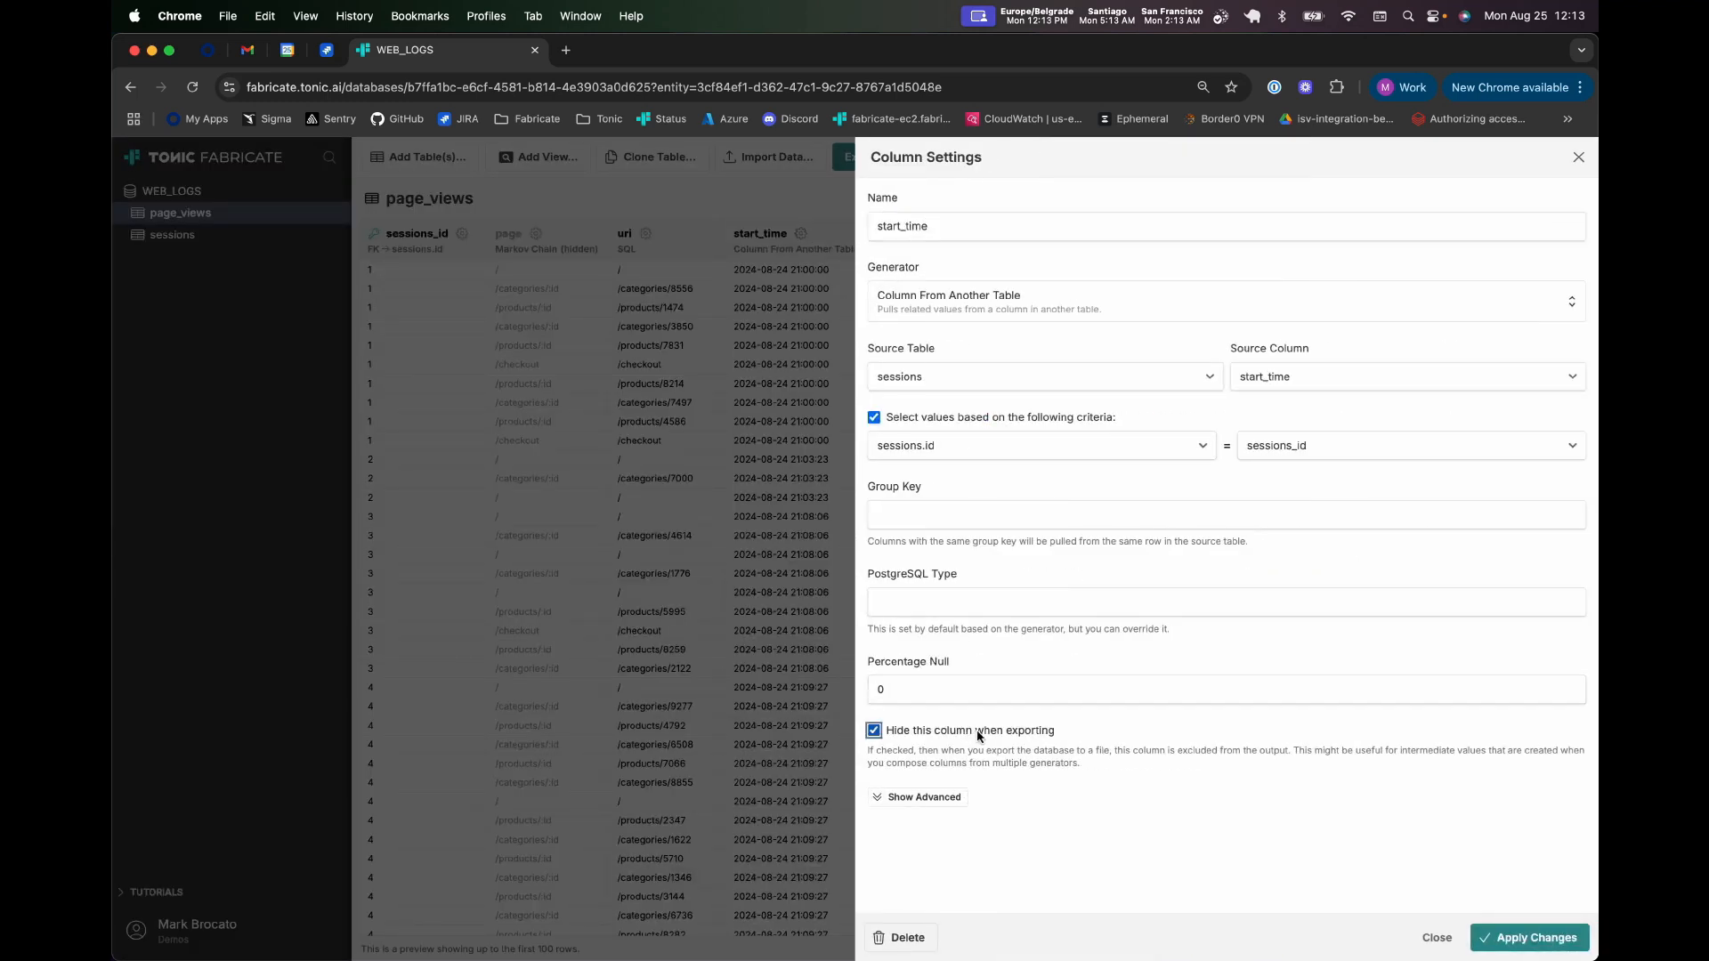
{"action": "left_click", "coordinate": [1513, 939]}
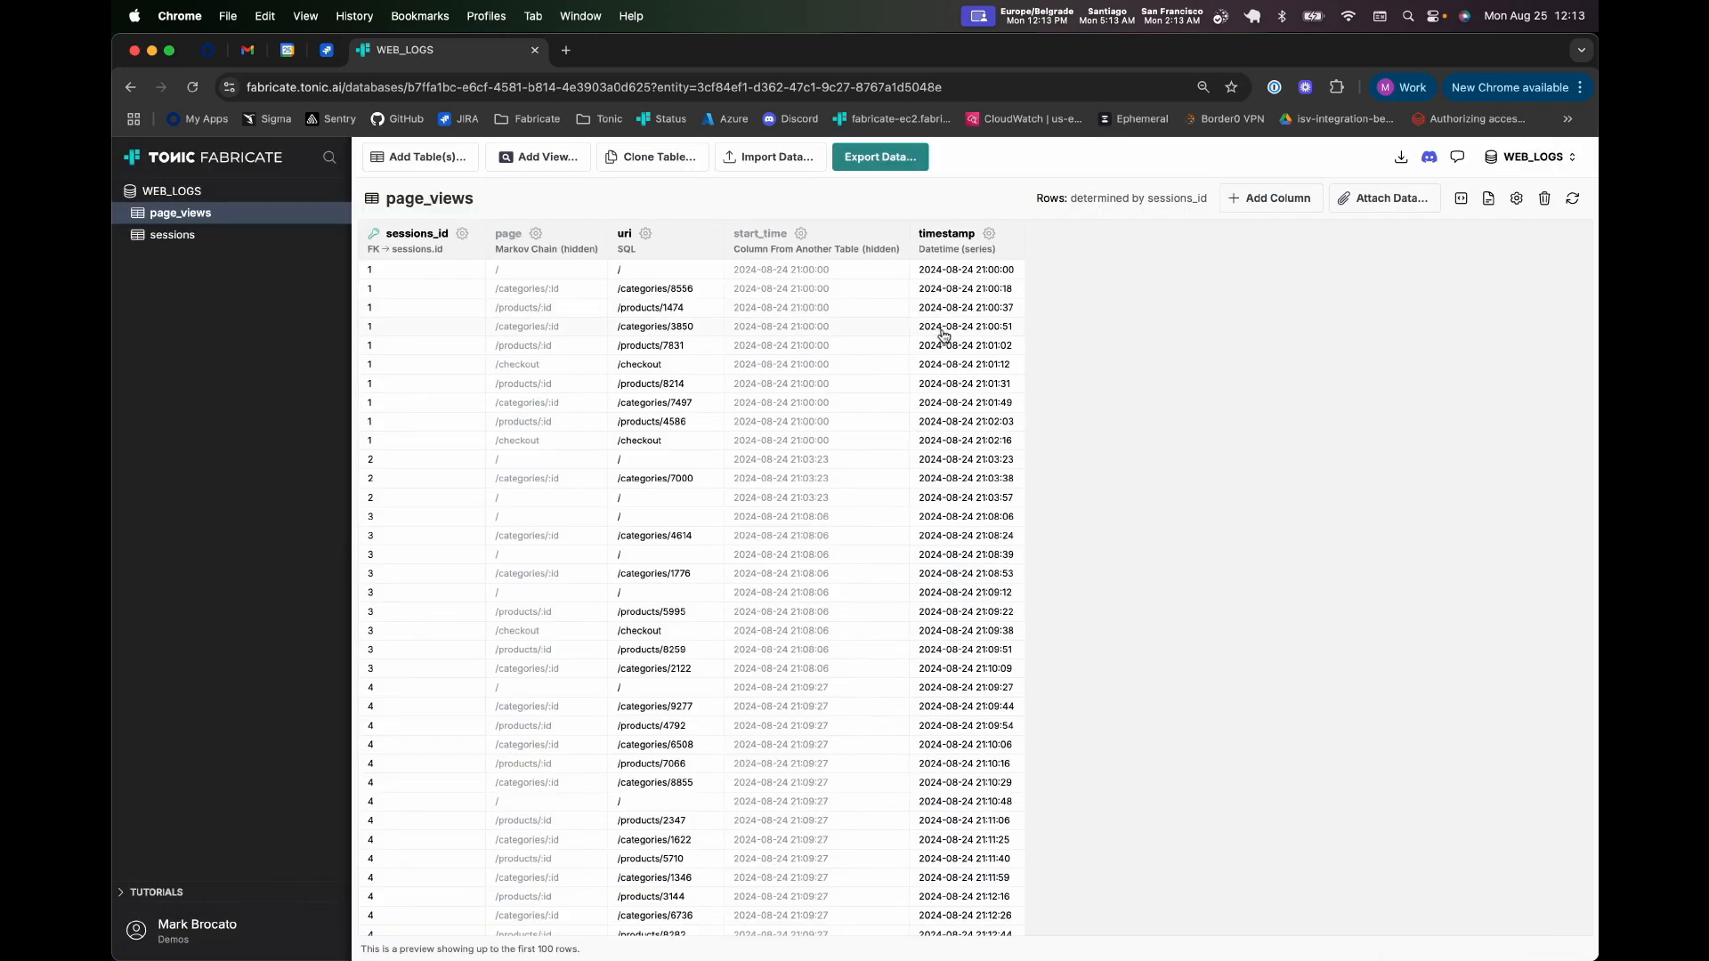